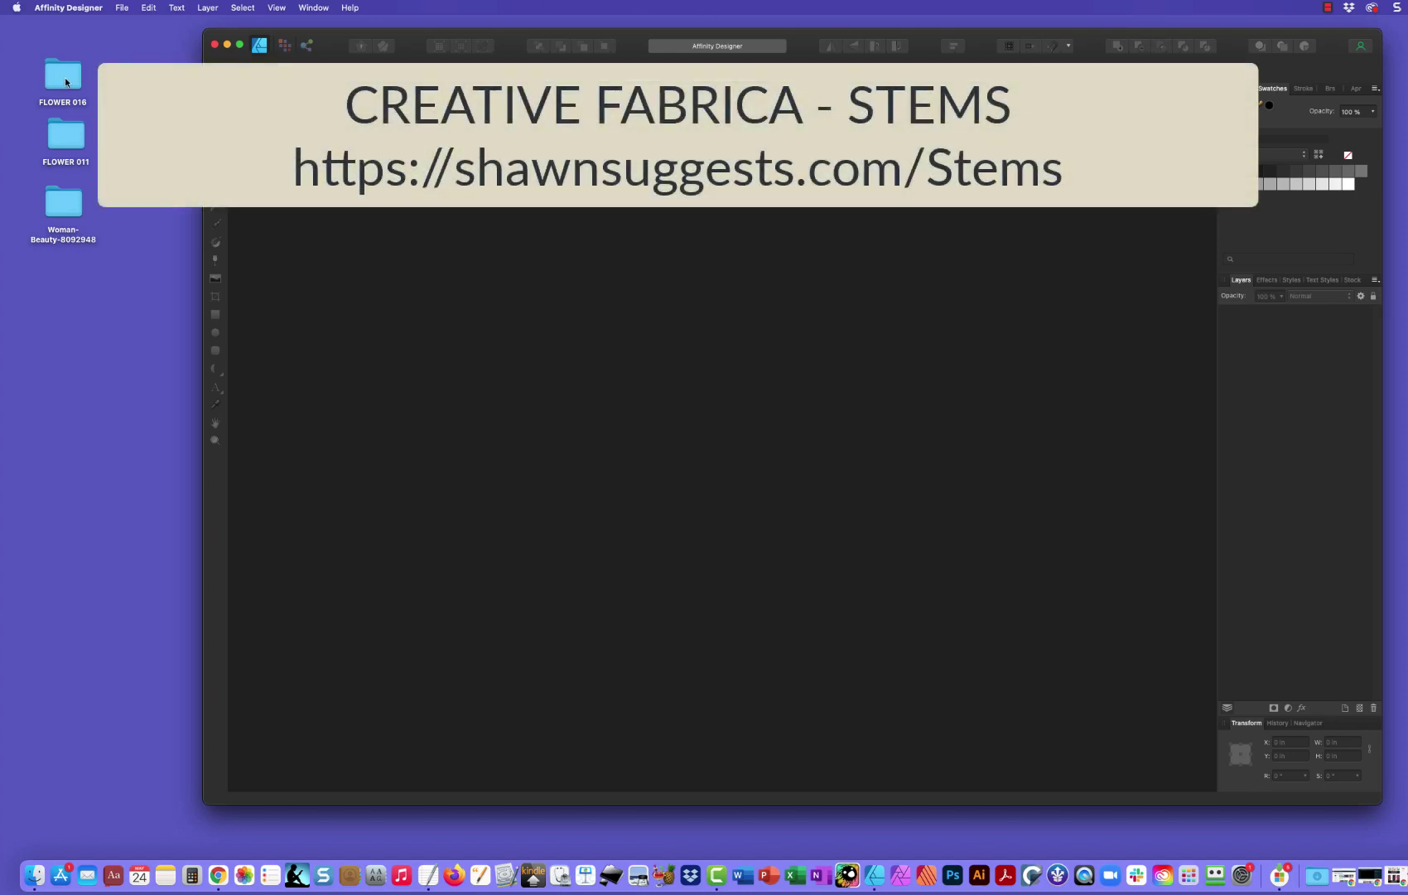
# Open FLOWER 016.eps from the FLOWER 016 desktop folder in Affinity Designer and close the folder window
pyautogui.doubleClick(66, 81)
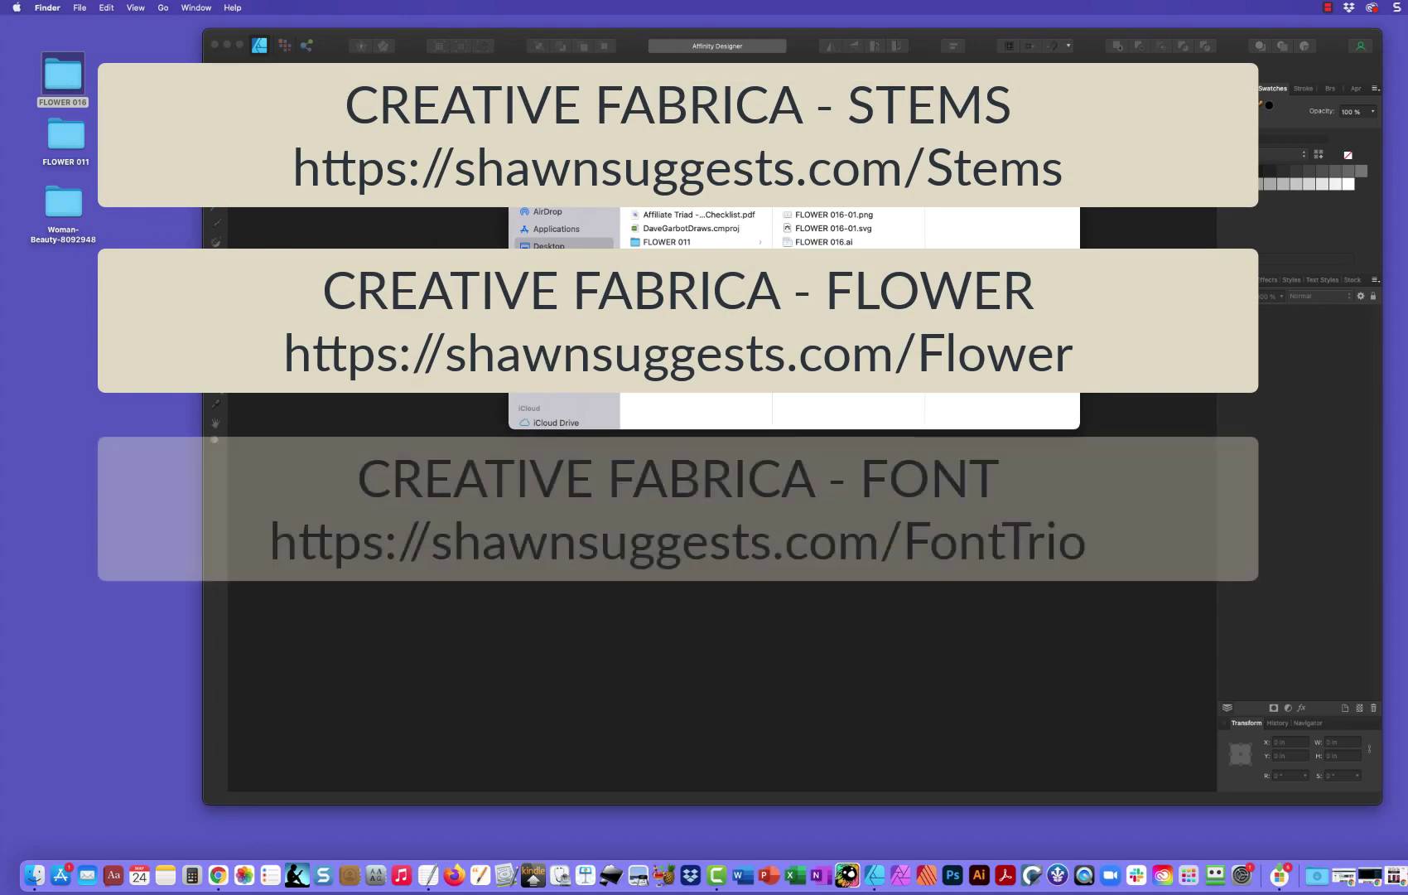
pyautogui.moveTo(824, 255); pyautogui.dragTo(809, 573)
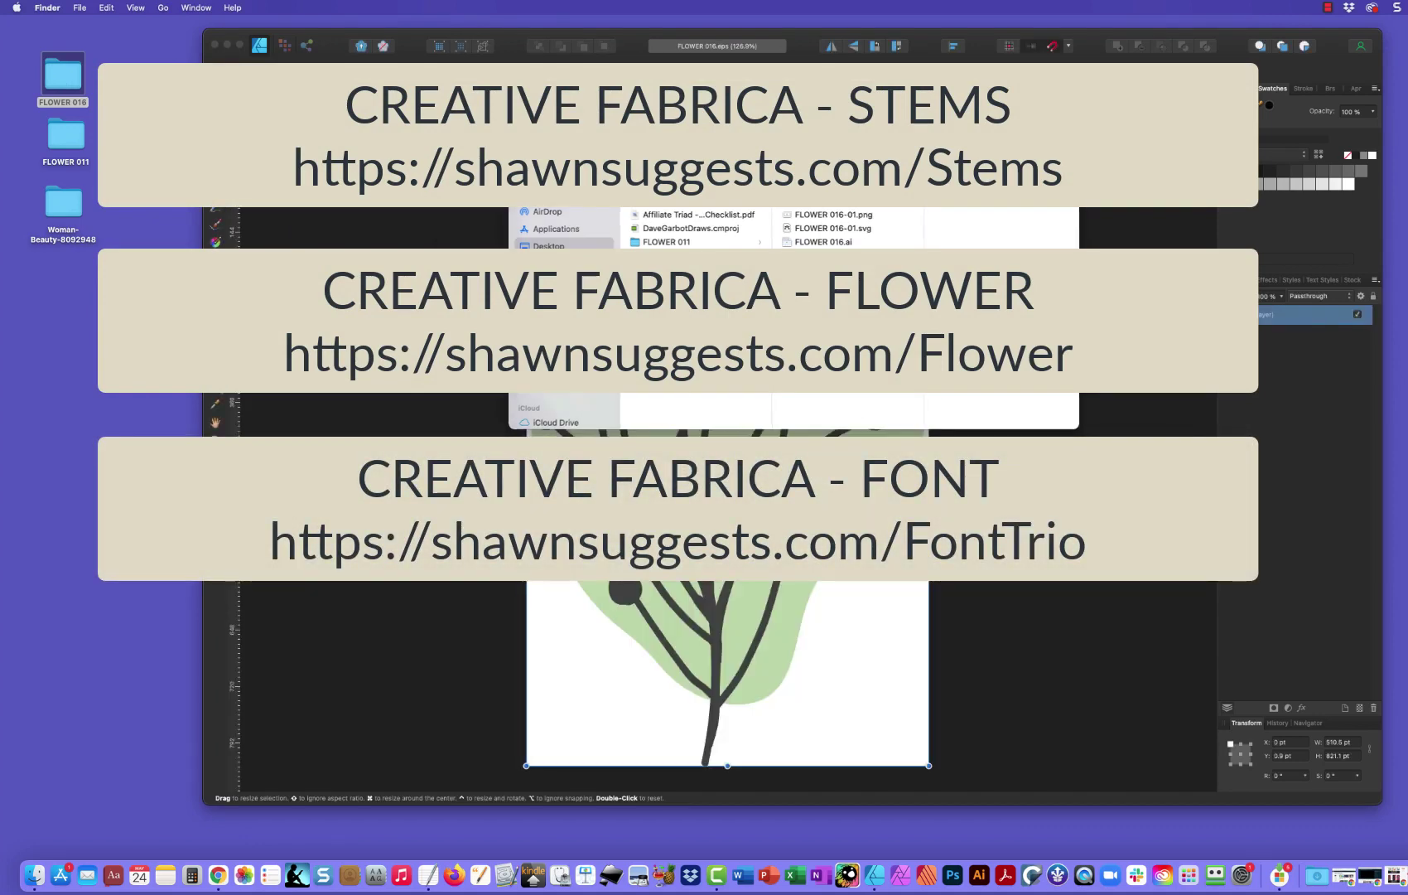
pyautogui.press('super+w')
# Open FLOWER 011.eps from the FLOWER 011 desktop folder in Affinity Designer, close the folder window and deselect the artwork
pyautogui.doubleClick(57, 140)
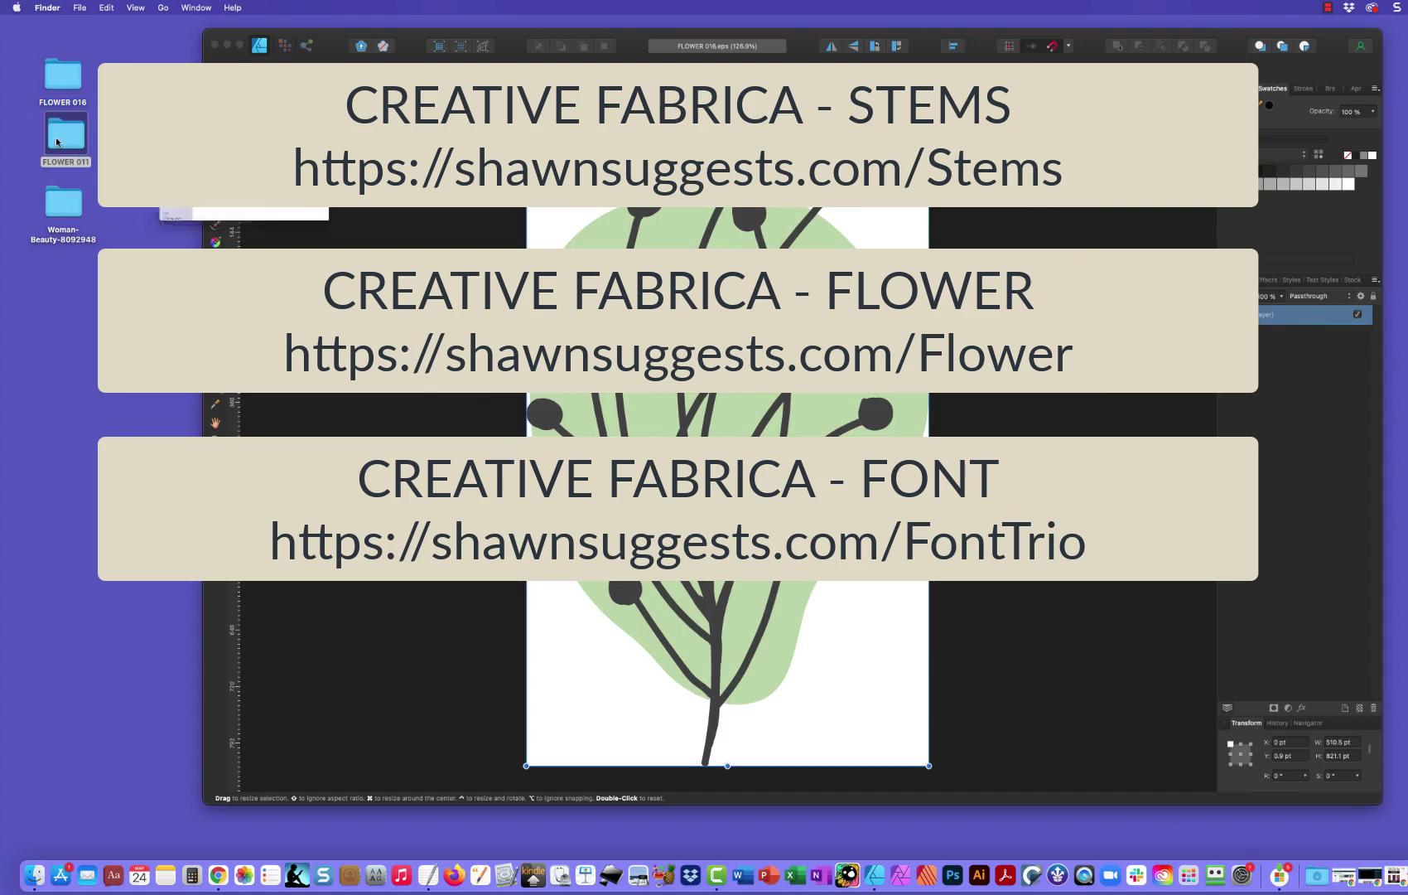
pyautogui.moveTo(824, 256); pyautogui.dragTo(952, 489)
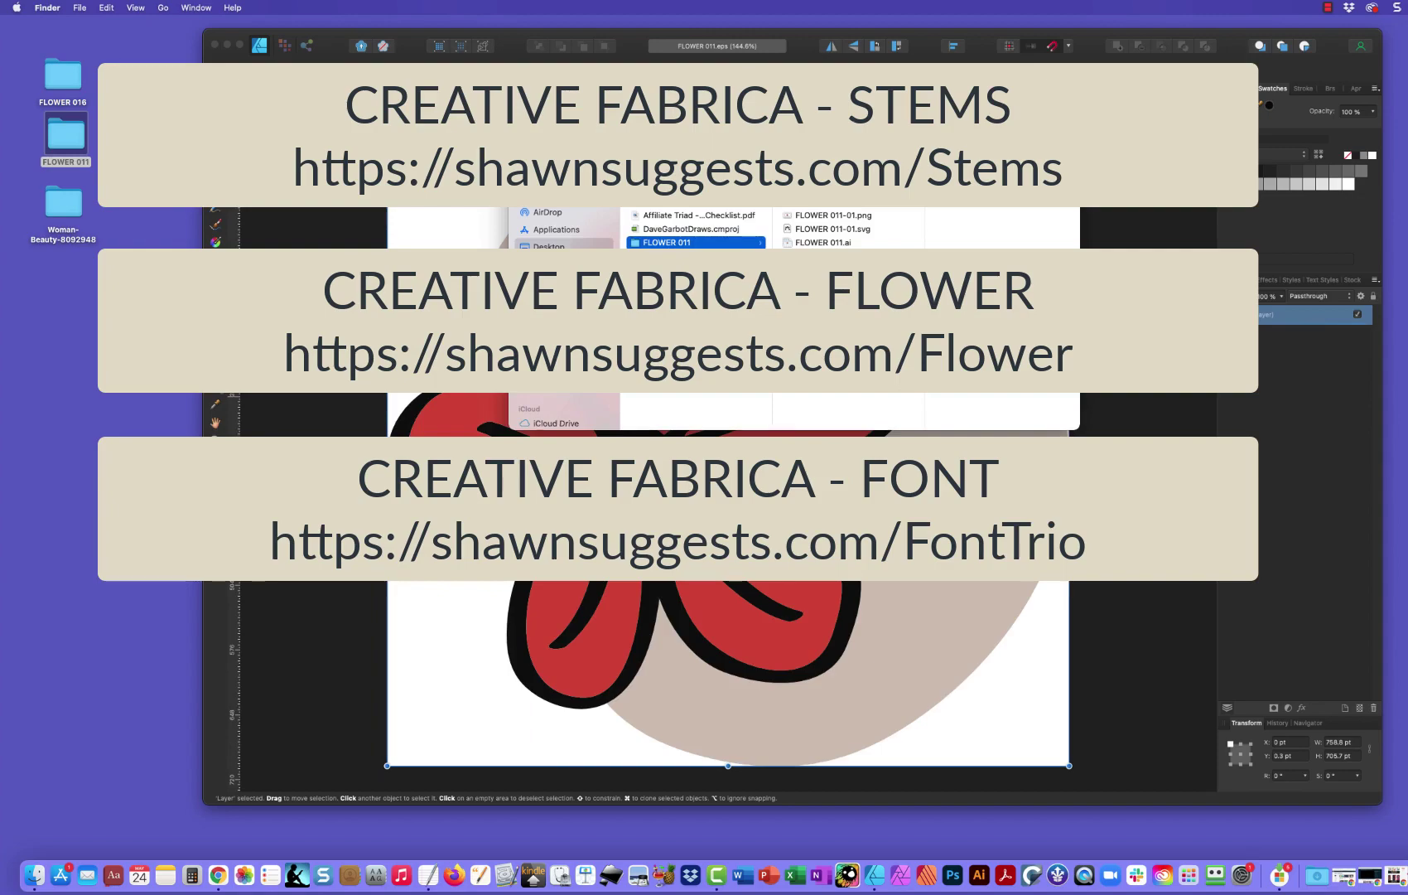
pyautogui.press('super+w')
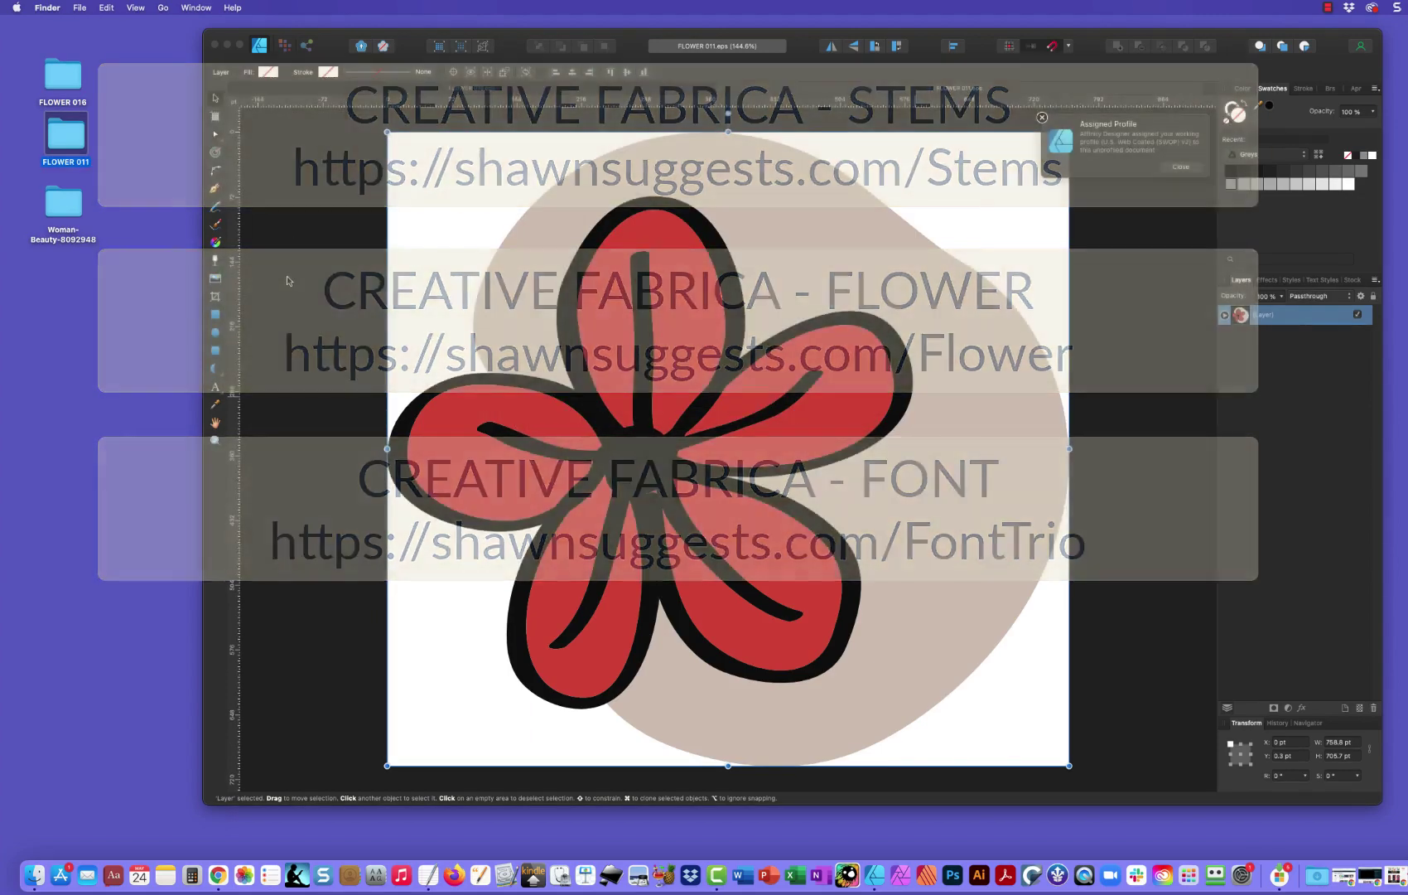
pyautogui.click(339, 163)
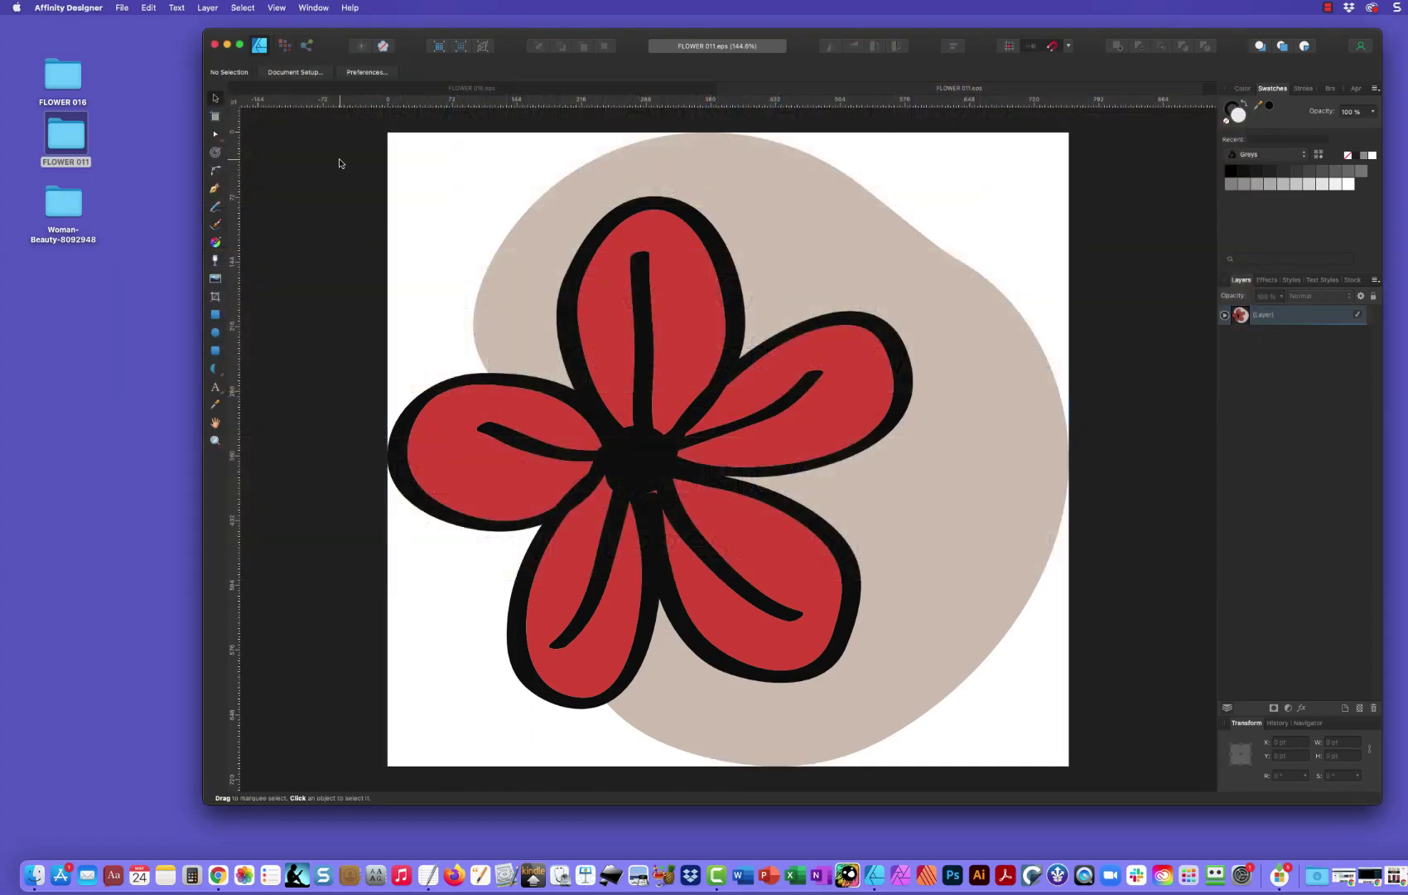
pyautogui.click(340, 163)
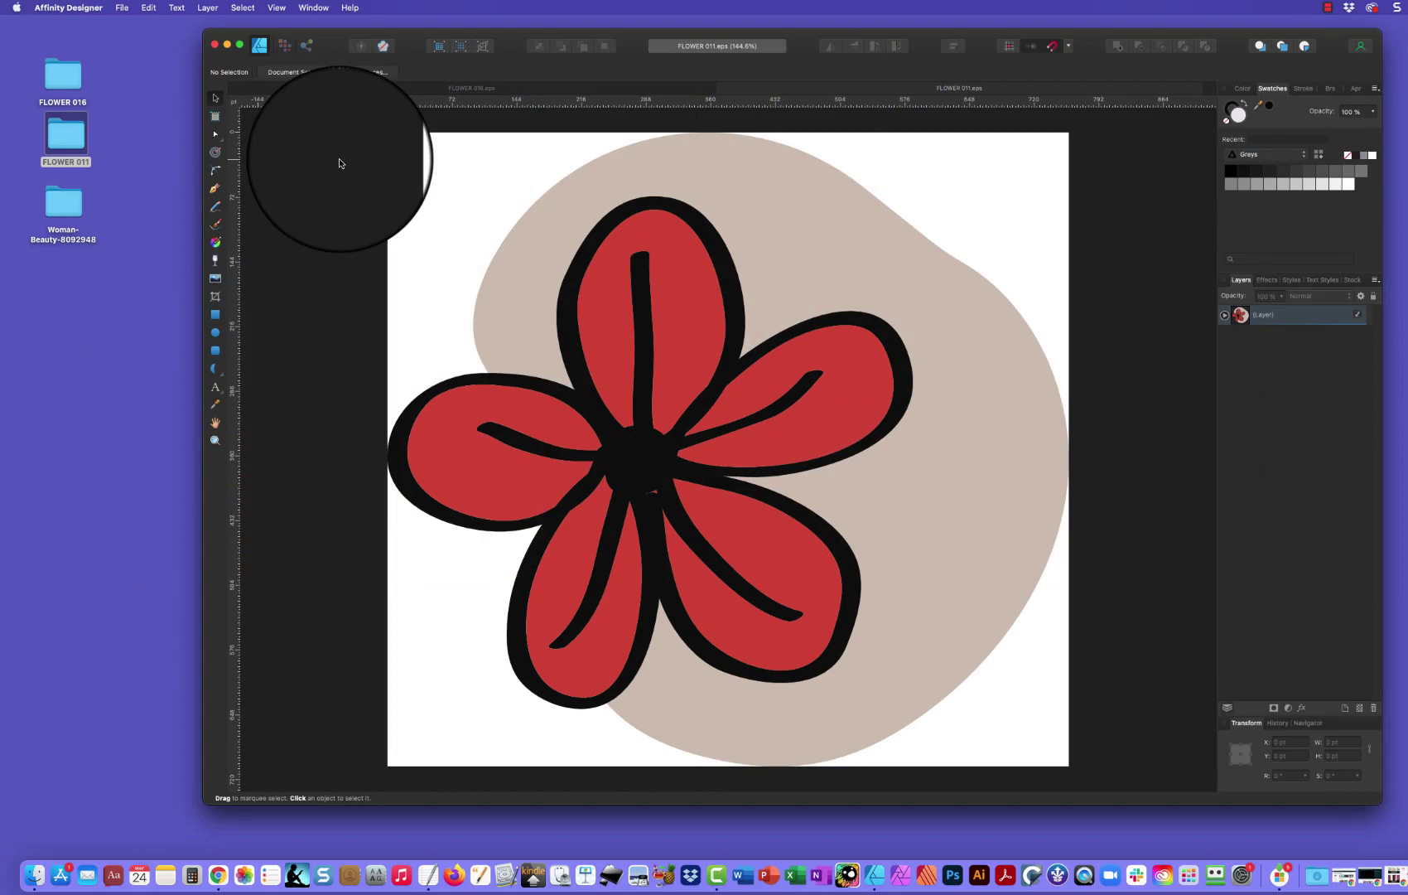
# Create a new document from the 12 x 12 White preset, 12 by 12 in at 300 DPI
pyautogui.click(122, 7)
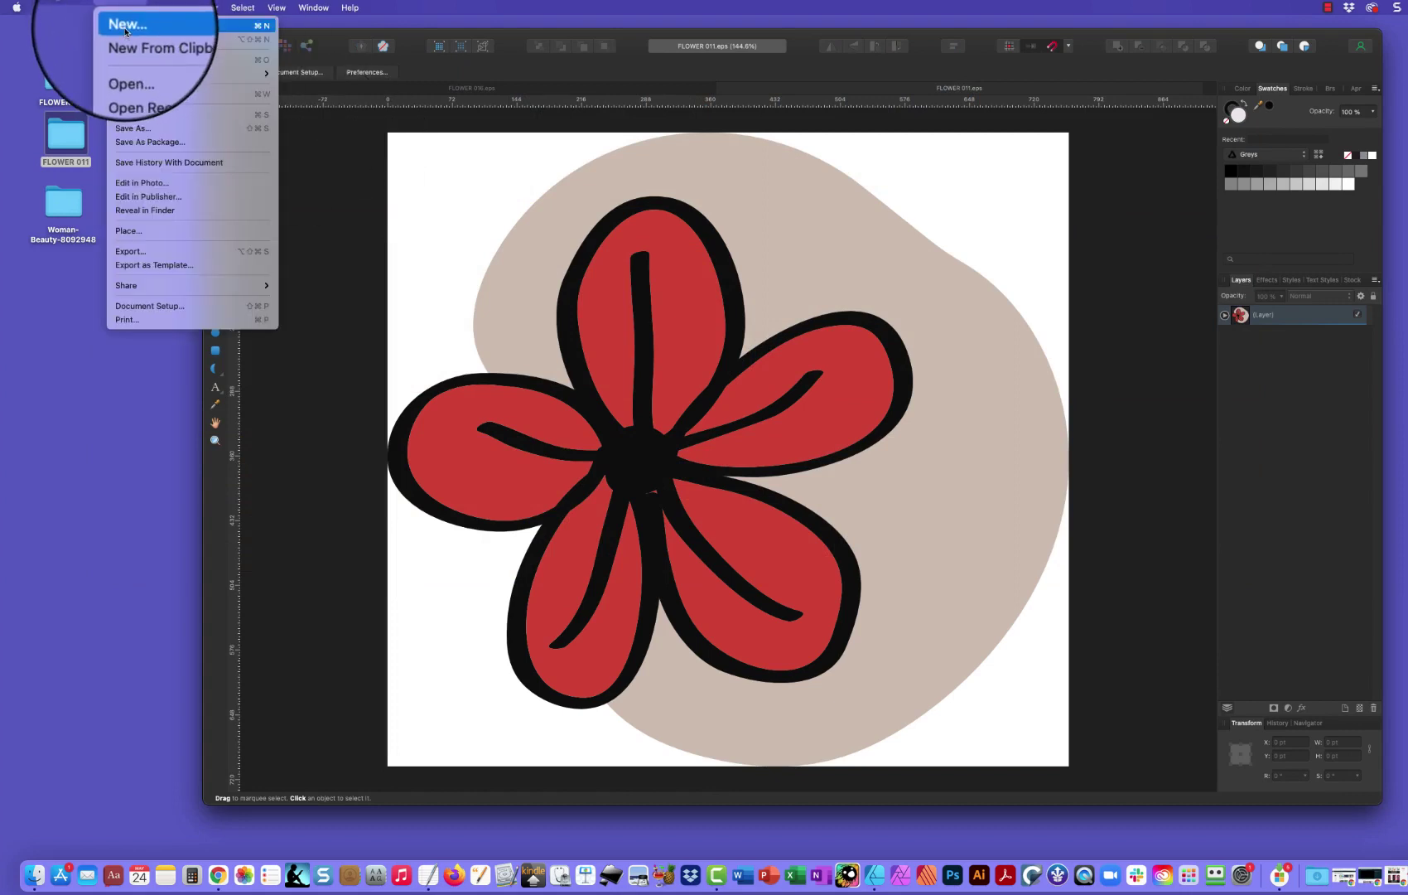
pyautogui.click(126, 25)
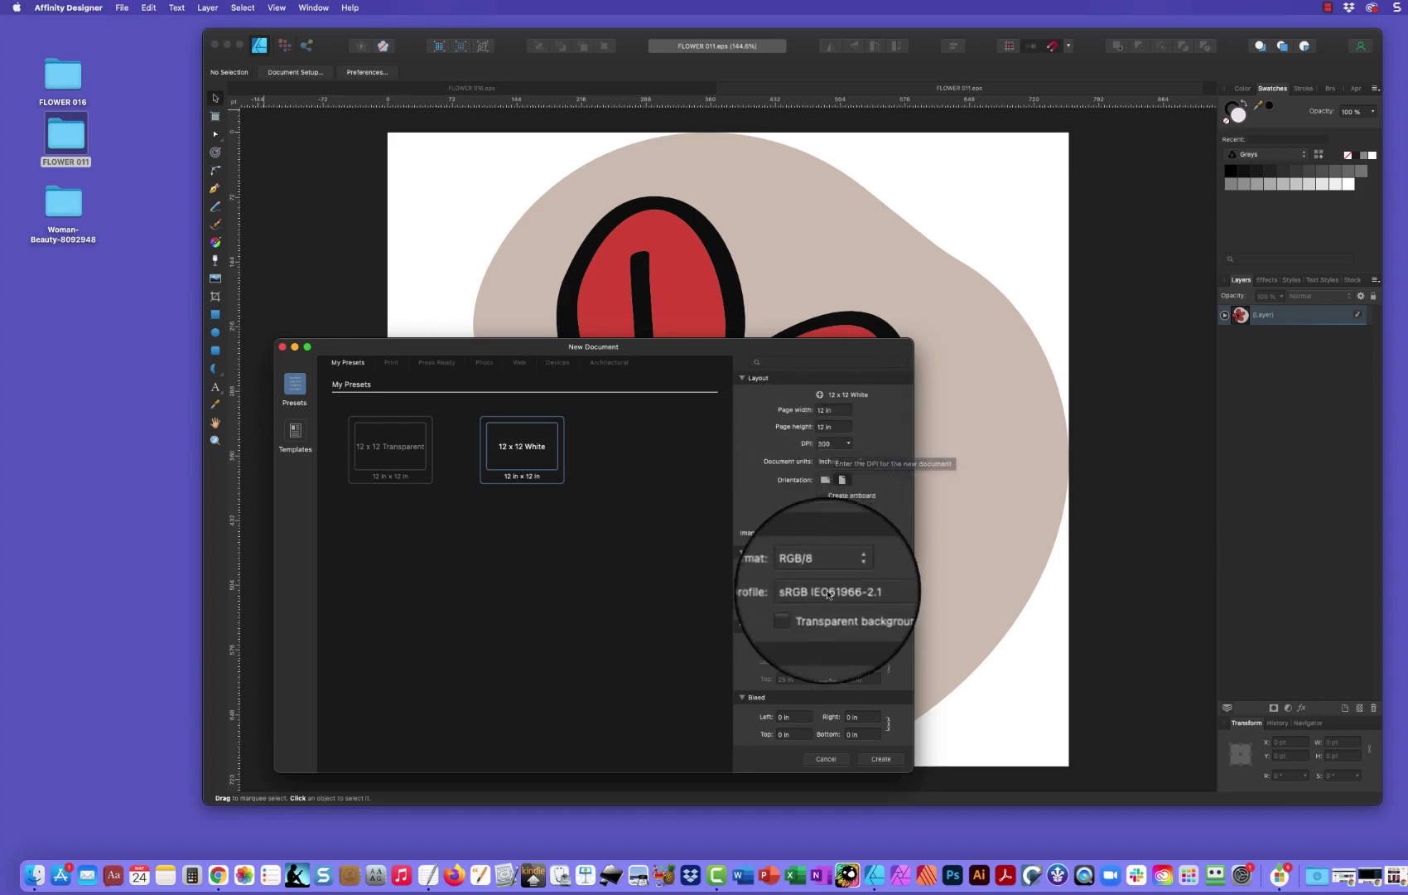
pyautogui.click(874, 762)
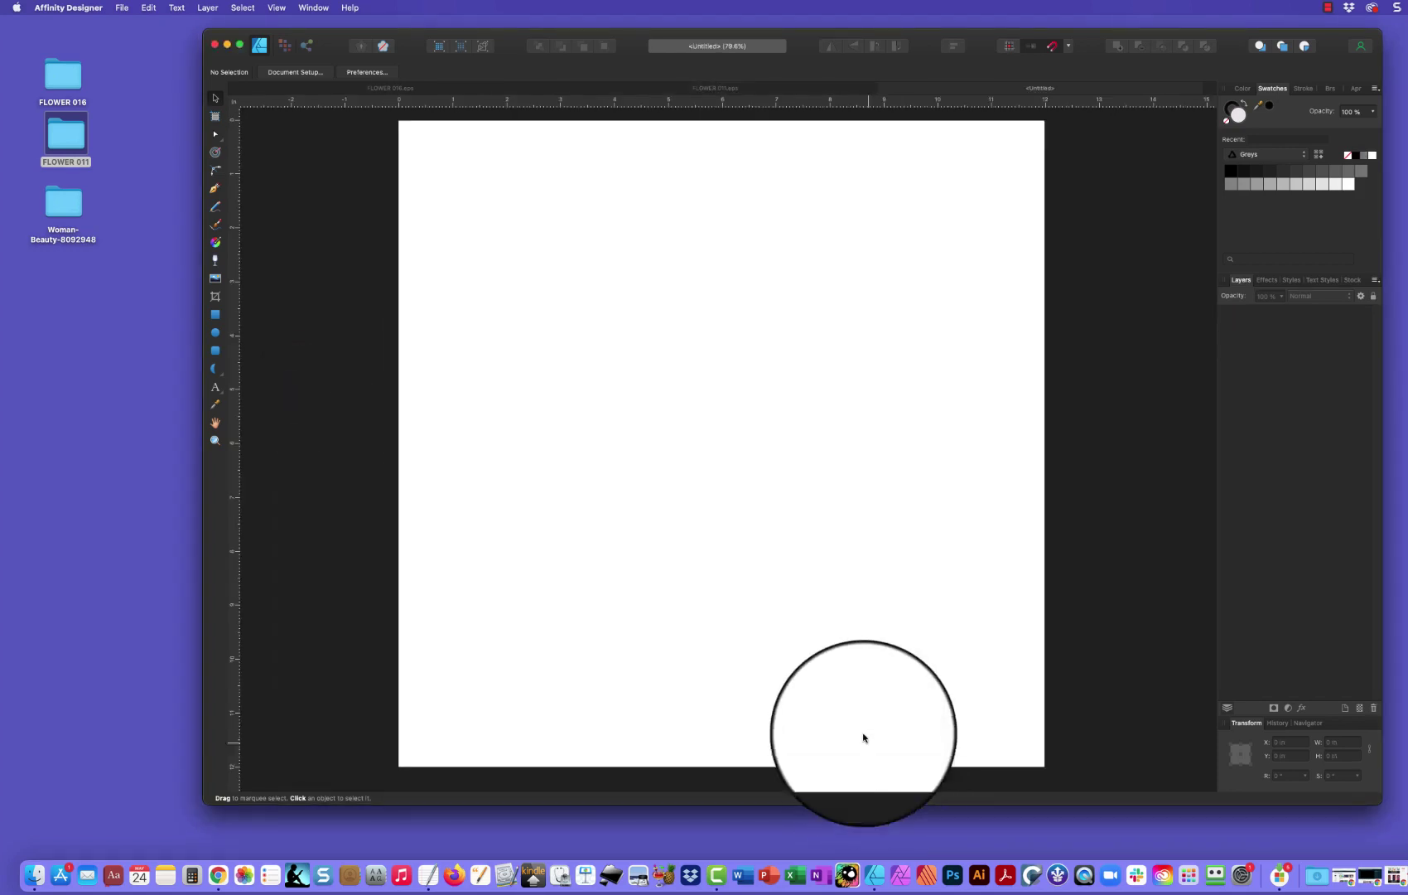
# Copy the stems layer from FLOWER 016.eps and paste it into the new blank document
pyautogui.click(354, 87)
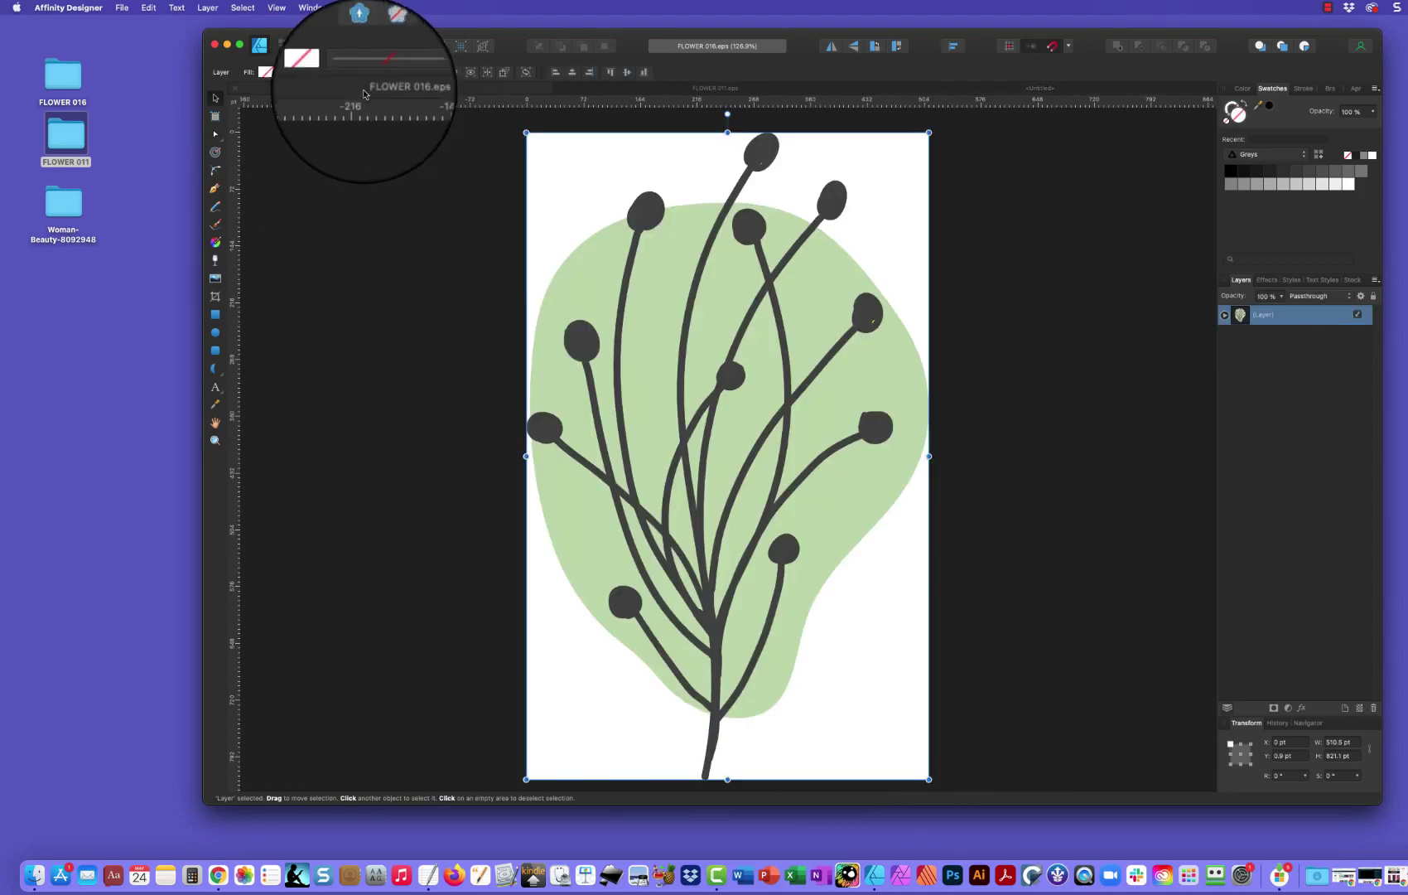
pyautogui.rightClick(1245, 316)
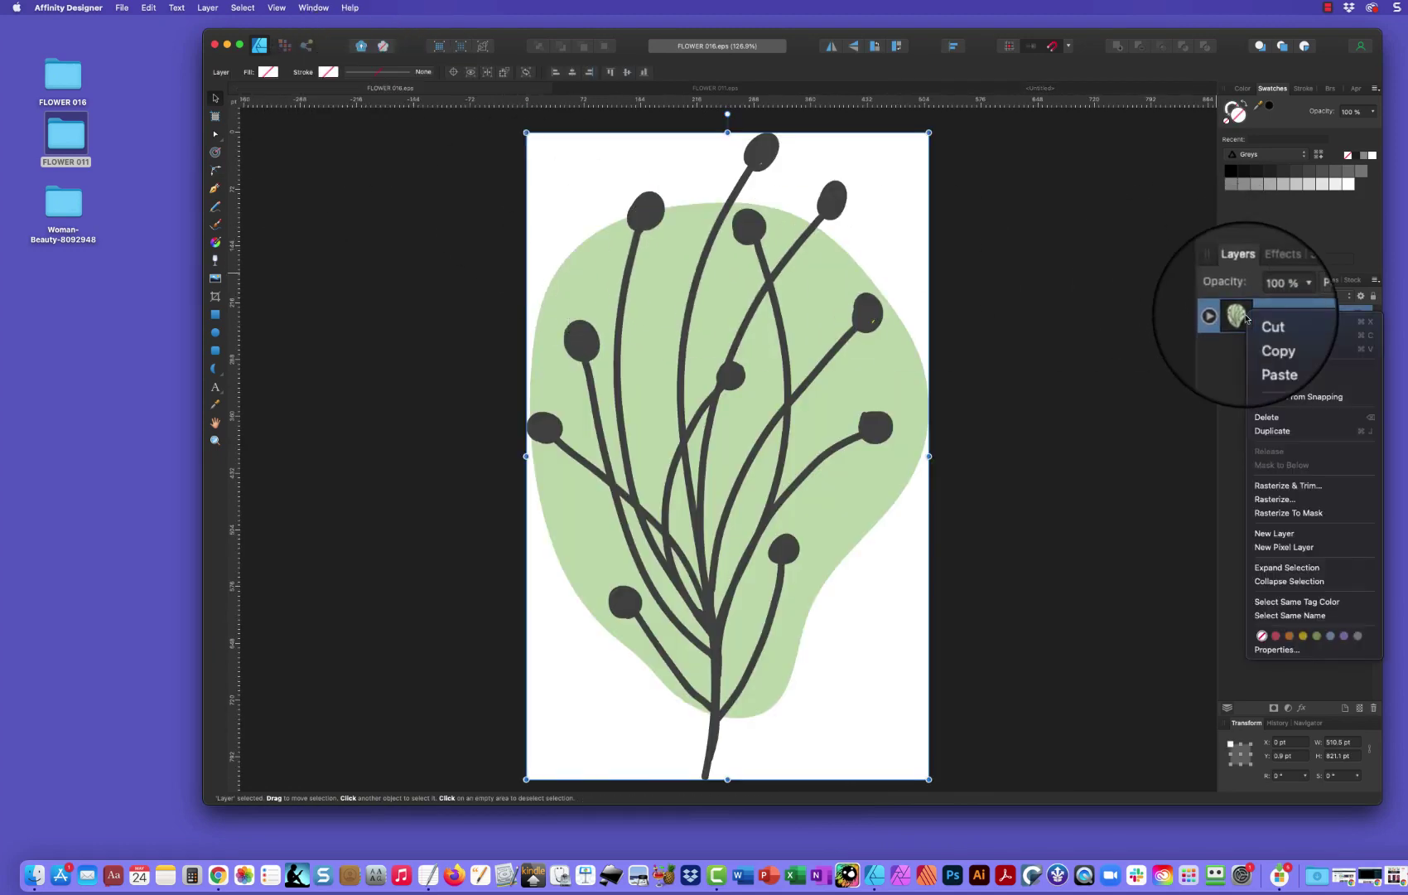
pyautogui.click(1278, 350)
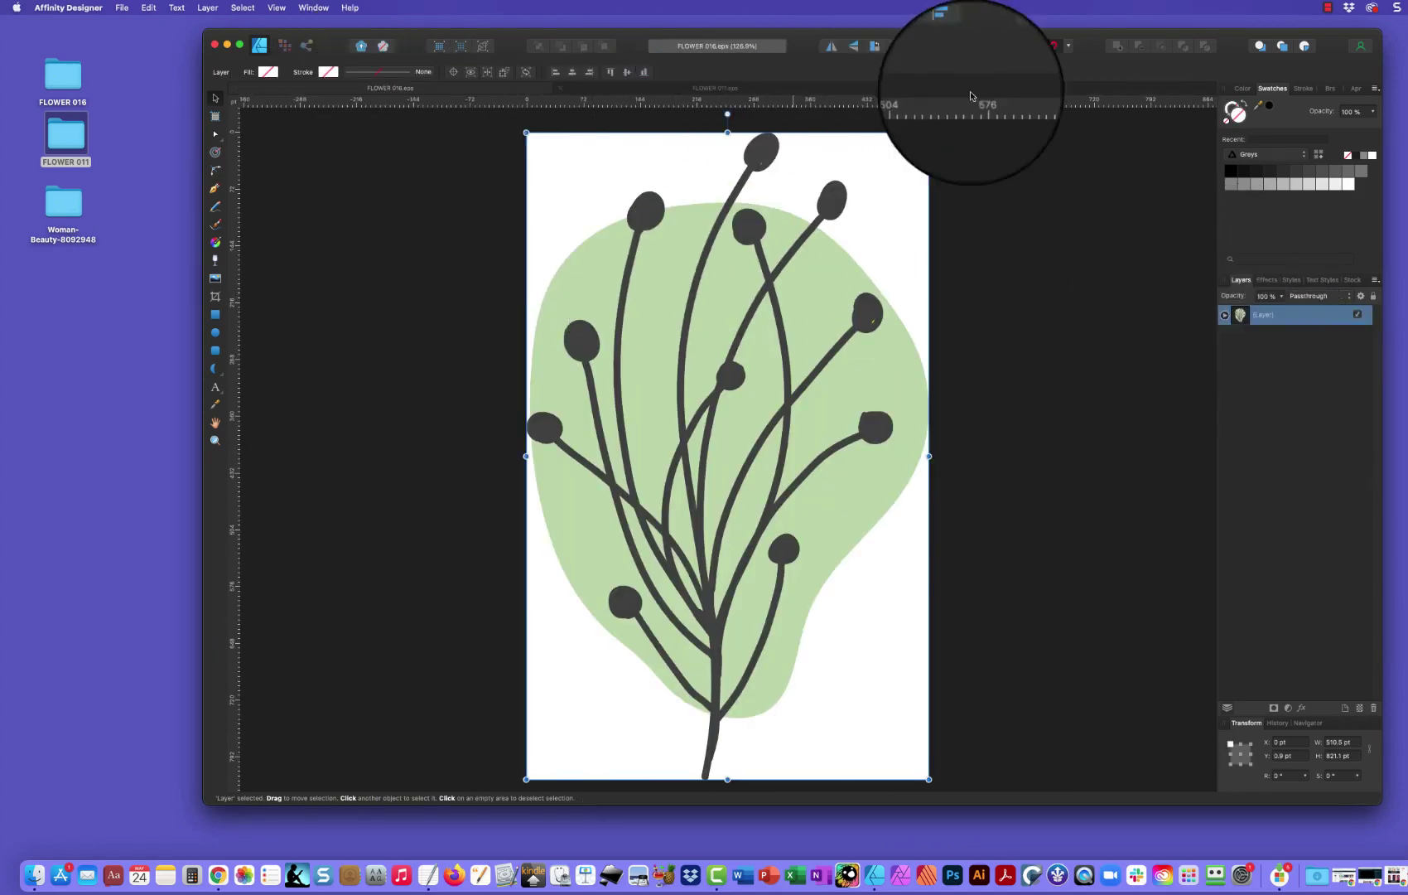
pyautogui.click(1072, 92)
pyautogui.rightClick(743, 218)
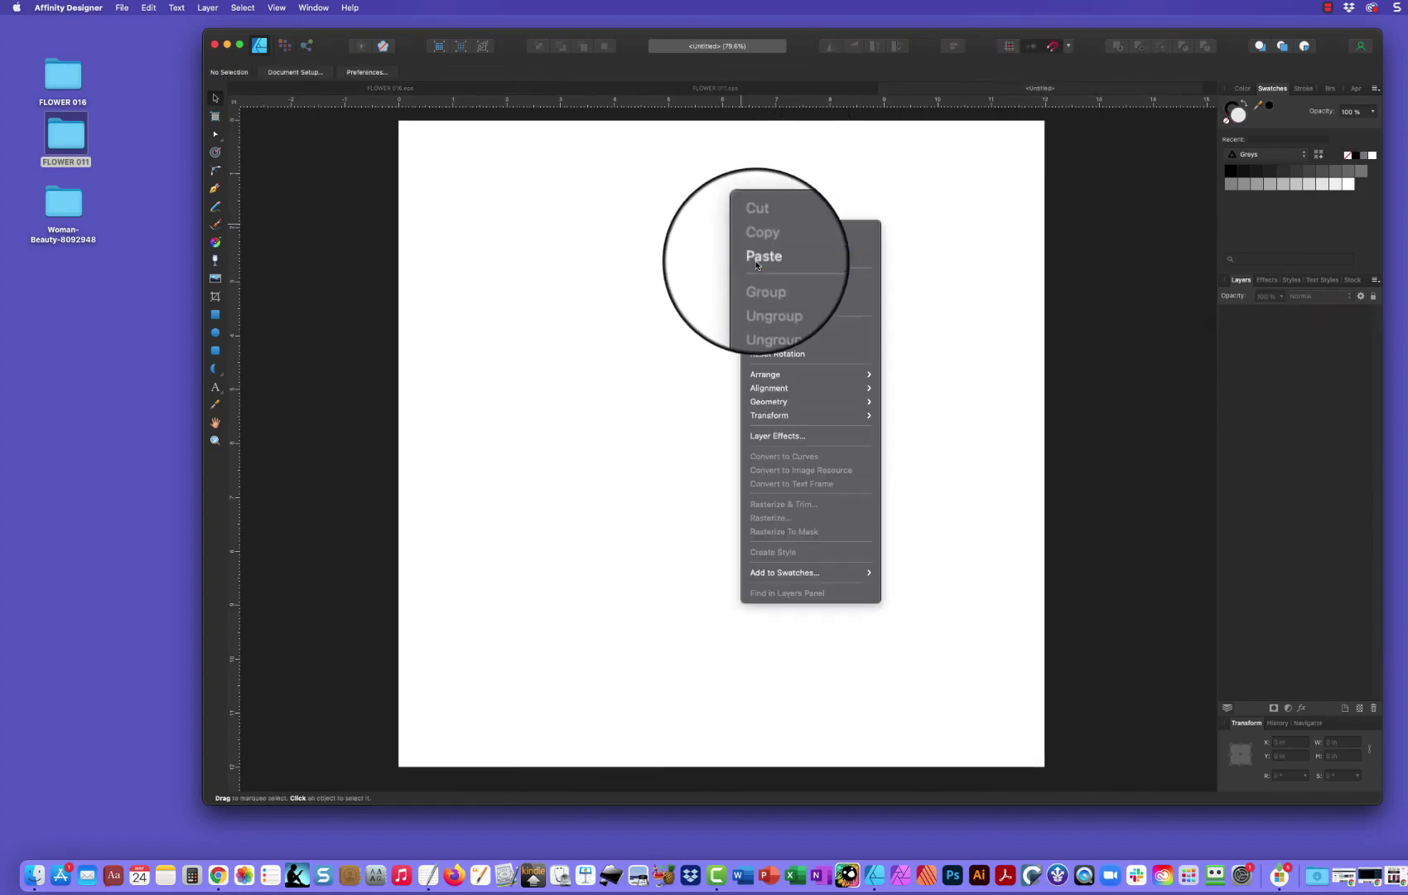
pyautogui.click(755, 260)
# Copy the red flower layer from FLOWER 011.eps and paste it above the stems in the new document
pyautogui.click(708, 88)
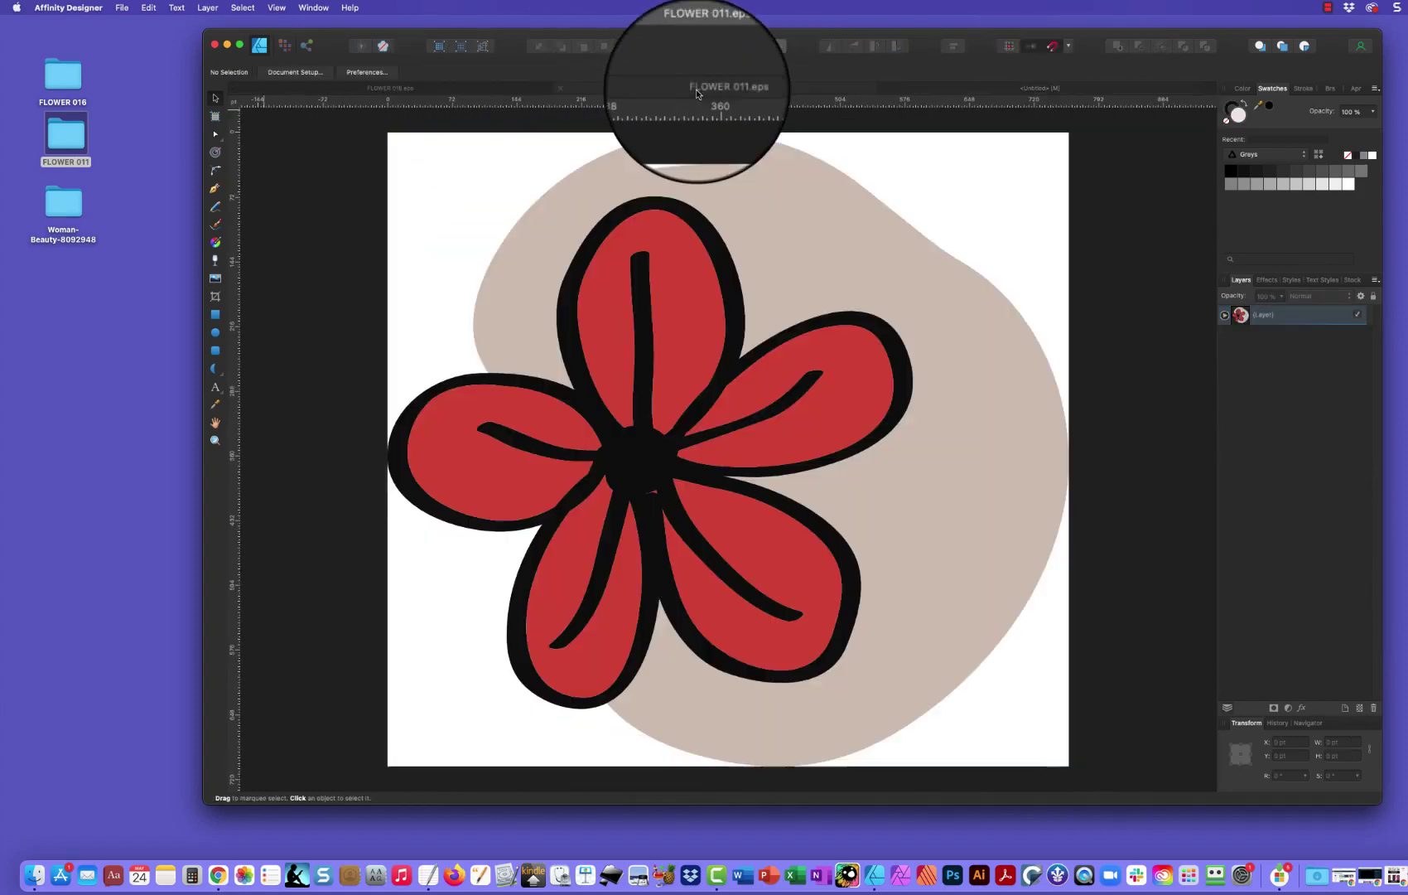
pyautogui.rightClick(1319, 316)
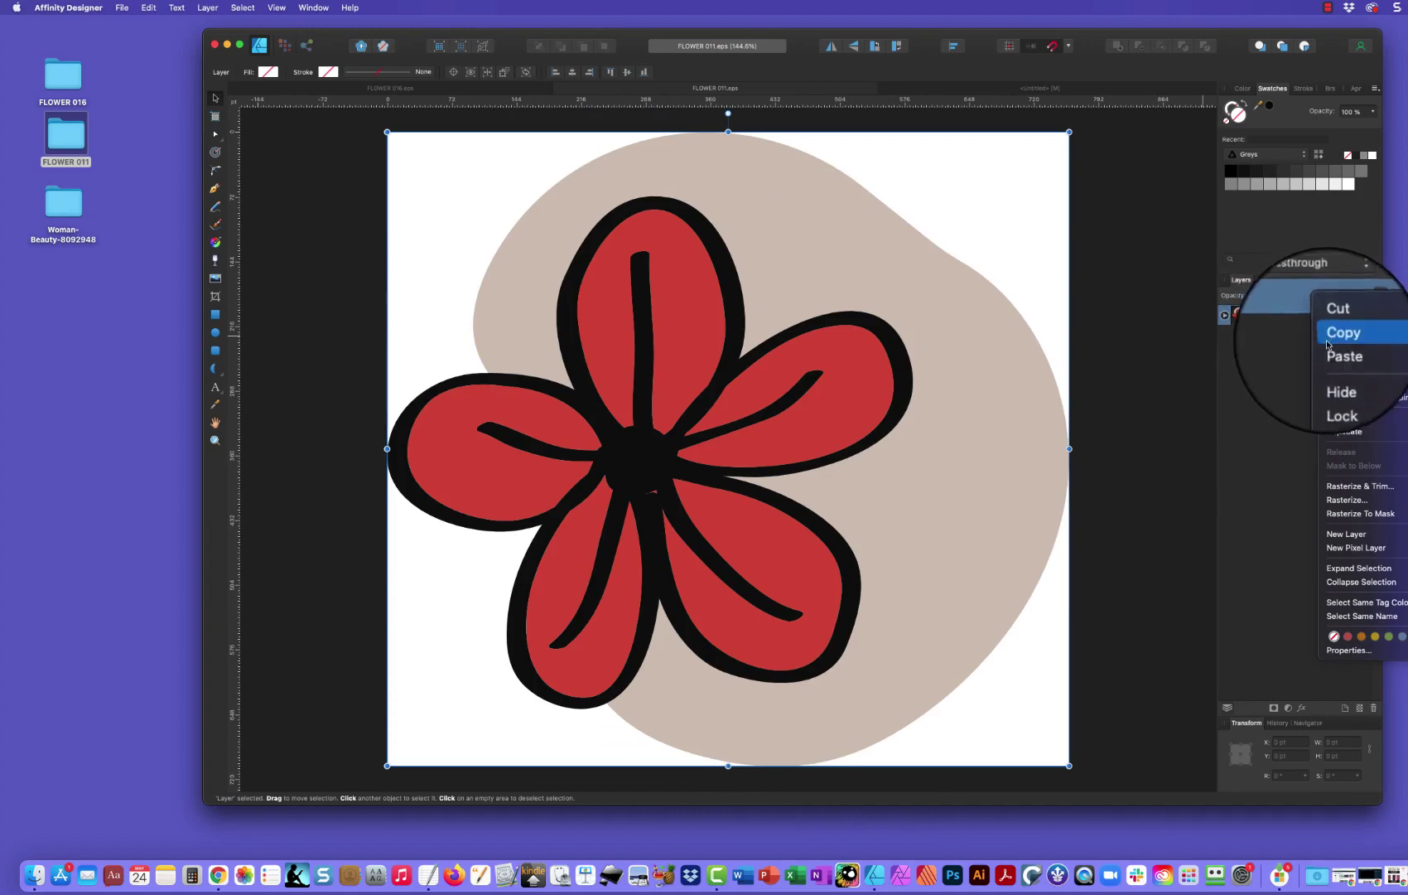
pyautogui.click(1338, 336)
pyautogui.click(1038, 87)
pyautogui.rightClick(776, 301)
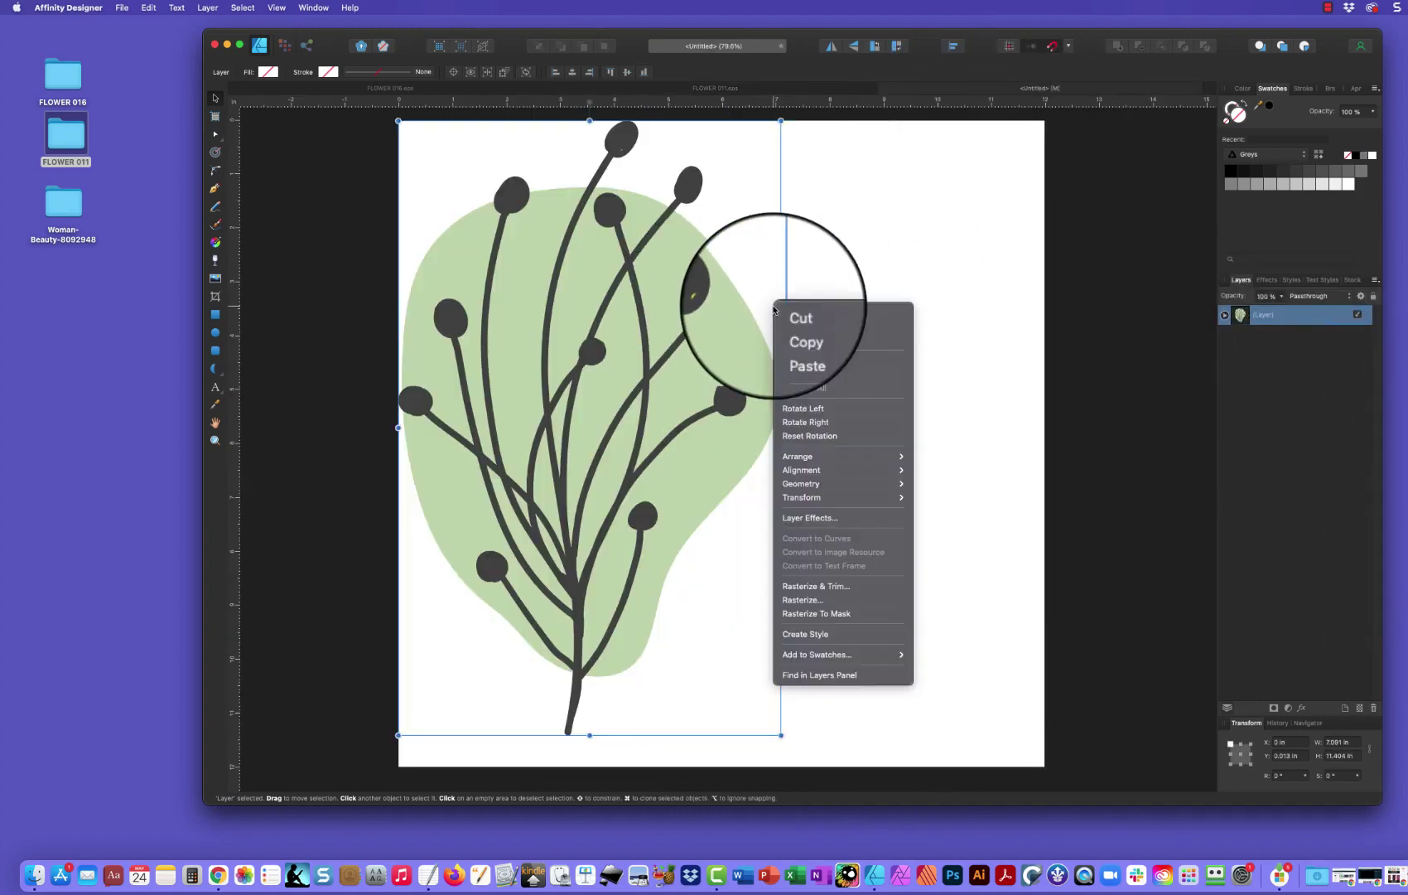
pyautogui.click(808, 340)
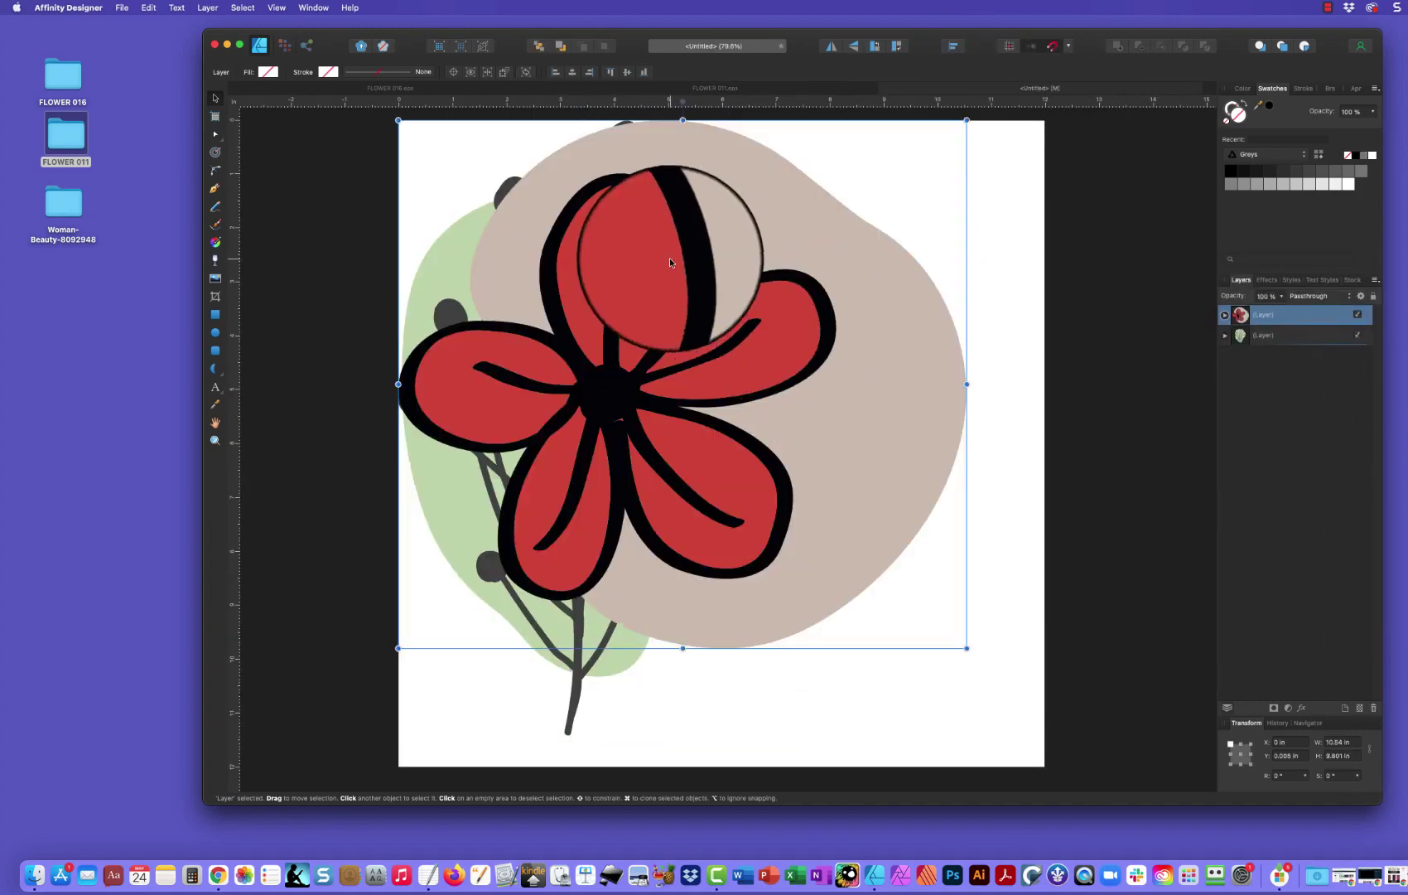
# Close the two source flower documents and save the new document as FlowerGraphic
pyautogui.click(235, 88)
pyautogui.click(236, 89)
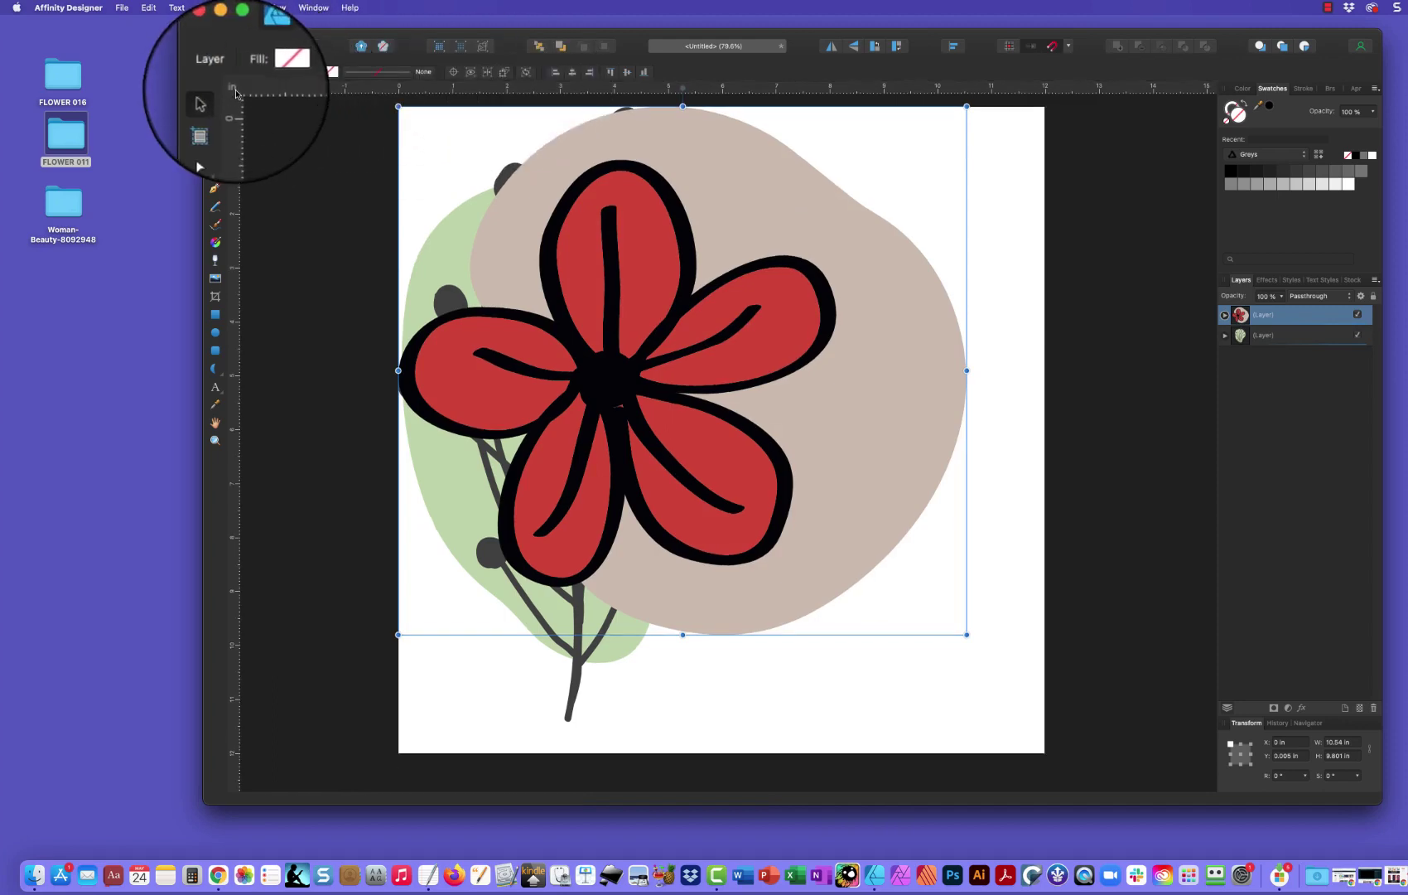
pyautogui.click(122, 8)
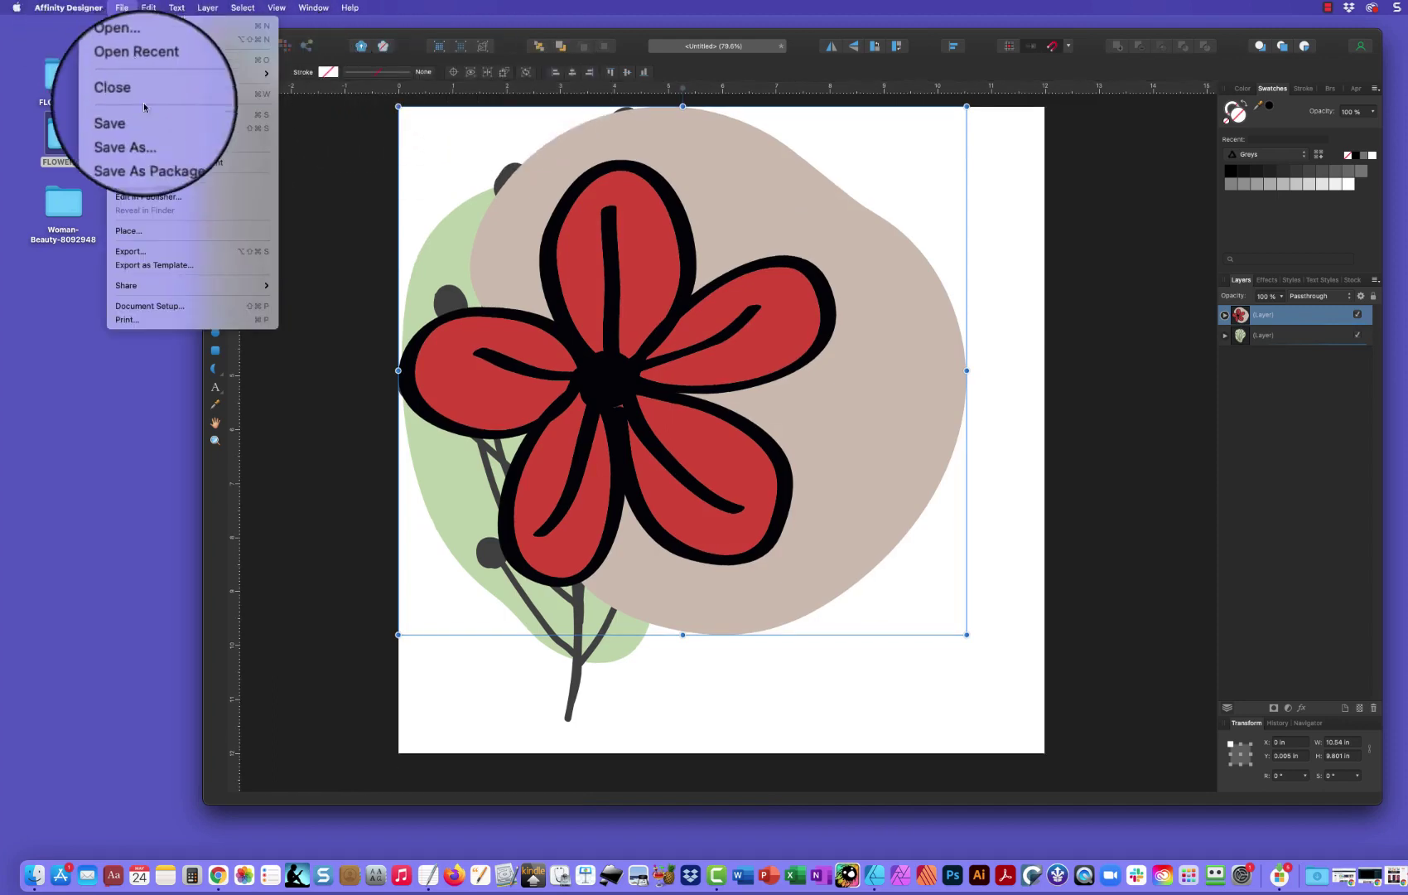
pyautogui.click(150, 133)
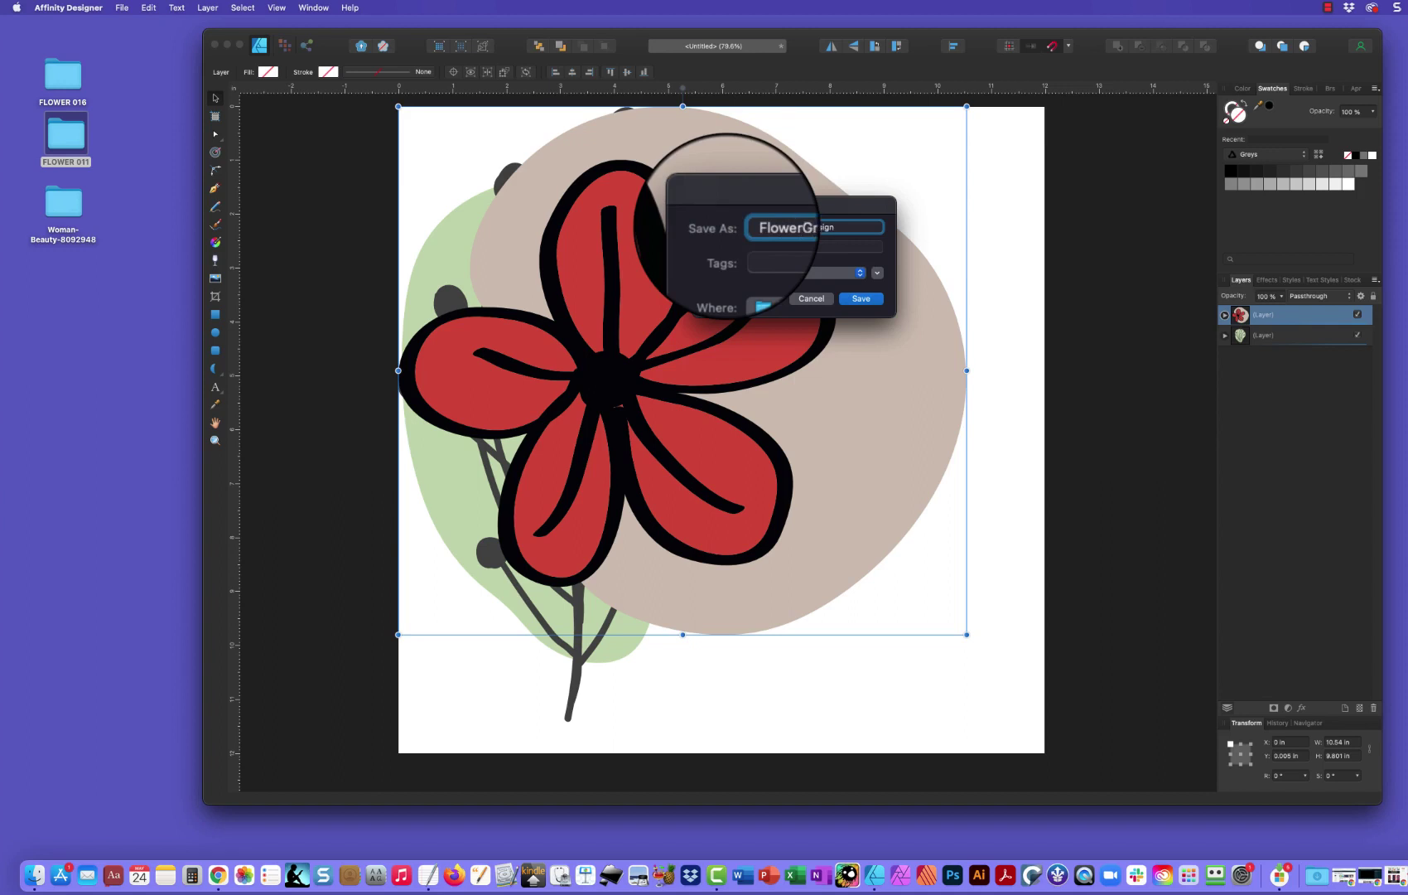
pyautogui.press('Return')
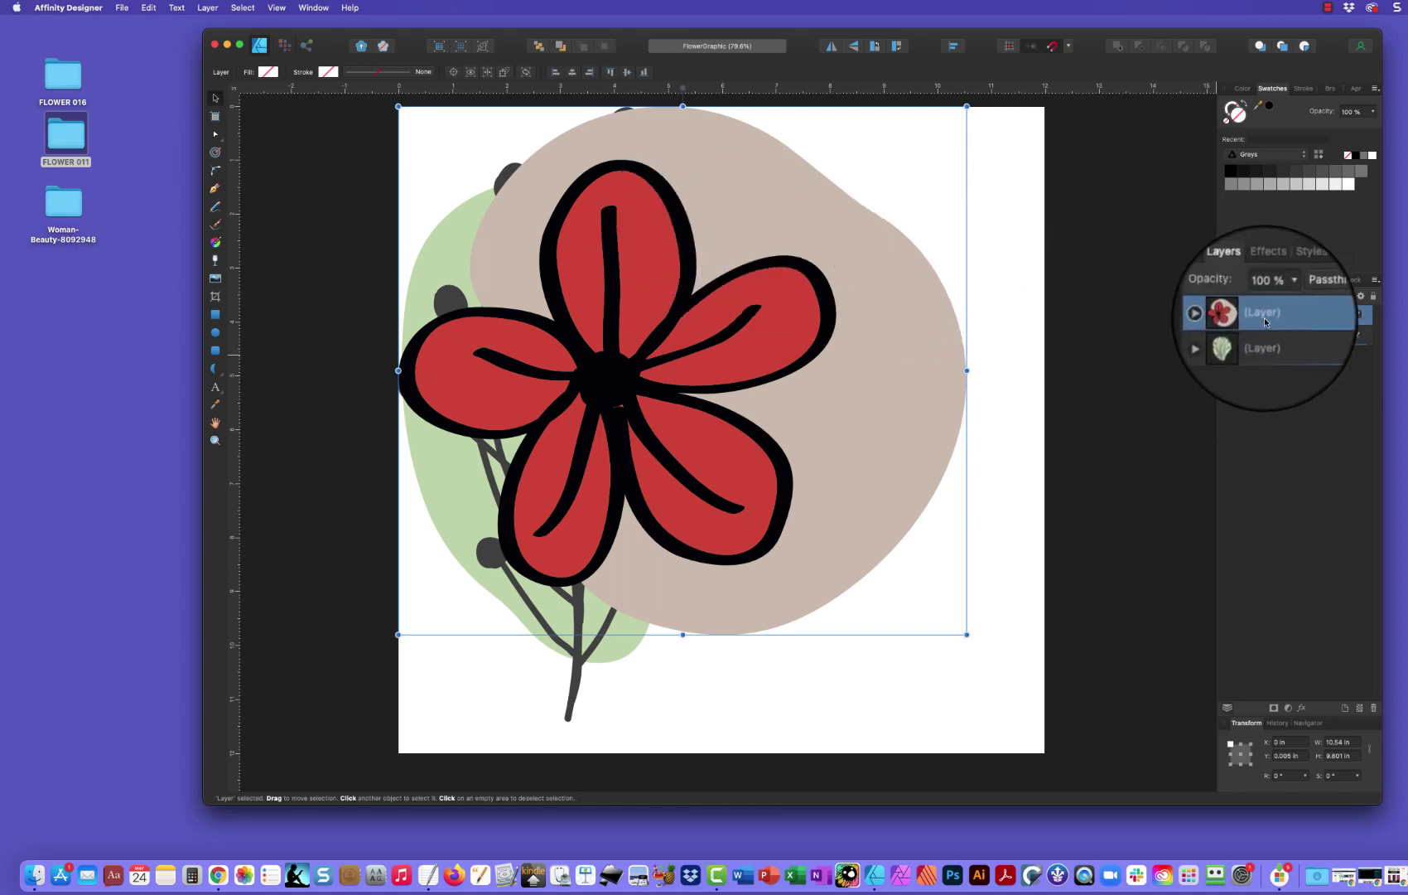
# Hide the flower layer and scale the stems graphic down proportionally to about 4.76 by 7.66 in
pyautogui.click(1358, 315)
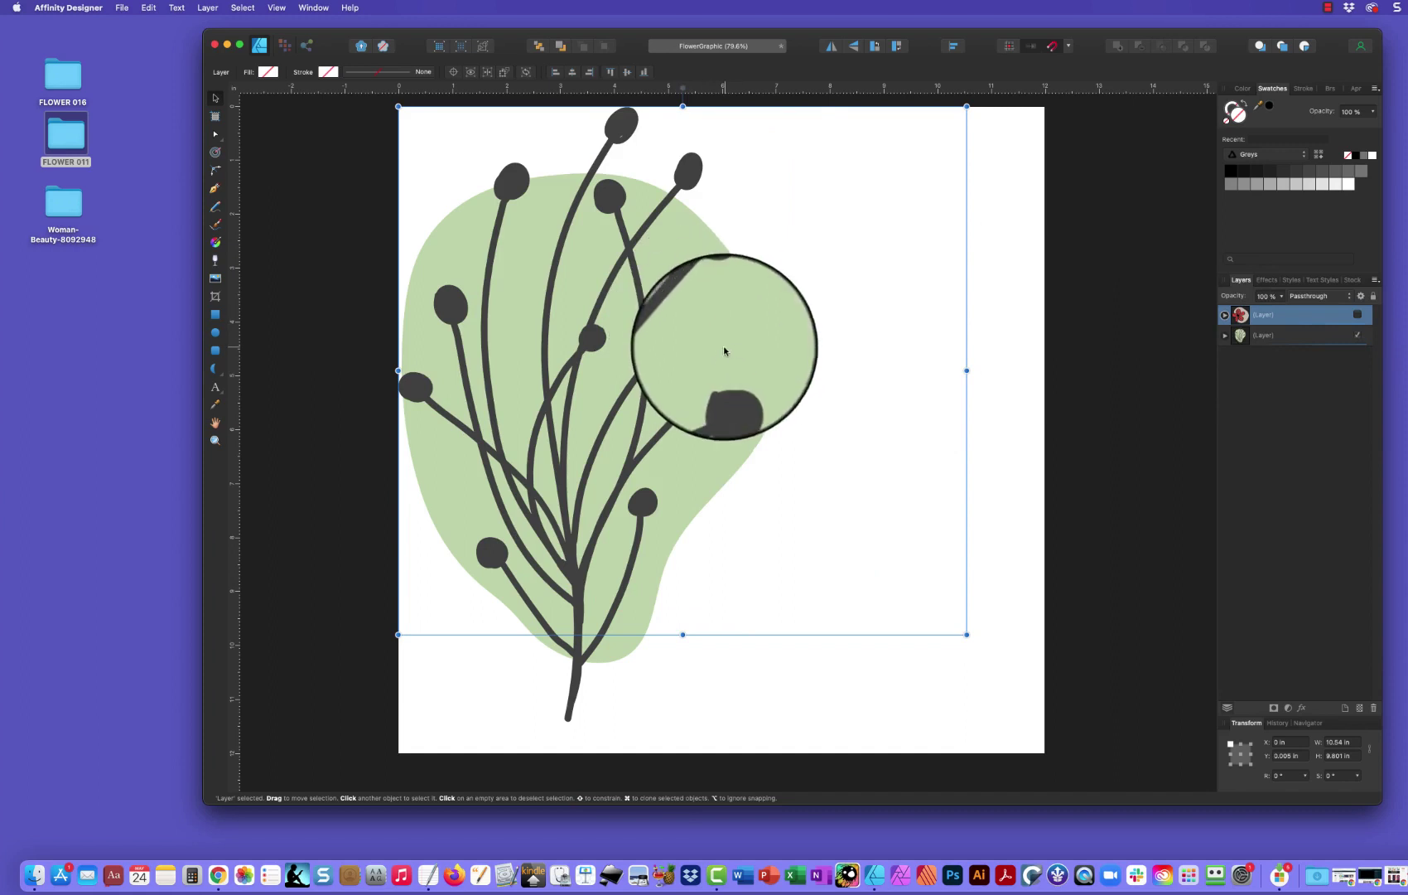
pyautogui.click(1251, 335)
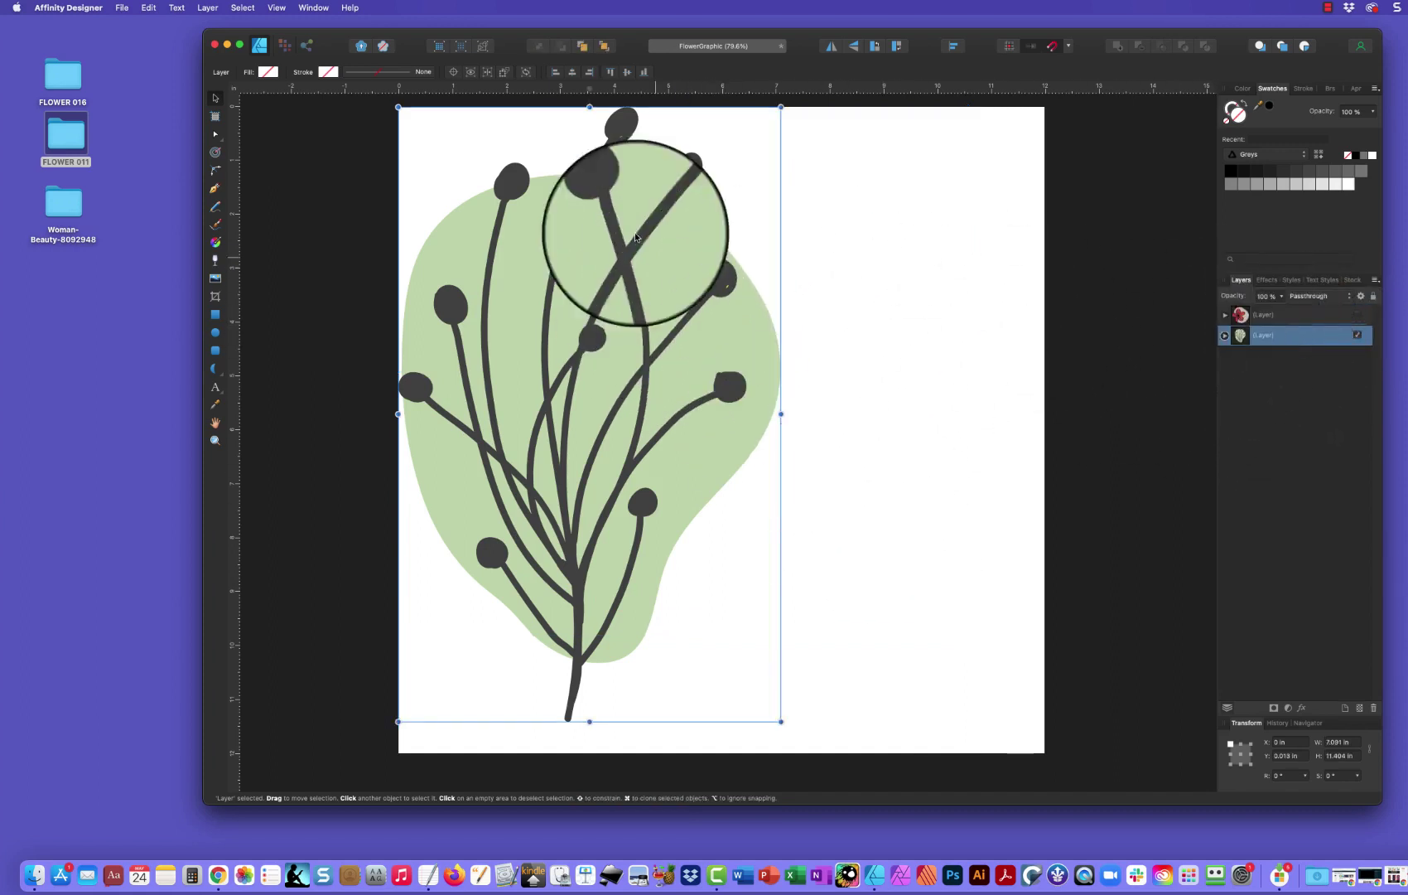
pyautogui.moveTo(399, 106); pyautogui.dragTo(512, 320)
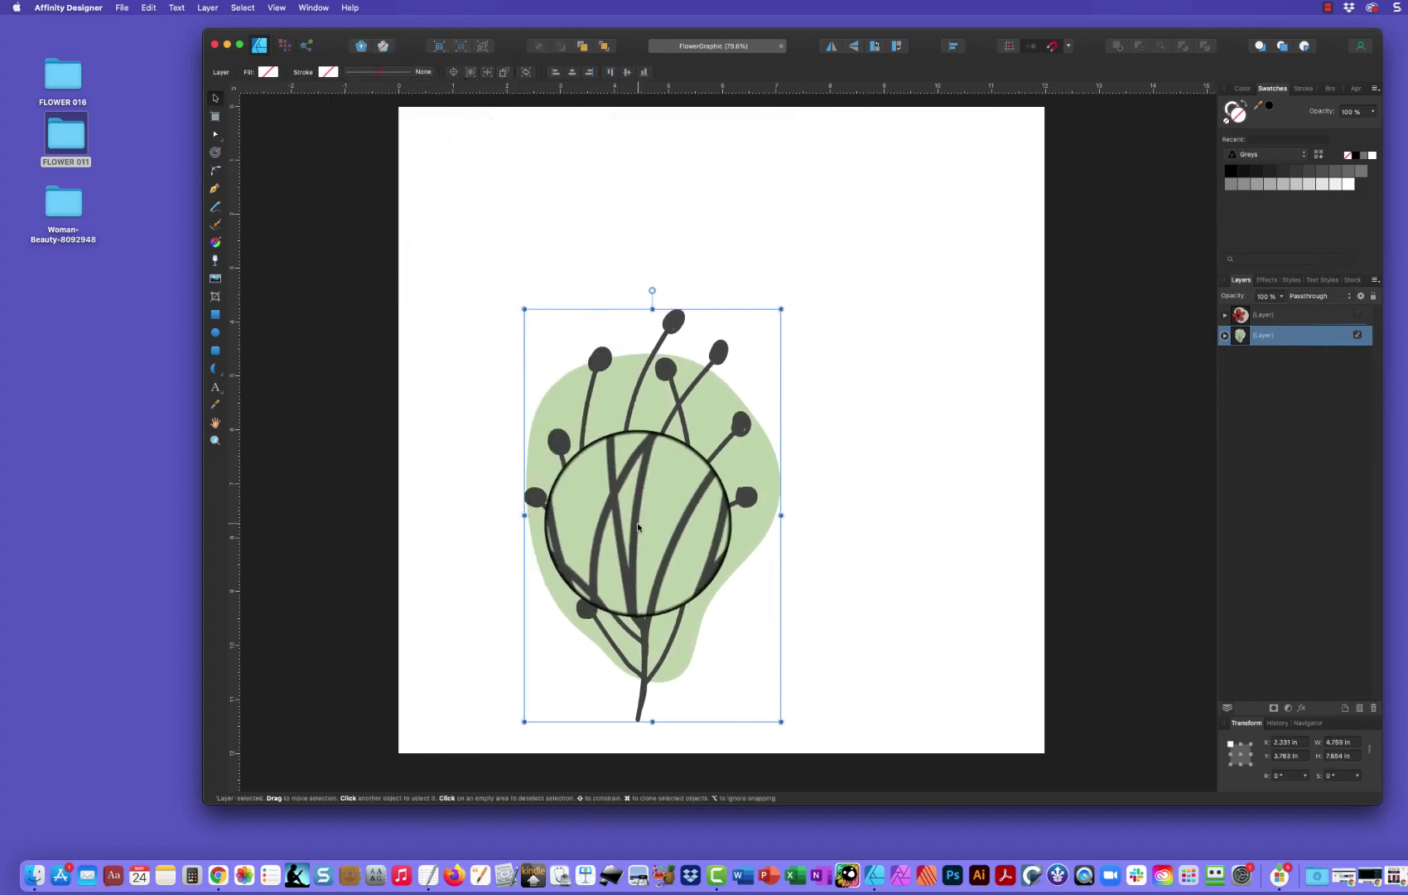
# Move the stems graphic to the page's horizontal centre using snapping, with its upper edge about 2.5 in from the page top
pyautogui.moveTo(637, 527); pyautogui.dragTo(712, 470)
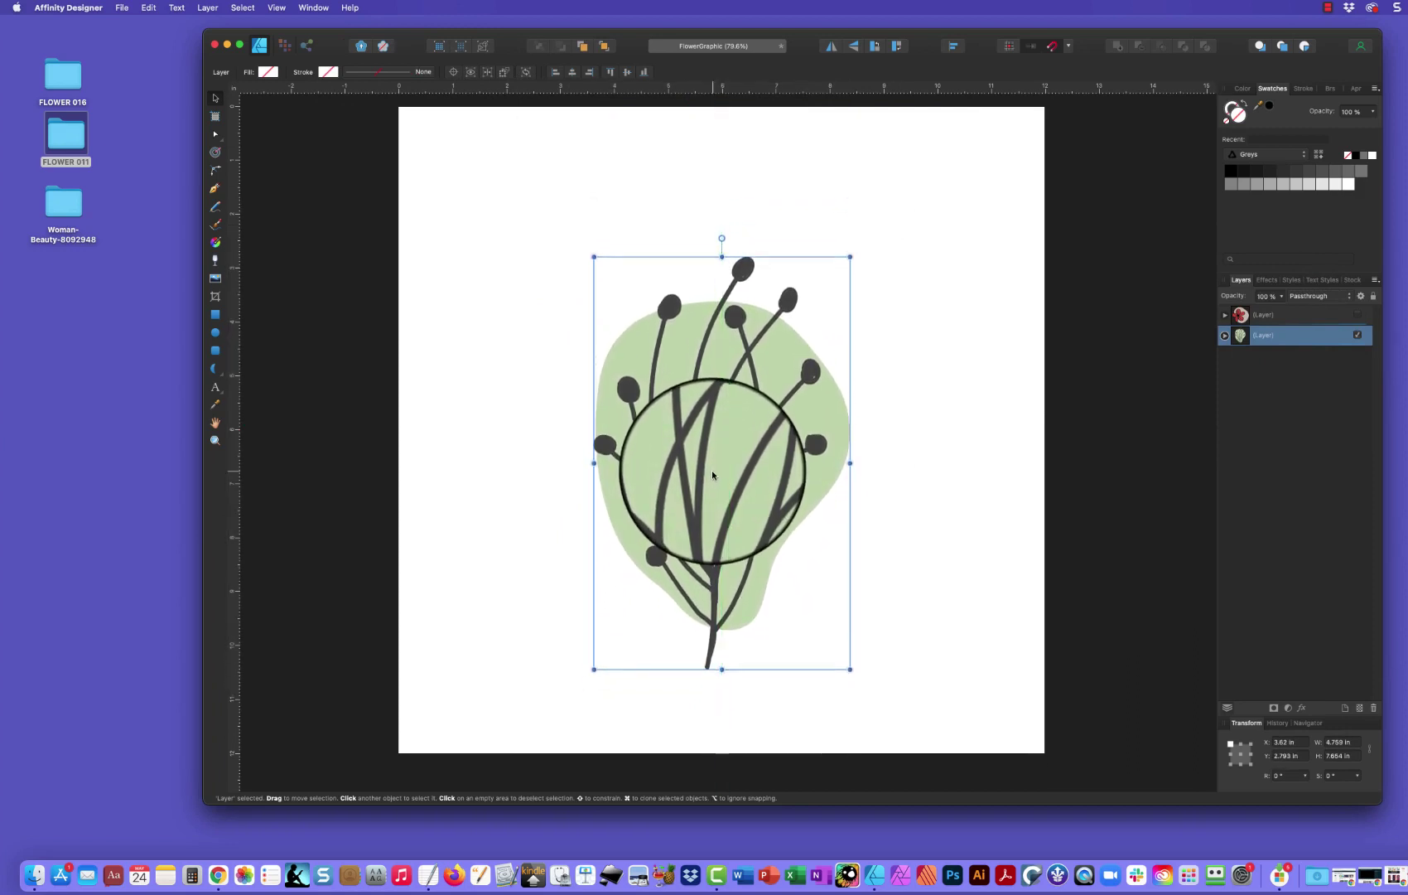
pyautogui.click(1054, 50)
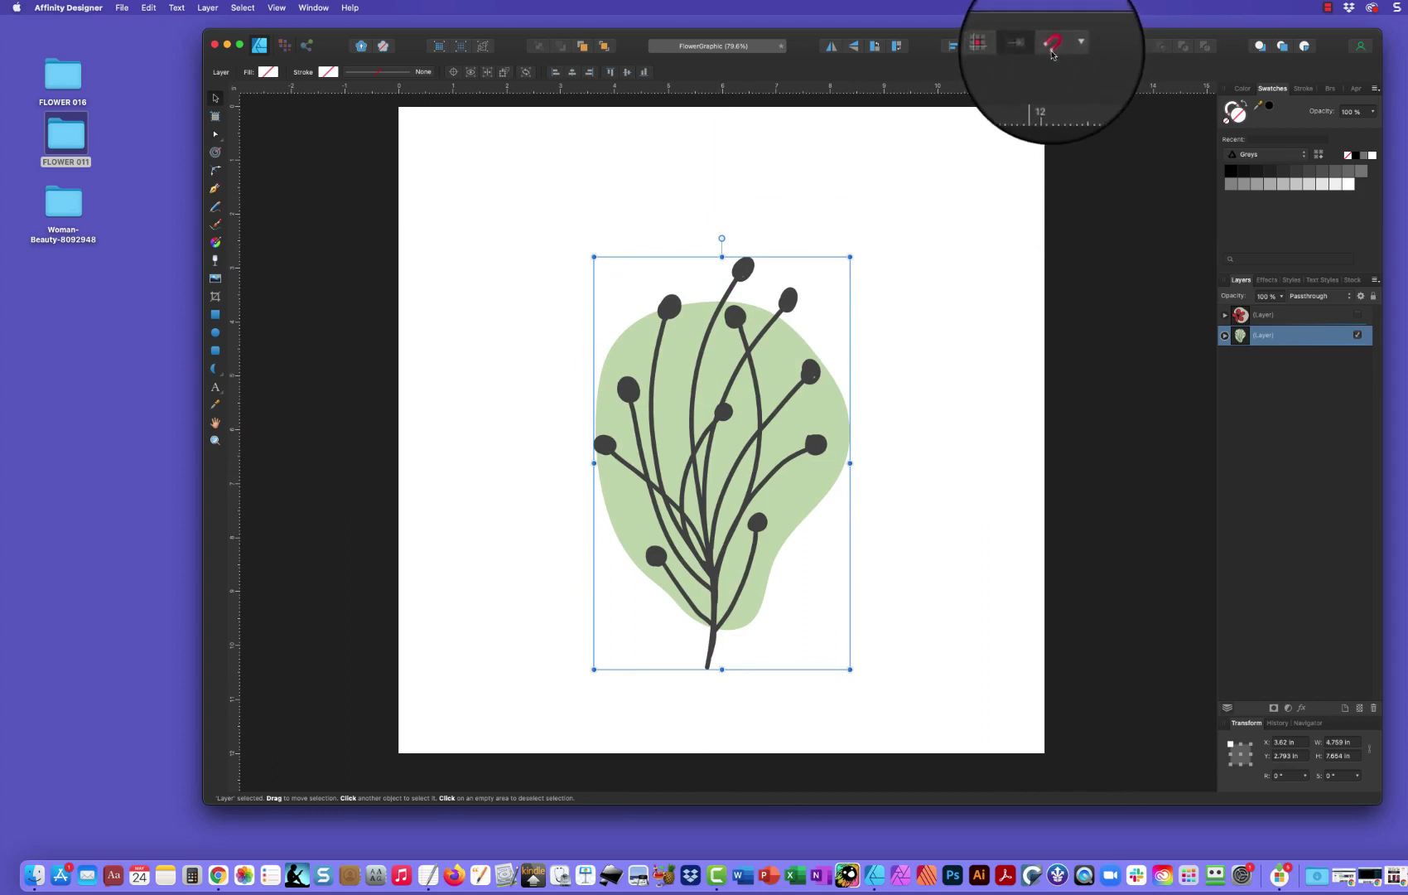
pyautogui.moveTo(688, 411); pyautogui.dragTo(659, 384)
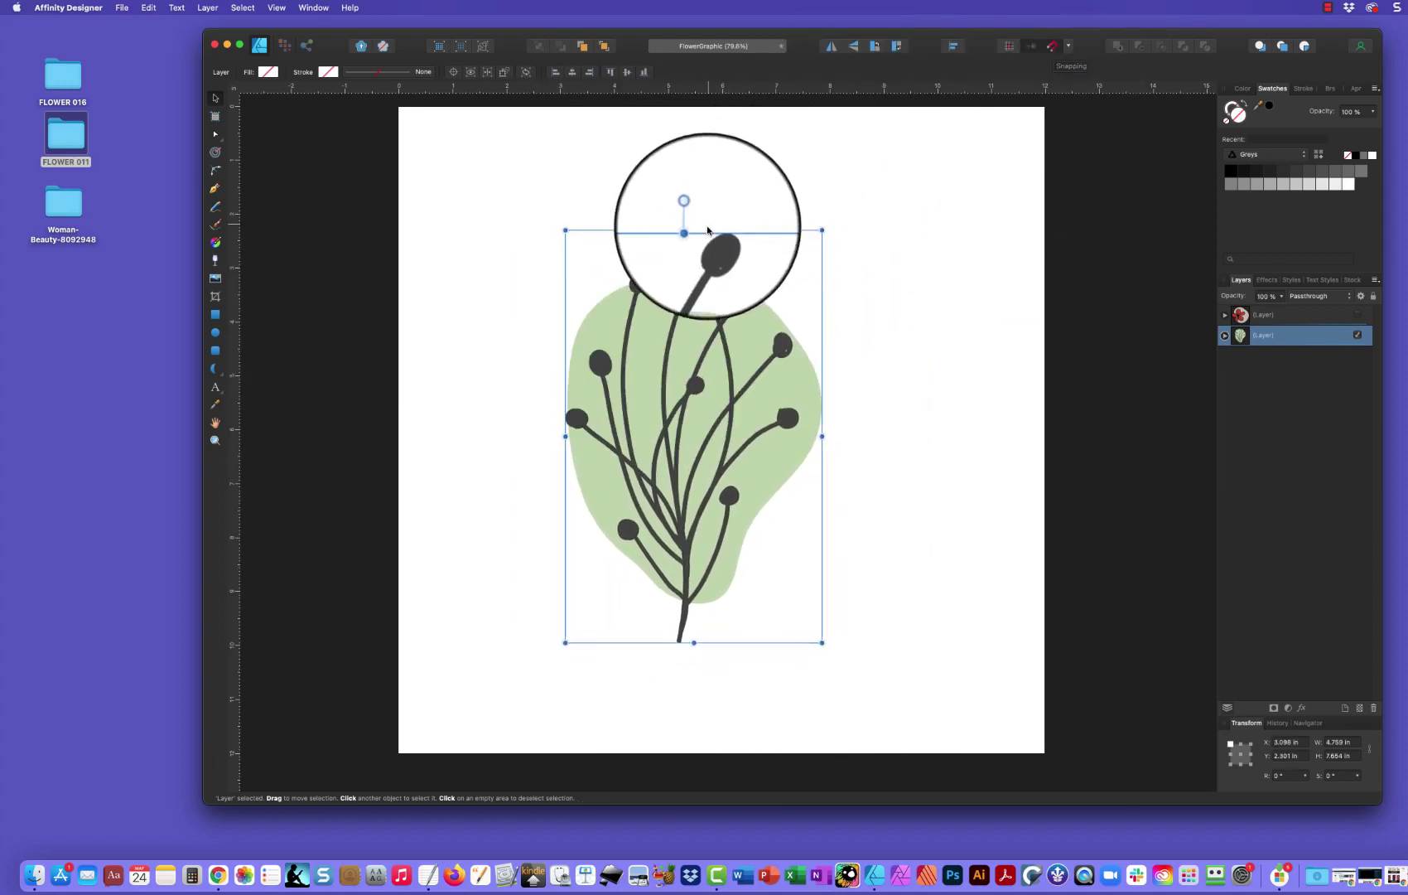
pyautogui.moveTo(704, 320); pyautogui.dragTo(732, 330)
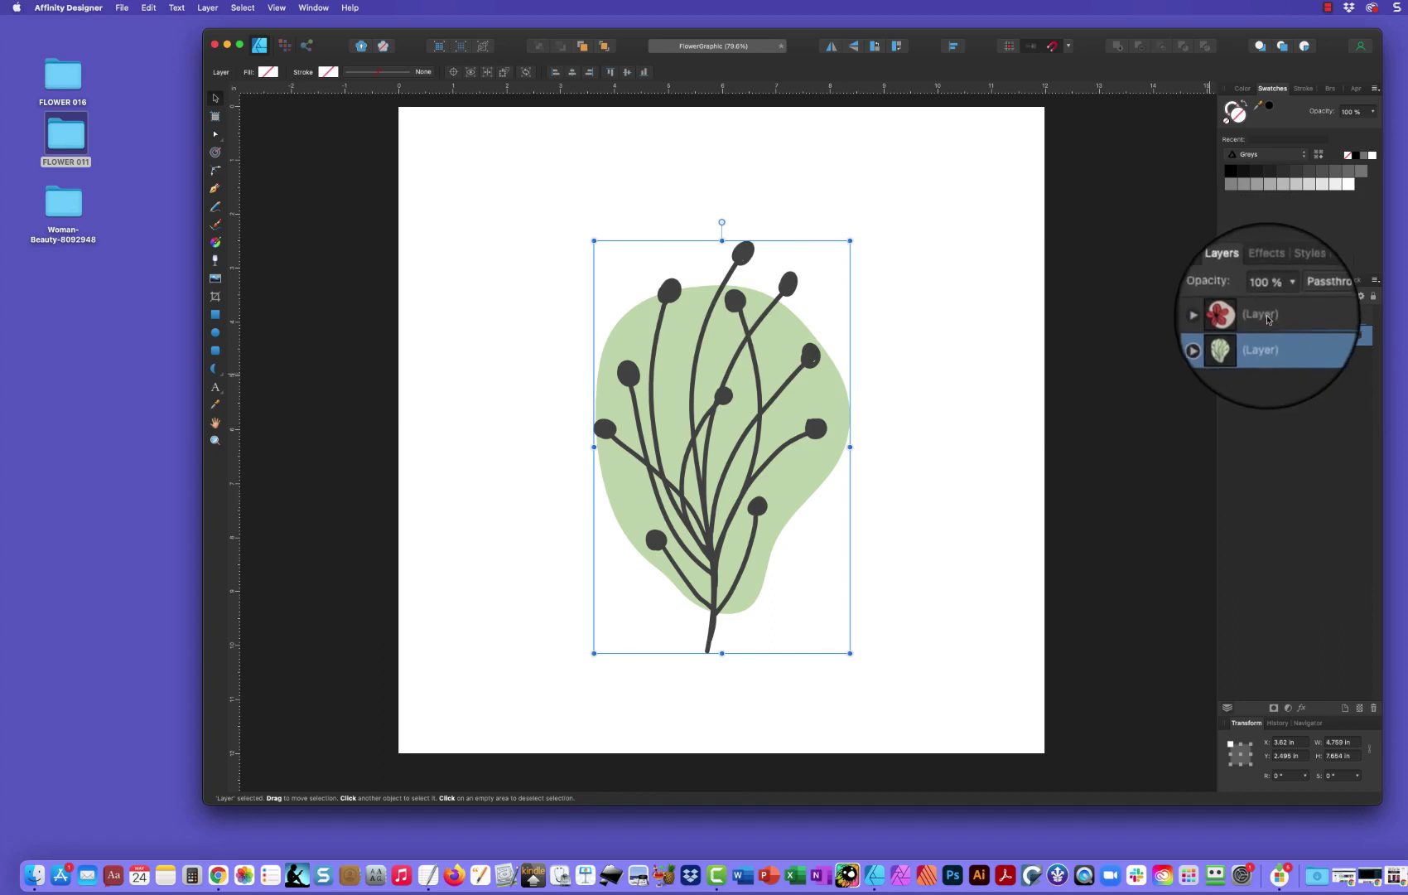
# Show the red flower layer, hide the stems layer, and select the flower layer
pyautogui.click(1357, 312)
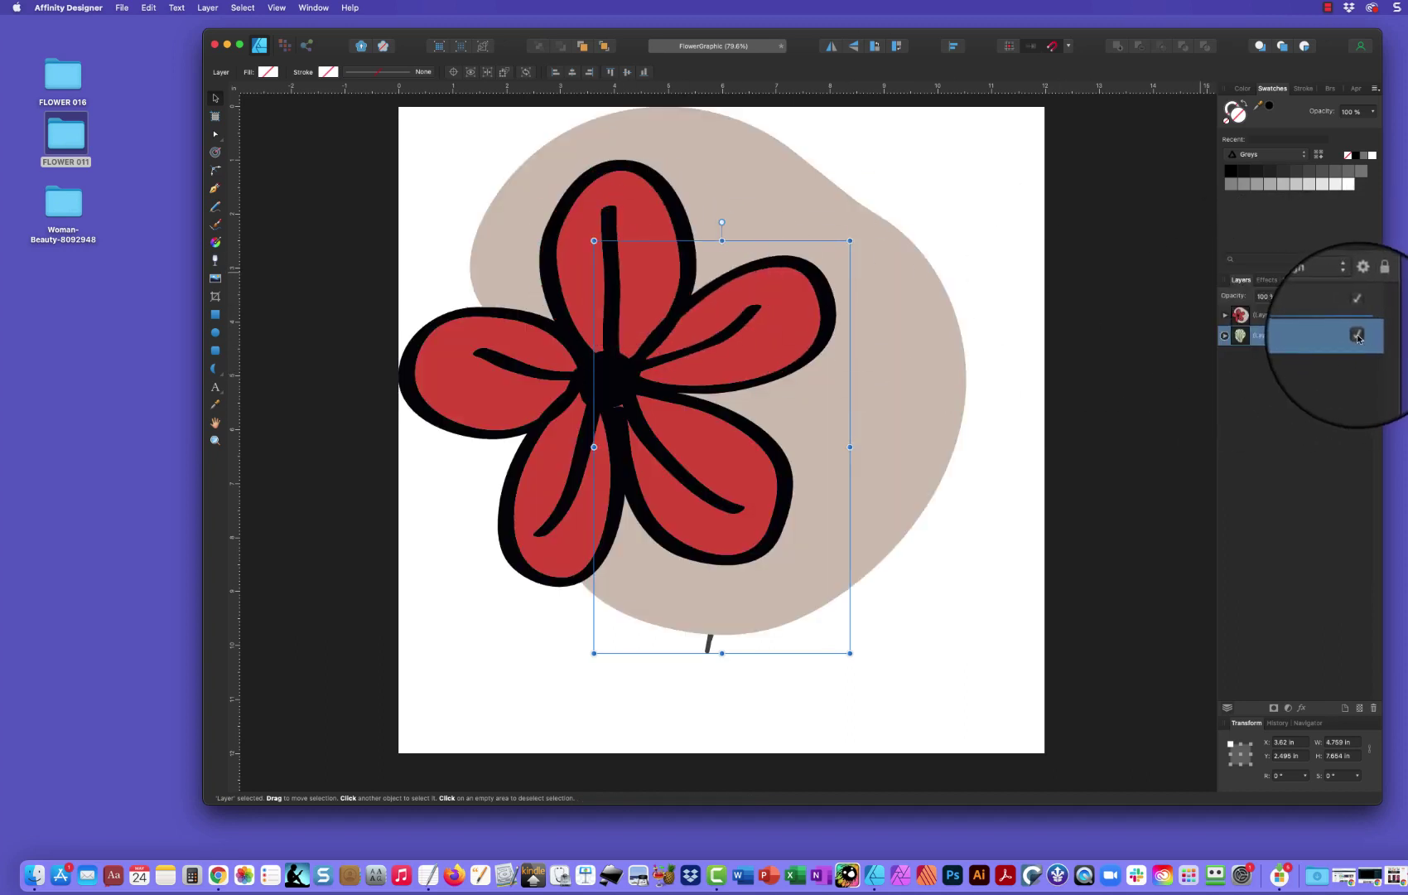
pyautogui.click(1357, 334)
pyautogui.click(1284, 315)
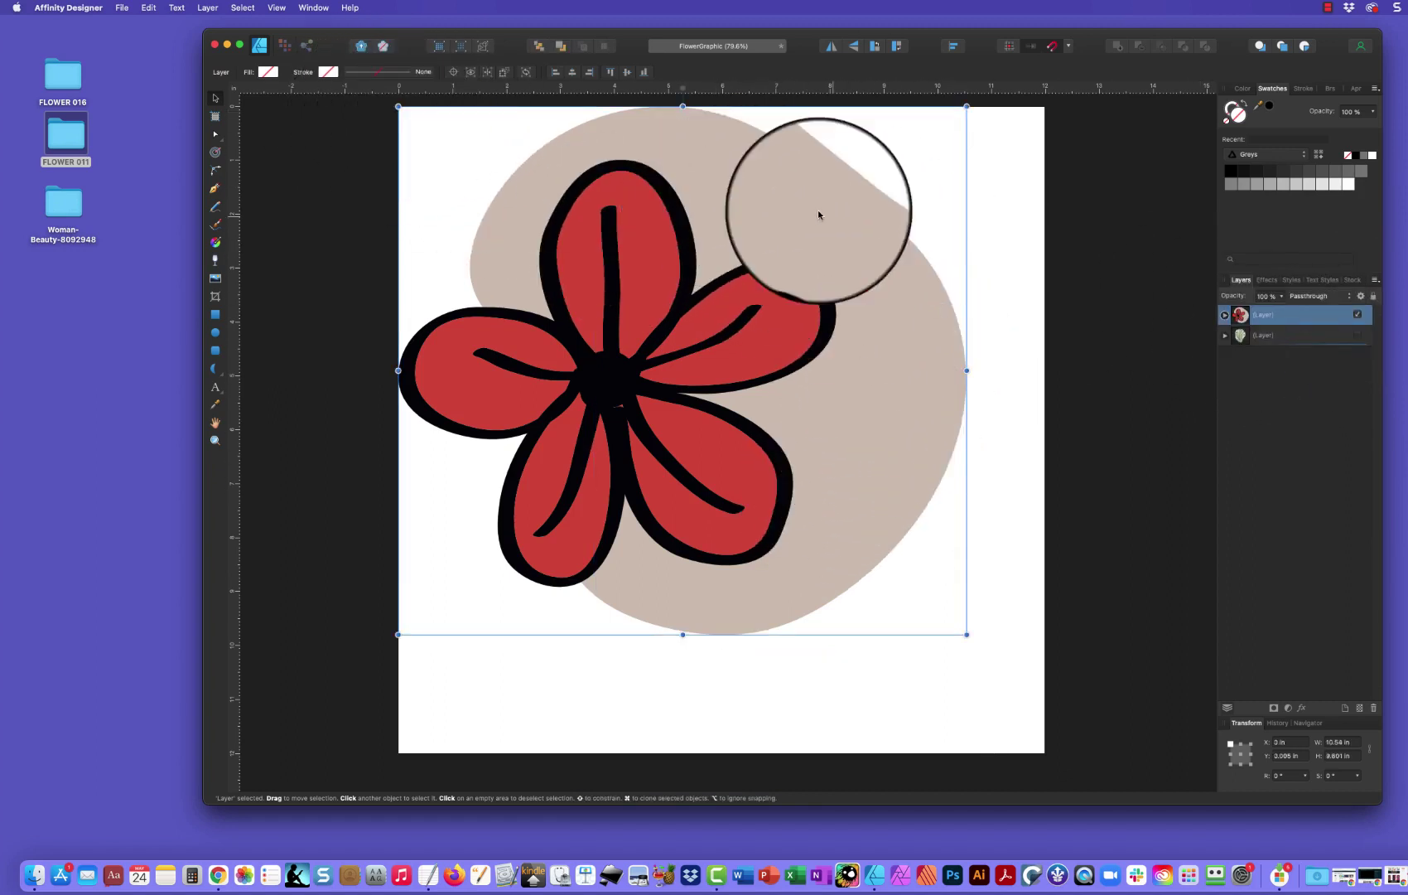
# Expand the flower layer and try deleting its beige background curve, but undo the deletion and hide the curve instead
pyautogui.click(1225, 315)
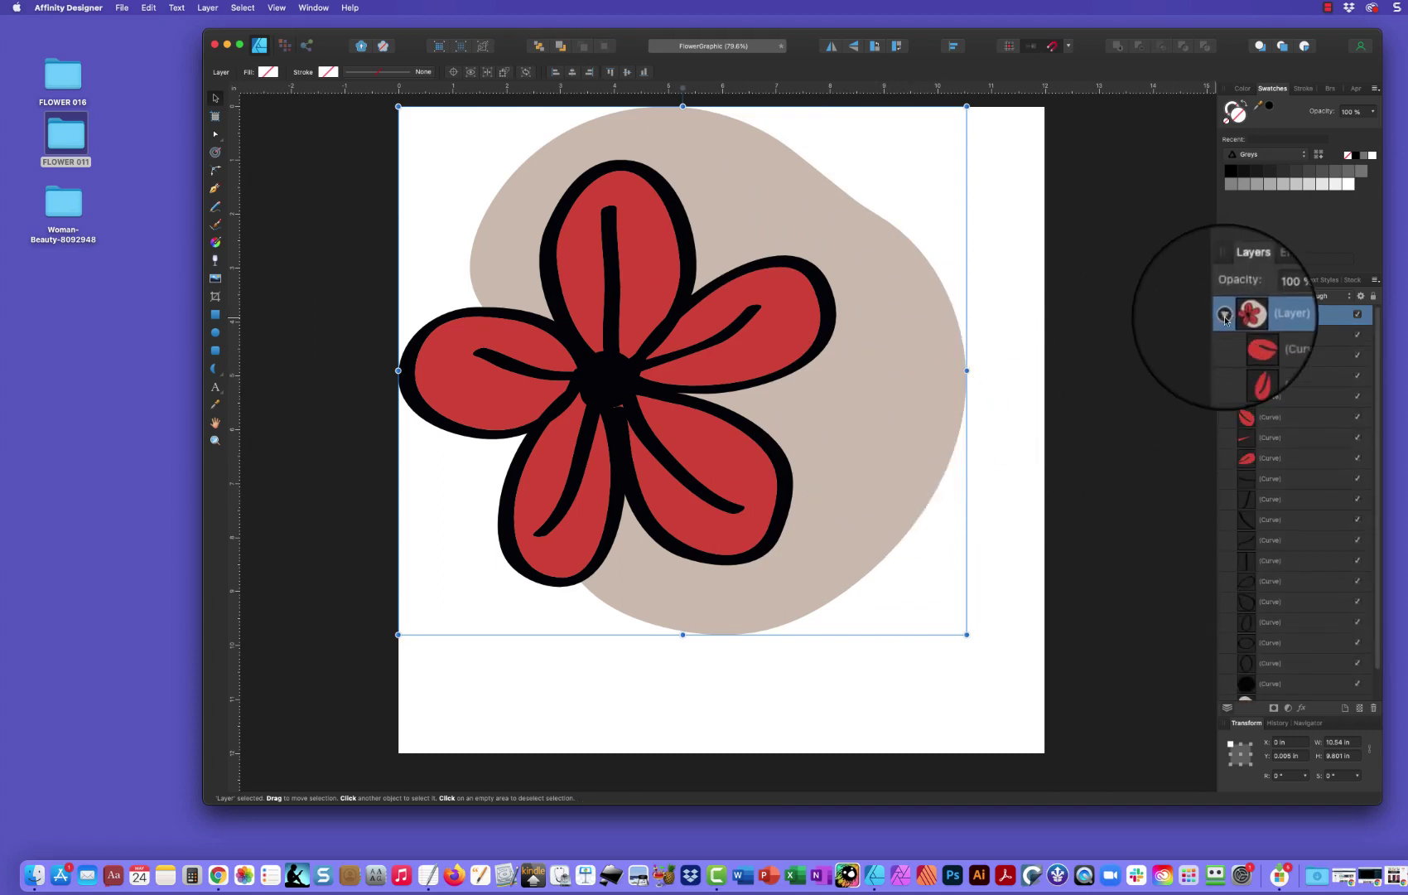
pyautogui.scroll(-2, 1259, 688)
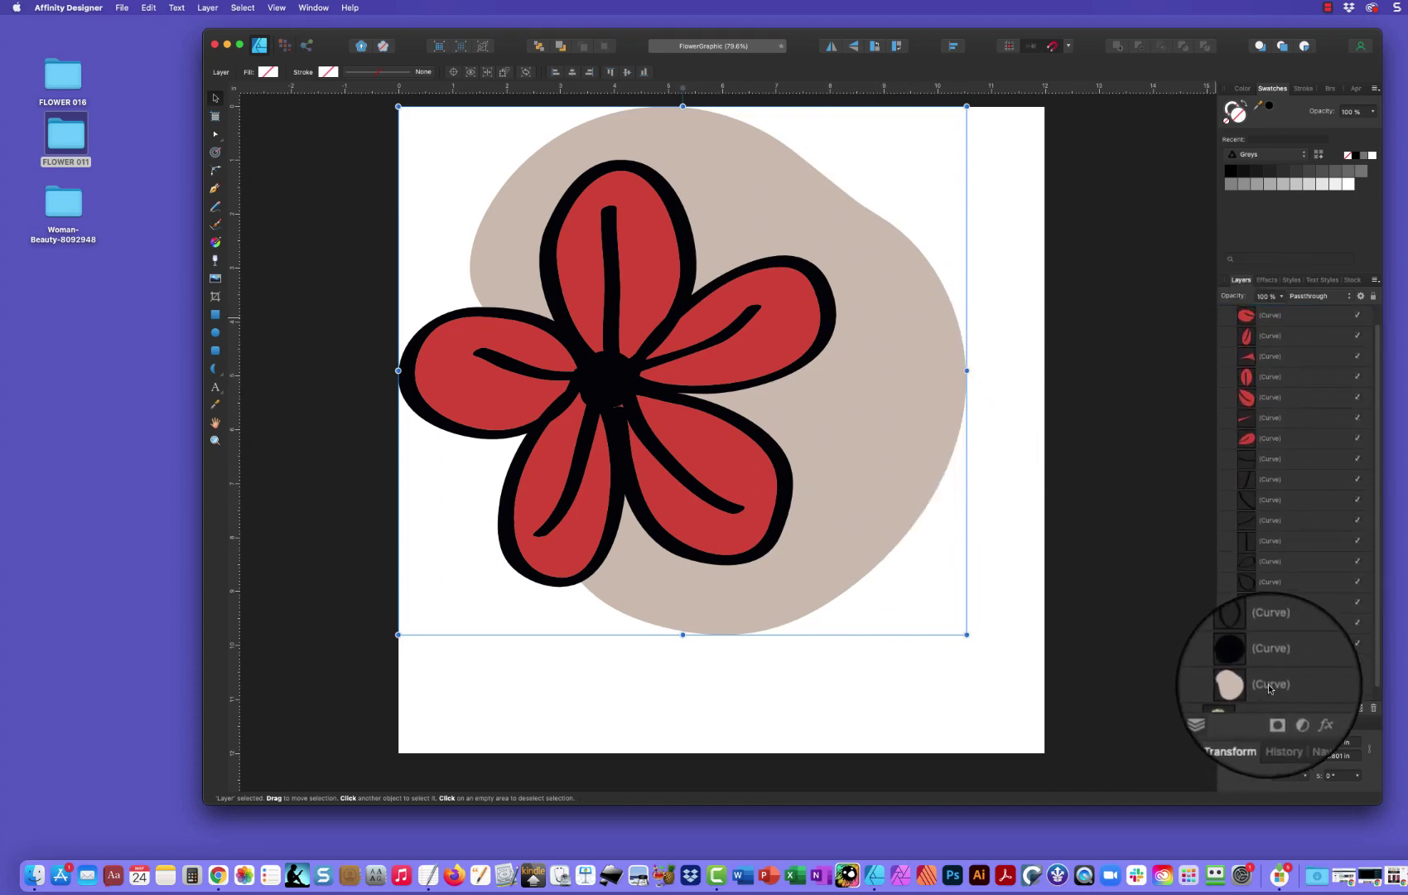
pyautogui.click(1272, 685)
pyautogui.click(1374, 709)
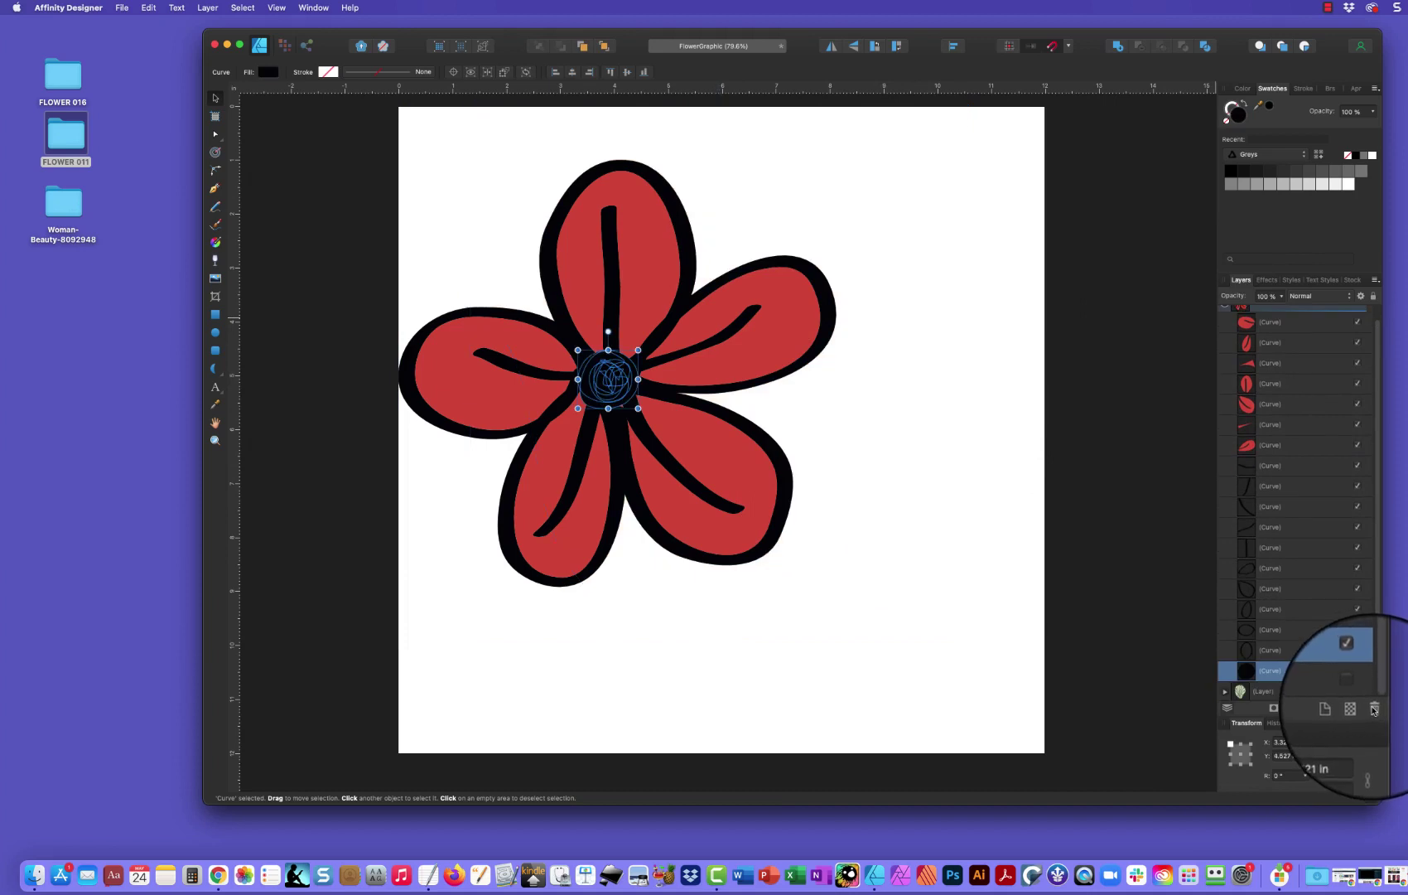
pyautogui.press('super+z')
pyautogui.click(1358, 692)
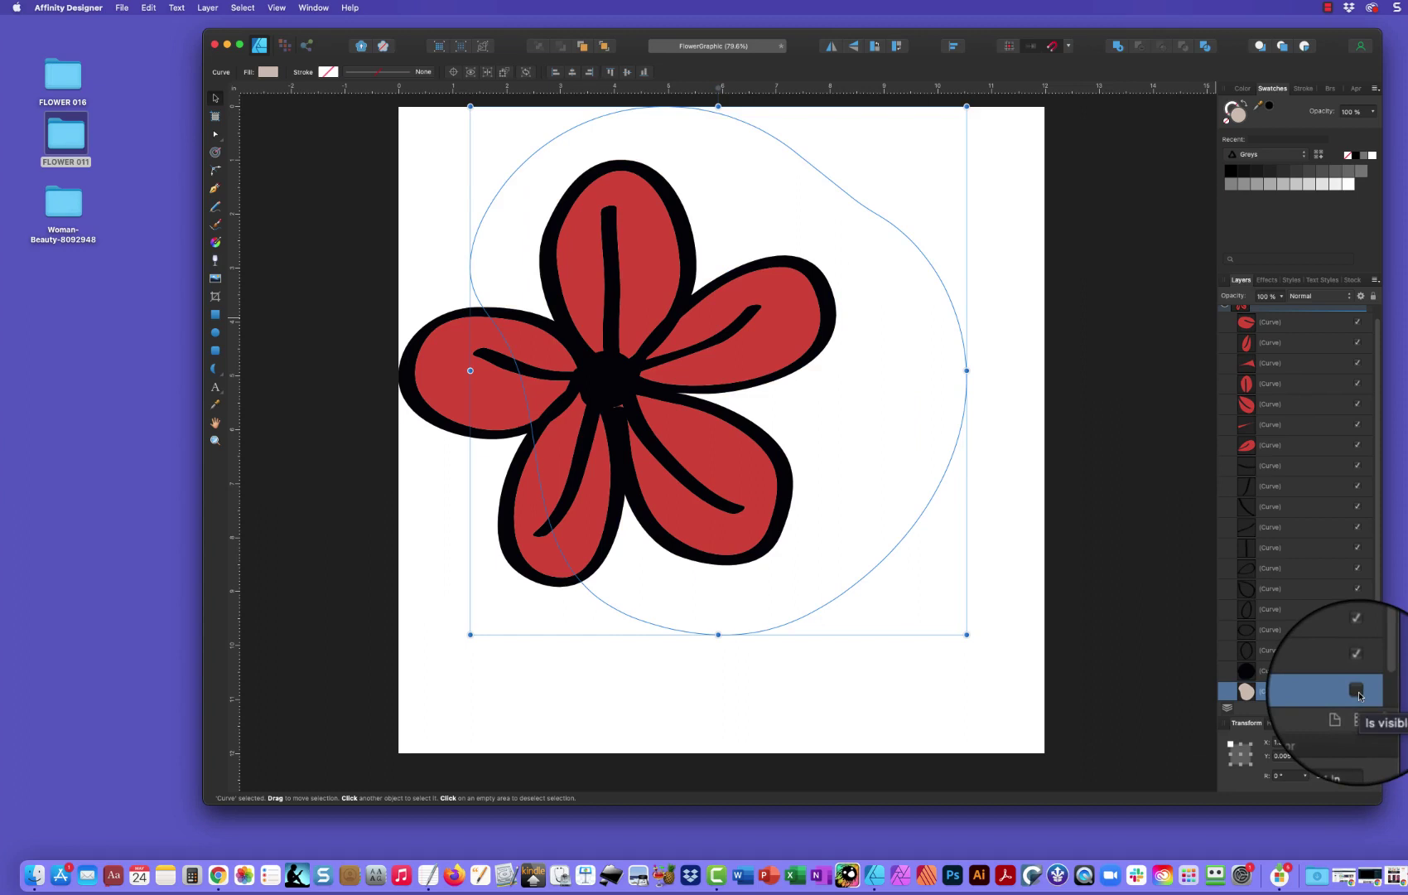
# Show the beige background curve again, delete it from the flower layer, and select the whole collapsed flower layer
pyautogui.click(1358, 693)
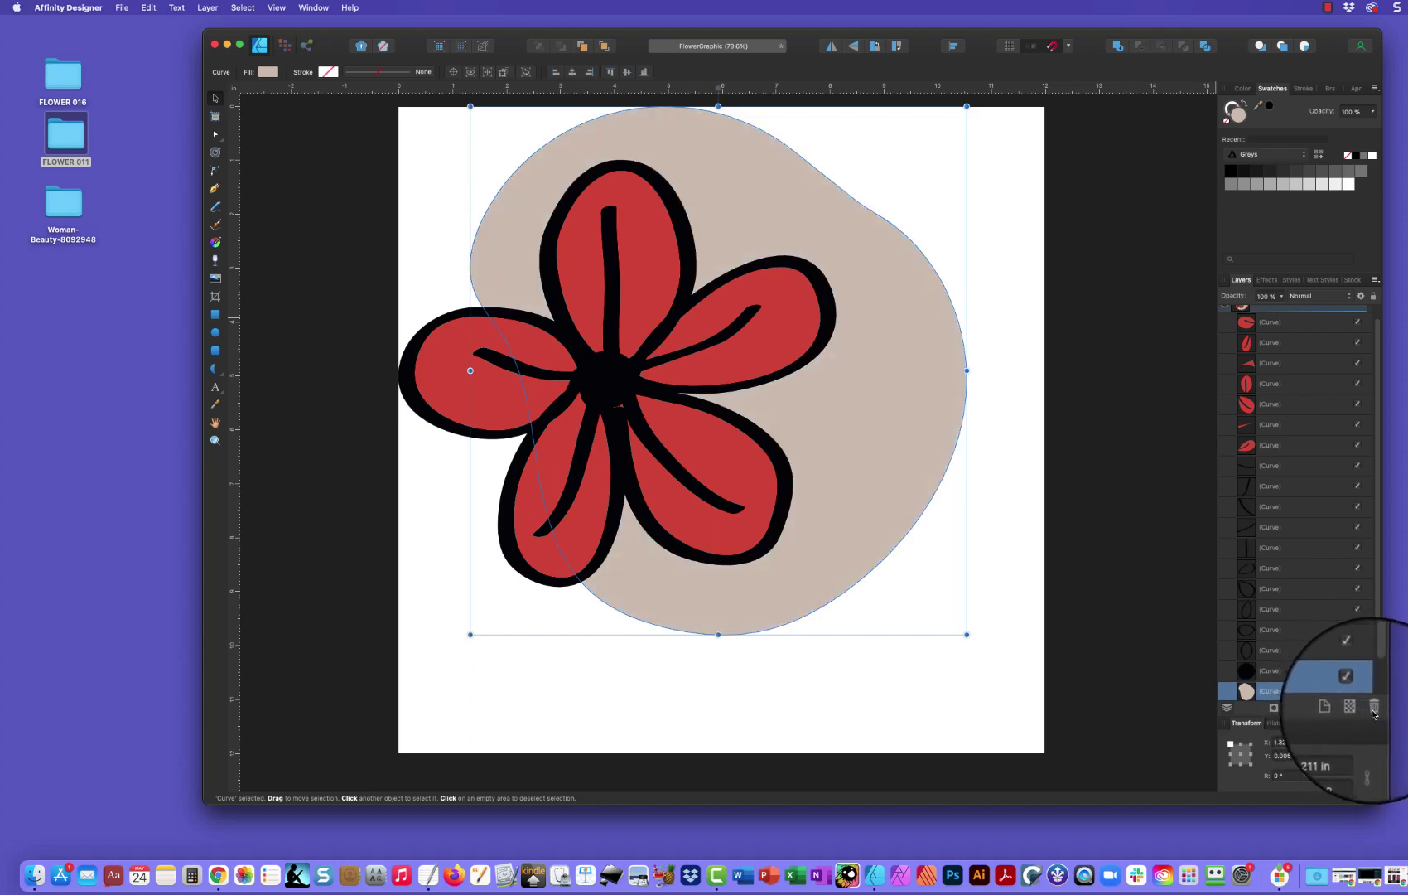
pyautogui.click(1375, 710)
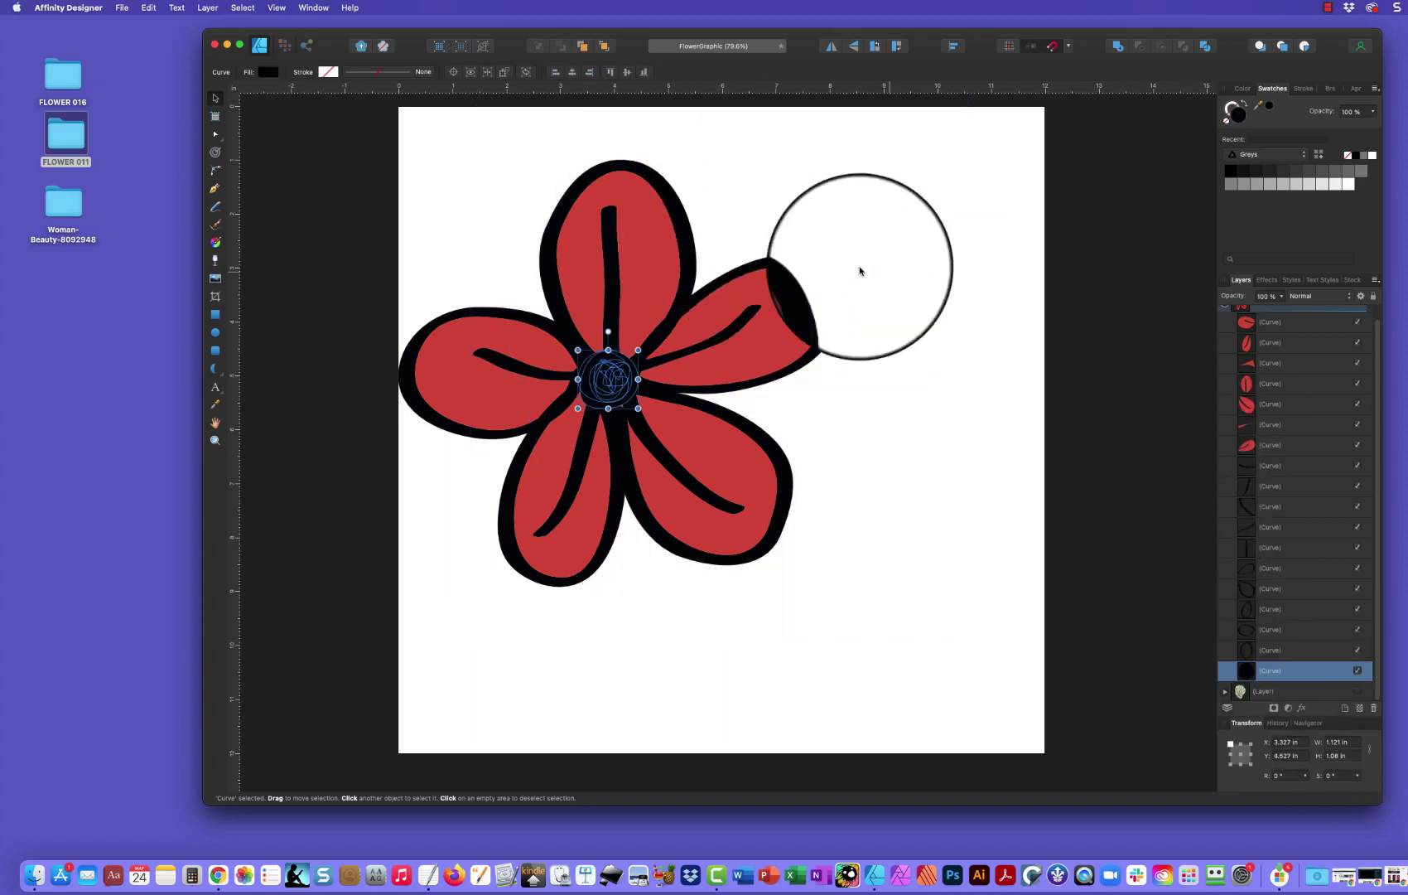
pyautogui.click(1230, 314)
pyautogui.click(1233, 315)
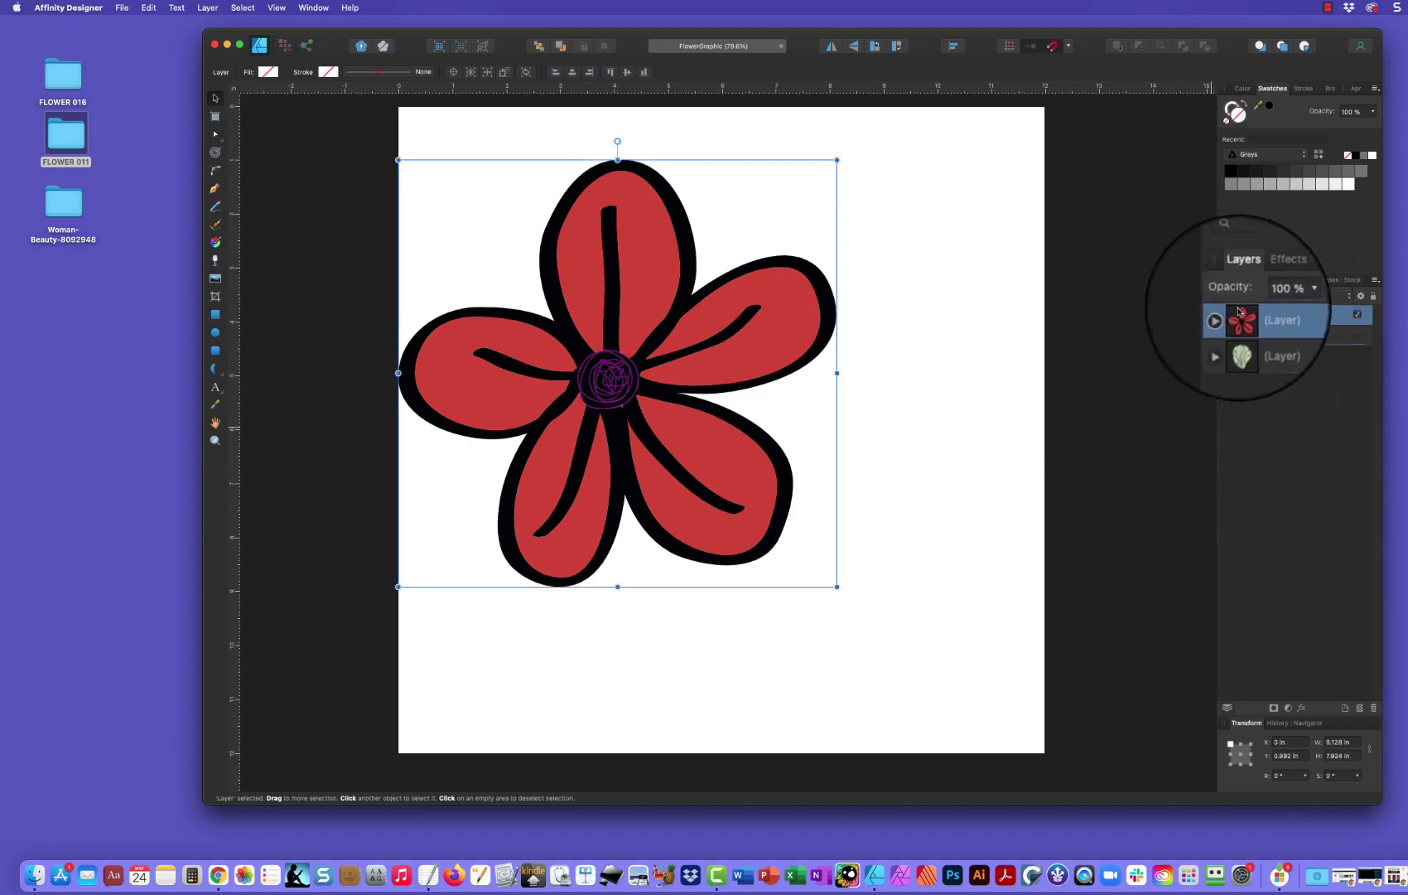
# Scale the flower down to about 3.2 by 3.1 in, placing it near the page's upper-right corner, and show the stems layer
pyautogui.moveTo(398, 159); pyautogui.dragTo(641, 453)
pyautogui.moveTo(762, 467); pyautogui.dragTo(950, 194)
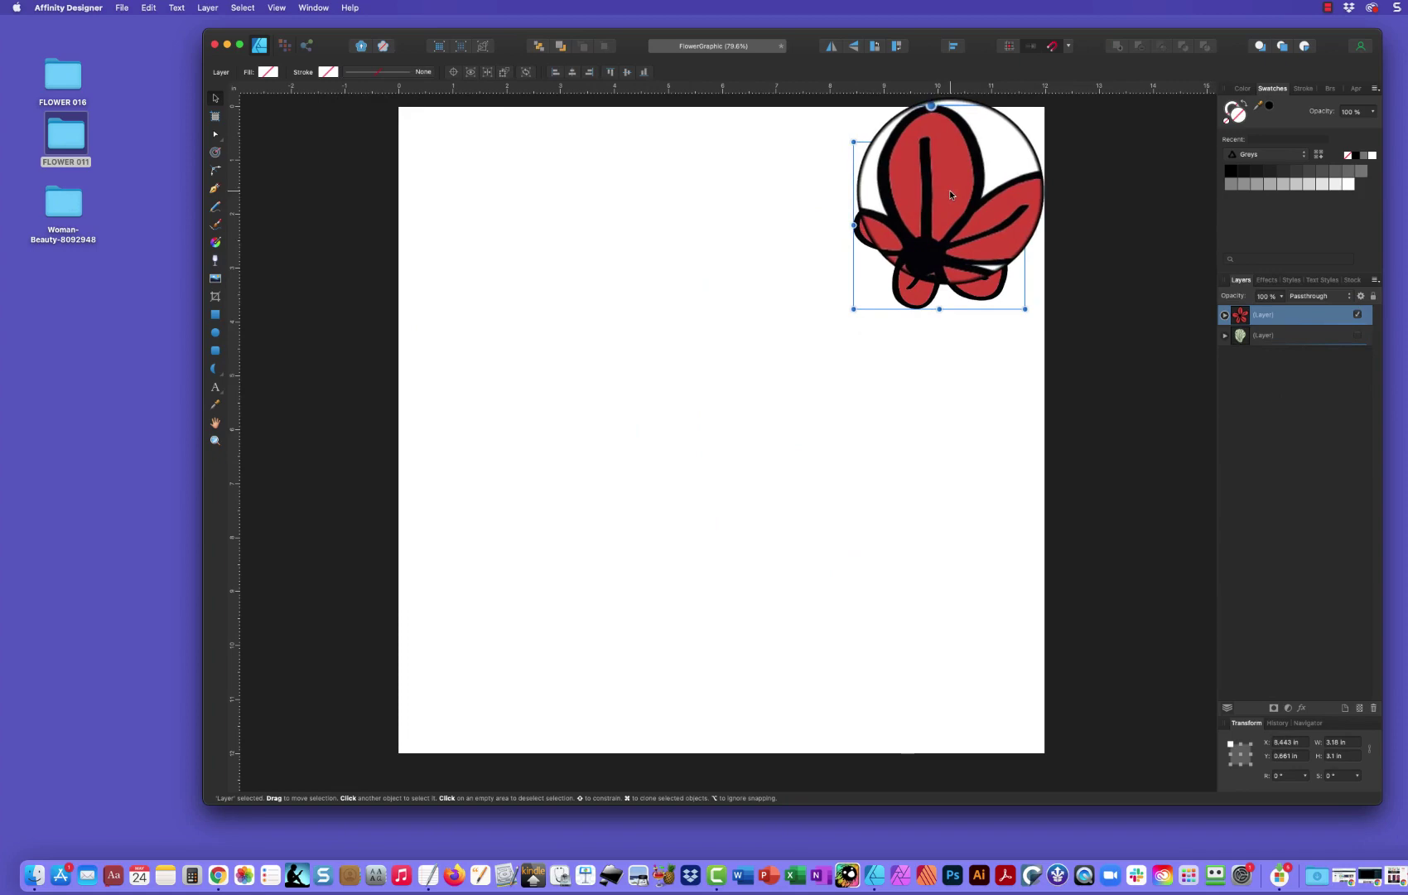
pyautogui.click(1357, 336)
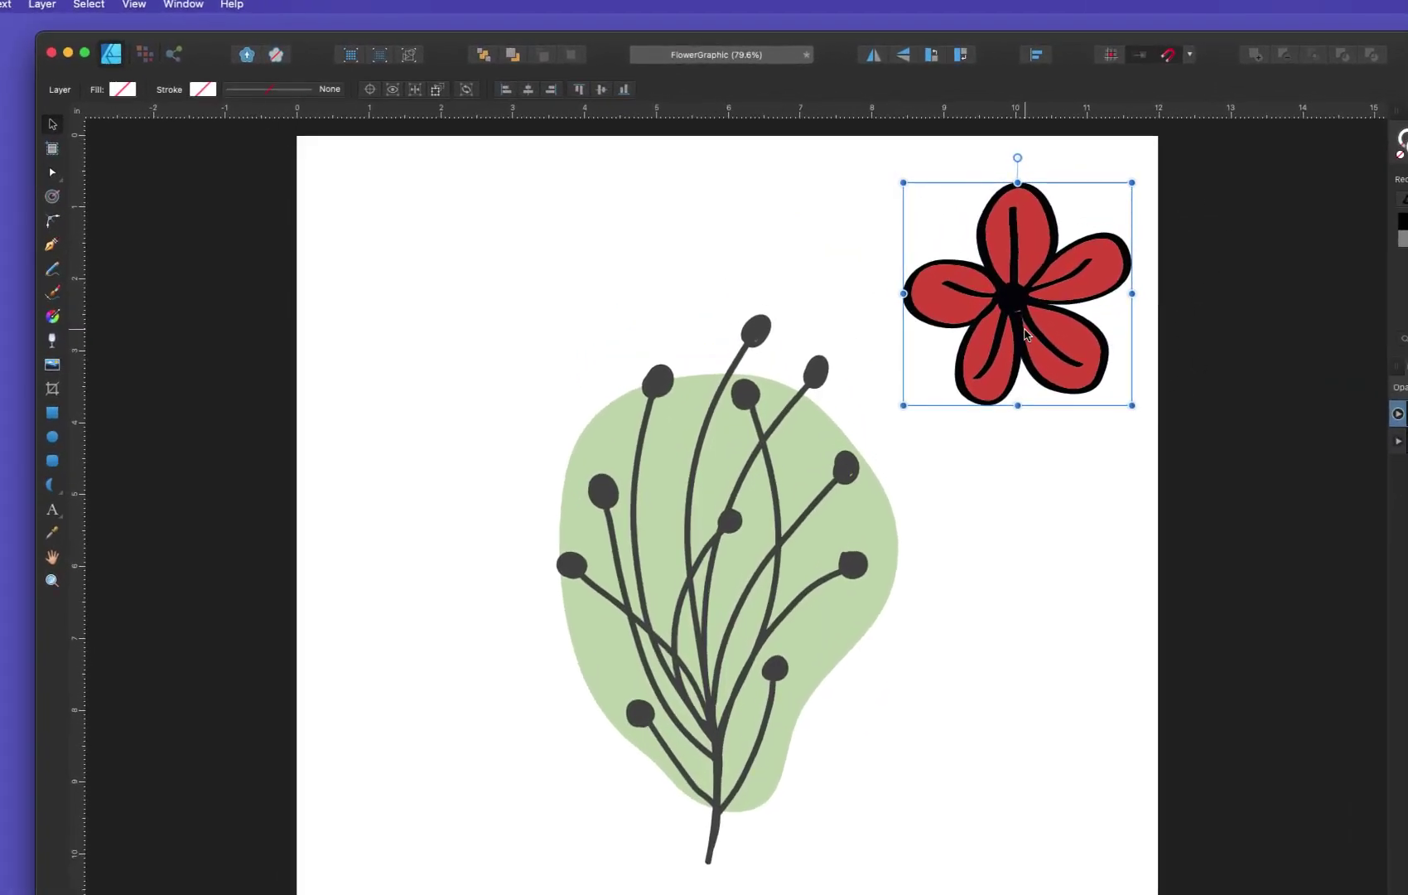
# Shrink the flower further, rotate it slightly clockwise, and place it over the tip of the tallest stem
pyautogui.moveTo(1009, 315); pyautogui.dragTo(774, 343)
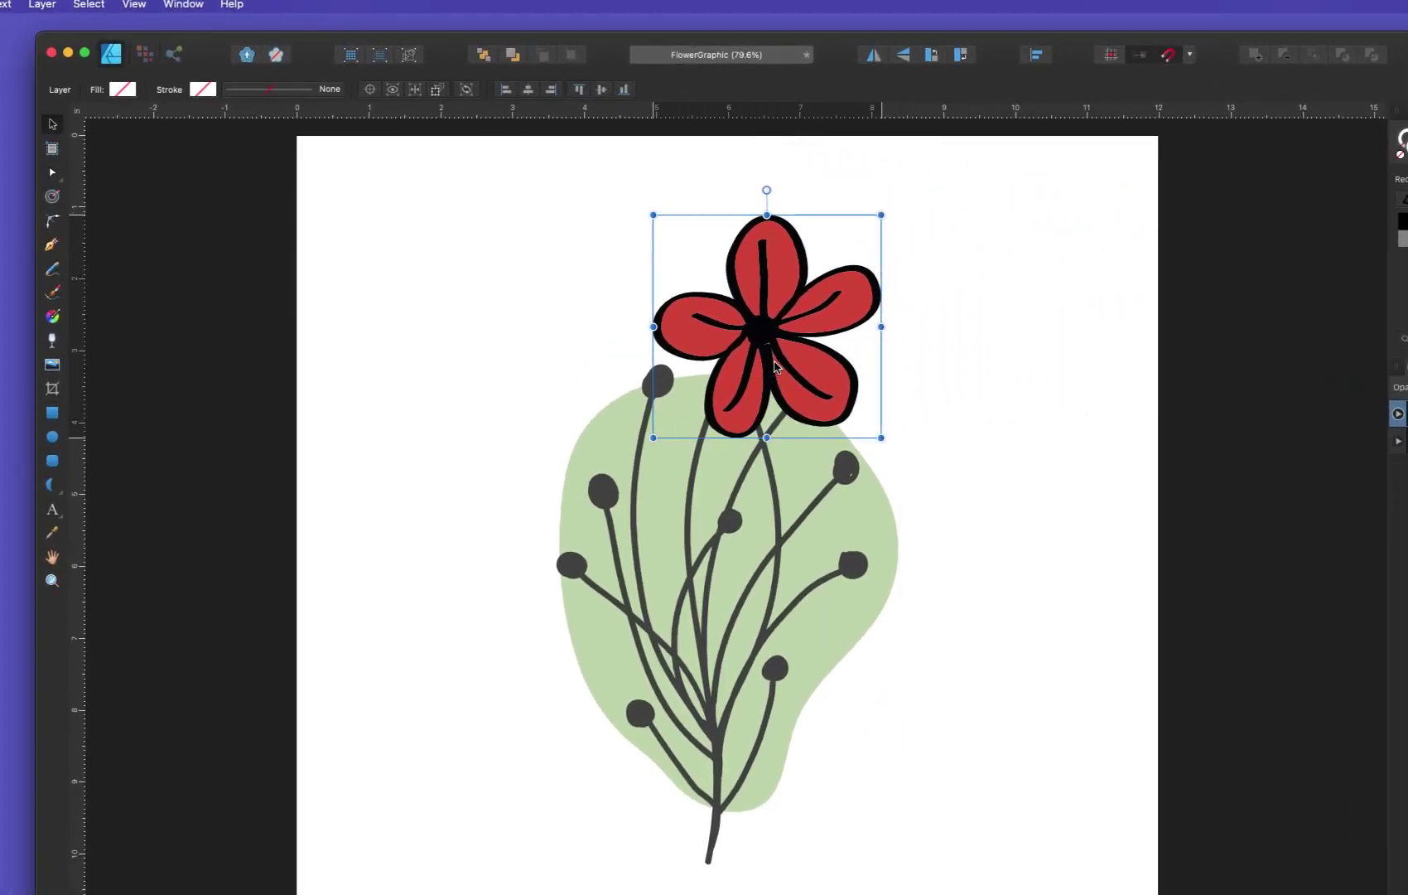
pyautogui.moveTo(655, 211); pyautogui.dragTo(749, 308)
pyautogui.moveTo(818, 384); pyautogui.dragTo(758, 331)
pyautogui.moveTo(755, 236); pyautogui.dragTo(792, 241)
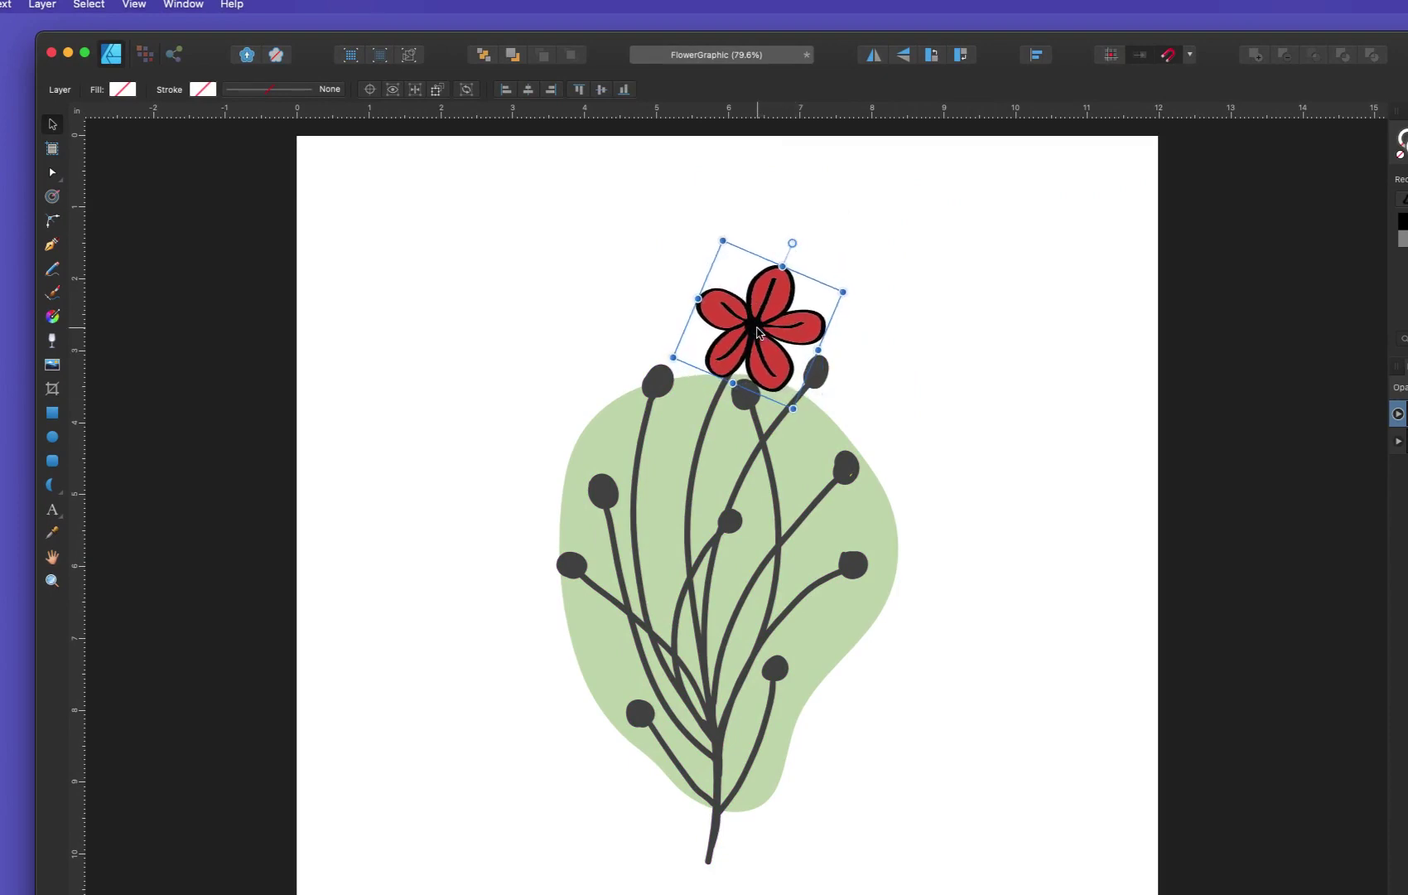
pyautogui.moveTo(757, 331); pyautogui.dragTo(754, 328)
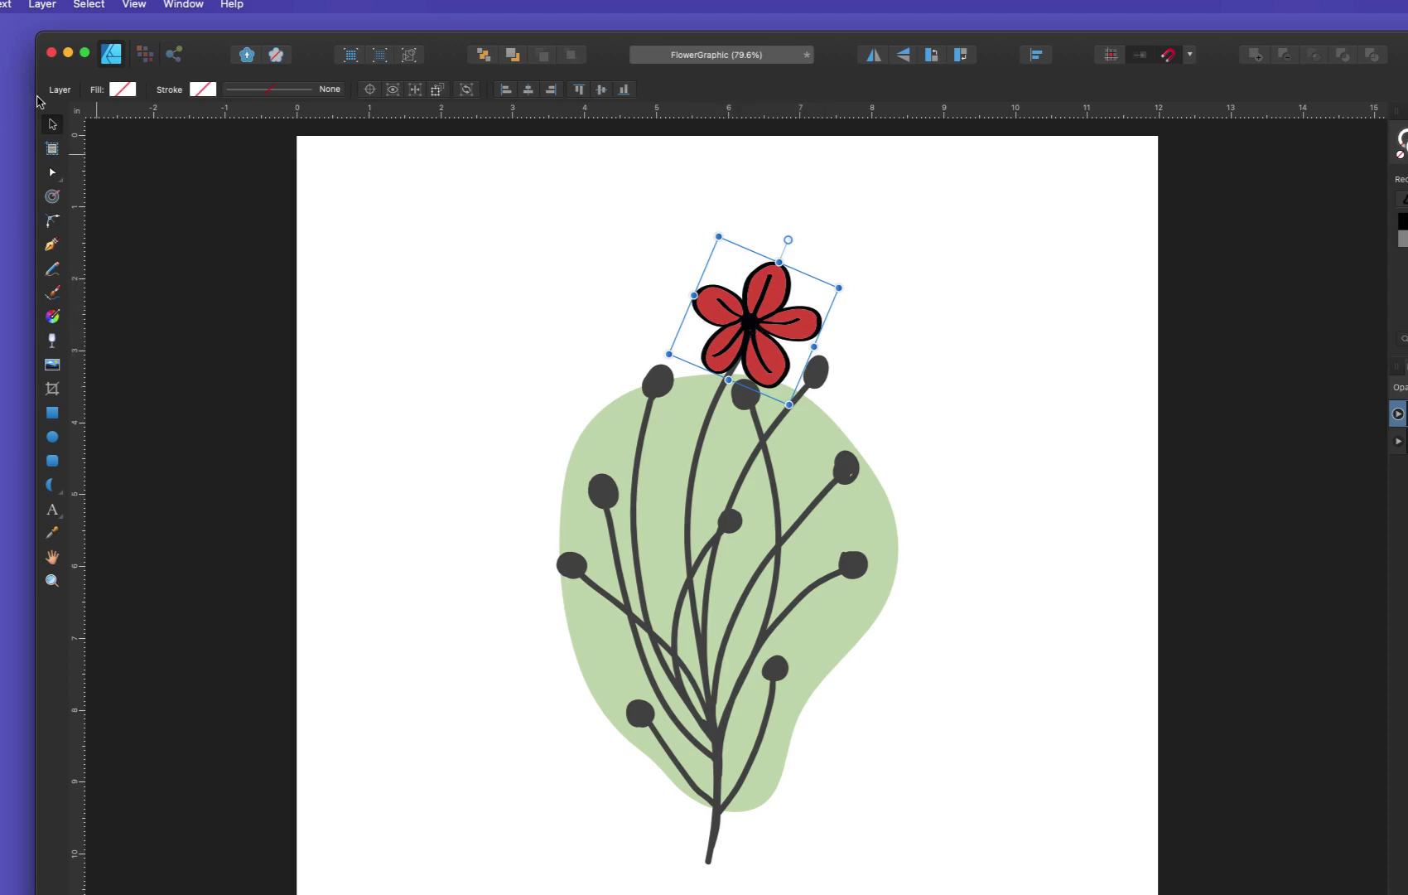
# Copy and paste the flower, place the copy over the upper-right stem tip, and rotate it slightly counterclockwise
pyautogui.click(1, 4)
pyautogui.click(3, 92)
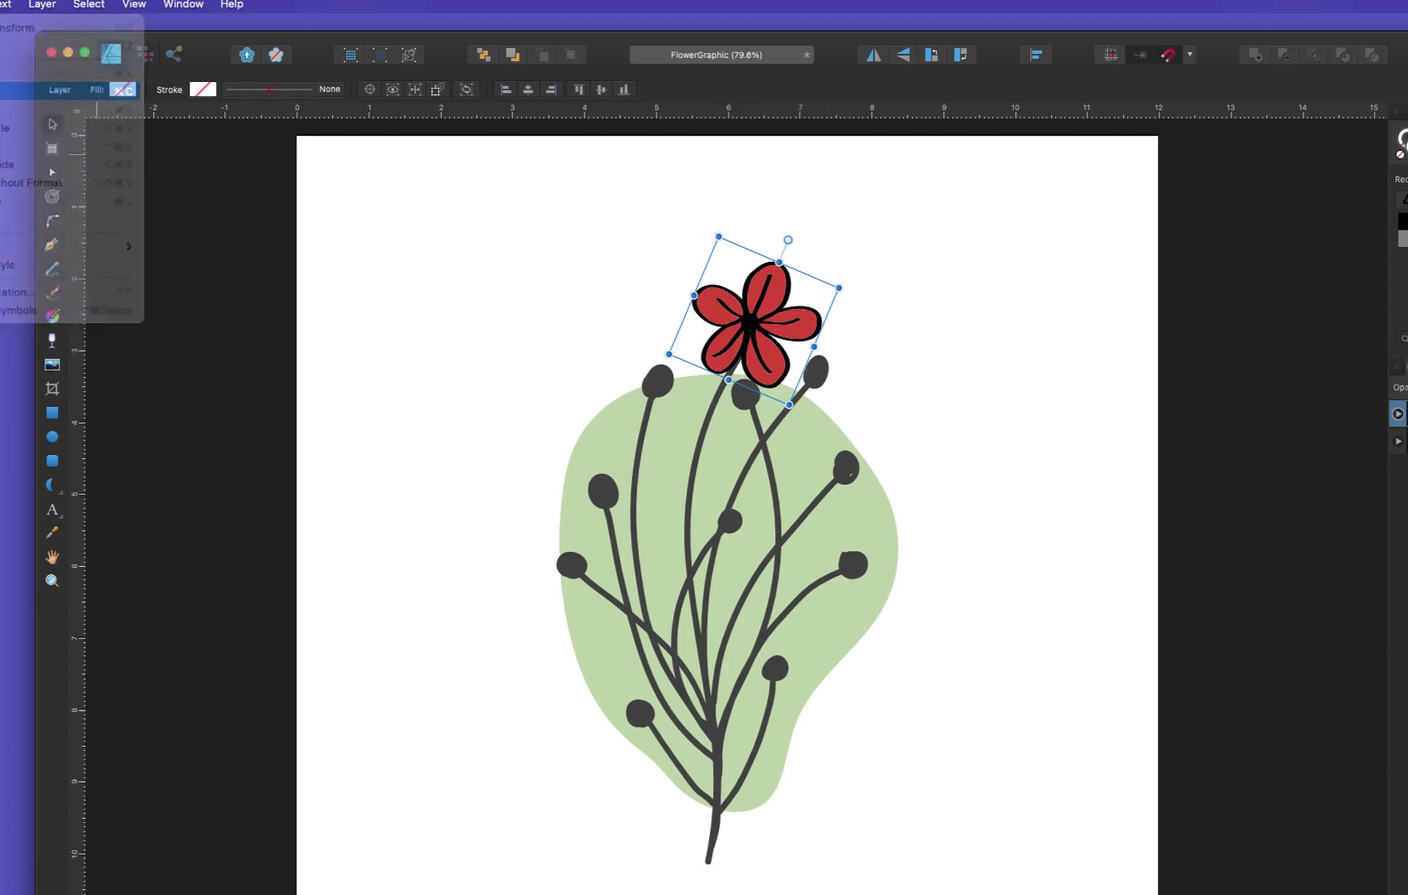
pyautogui.click(1, 4)
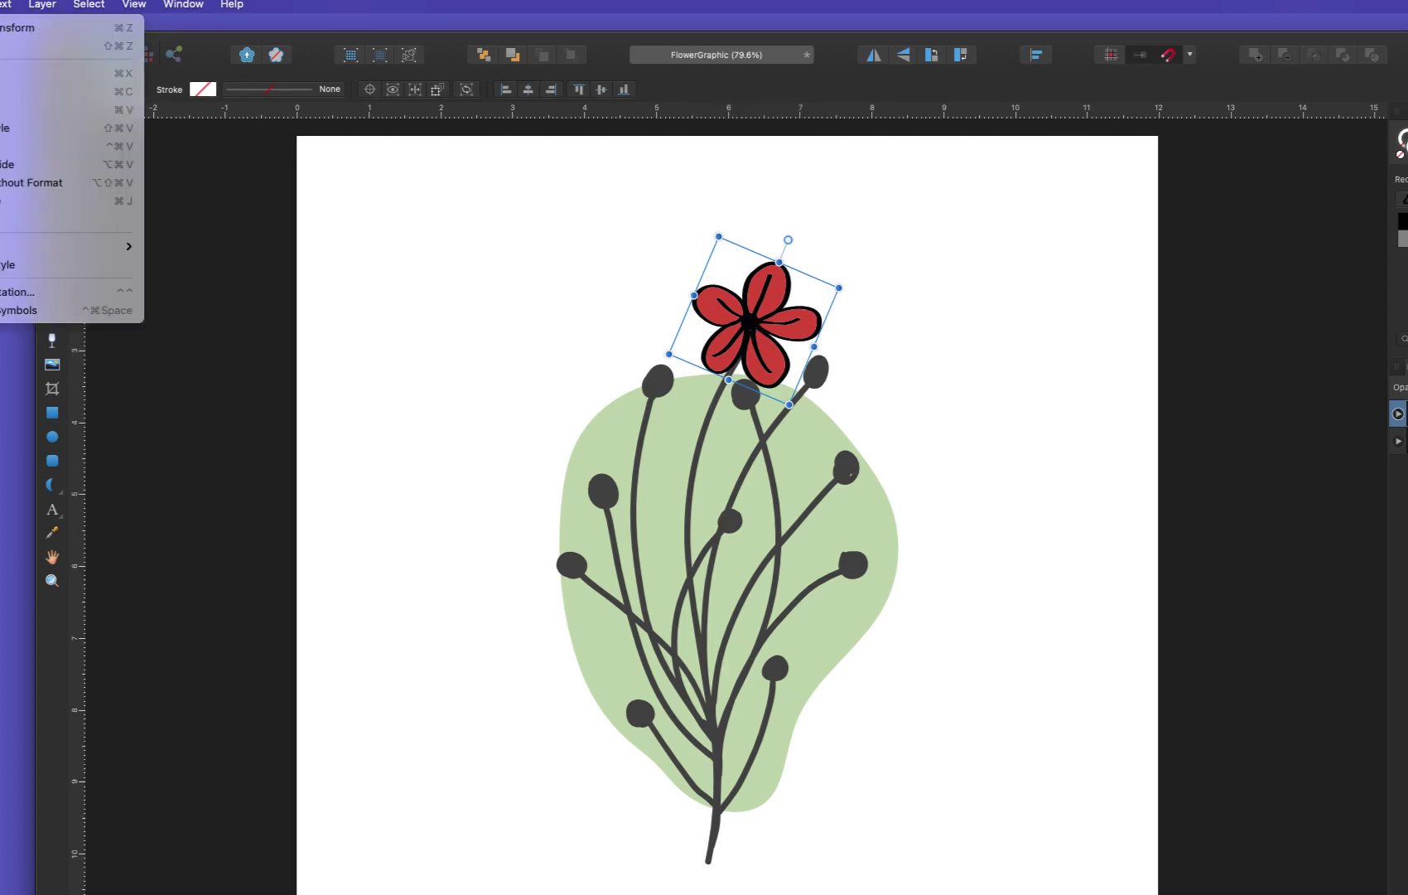
pyautogui.click(2, 116)
pyautogui.moveTo(737, 330); pyautogui.dragTo(835, 474)
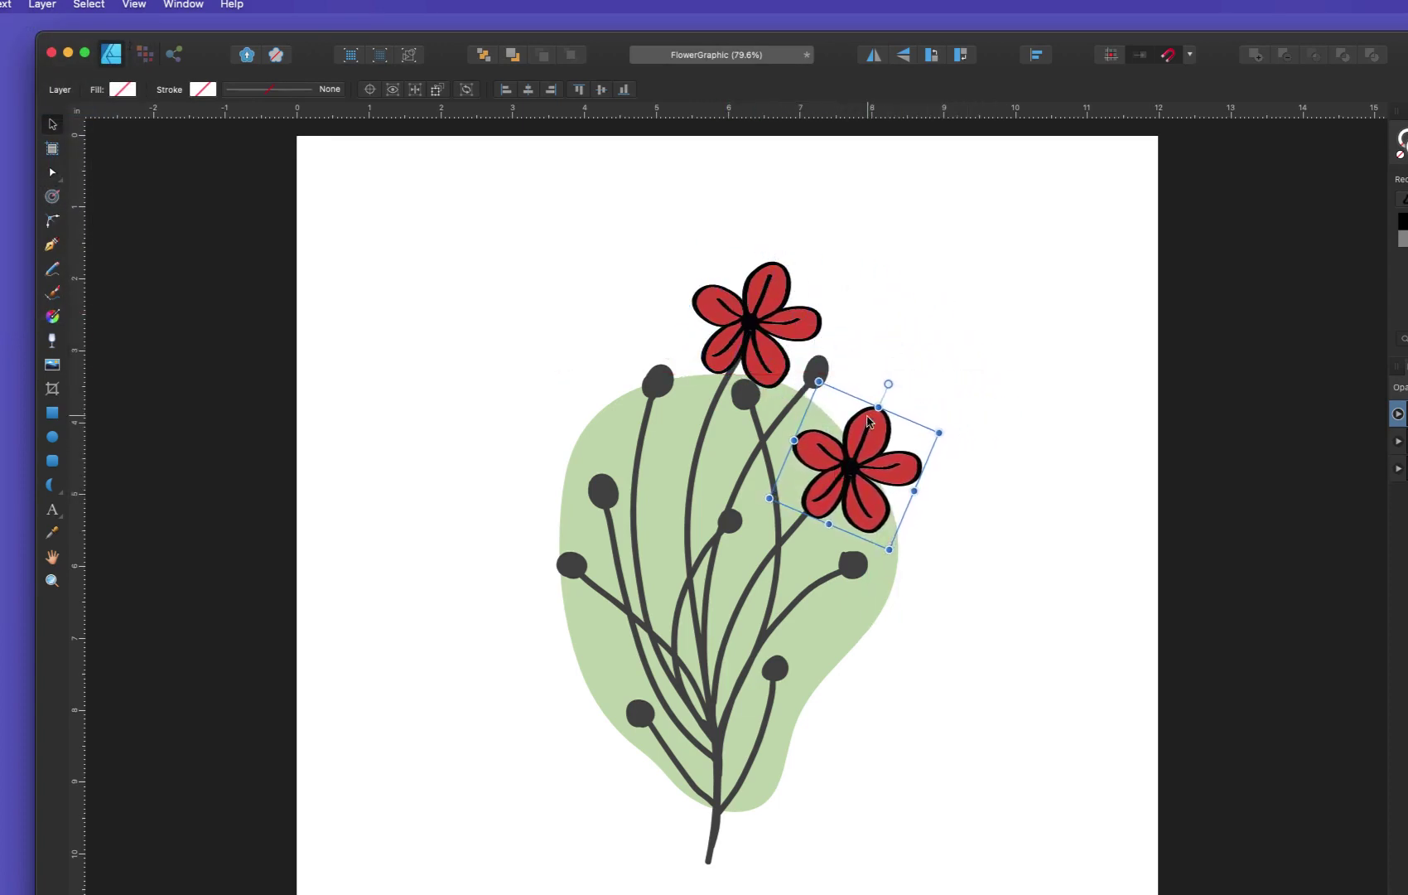
pyautogui.moveTo(883, 383); pyautogui.dragTo(871, 380)
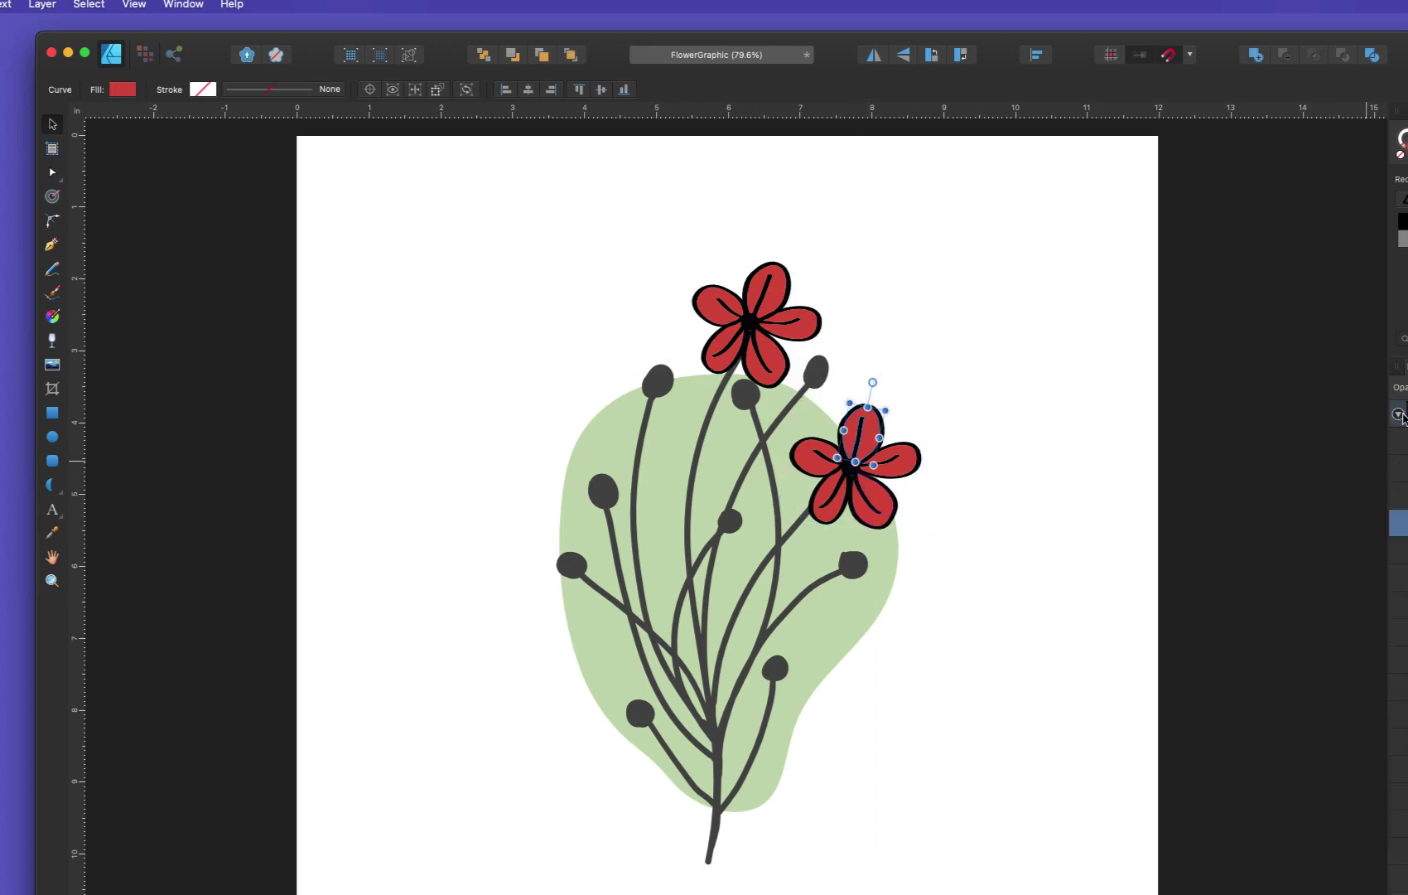
# Reselect the second flower's whole layer and place a copy of it over the upper-left stem tip beside the green shape's edge
pyautogui.click(1399, 415)
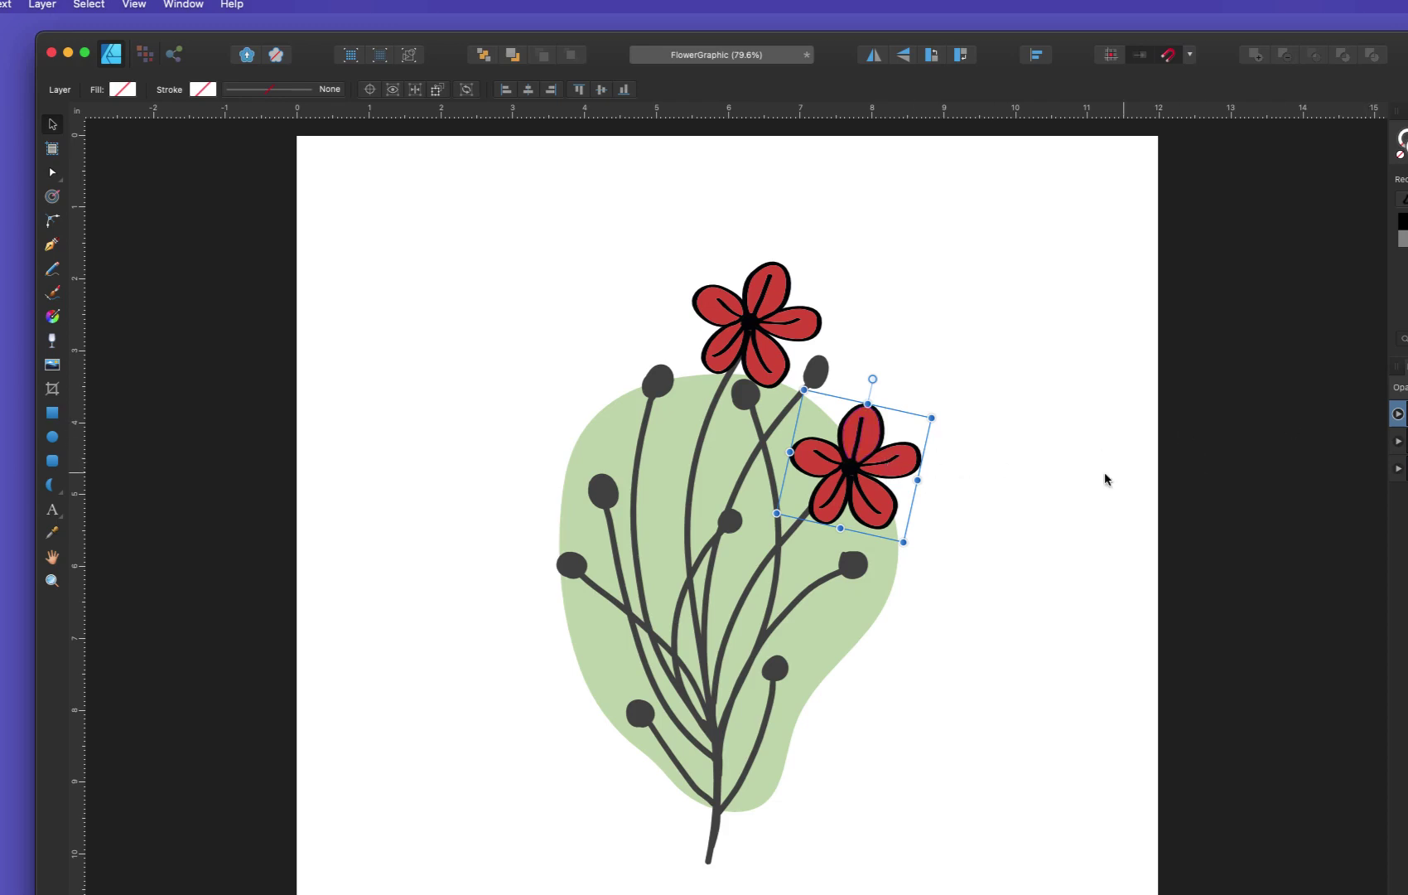
pyautogui.click(1077, 485)
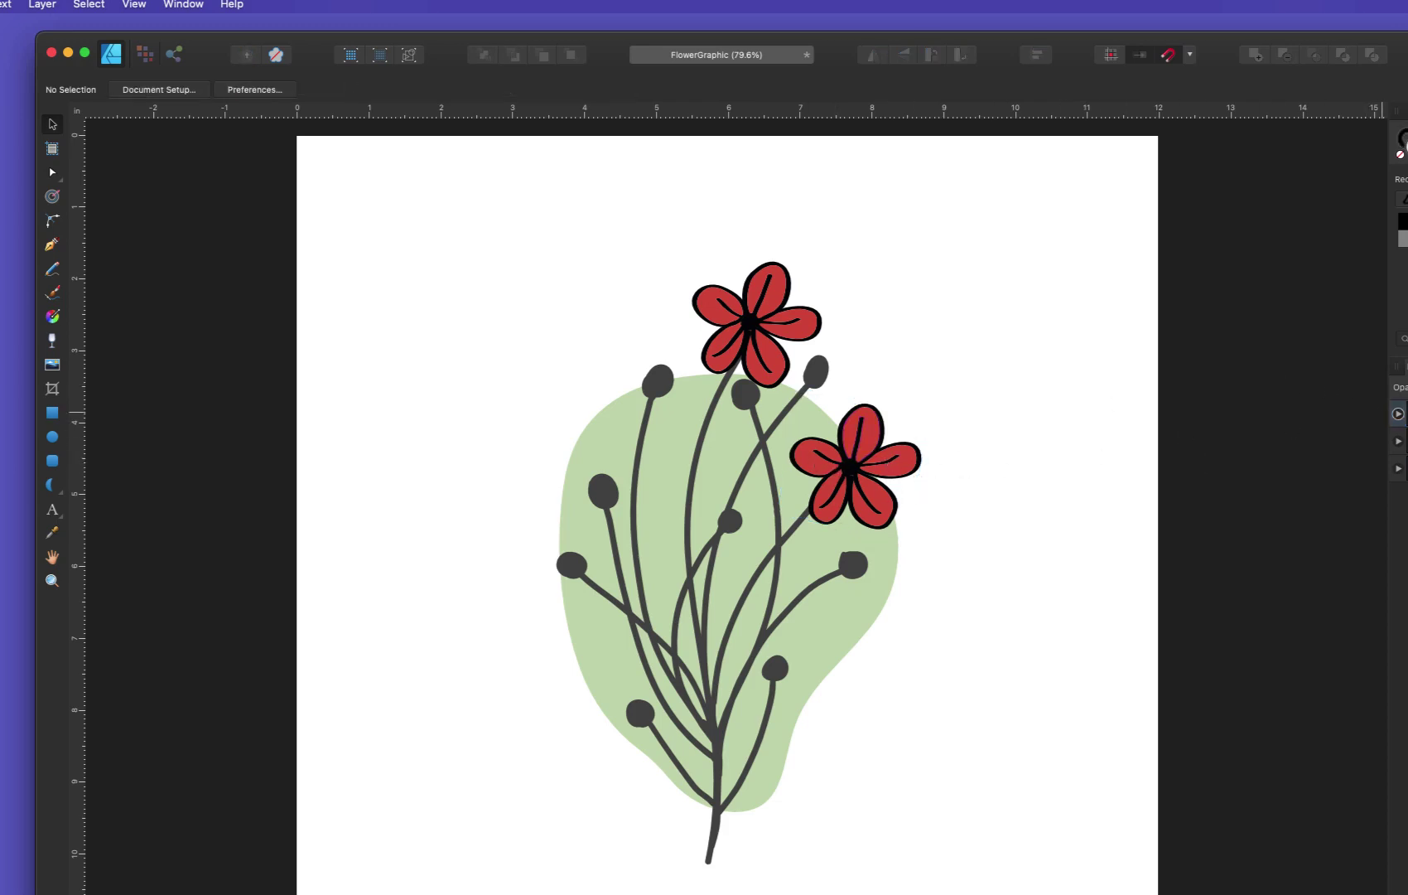
pyautogui.click(1404, 413)
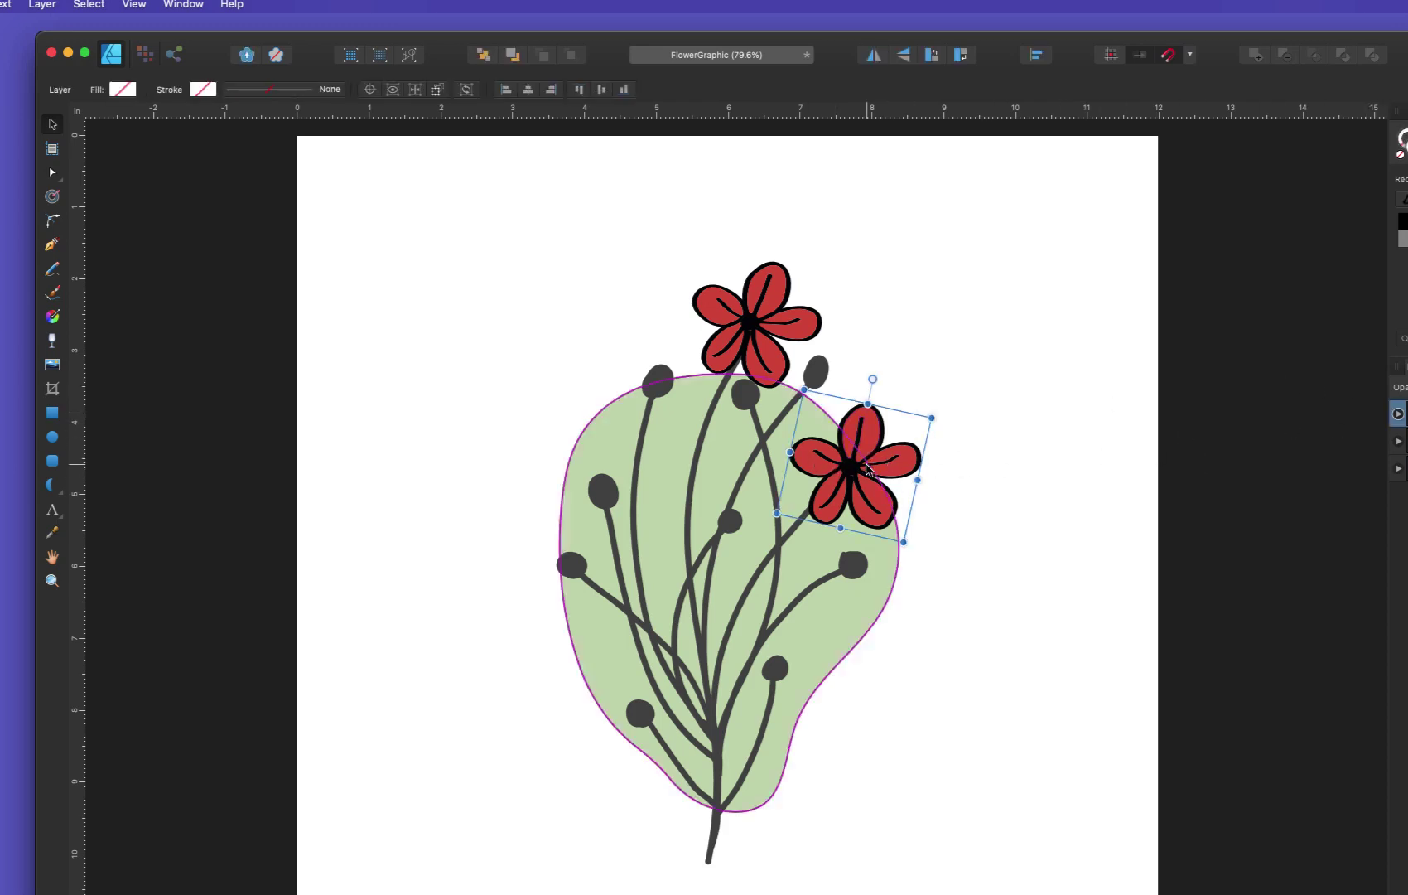
pyautogui.moveTo(867, 470); pyautogui.dragTo(618, 491)
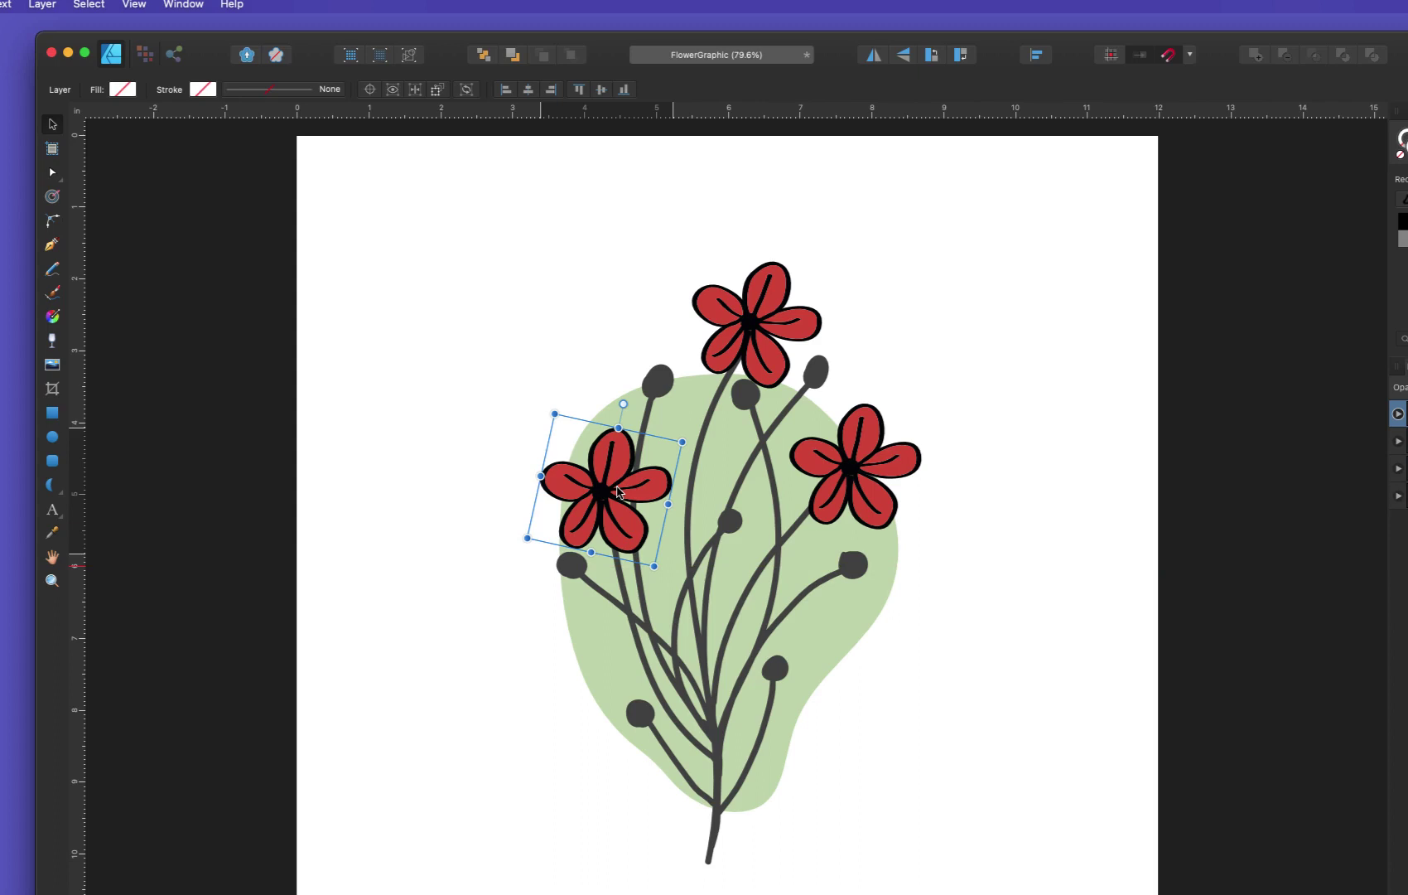
# Shrink the copied flower on the left stem, flip it horizontally, and realign its centre with the stem tip
pyautogui.moveTo(554, 412); pyautogui.dragTo(577, 449)
pyautogui.moveTo(614, 519); pyautogui.dragTo(604, 483)
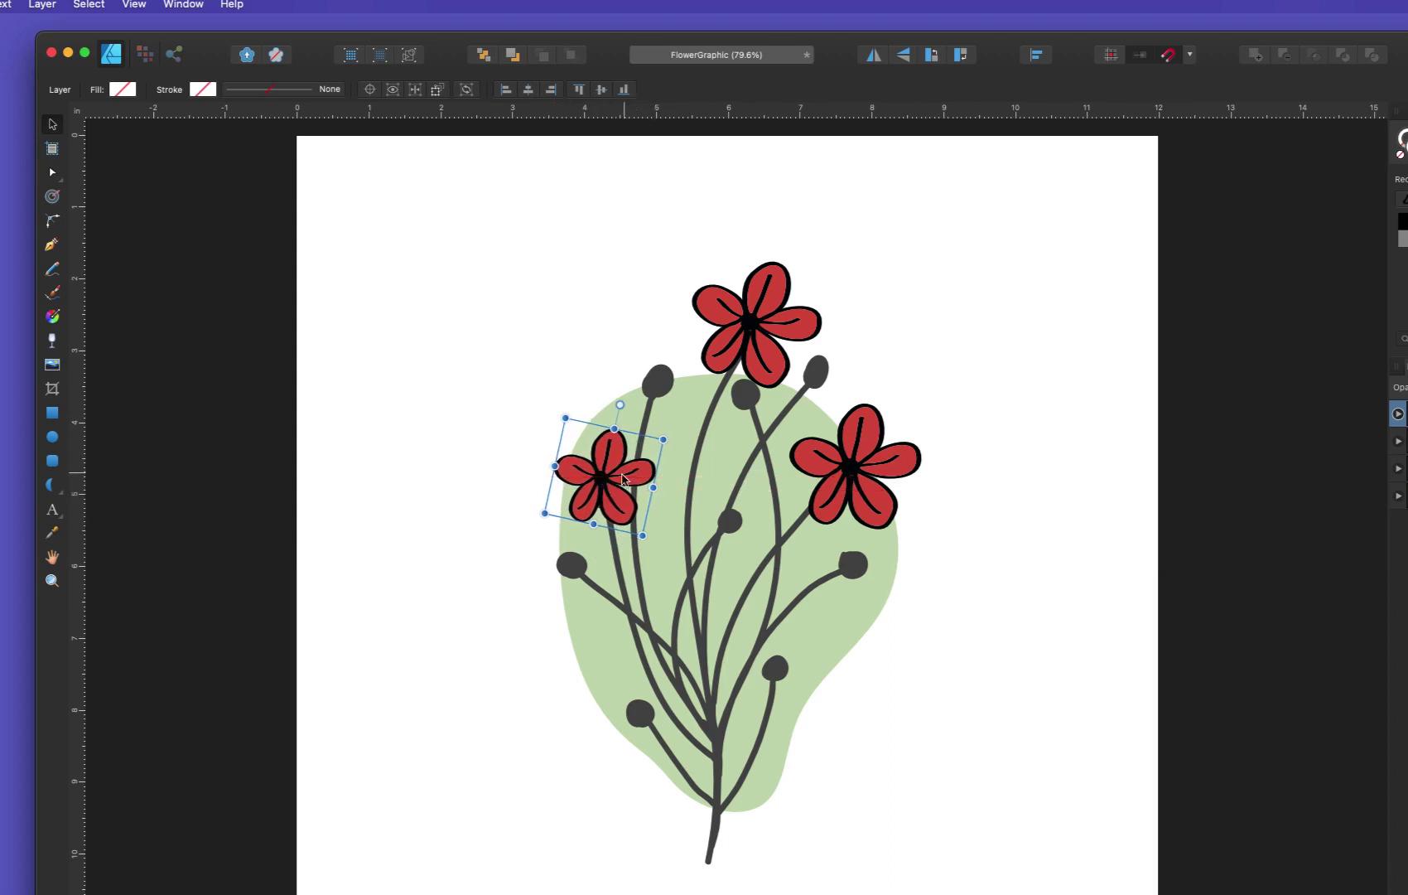
pyautogui.click(875, 59)
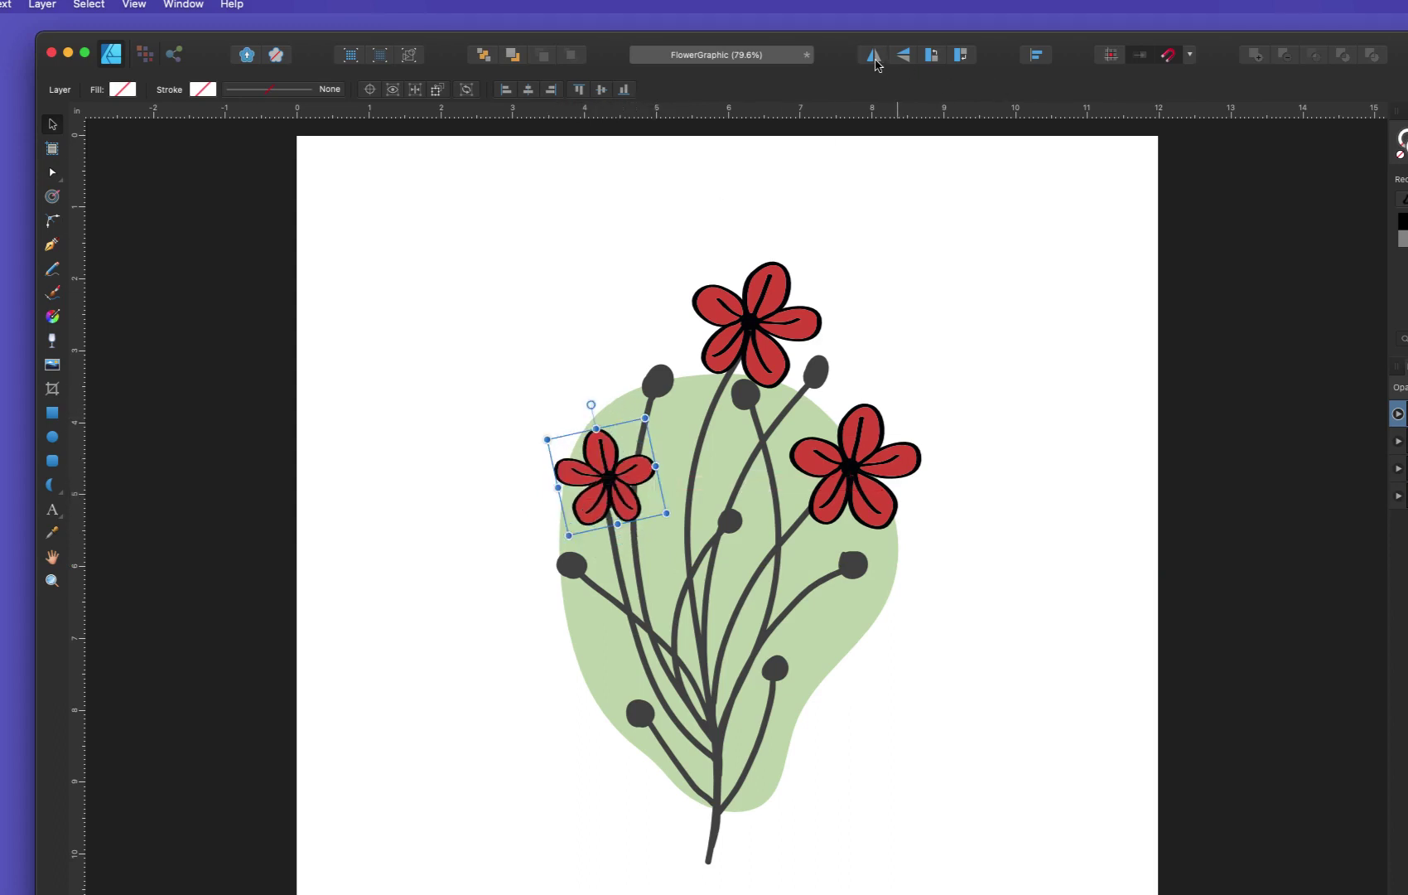
pyautogui.moveTo(607, 488); pyautogui.dragTo(605, 487)
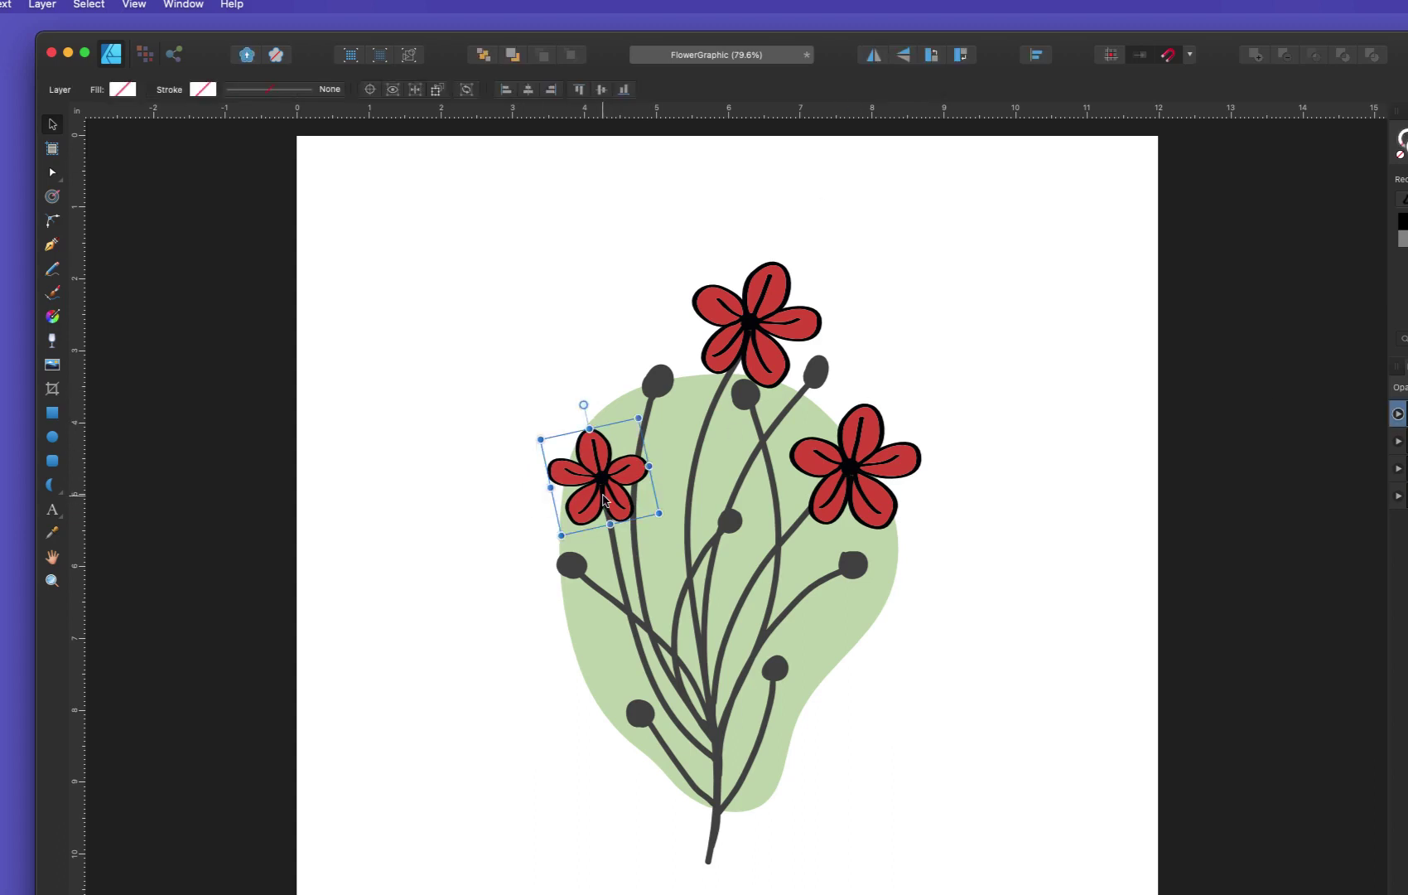
# Place copies of the left flower on the stem tips below the right flower and left of the top flower, flipping and rotating the latter
pyautogui.moveTo(600, 497); pyautogui.dragTo(652, 401)
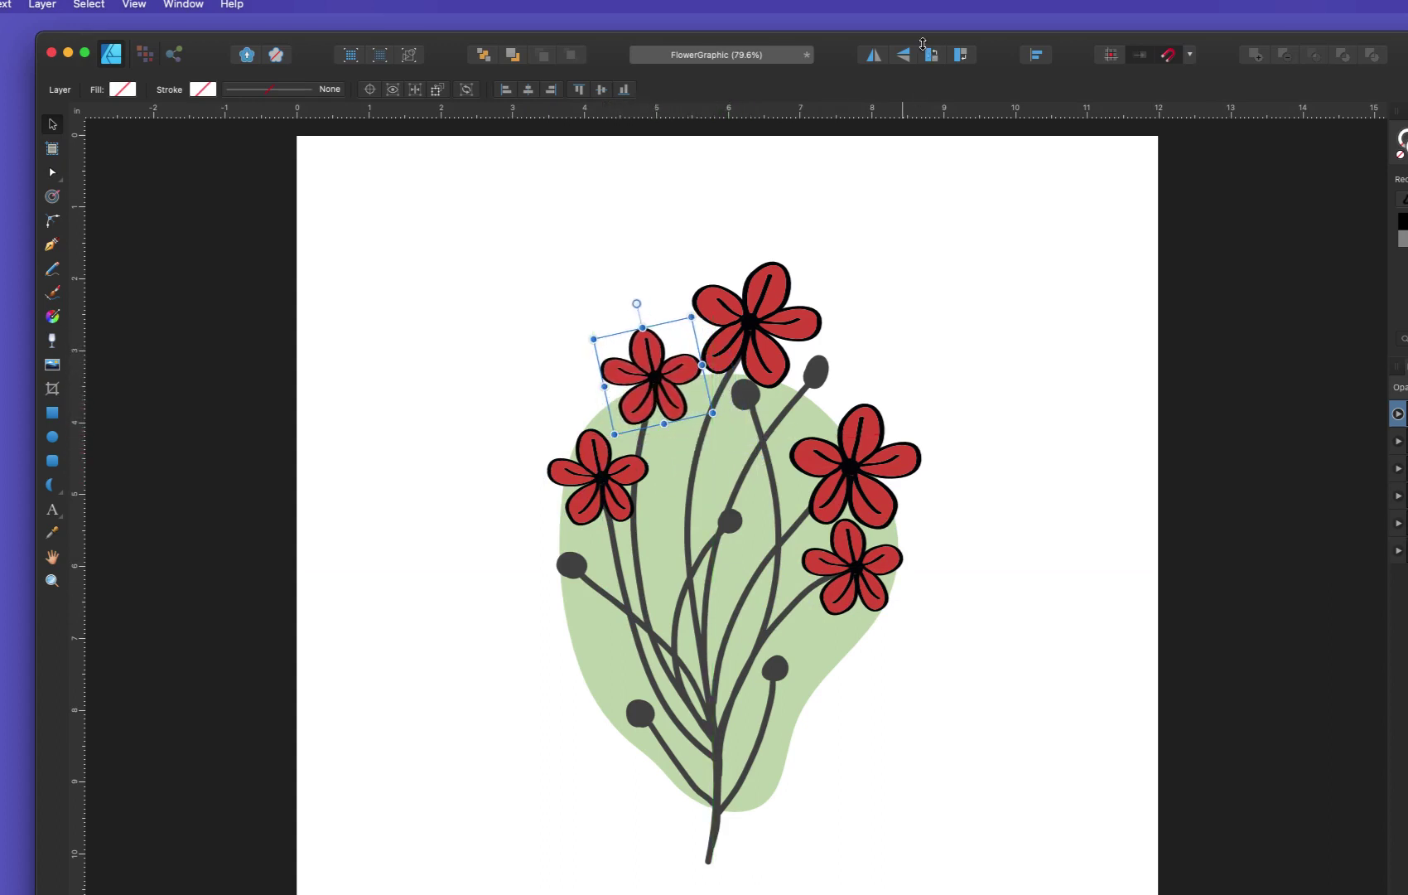
pyautogui.click(874, 56)
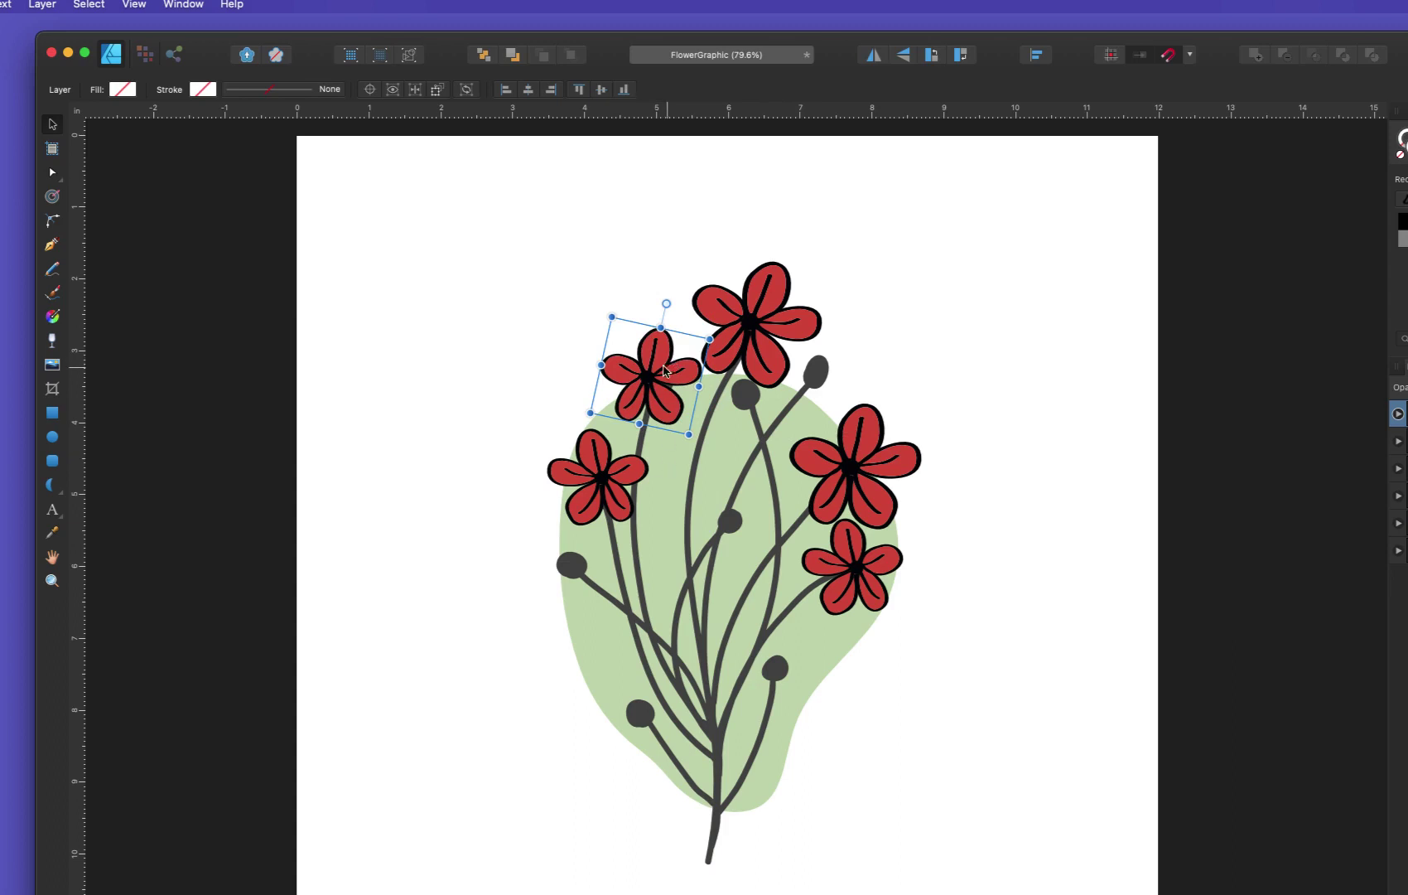
pyautogui.moveTo(667, 303); pyautogui.dragTo(634, 301)
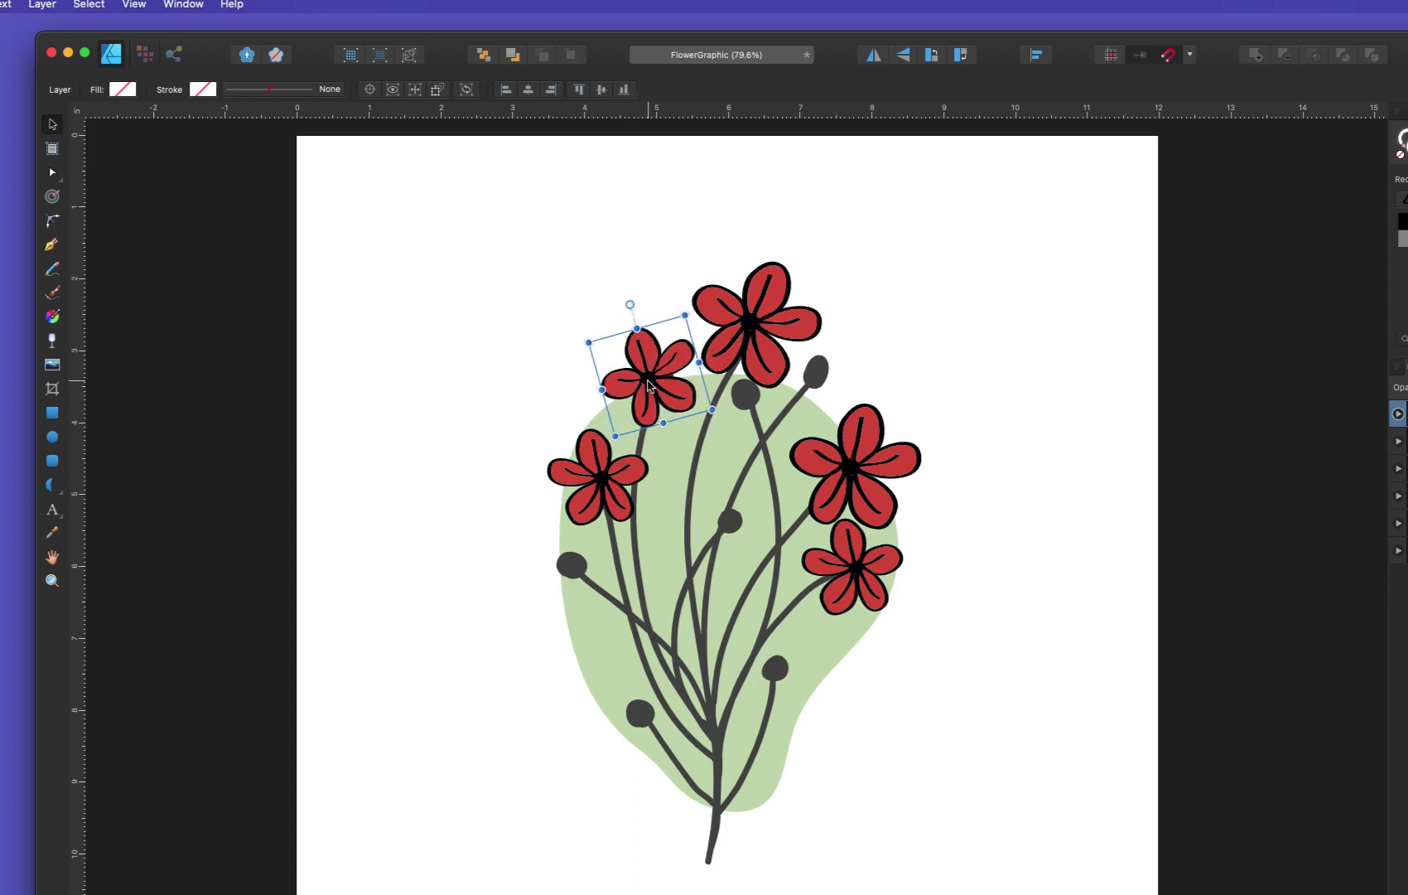
pyautogui.moveTo(650, 386); pyautogui.dragTo(649, 377)
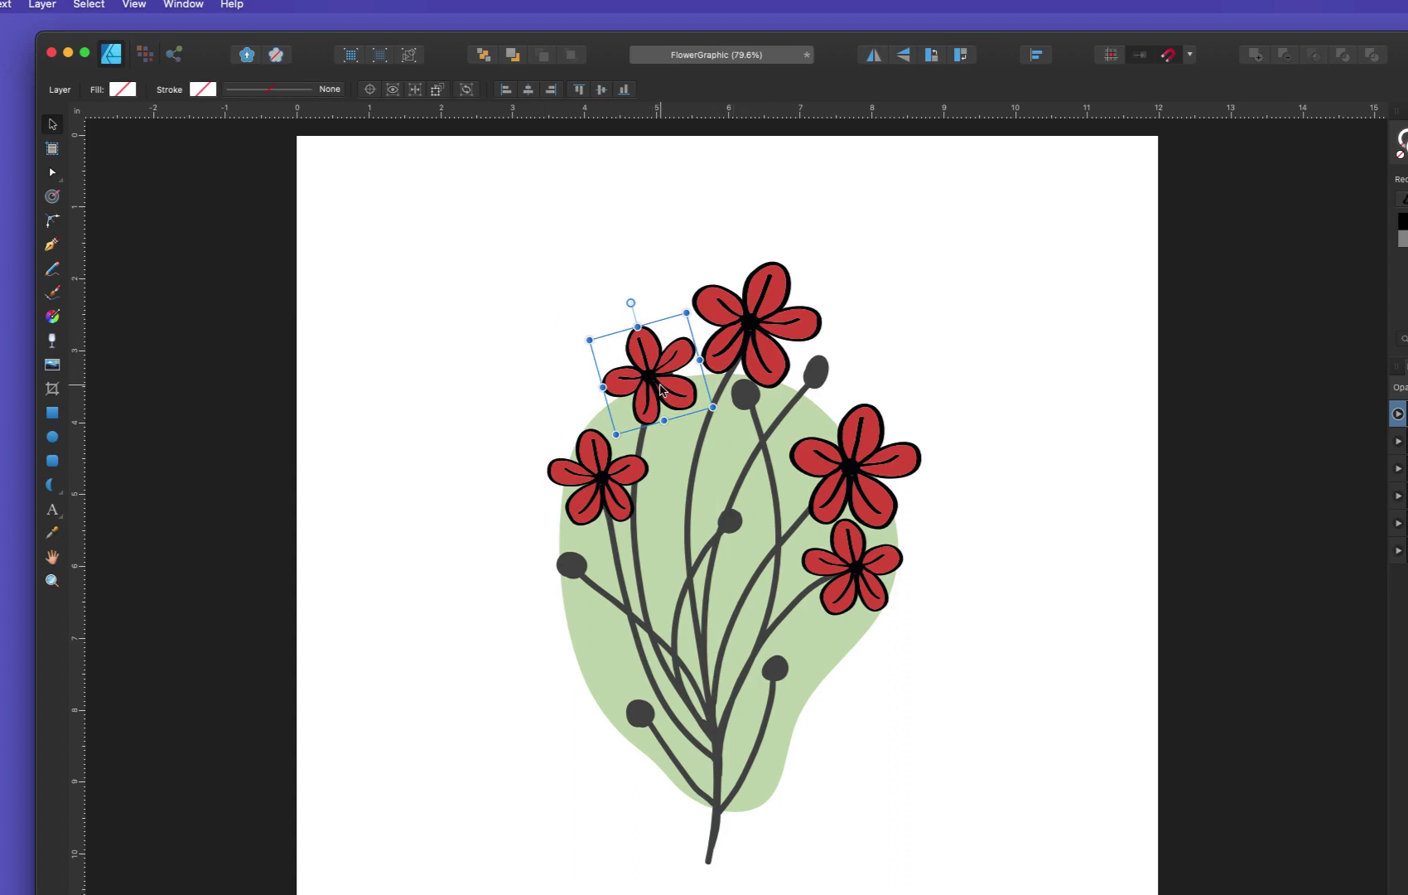
# Place smaller flower copies on the stem tips right of the top flower, at the centre and at the lower right, rotating the last slightly
pyautogui.moveTo(661, 386); pyautogui.dragTo(745, 533)
pyautogui.moveTo(675, 488); pyautogui.dragTo(784, 677)
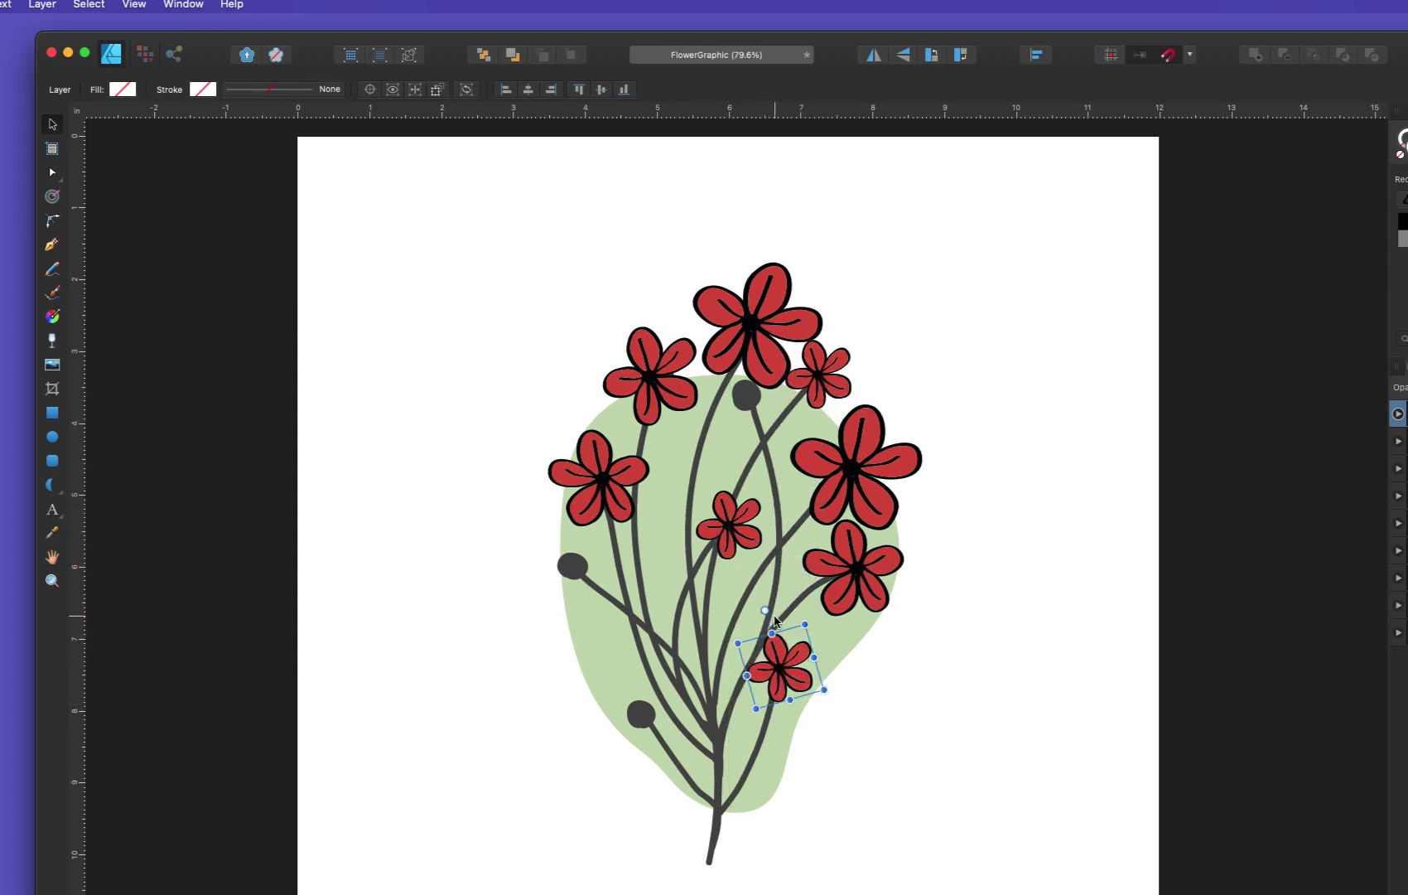
pyautogui.moveTo(765, 609); pyautogui.dragTo(782, 608)
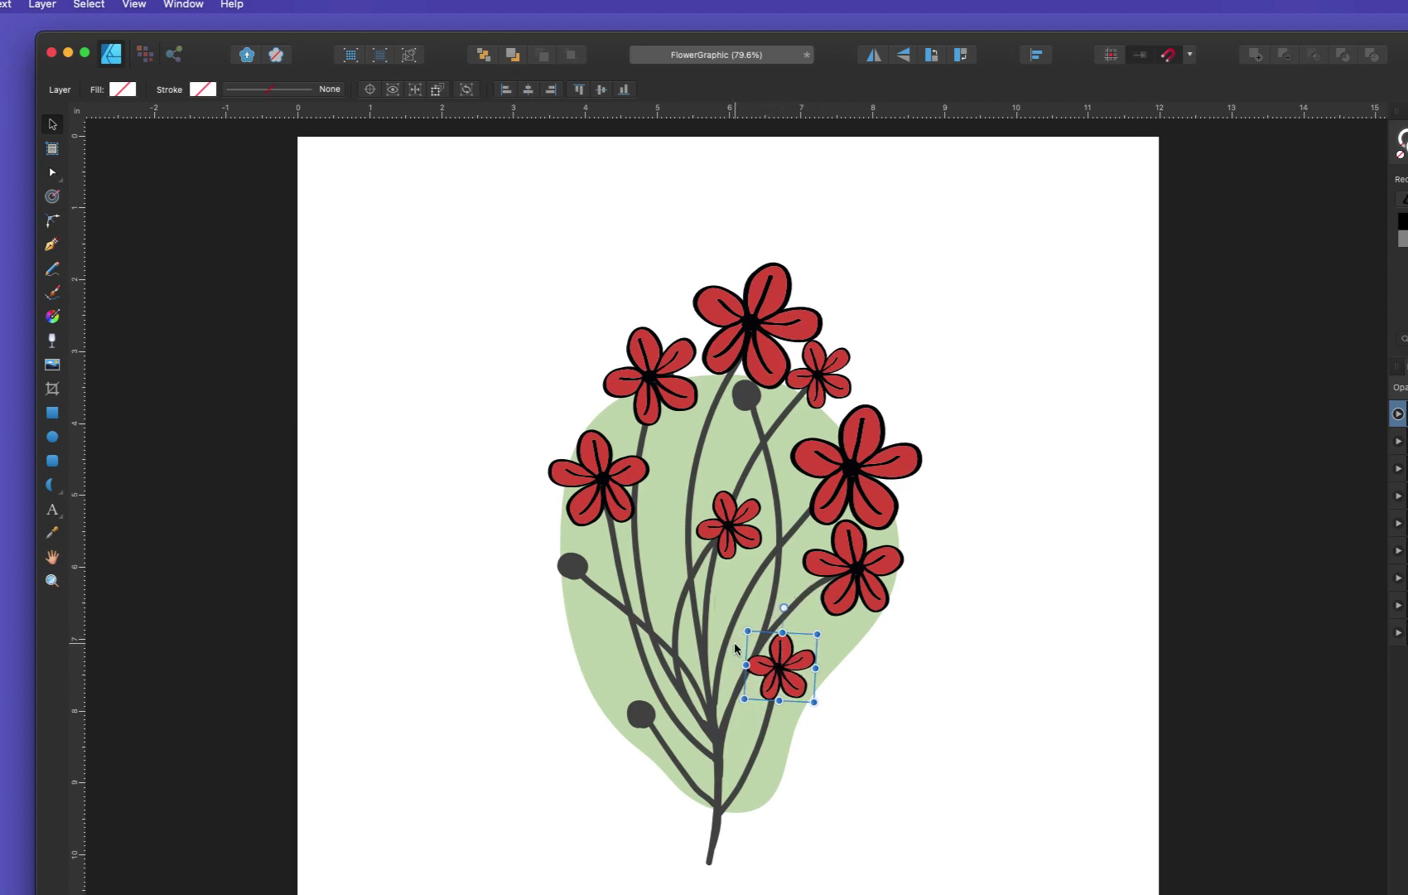
# Undo moving the small lower-right flower to the lower-left stem tip and place a copy of it there instead
pyautogui.moveTo(784, 681); pyautogui.dragTo(644, 722)
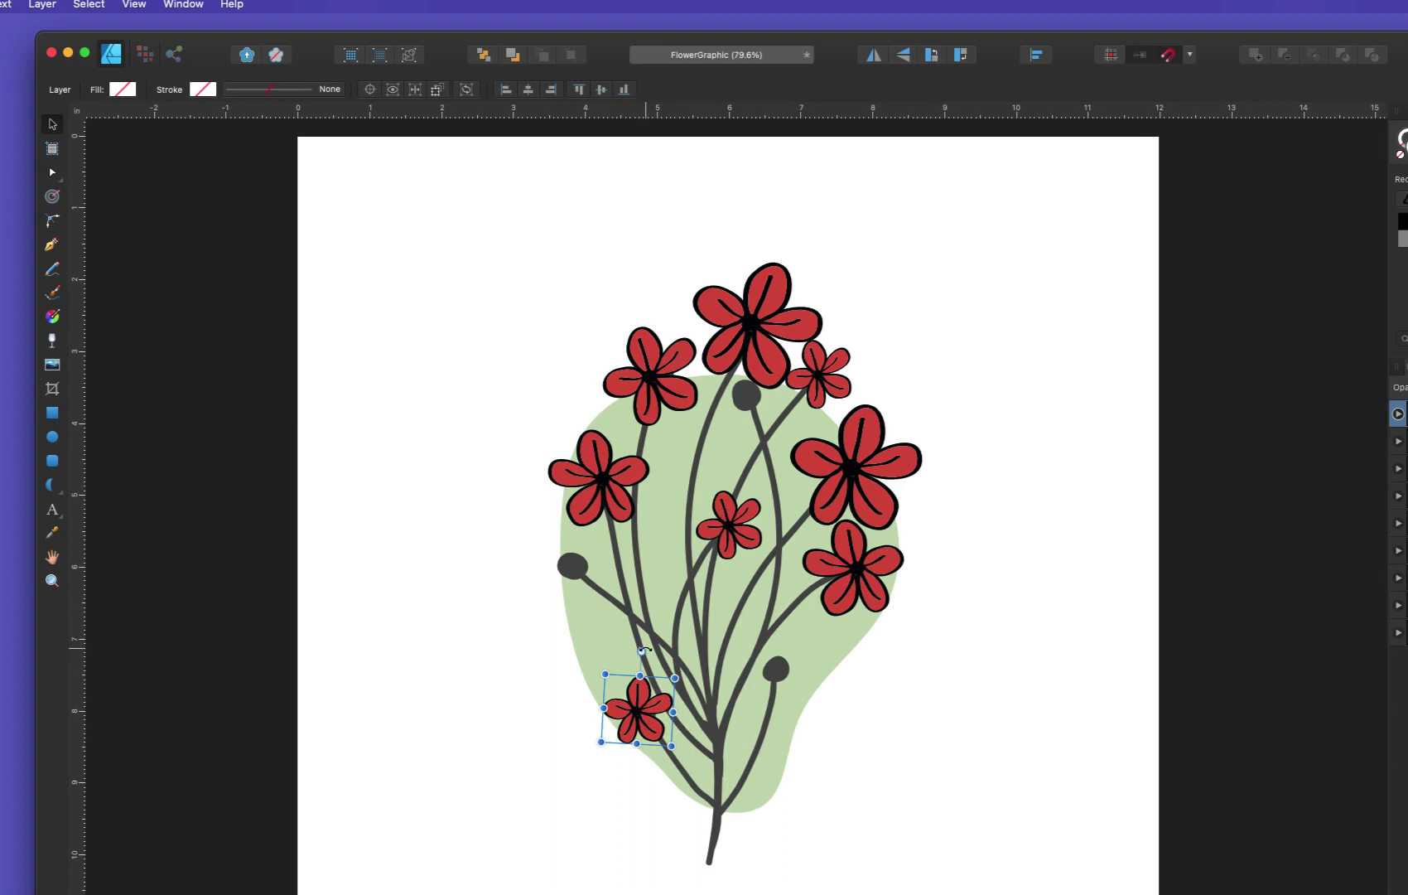
pyautogui.press('super+z')
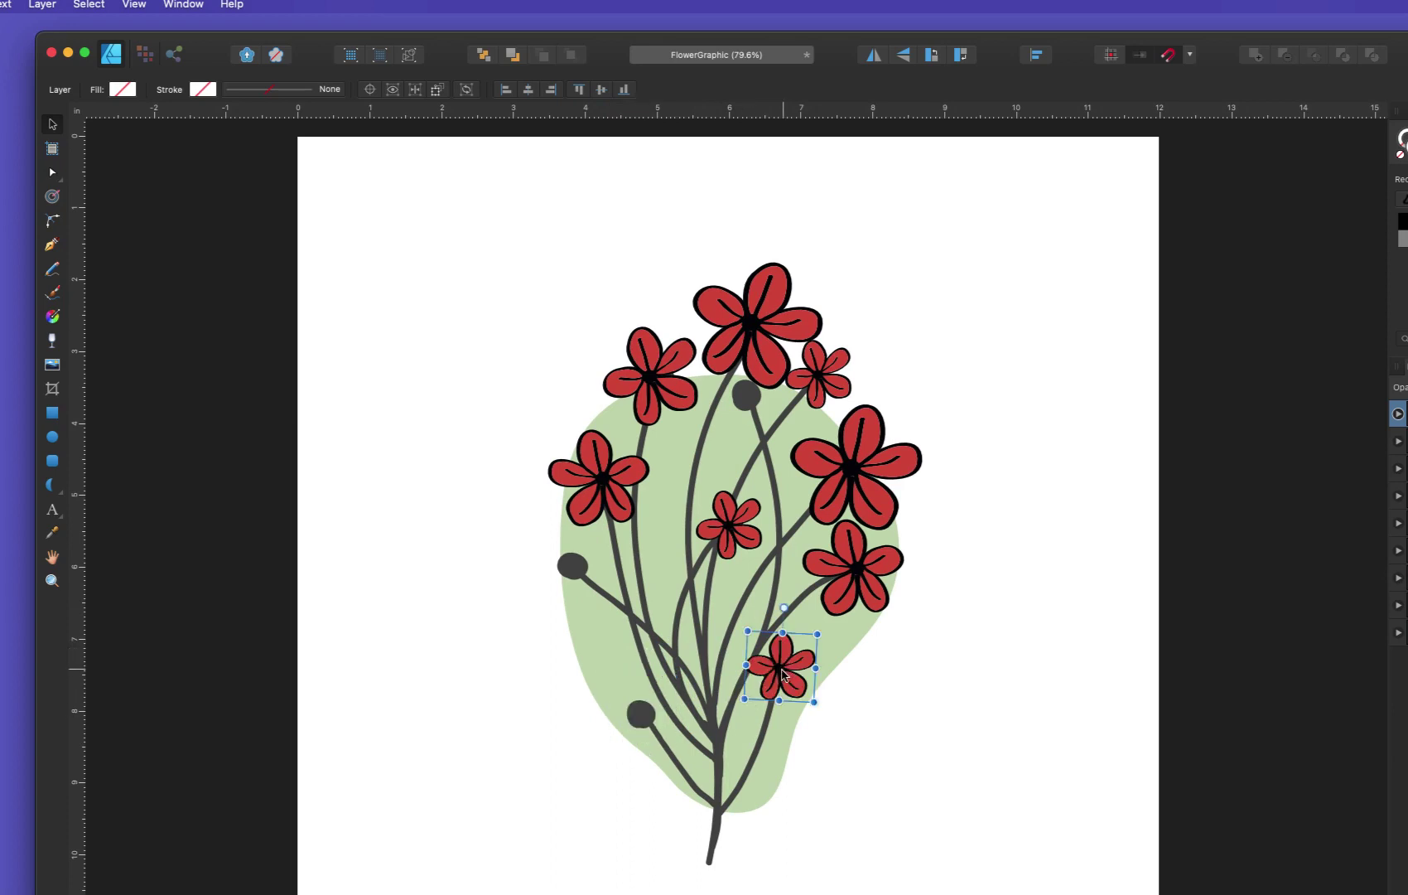
pyautogui.moveTo(782, 673); pyautogui.dragTo(647, 721)
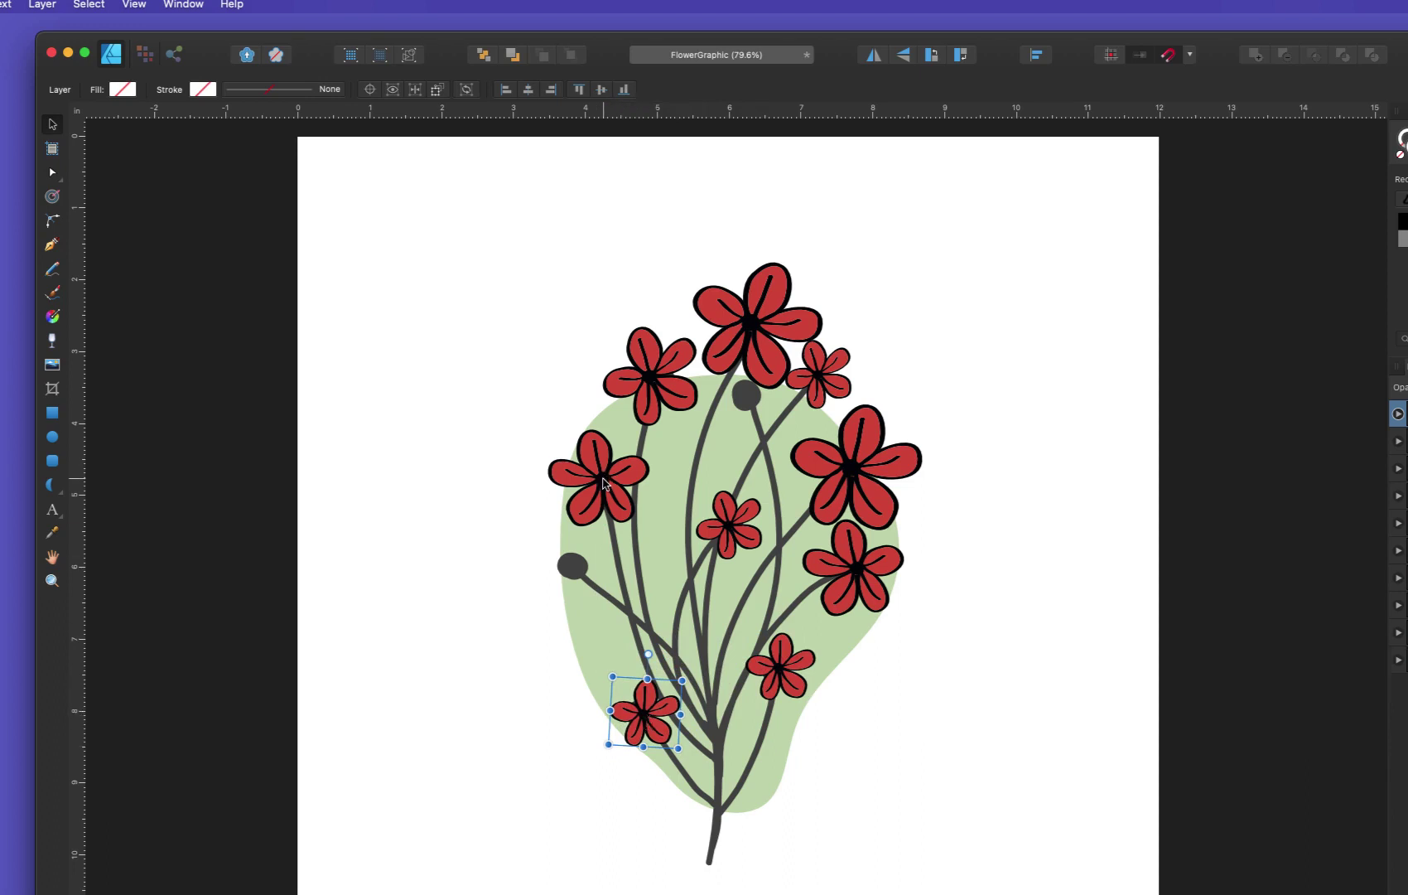
# Collapse the expanded layer of the medium flower on the left stem and select that whole flower layer
pyautogui.click(502, 439)
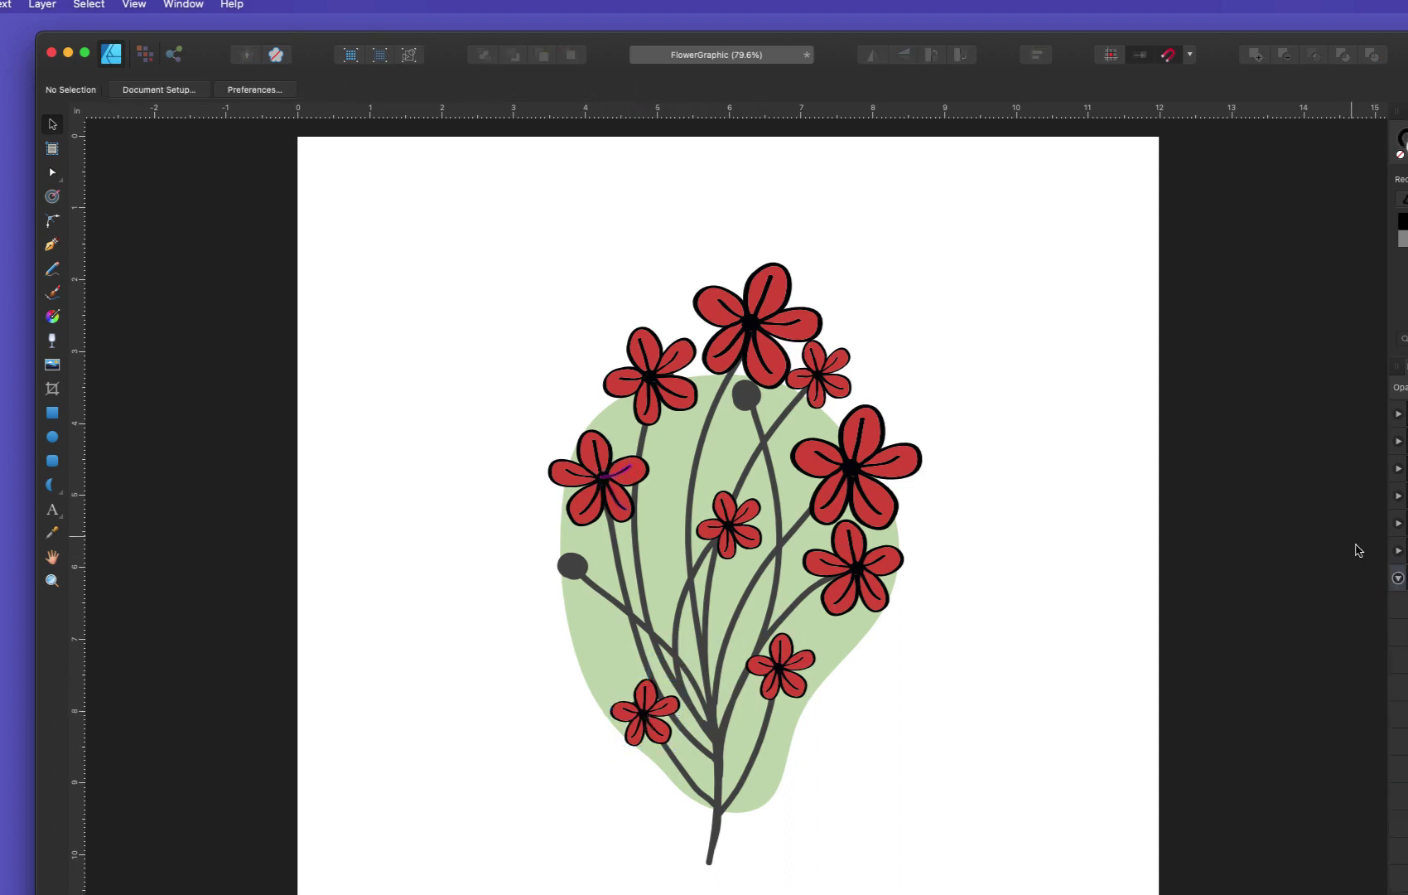
pyautogui.click(1399, 578)
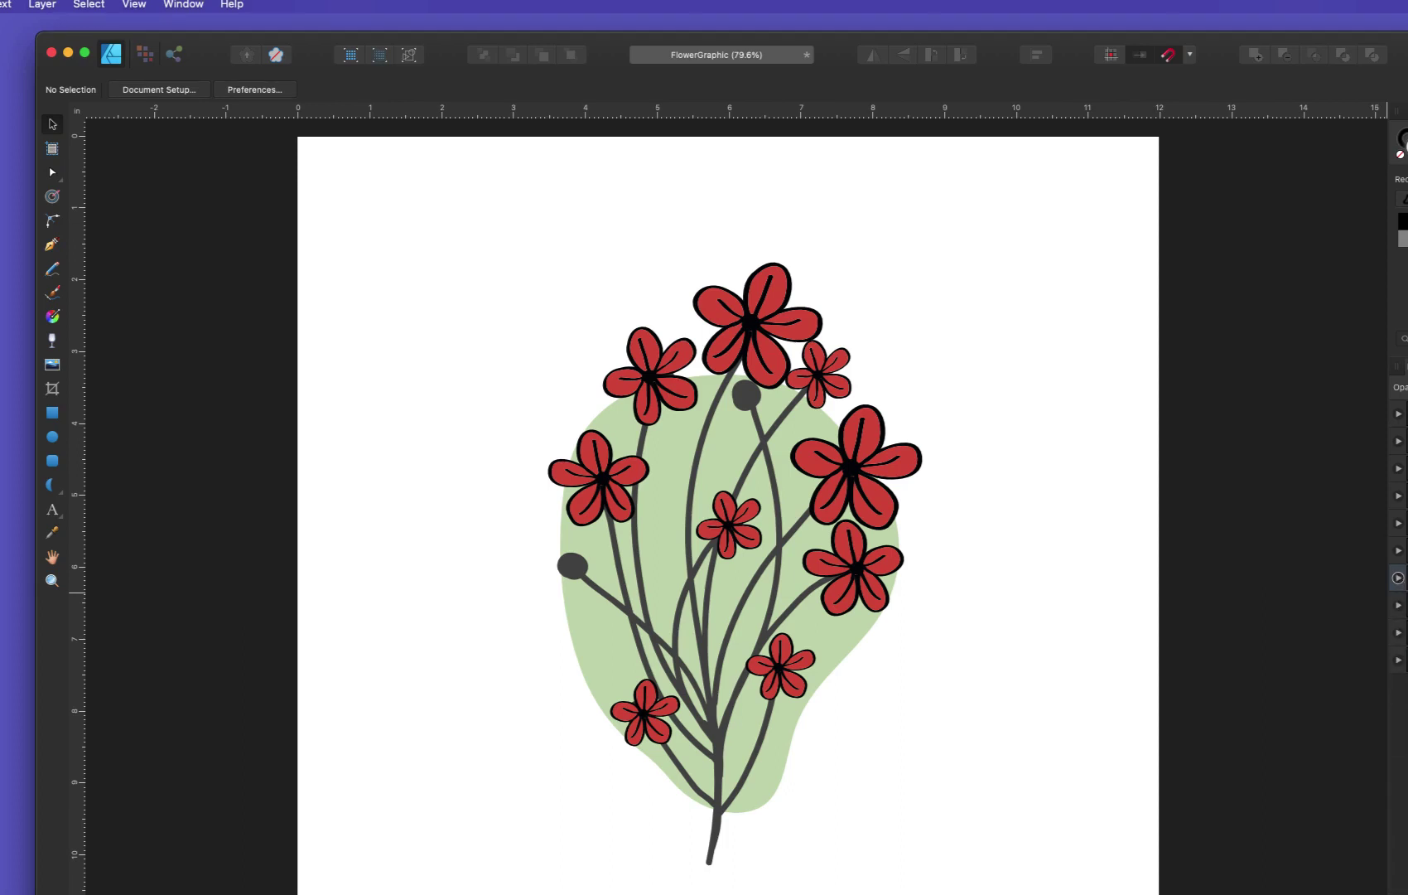
pyautogui.click(1398, 578)
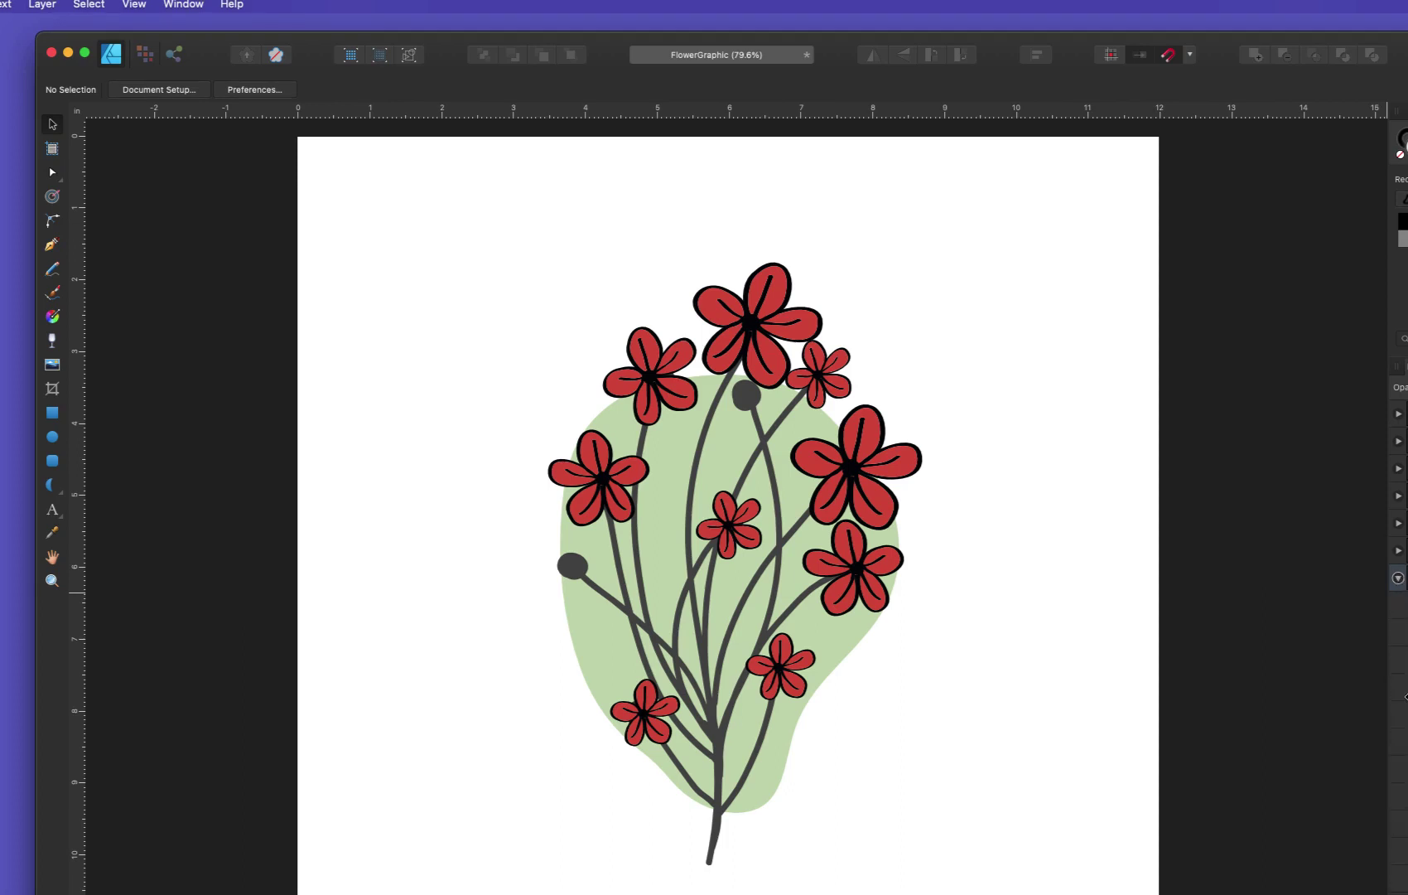
pyautogui.click(1398, 578)
pyautogui.click(594, 519)
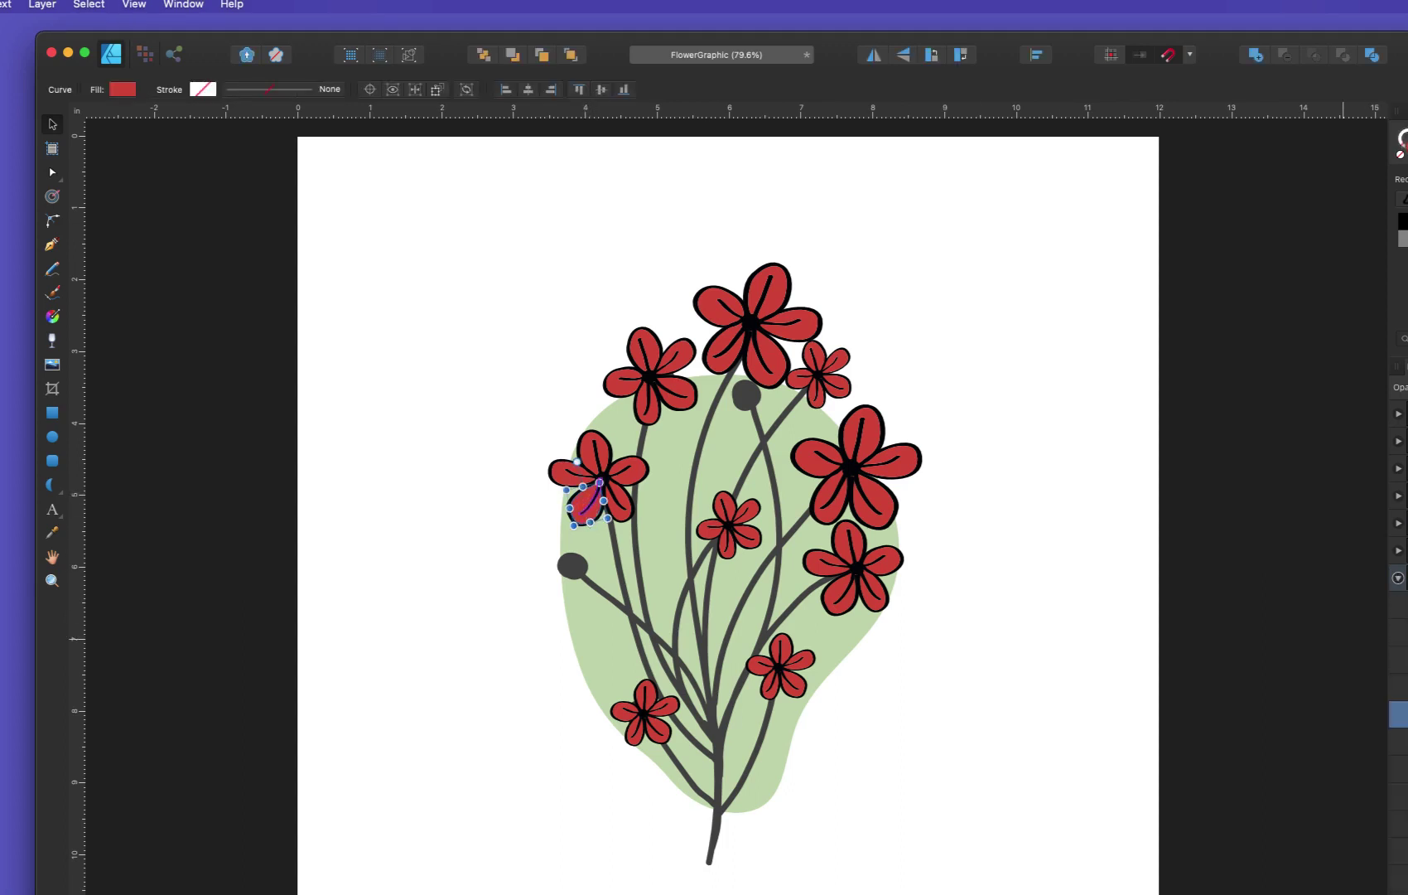
pyautogui.click(1399, 577)
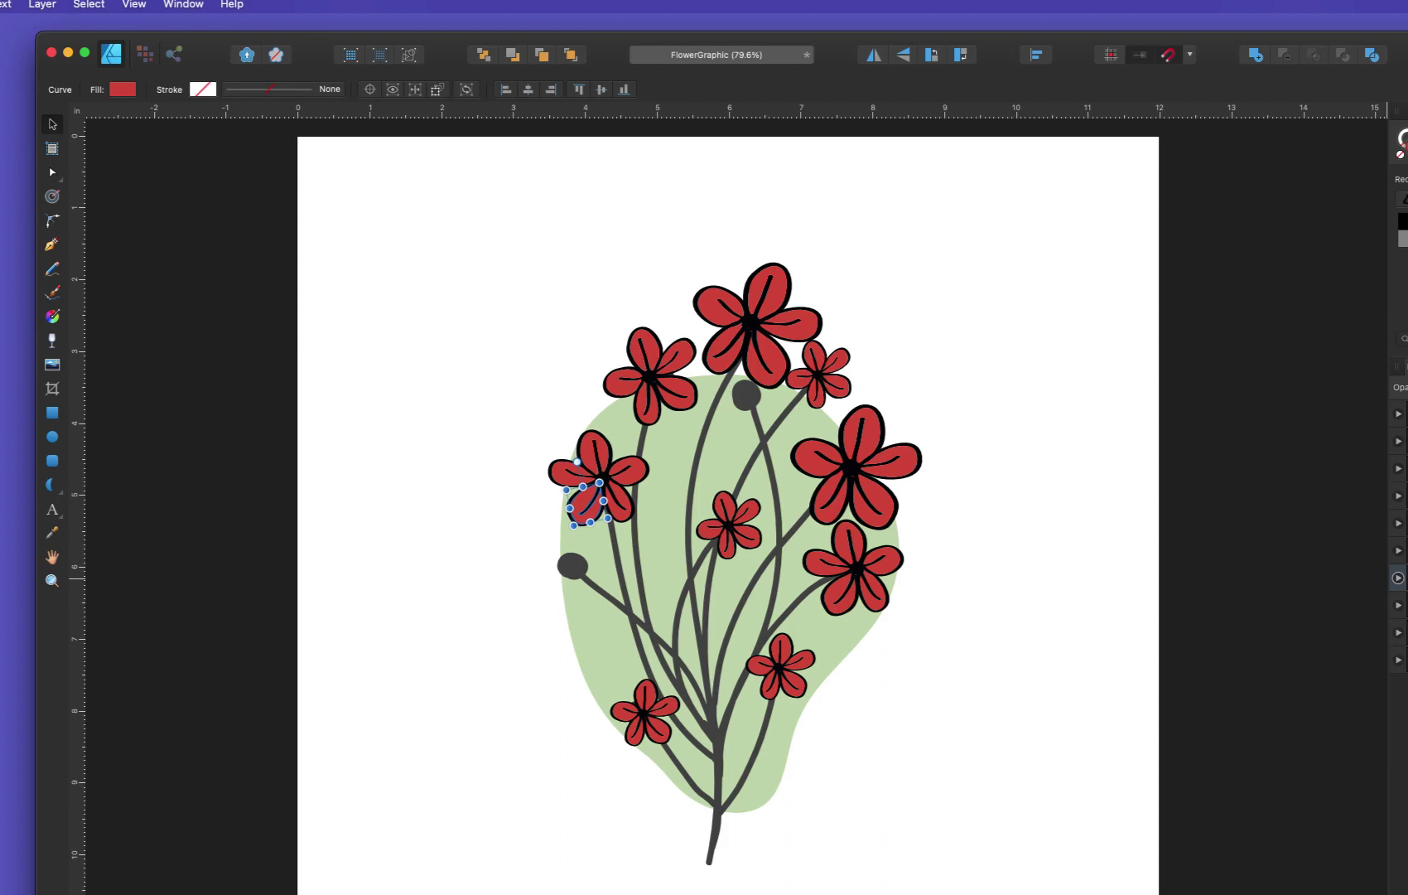
pyautogui.click(1405, 577)
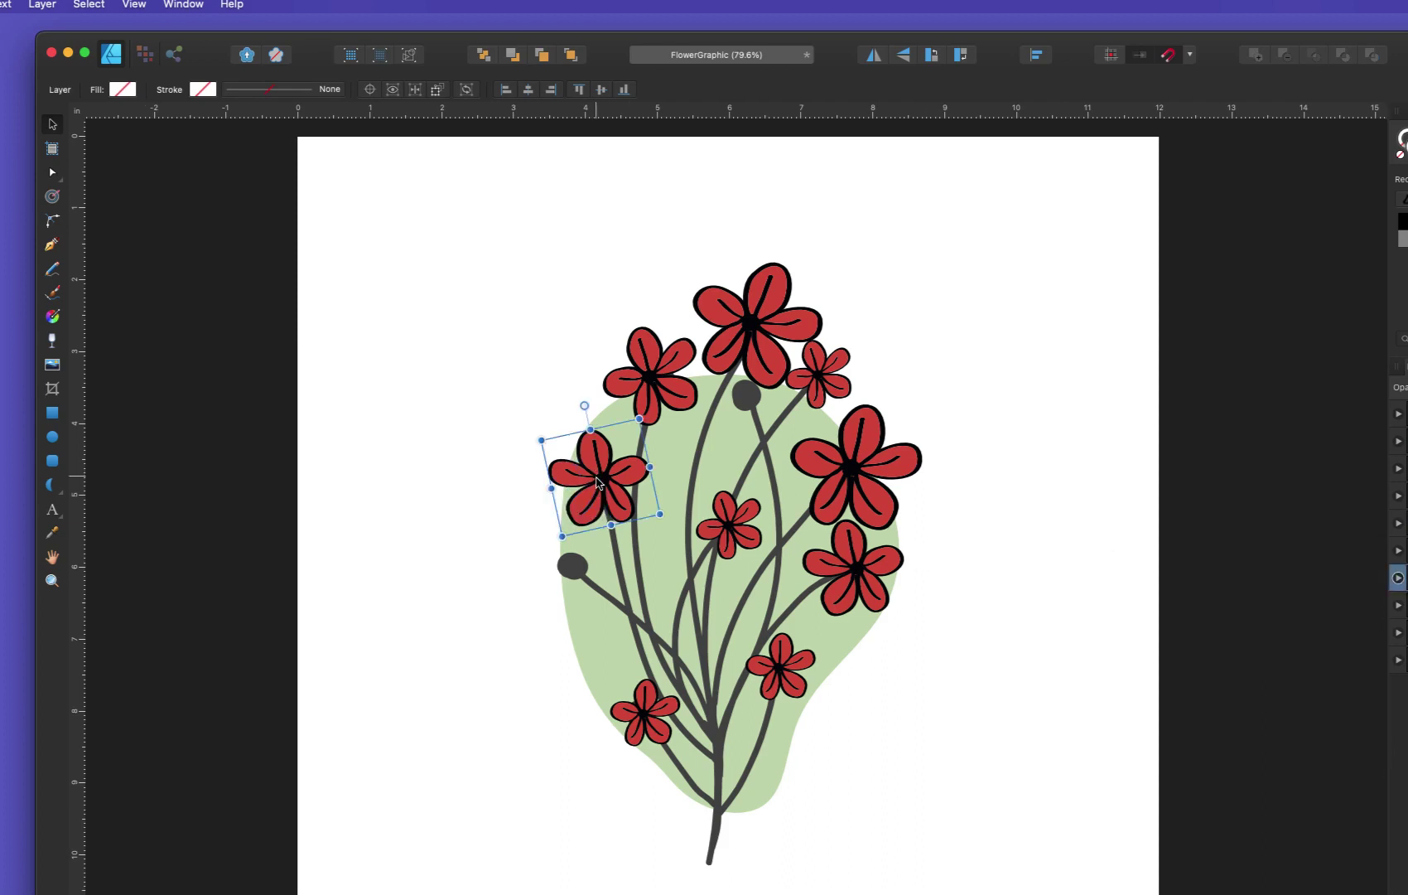
# Try moving only the lower petal curve of the small central flower, and undo the move
pyautogui.doubleClick(728, 541)
pyautogui.moveTo(728, 540); pyautogui.dragTo(748, 470)
pyautogui.press('super+z')
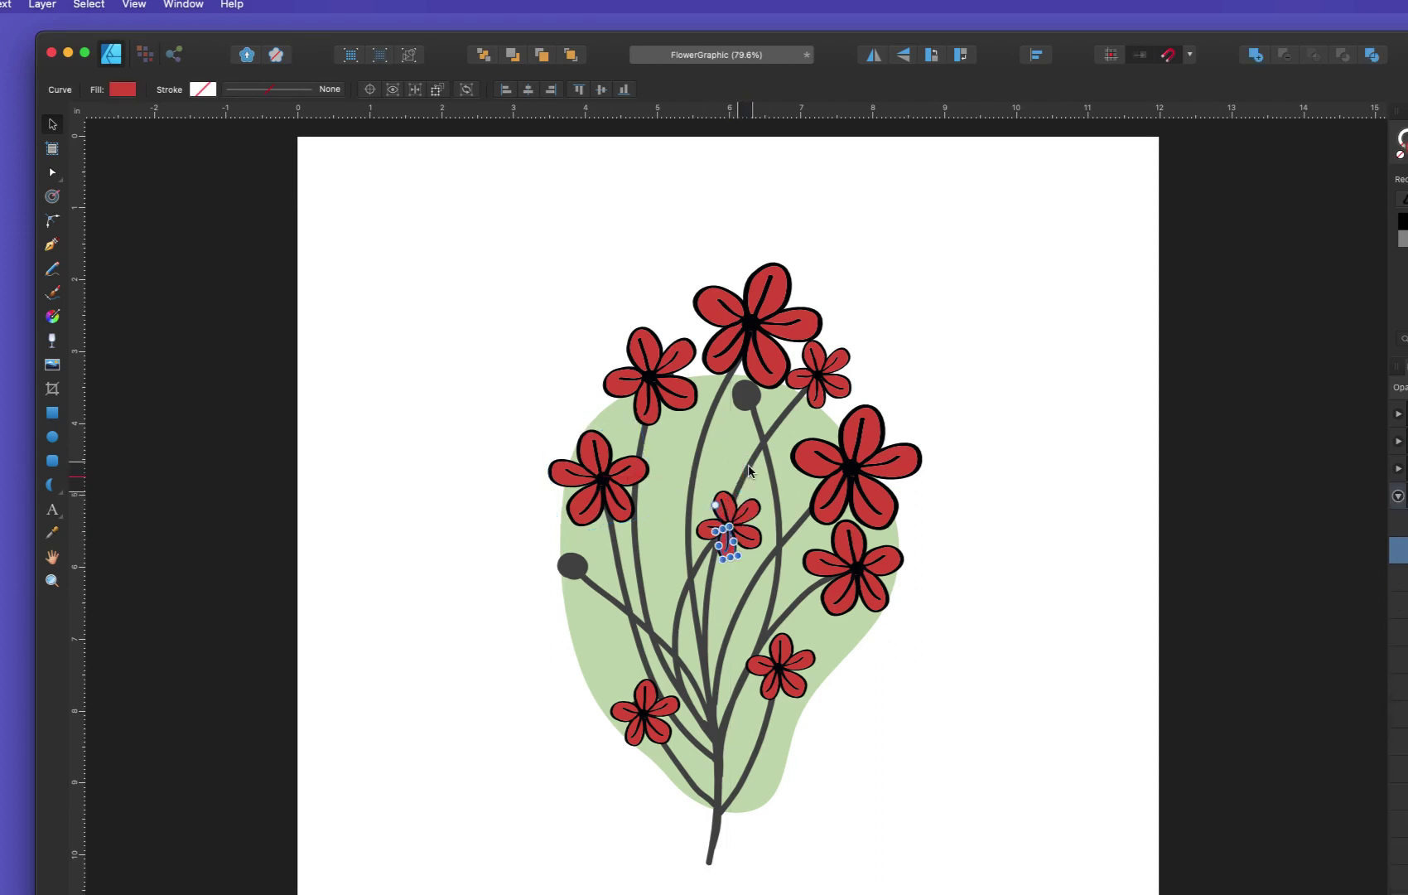
# Select the whole small central flower layer and place a copy of it on the stem tip just below the top flower
pyautogui.click(1399, 496)
pyautogui.click(1406, 496)
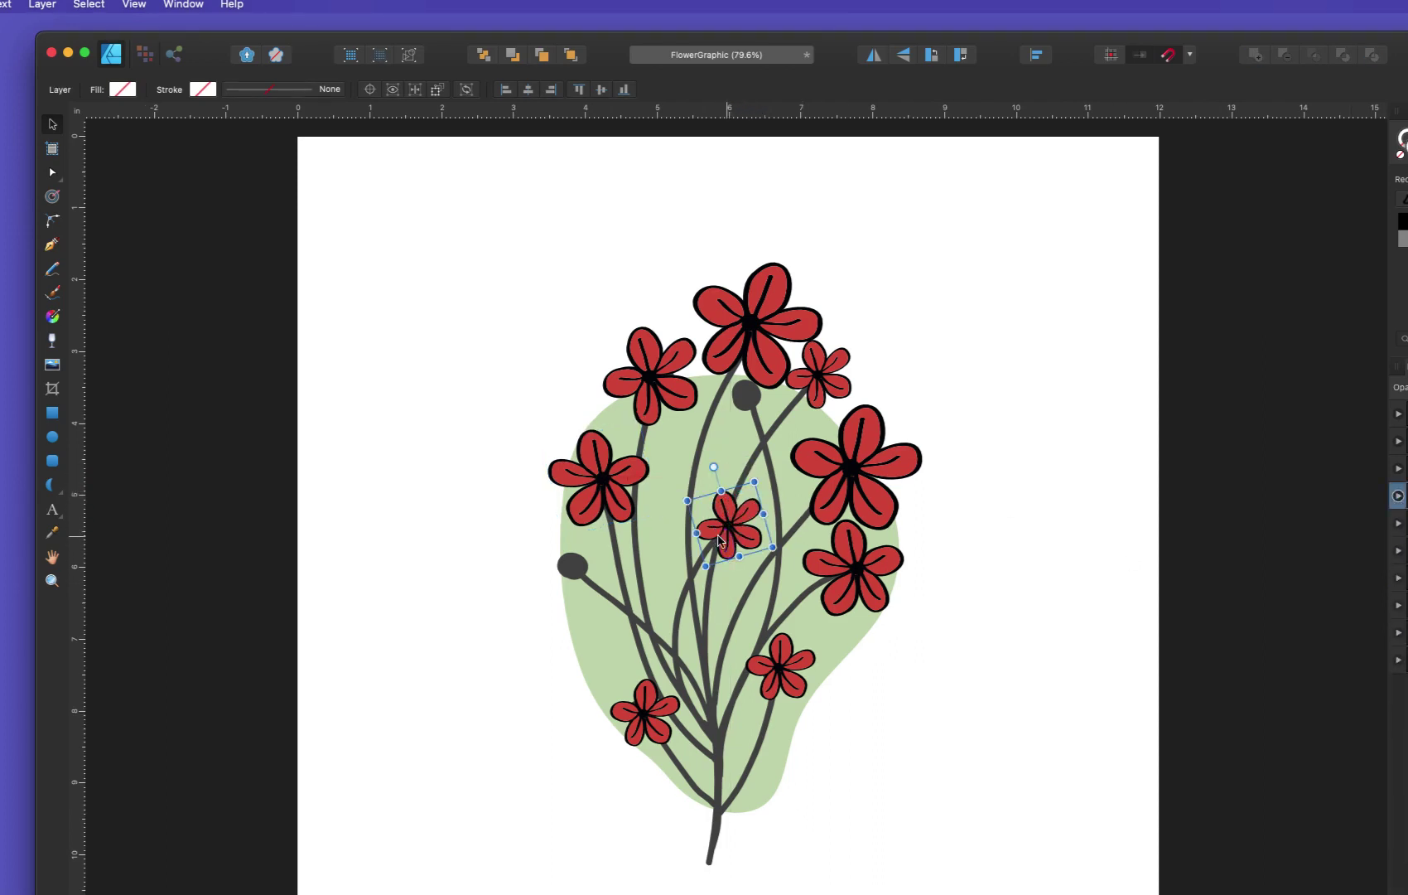
pyautogui.moveTo(732, 532); pyautogui.dragTo(748, 405)
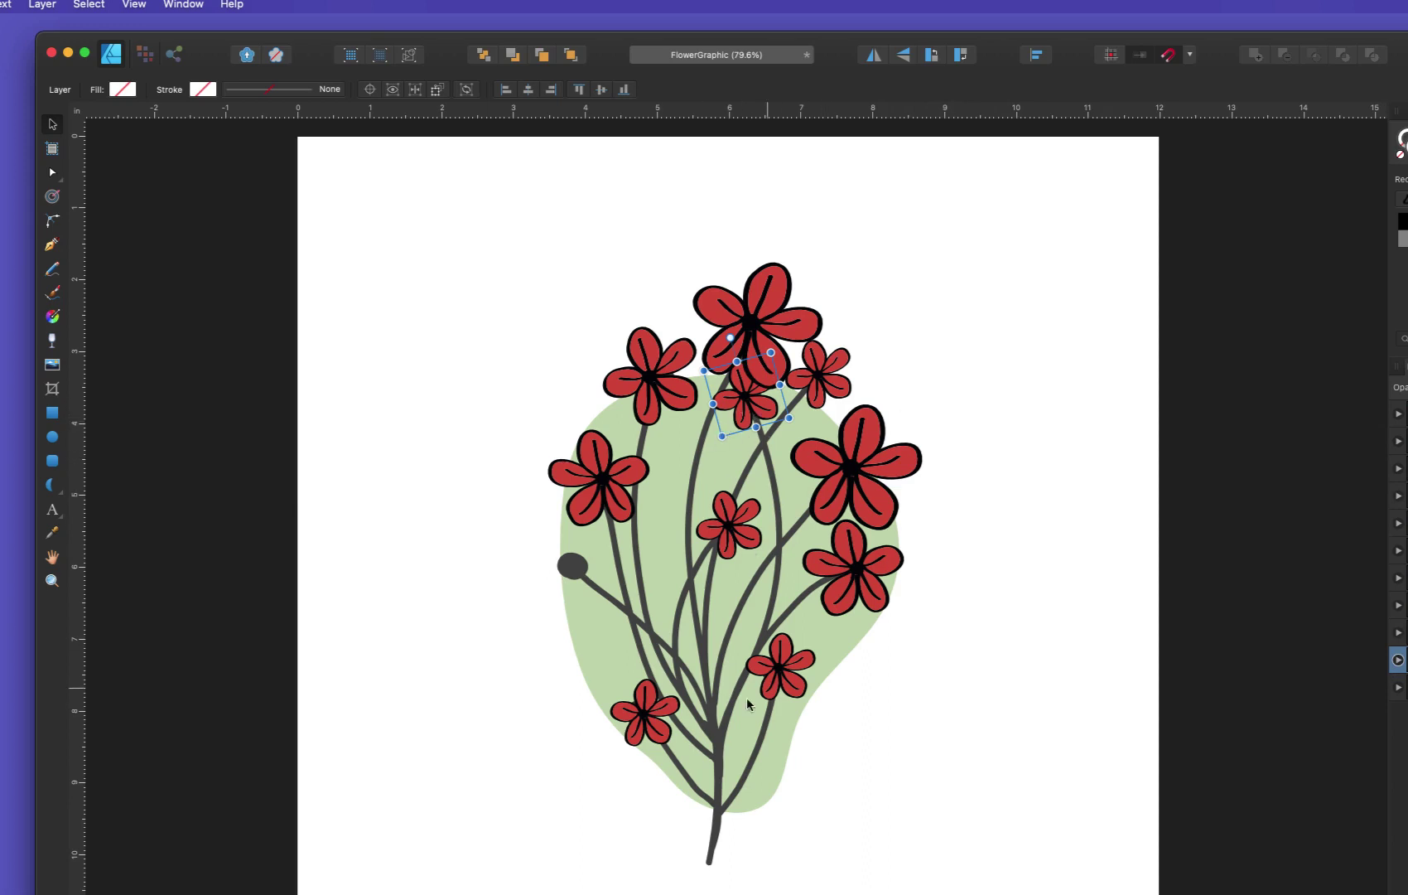
# Copy the medium flower at the right edge onto the bare left stem tip, flip the copy horizontally and rotate it clockwise
pyautogui.doubleClick(856, 572)
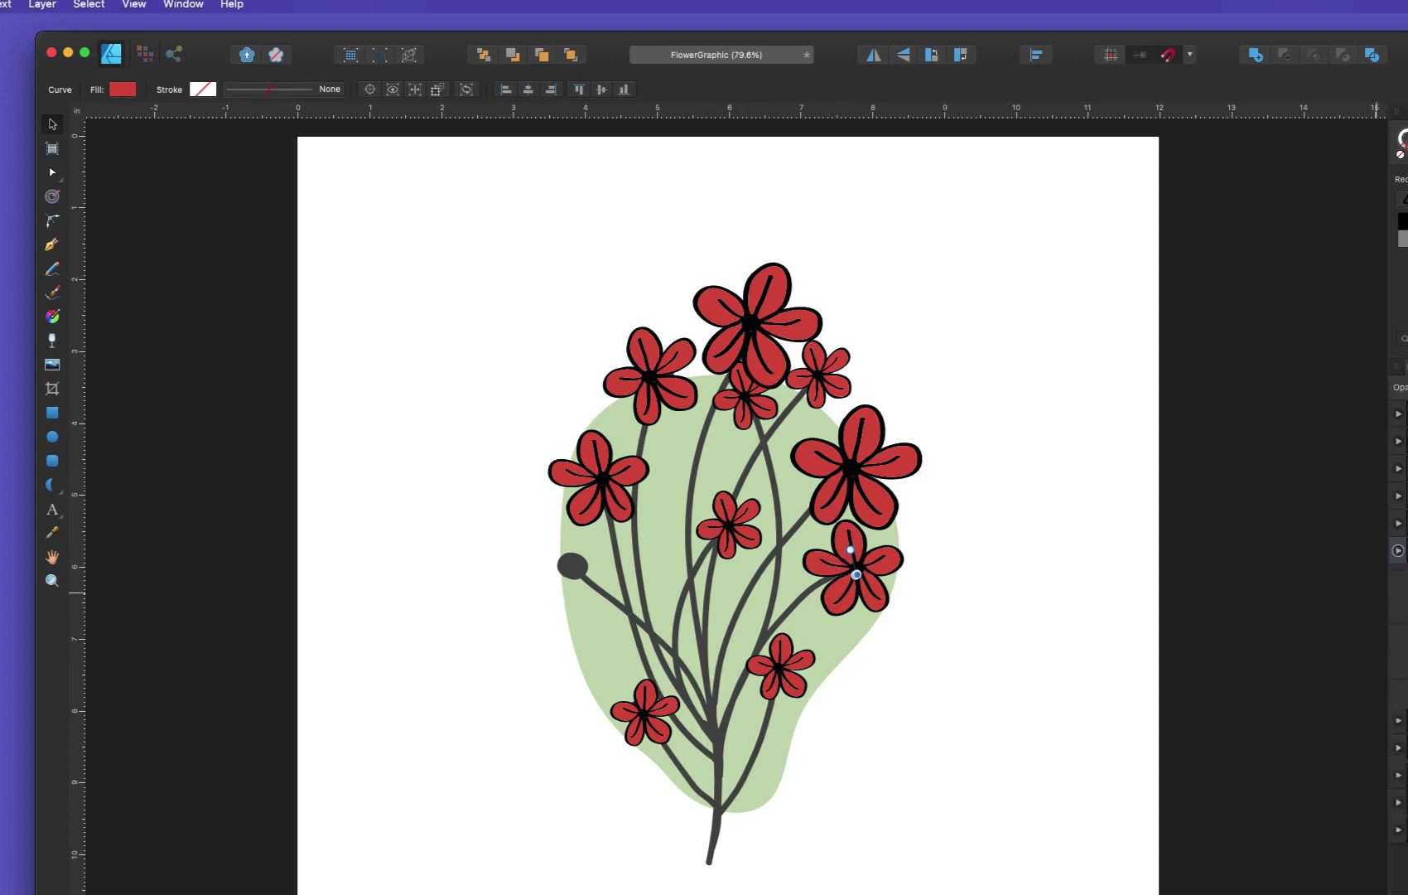
pyautogui.click(1399, 551)
pyautogui.click(1402, 551)
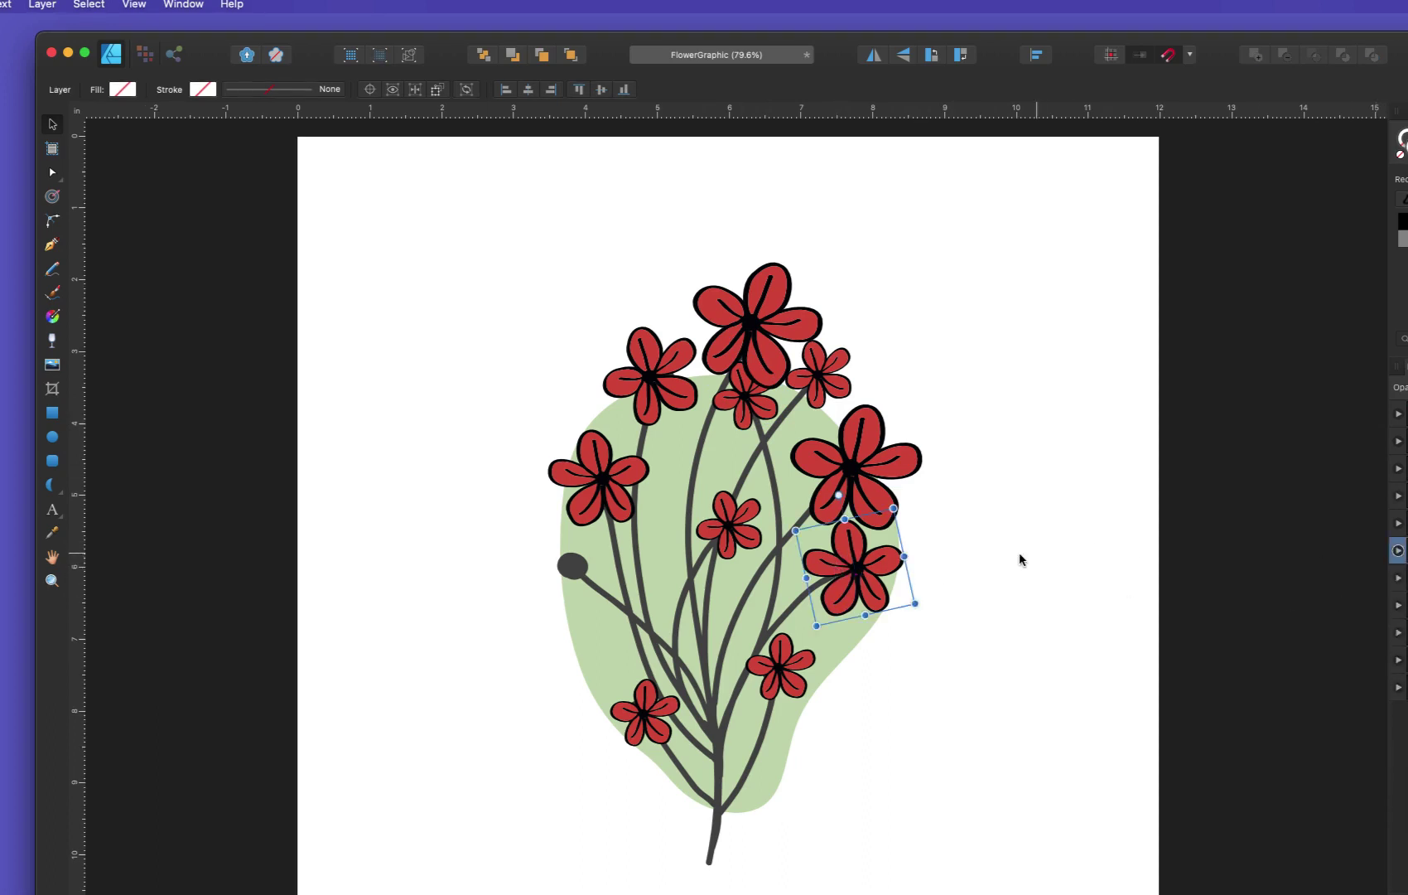
pyautogui.moveTo(853, 570); pyautogui.dragTo(577, 577)
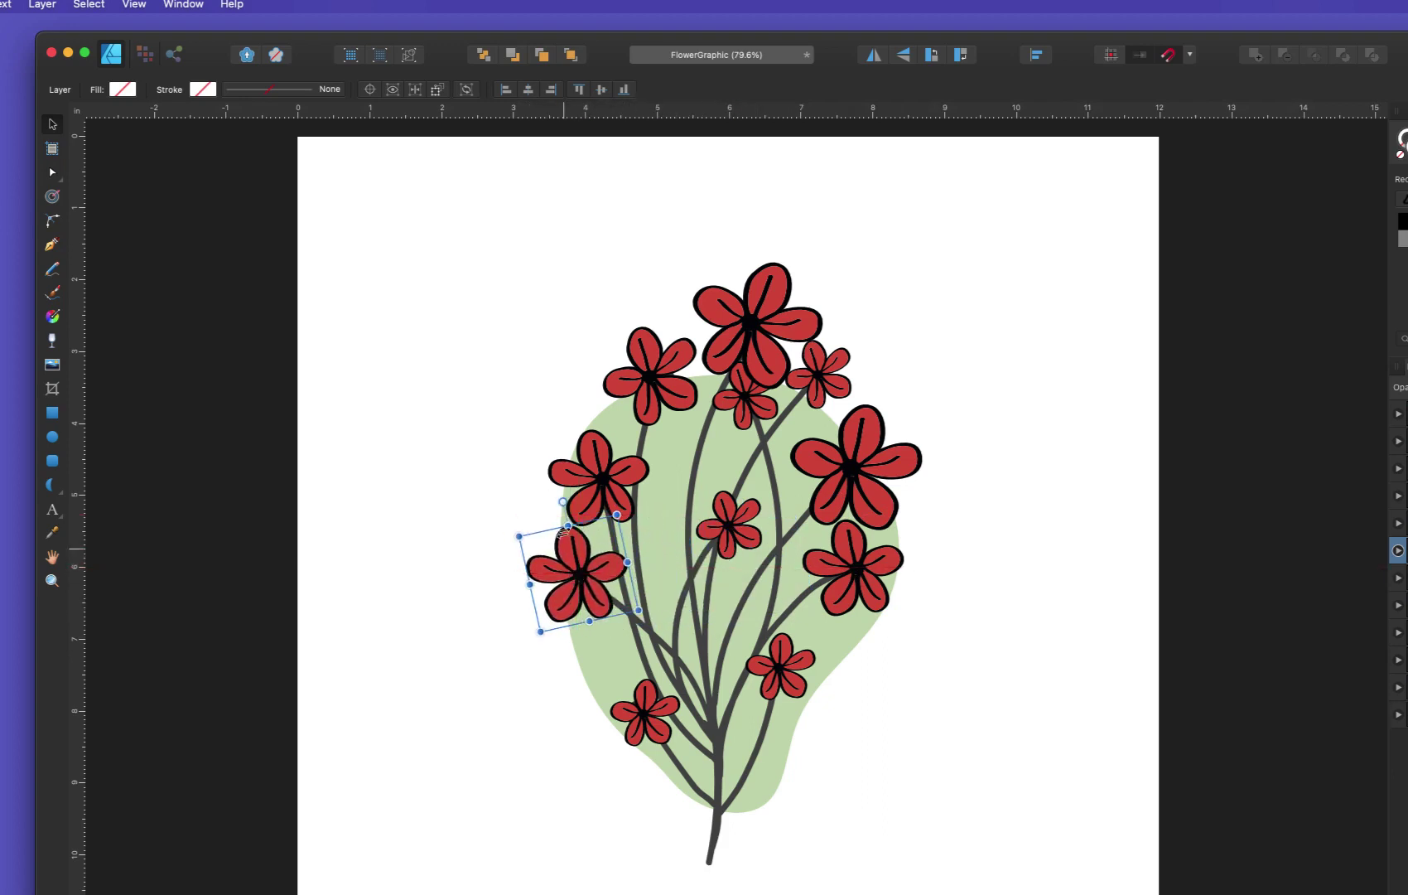
pyautogui.click(878, 58)
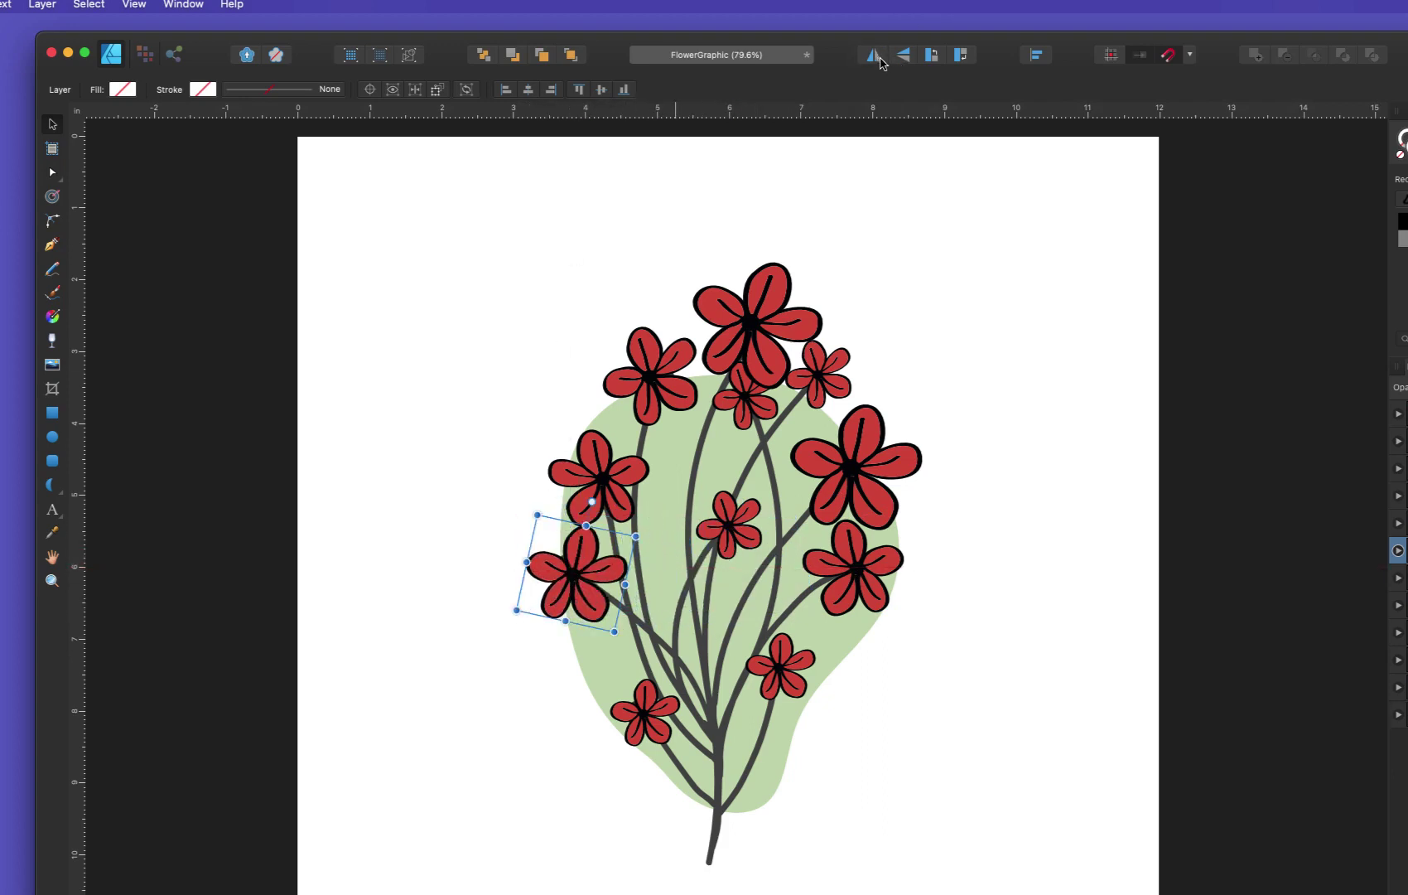
pyautogui.moveTo(593, 503); pyautogui.dragTo(626, 515)
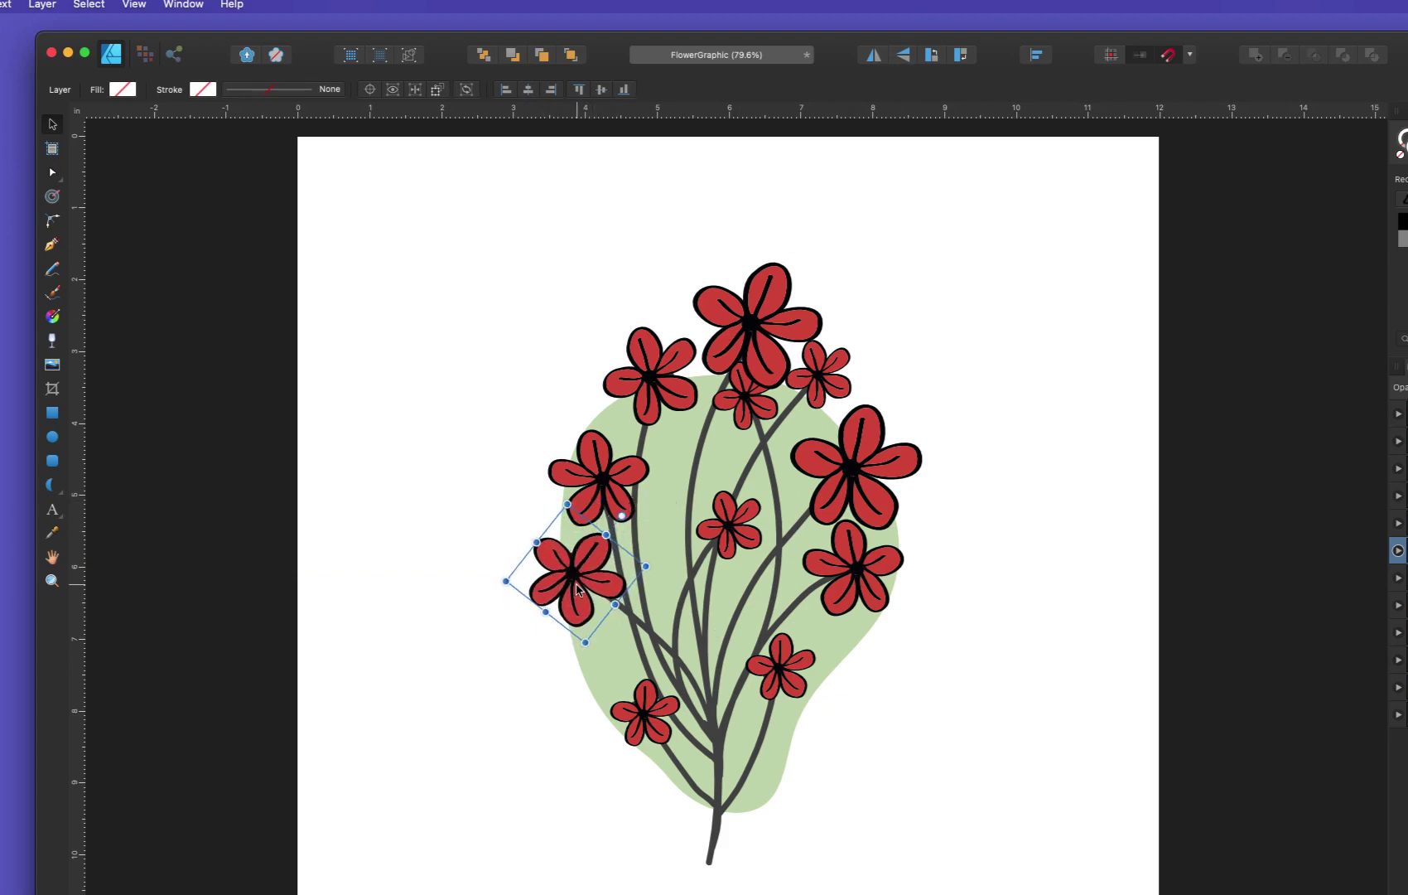
pyautogui.click(365, 304)
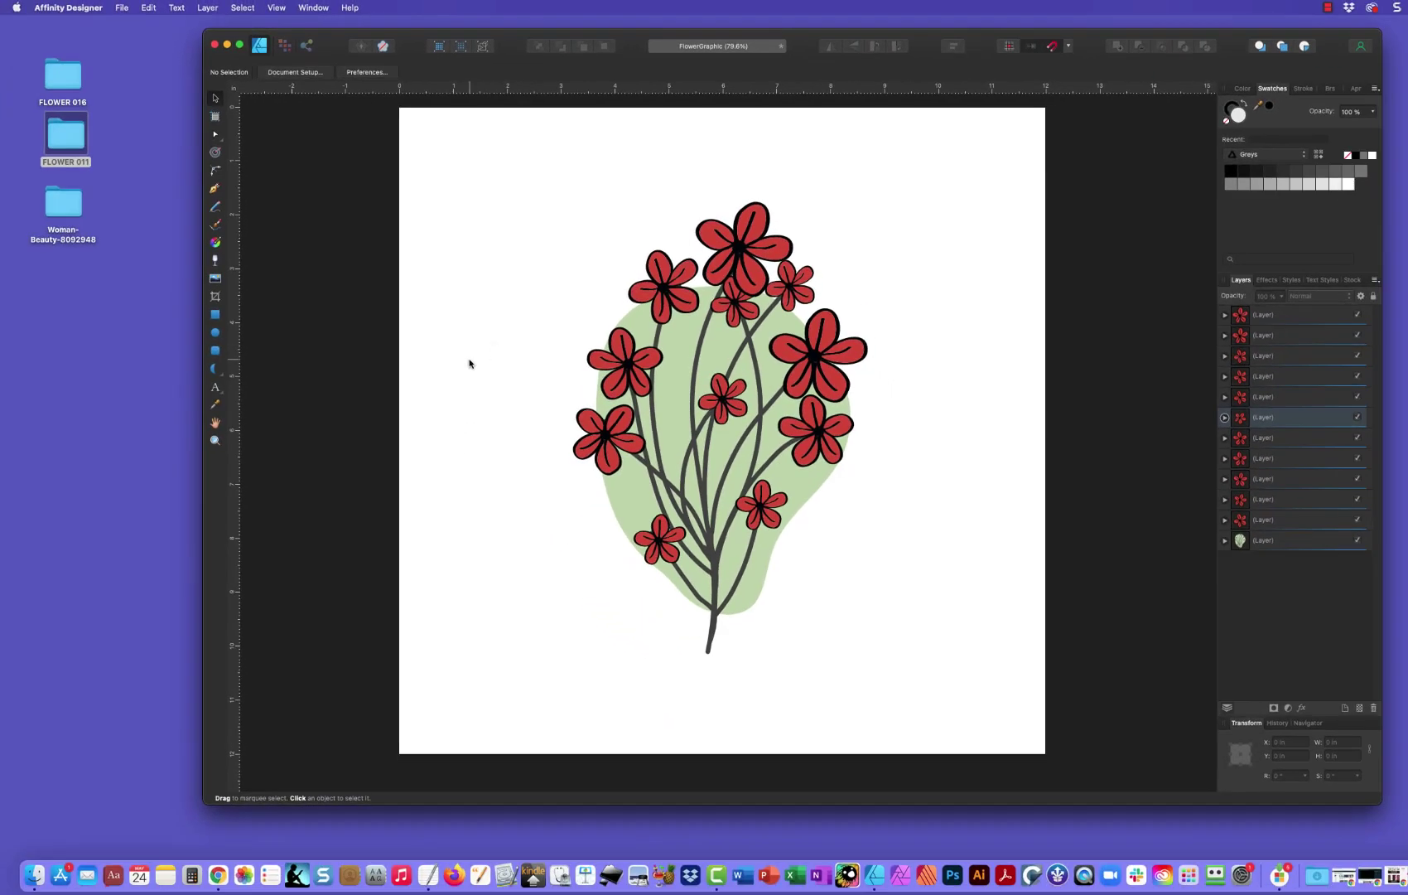
pyautogui.click(468, 363)
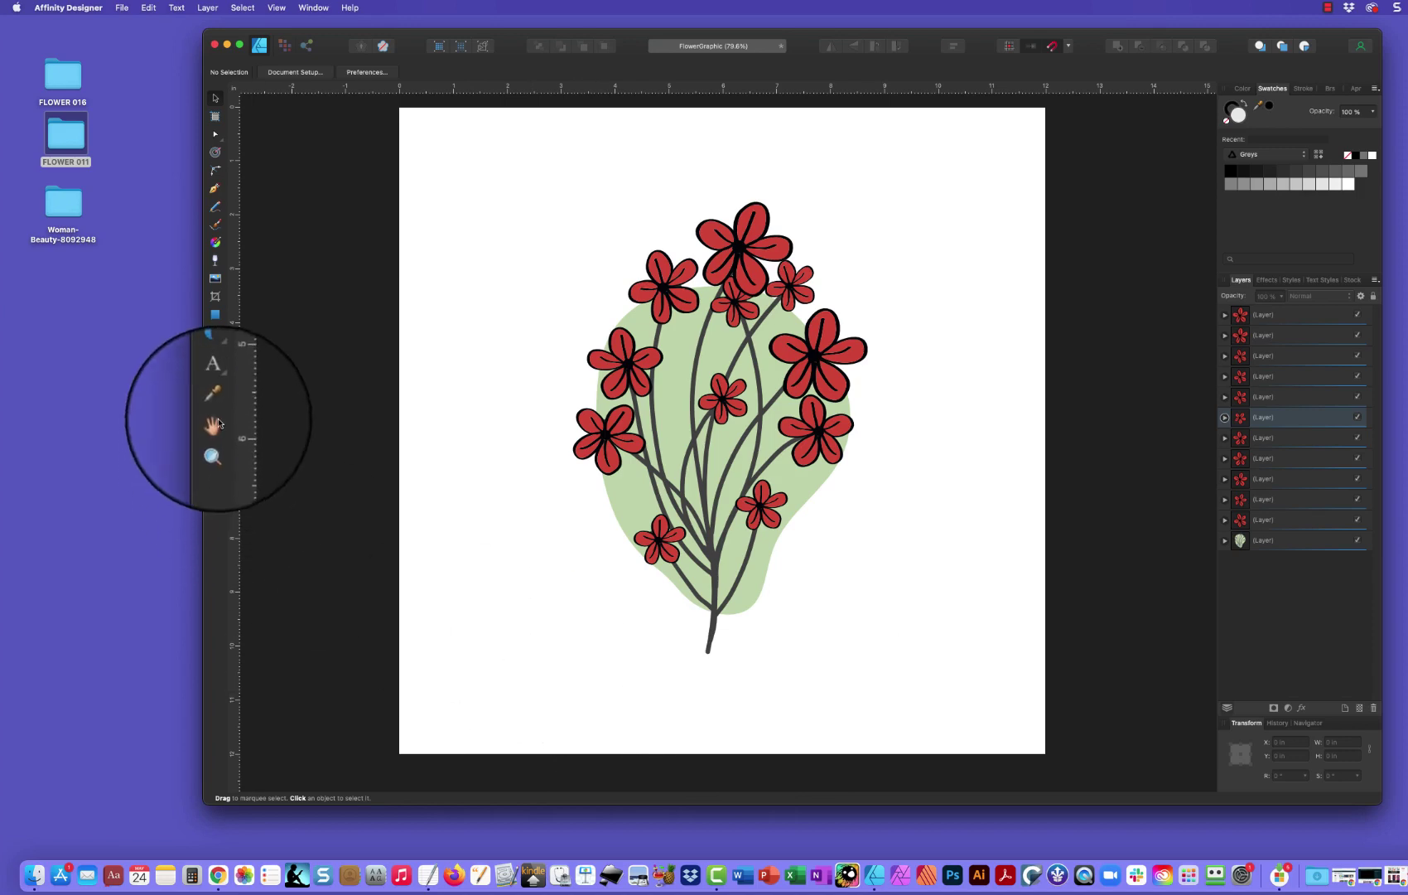
# Add the art text "Where Flowers Bloom So Does Hope" below the stem in Beauty Display at 30 pt
pyautogui.click(215, 387)
pyautogui.moveTo(595, 632); pyautogui.dragTo(590, 684)
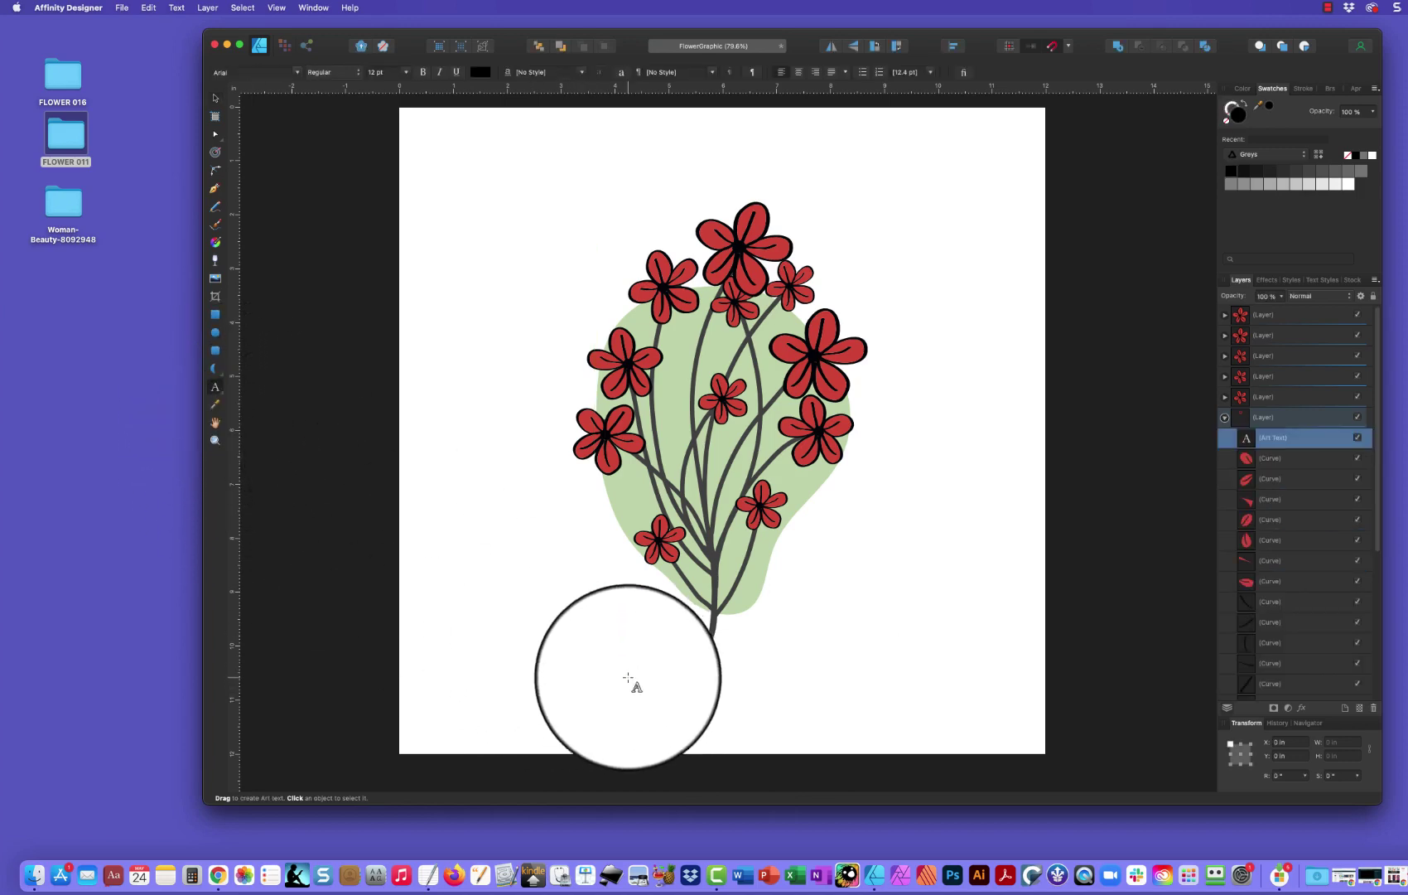
pyautogui.click(389, 72)
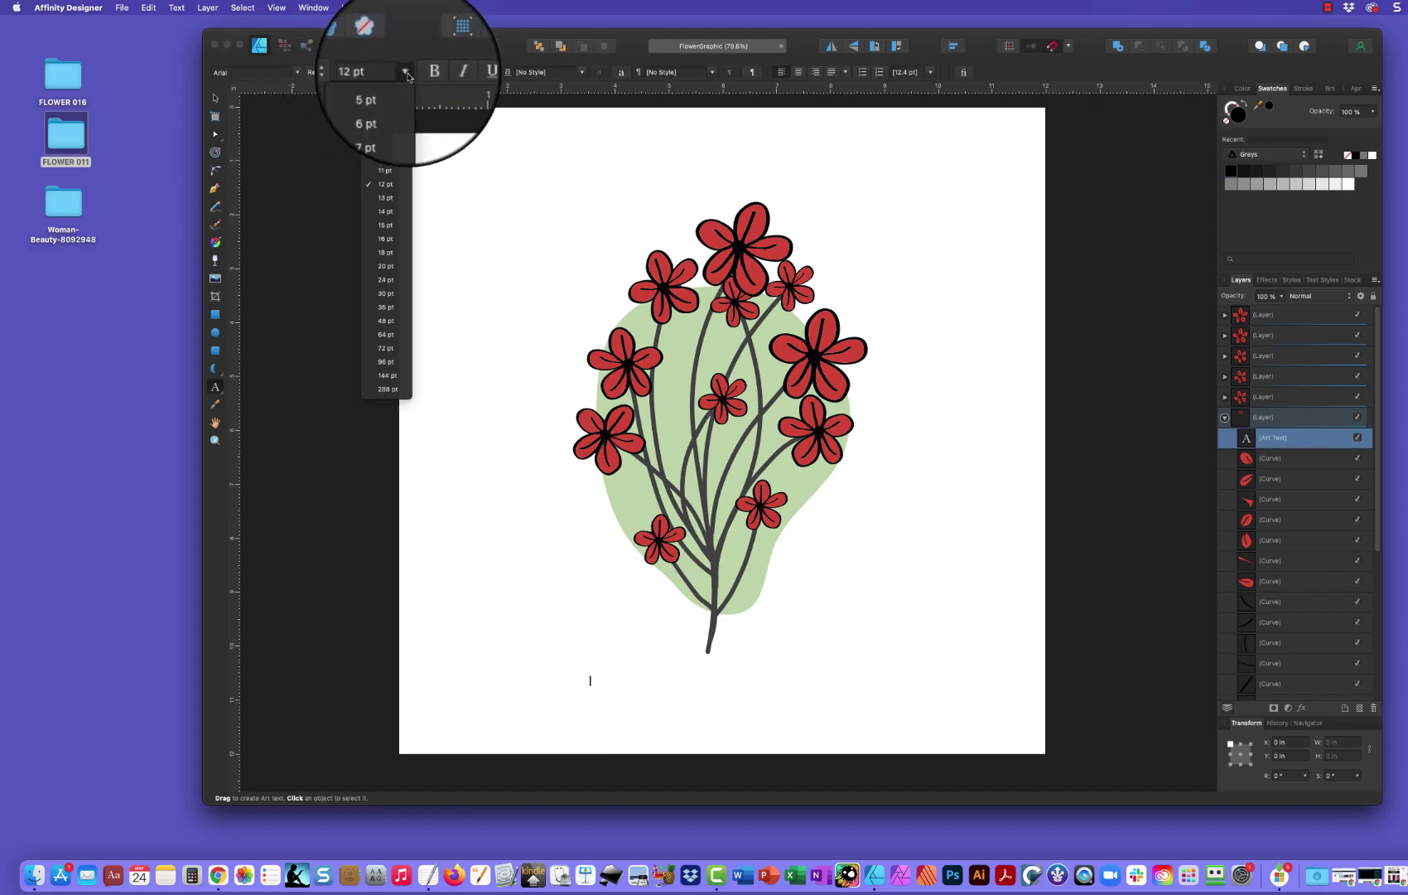
pyautogui.click(386, 294)
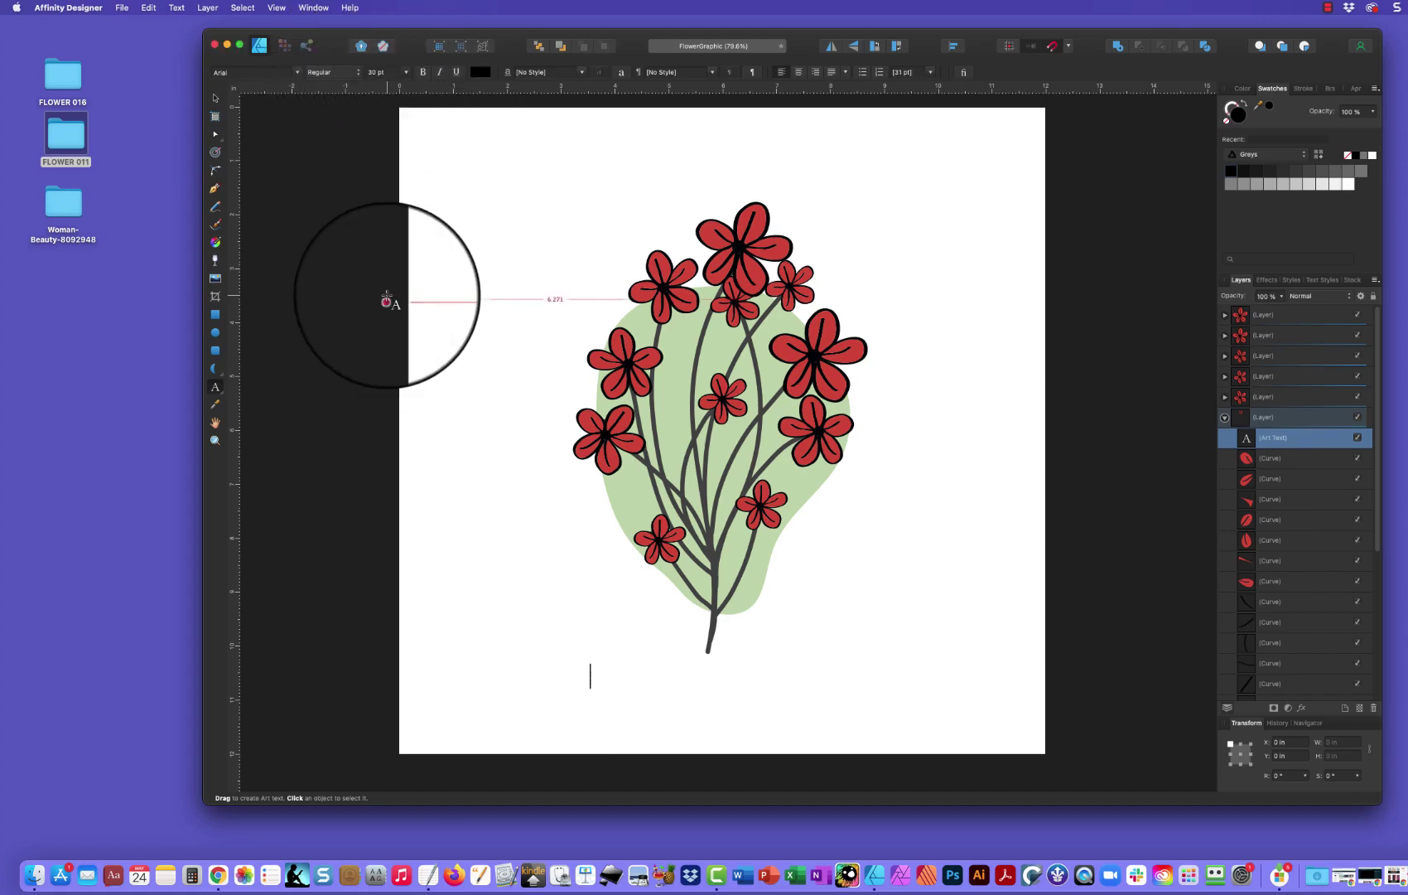
pyautogui.click(298, 73)
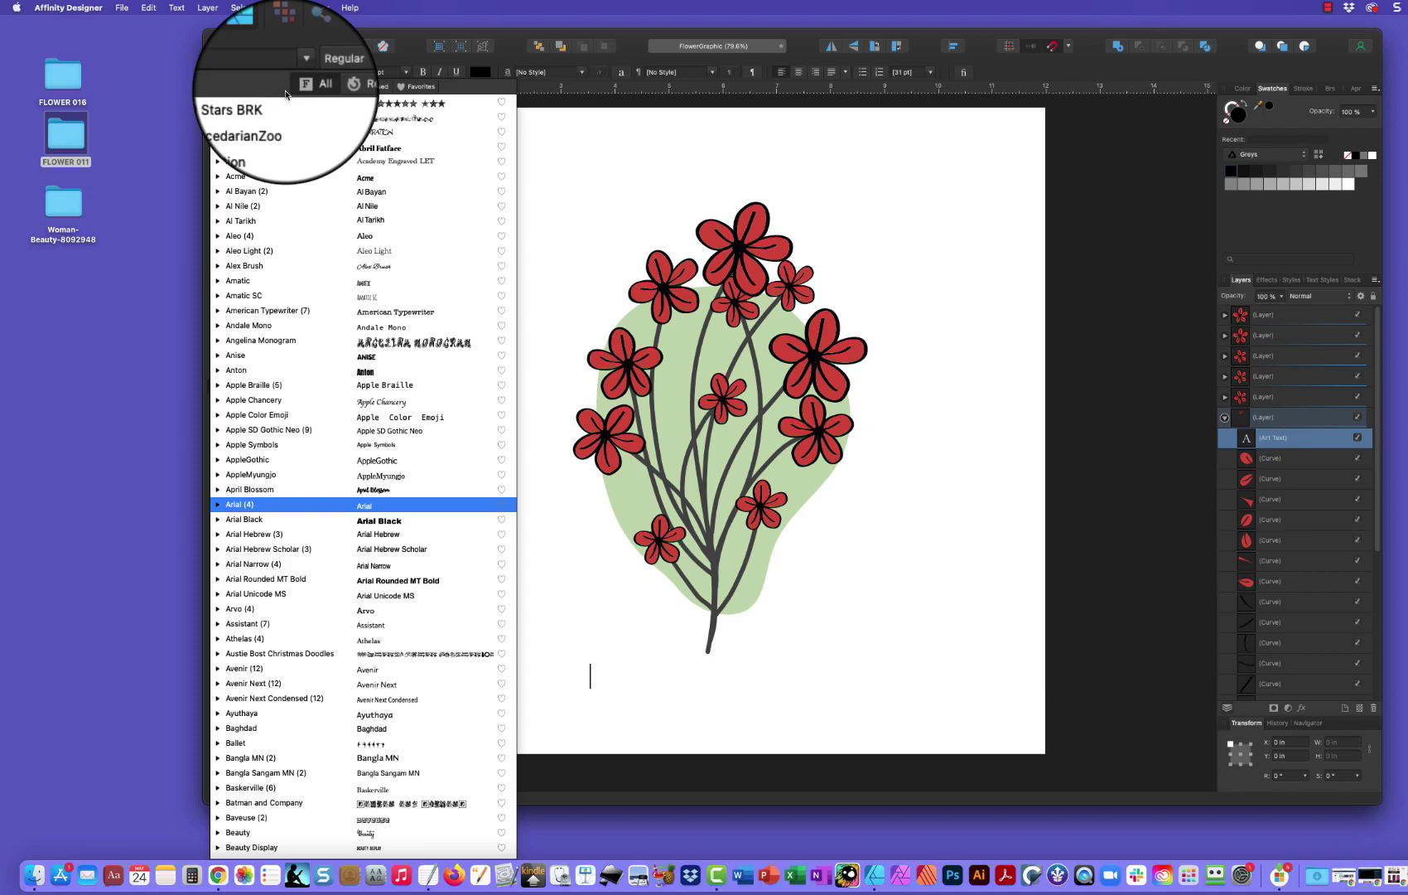
pyautogui.scroll(-8, 302, 489)
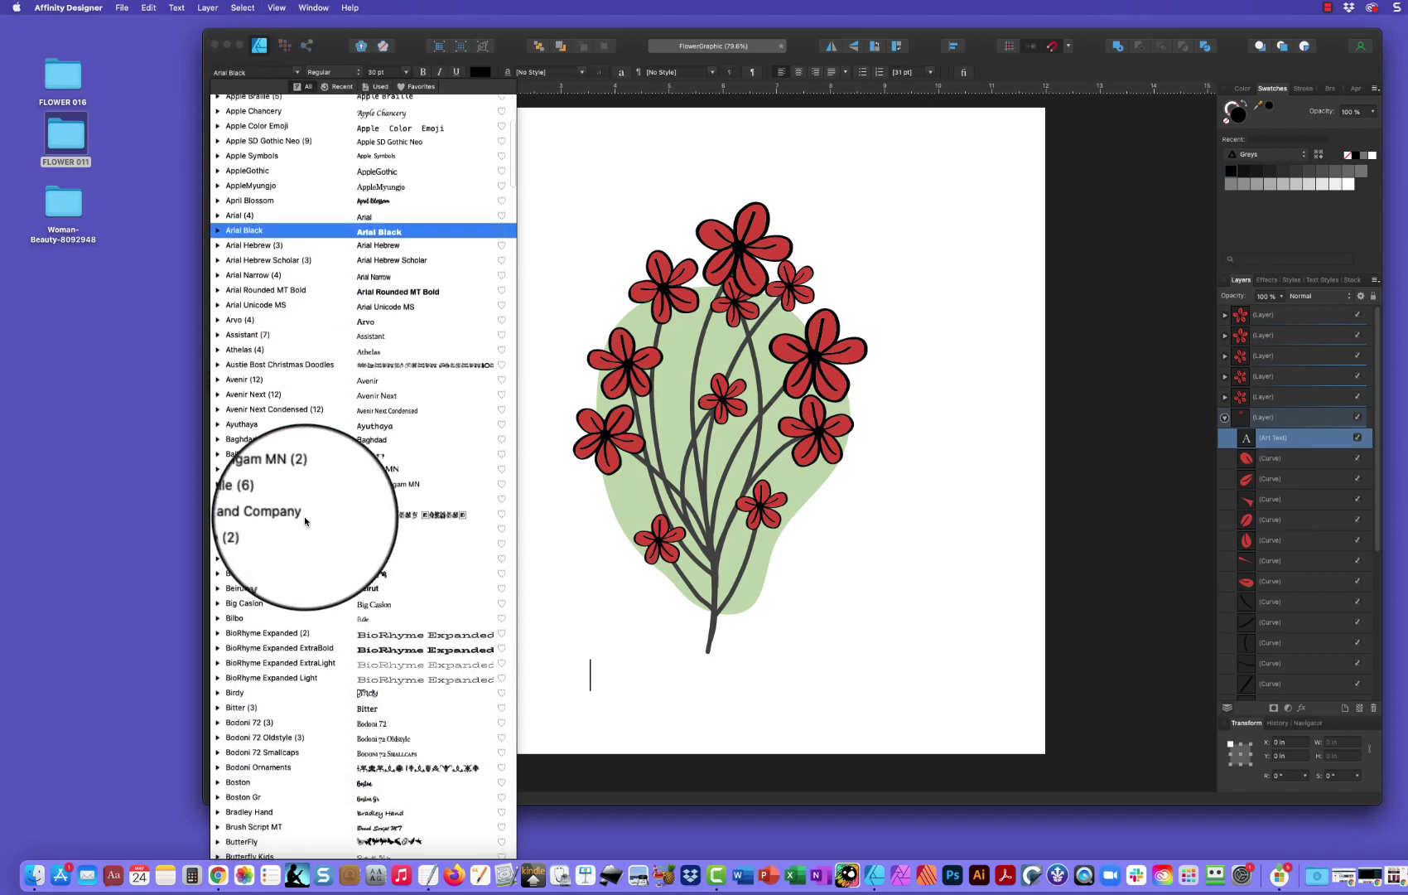
pyautogui.click(252, 542)
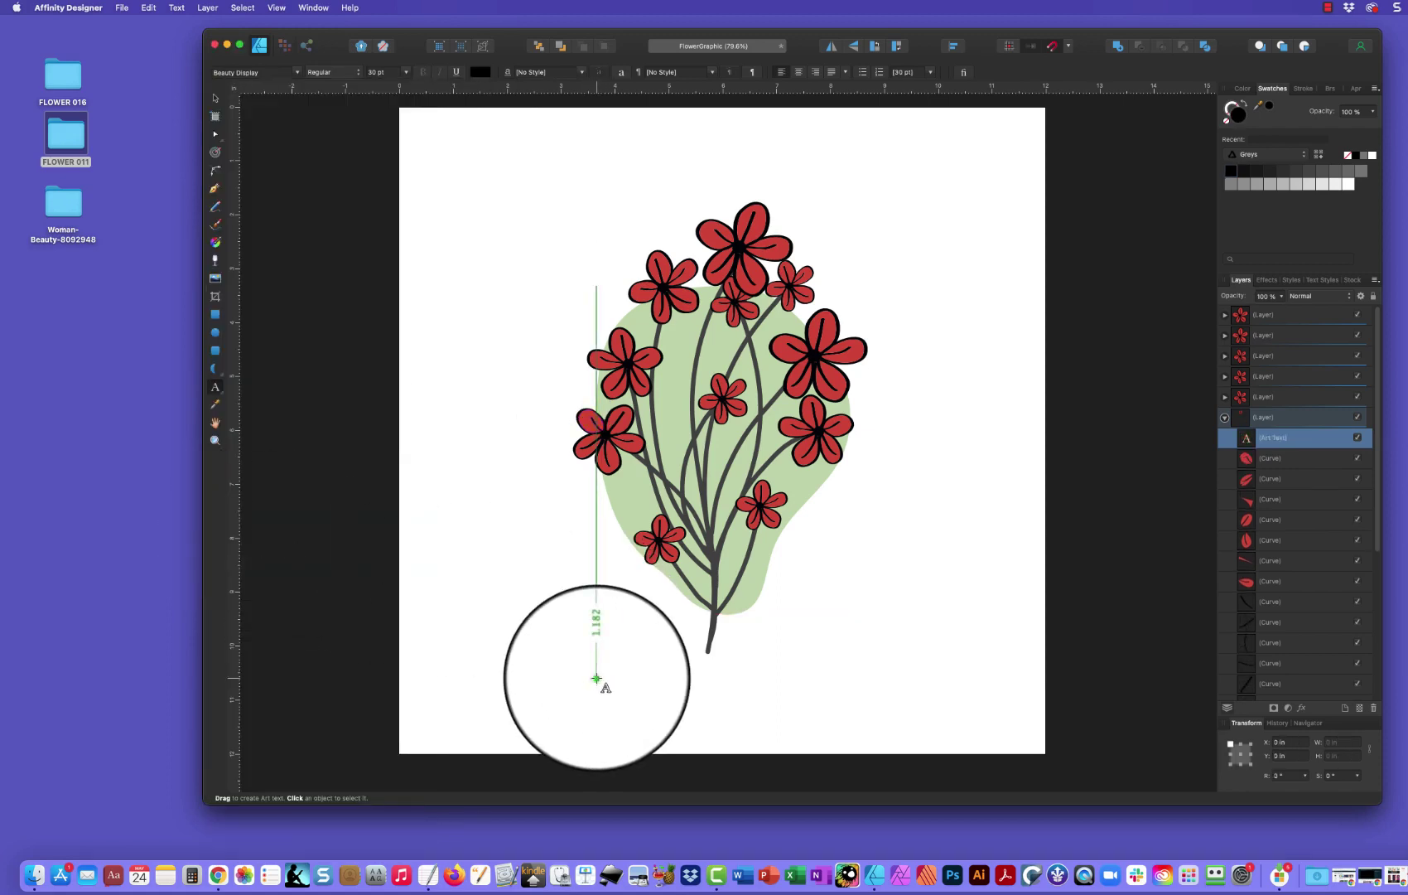
pyautogui.click(596, 679)
pyautogui.write('WHER')
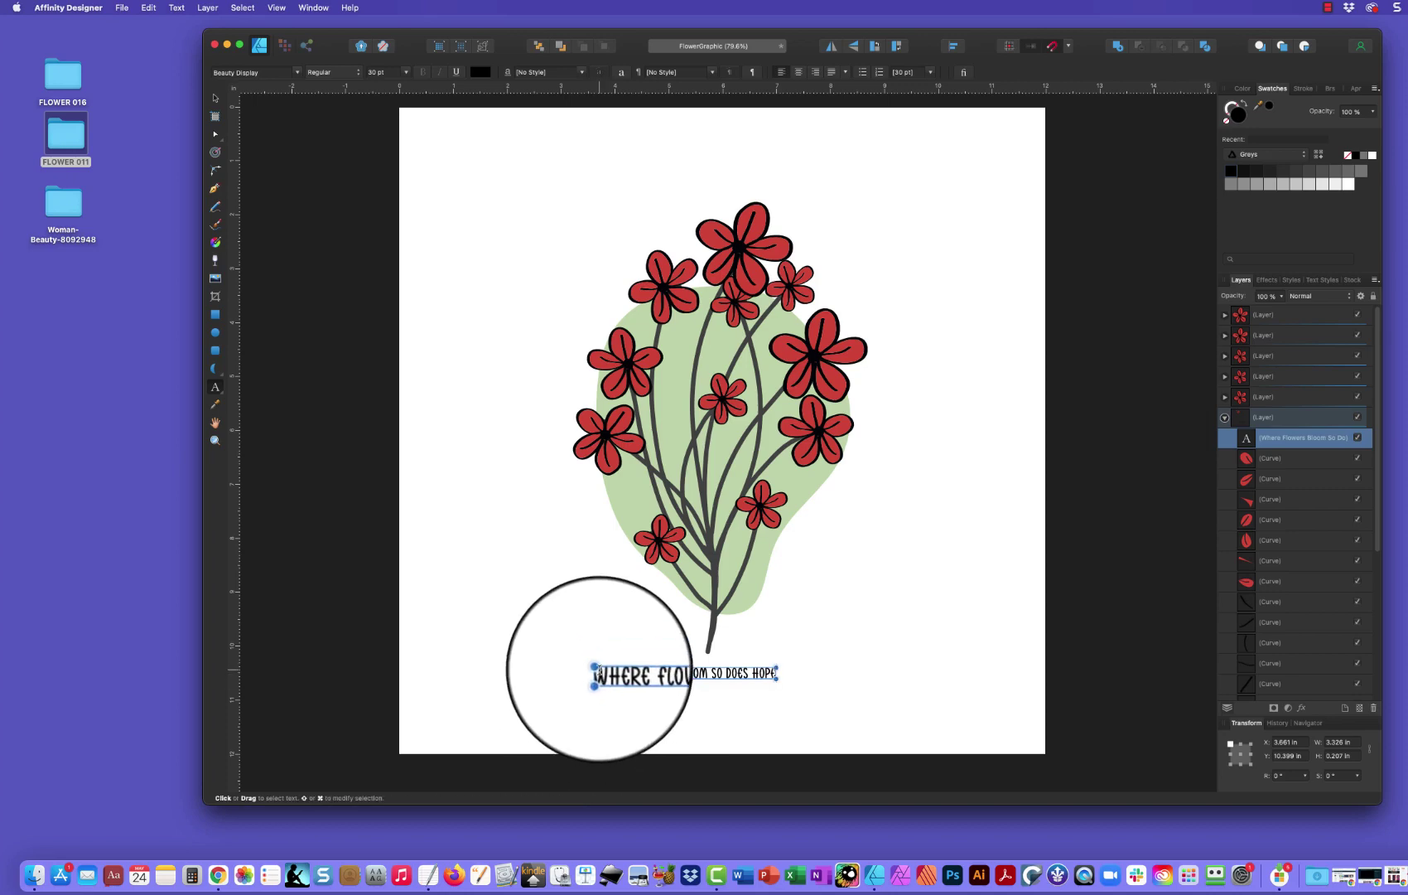
# Set the whole text line to 72 pt and move it so it sits centred beneath the stem
pyautogui.moveTo(595, 674); pyautogui.dragTo(796, 675)
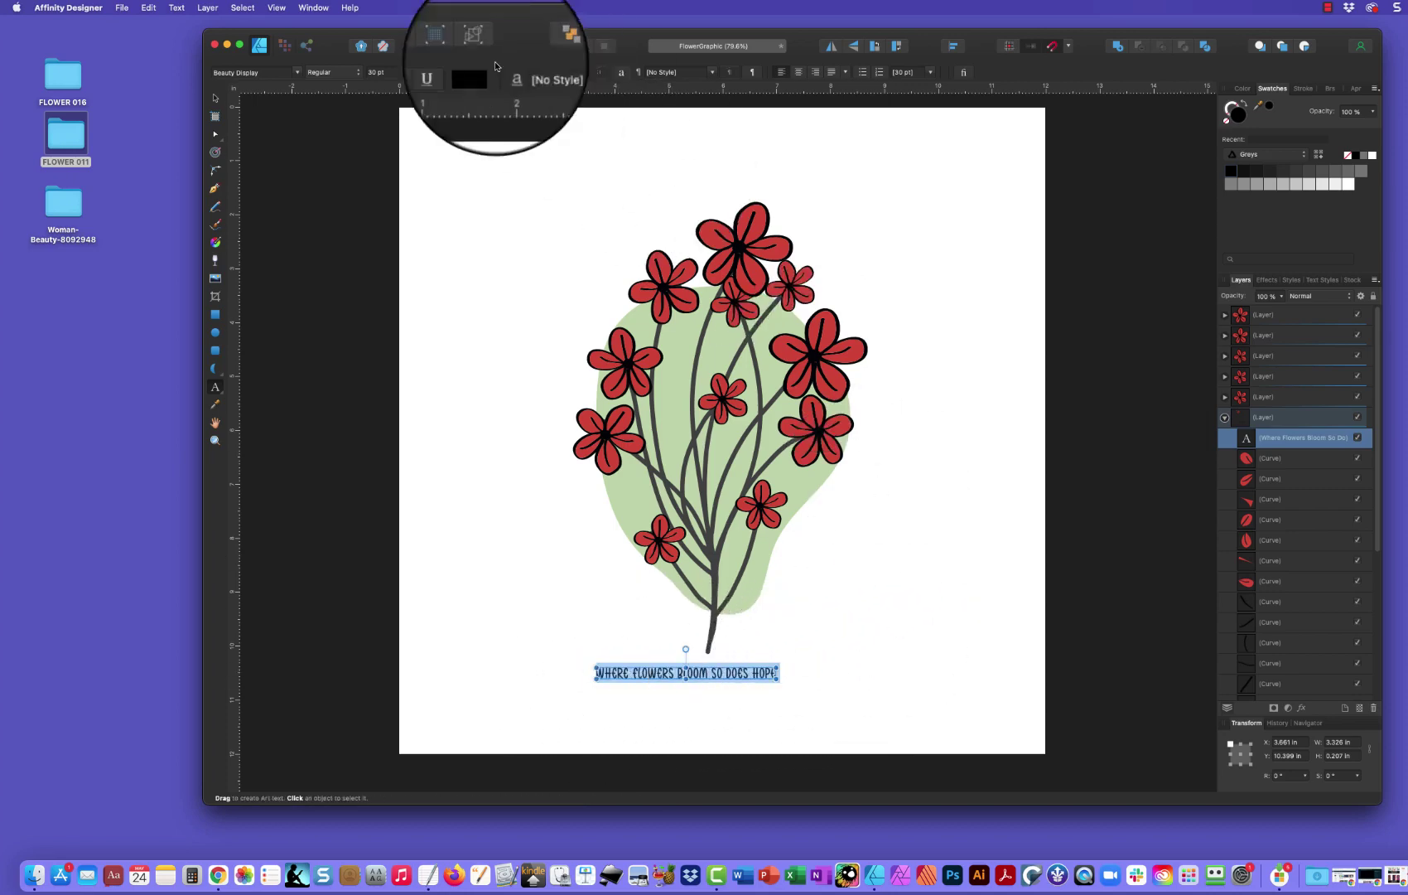
pyautogui.click(406, 72)
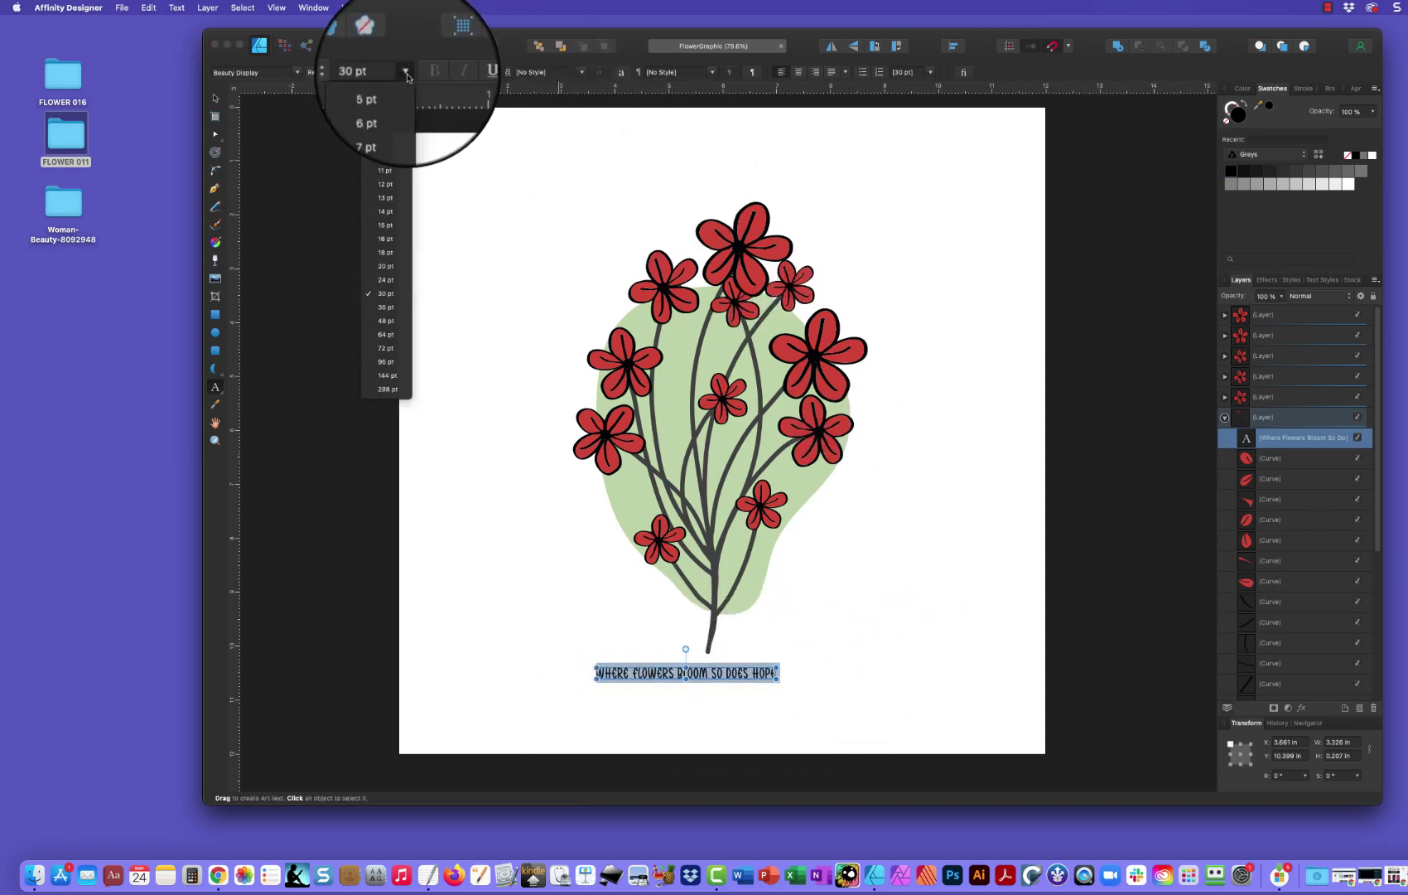
pyautogui.click(378, 352)
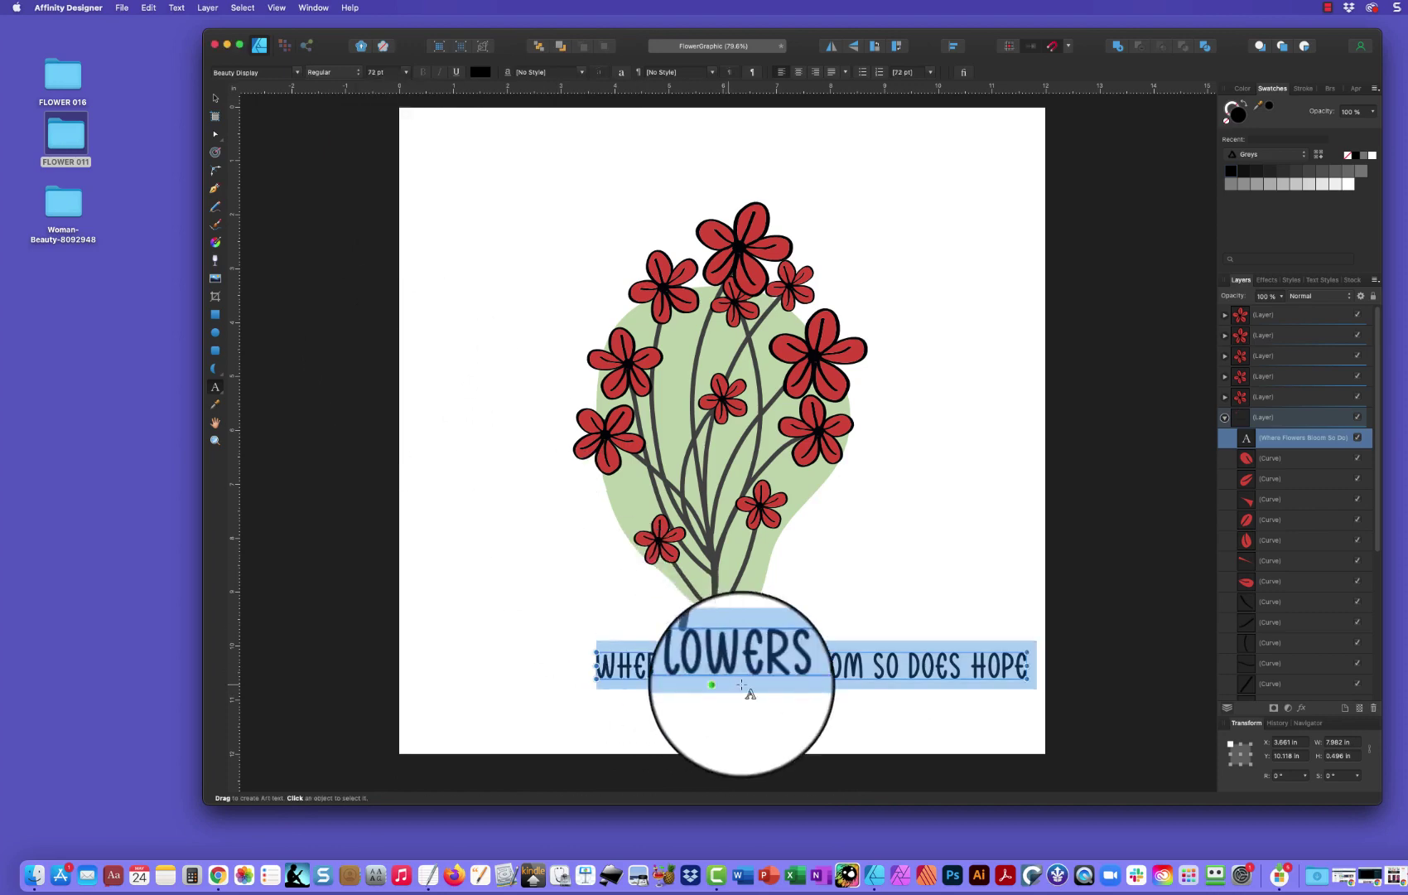
pyautogui.click(214, 99)
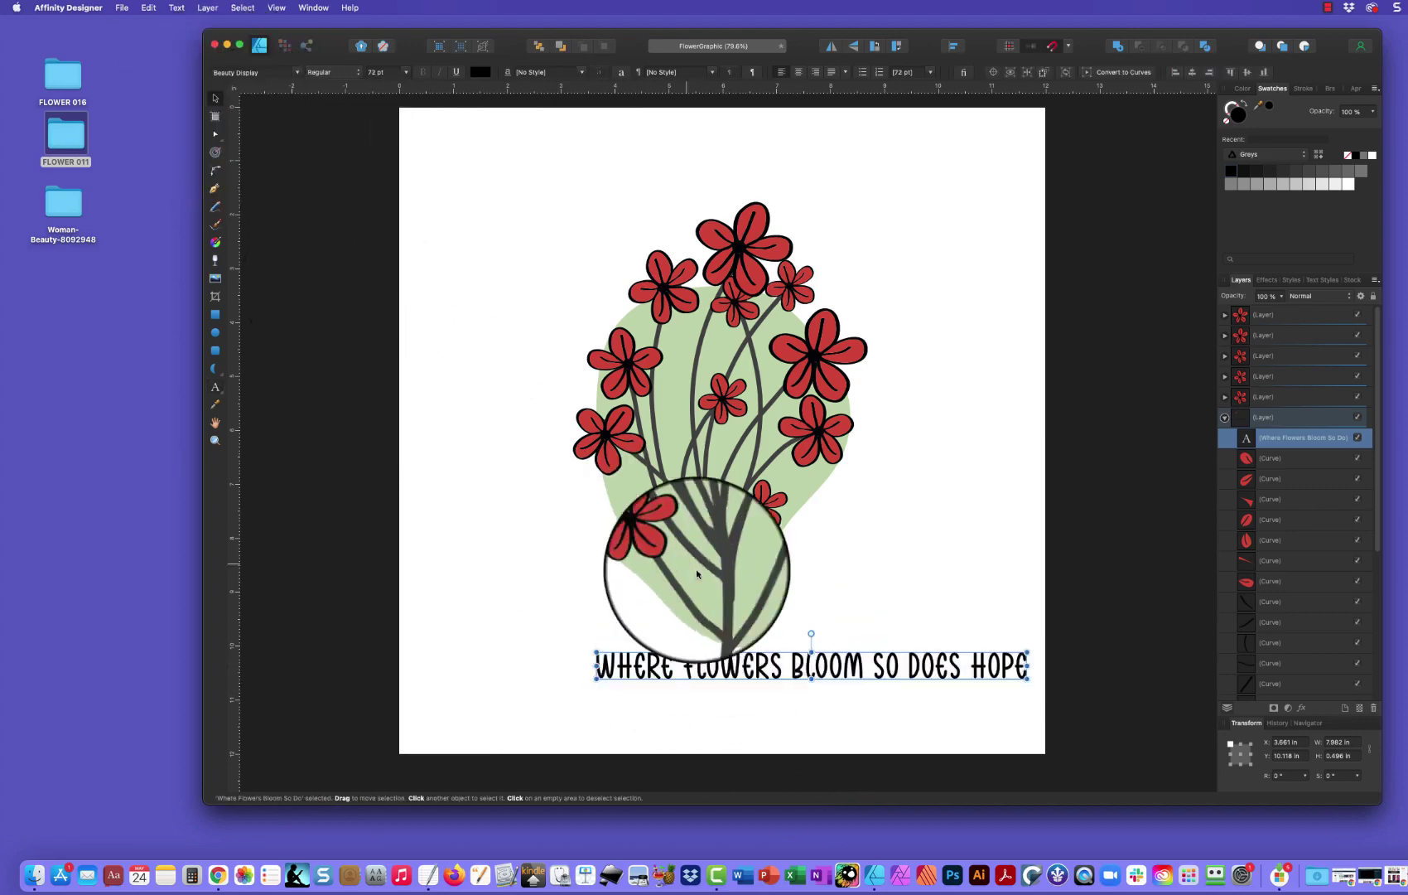
pyautogui.moveTo(797, 671); pyautogui.dragTo(692, 681)
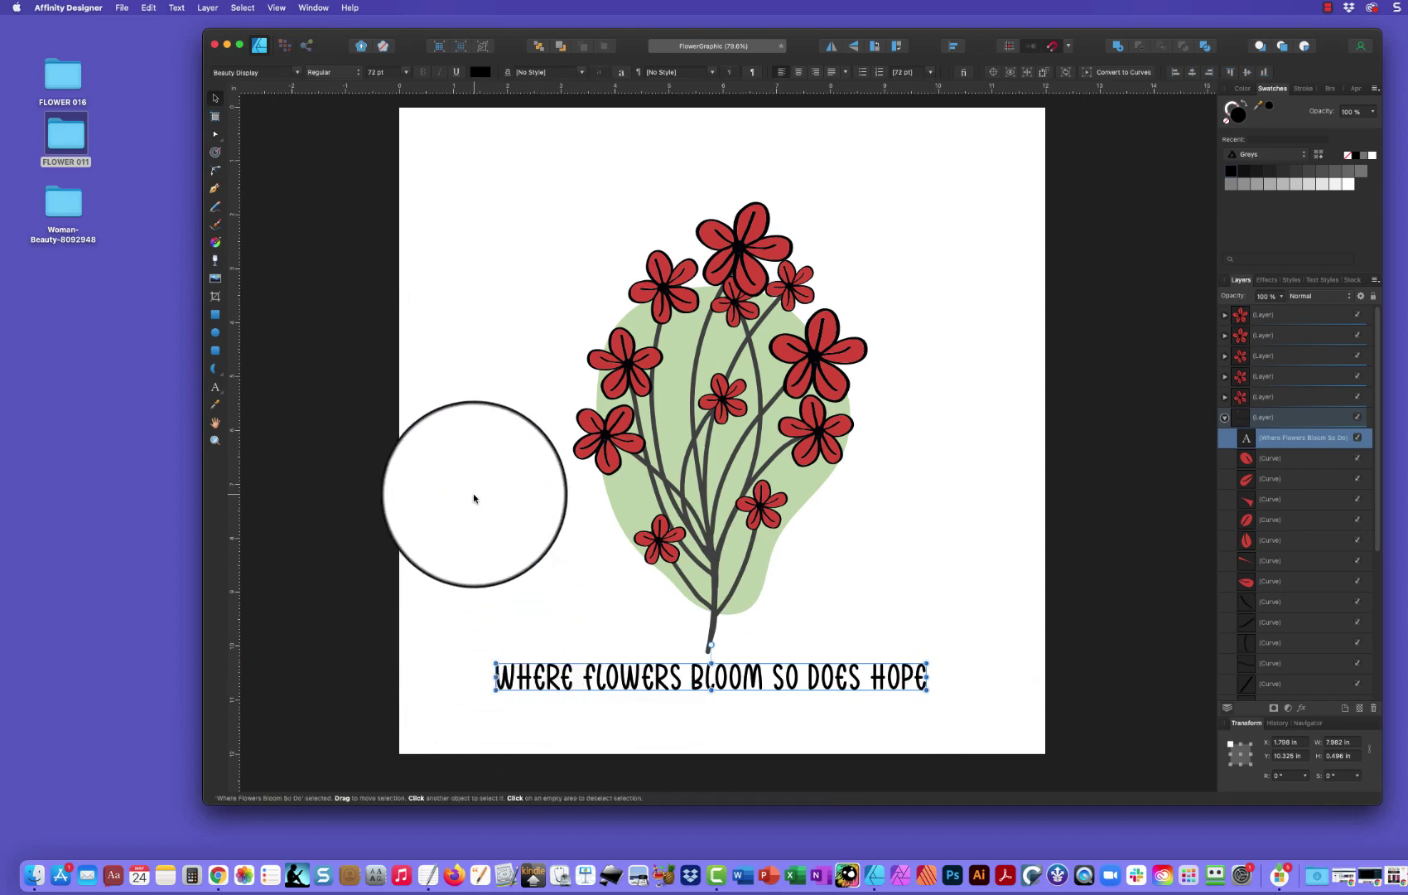
pyautogui.click(474, 498)
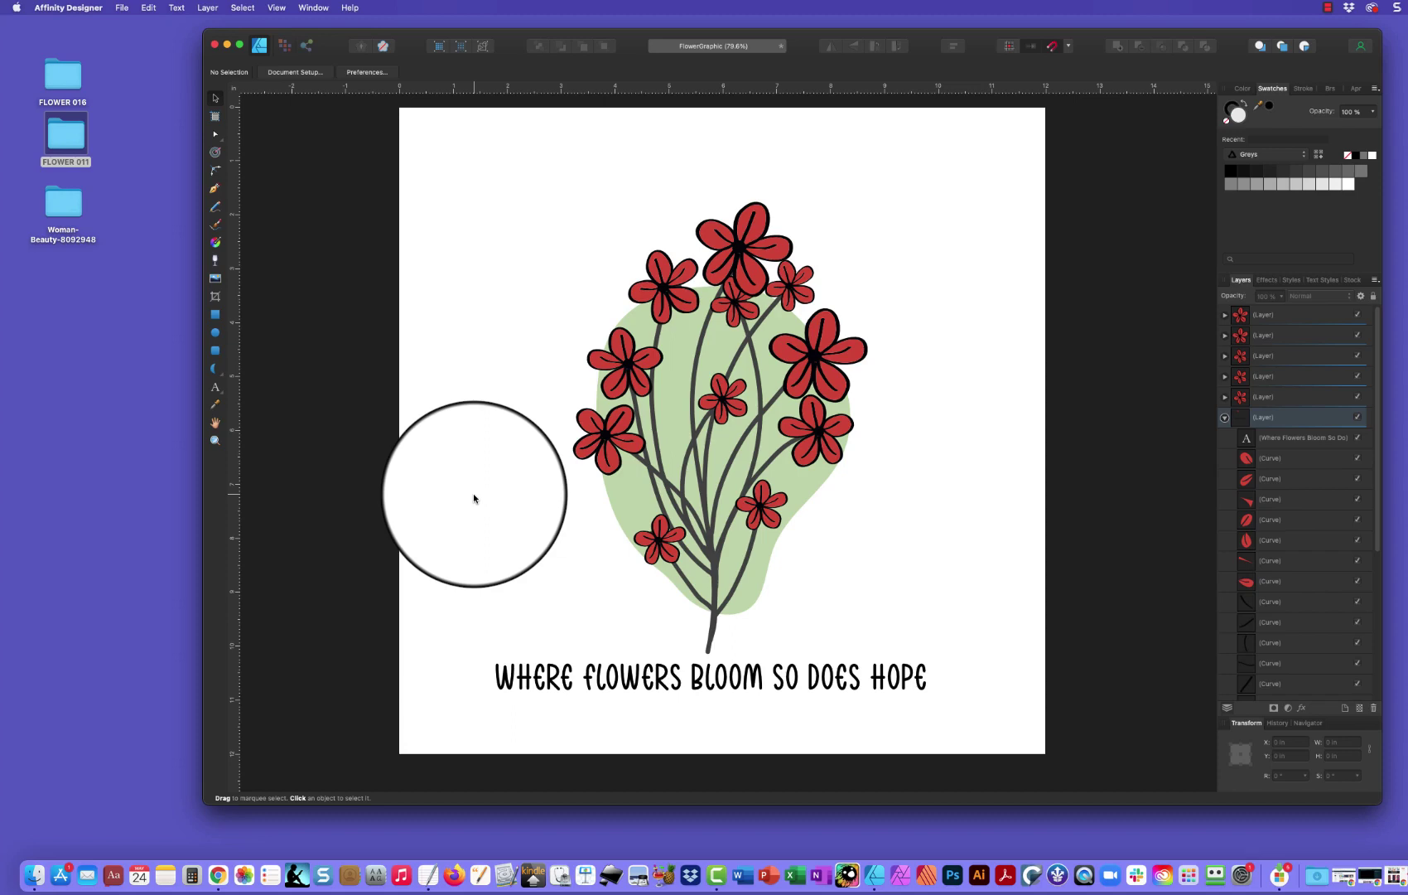
# Draw an open six-point Pen curve, about 5 by 8 in, around the bouquet's left side and top, and shift it slightly outward
pyautogui.click(214, 192)
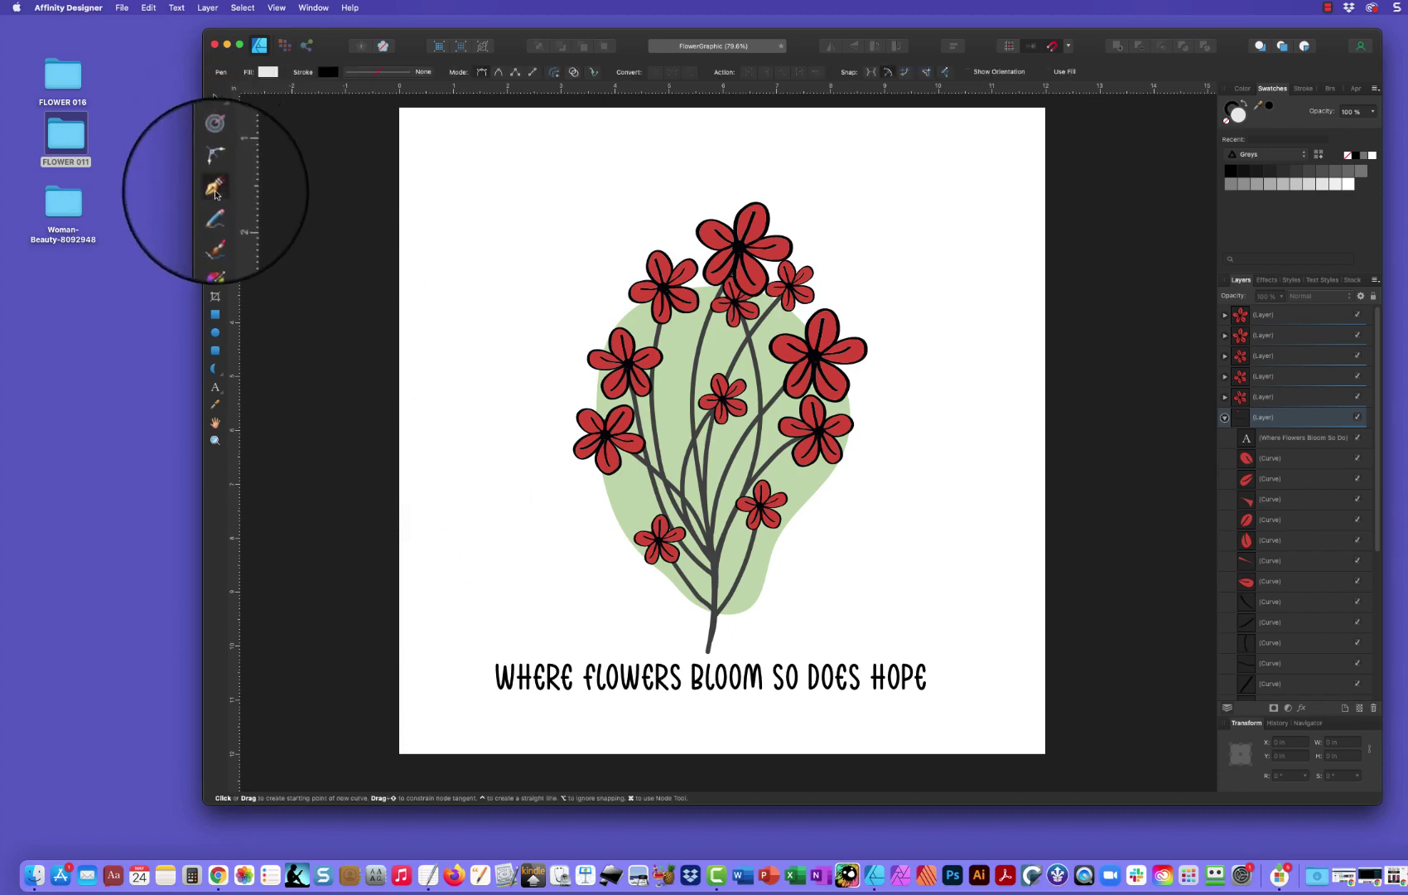
pyautogui.click(686, 622)
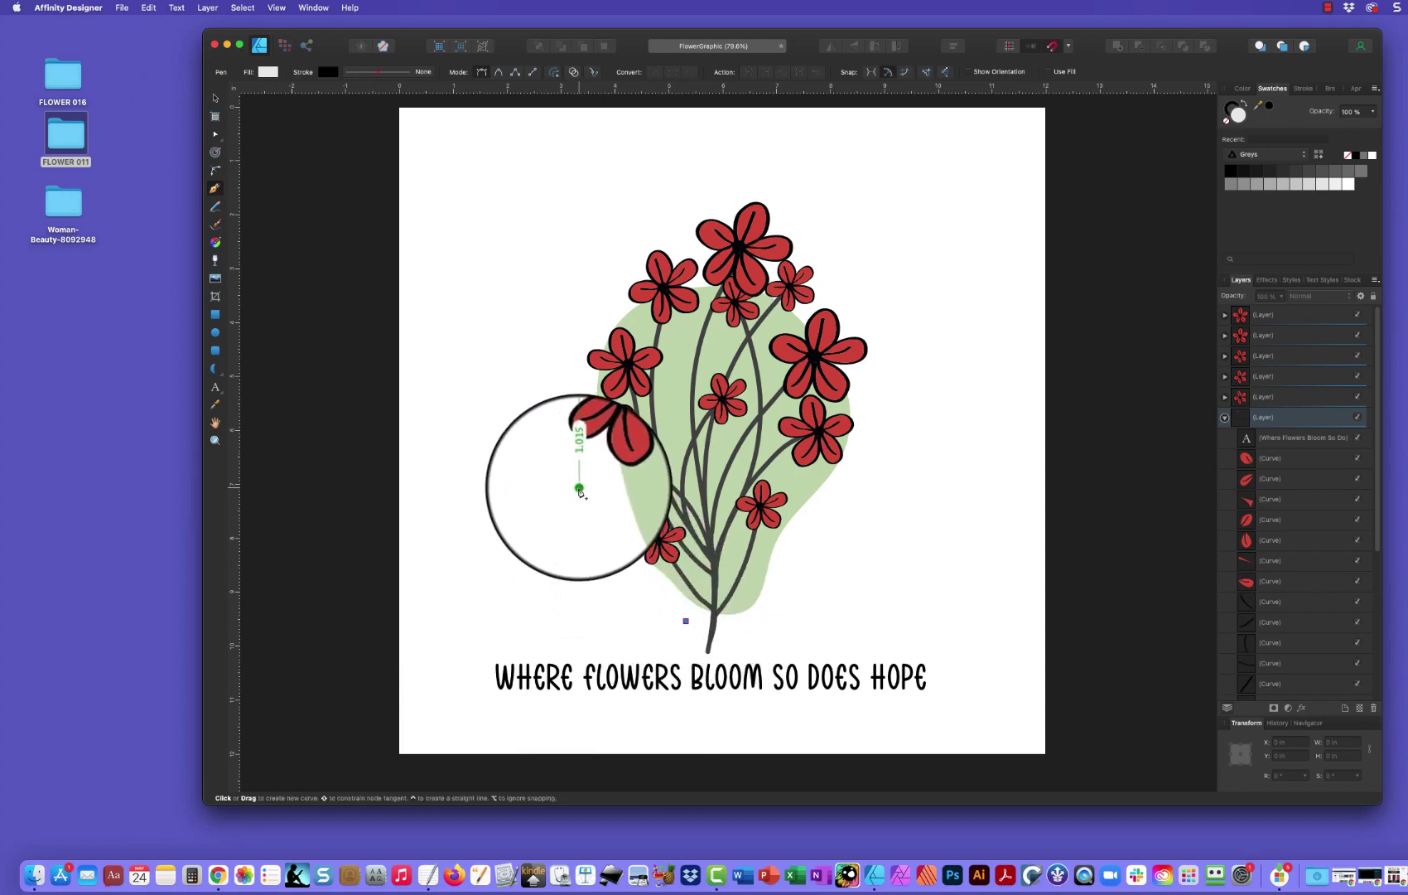
pyautogui.click(579, 488)
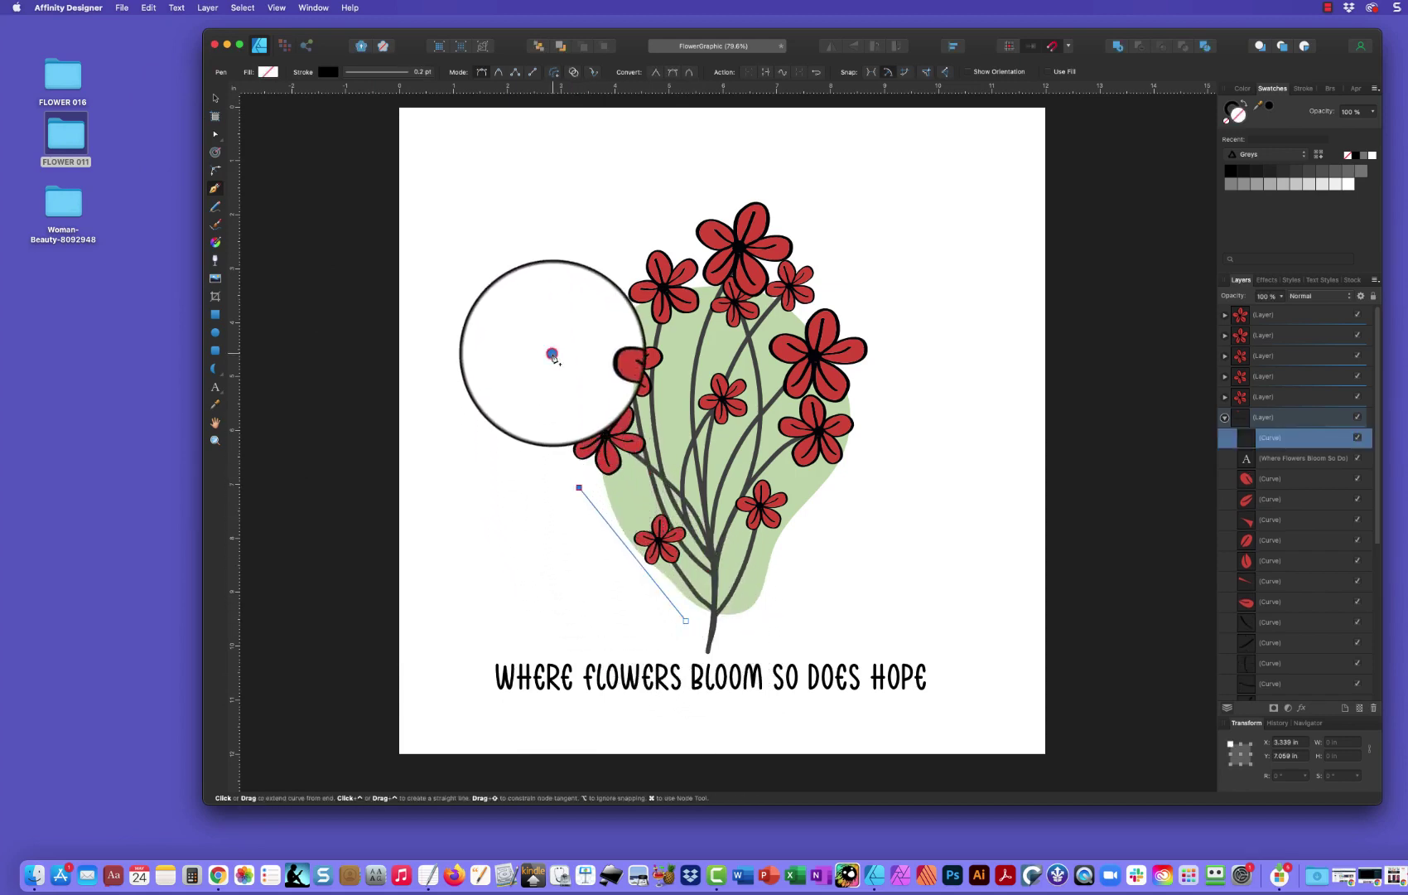
pyautogui.click(551, 354)
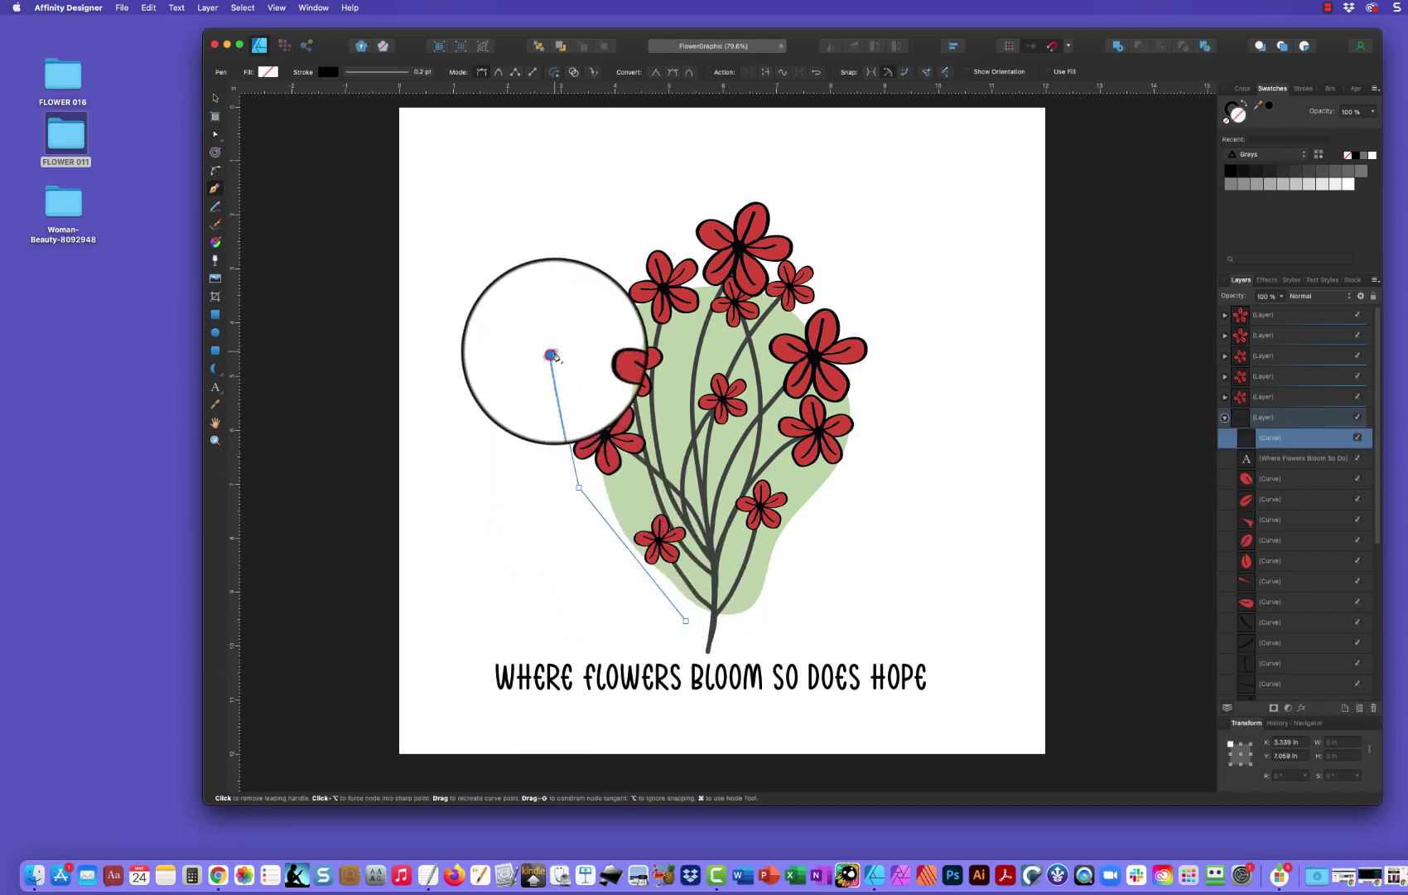
pyautogui.click(603, 254)
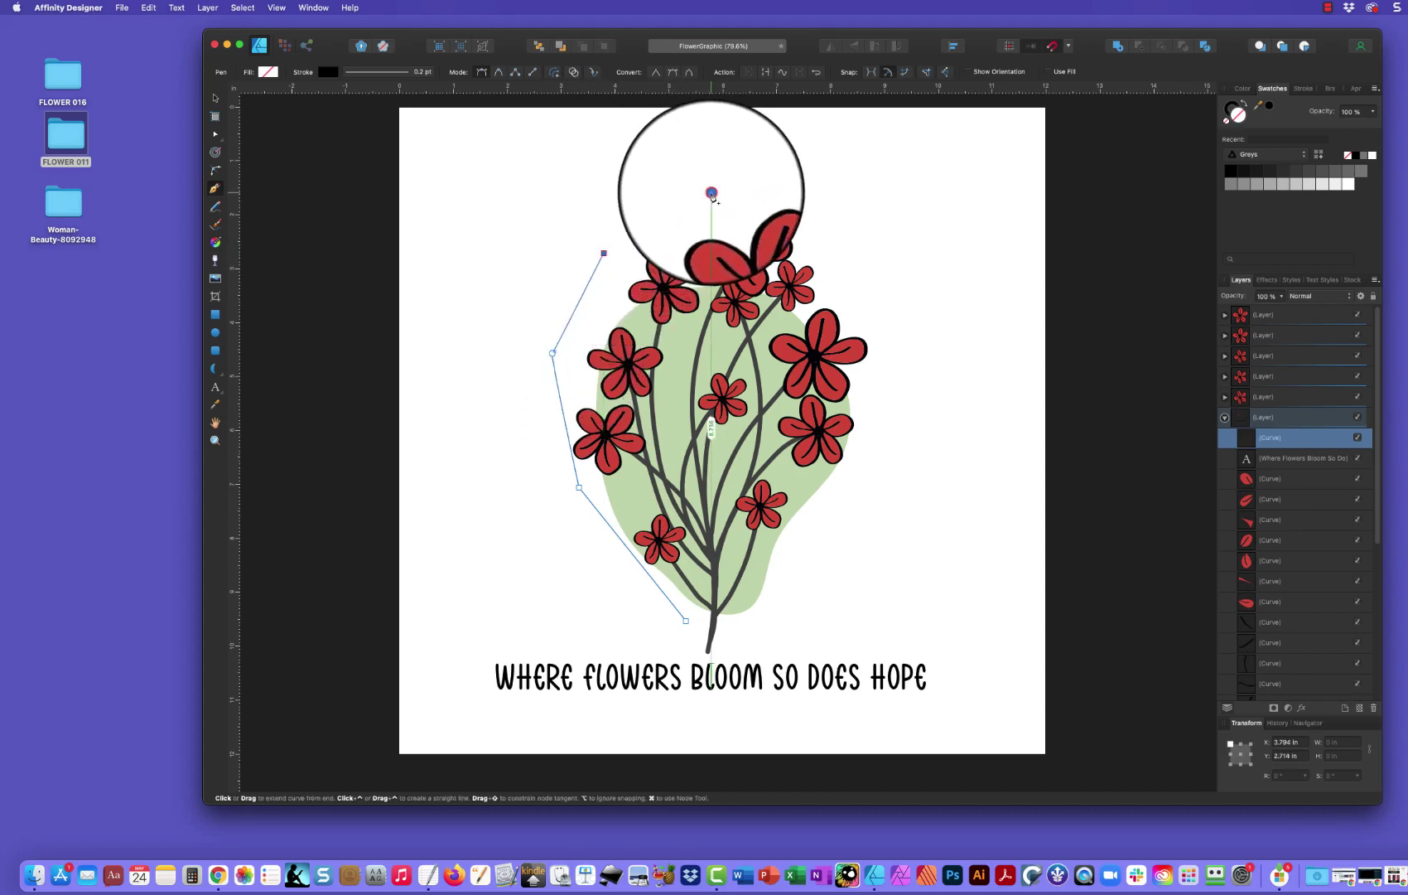
pyautogui.click(712, 193)
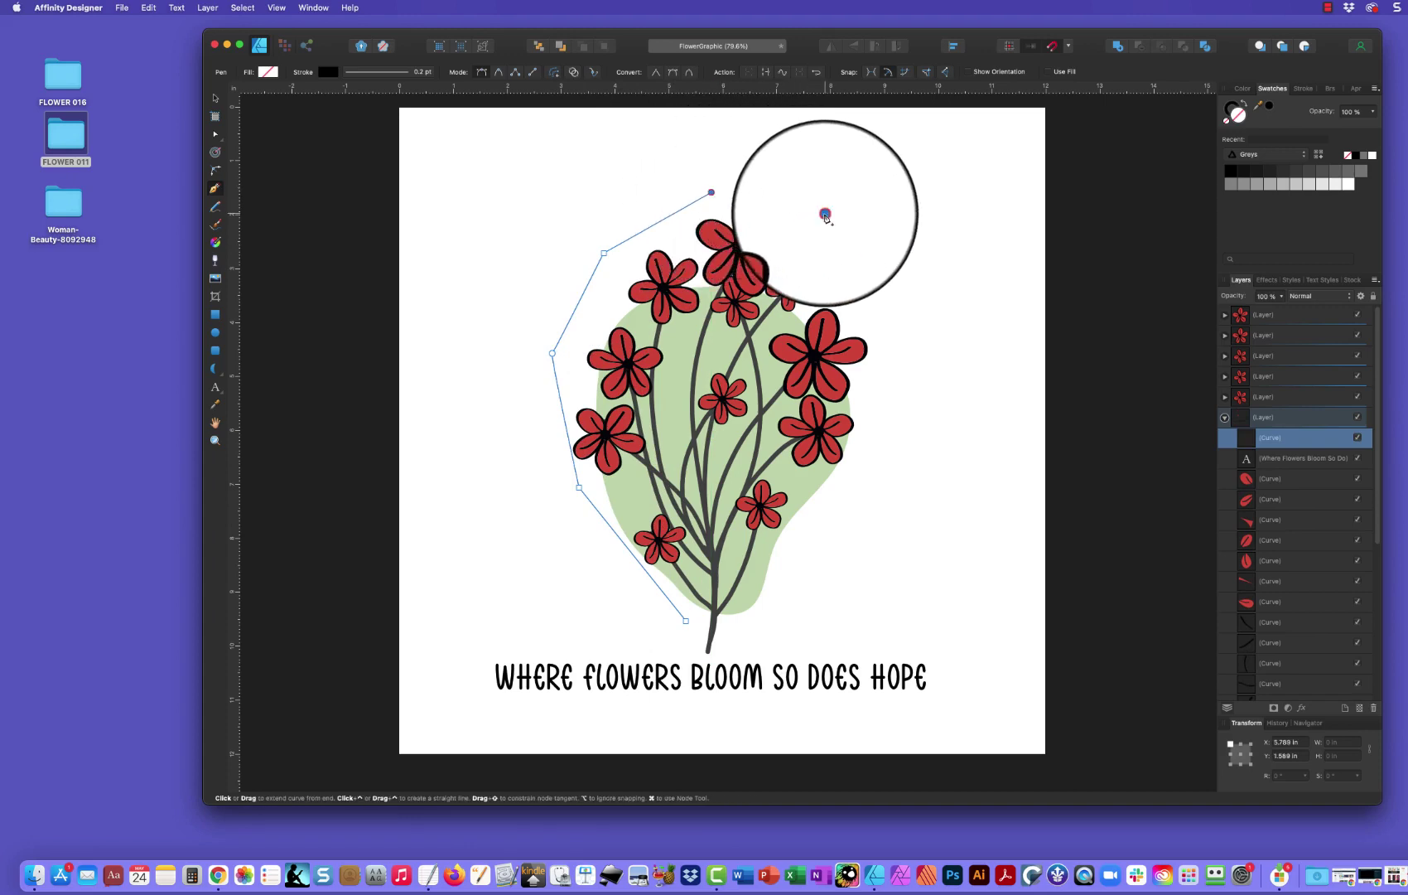
pyautogui.click(825, 214)
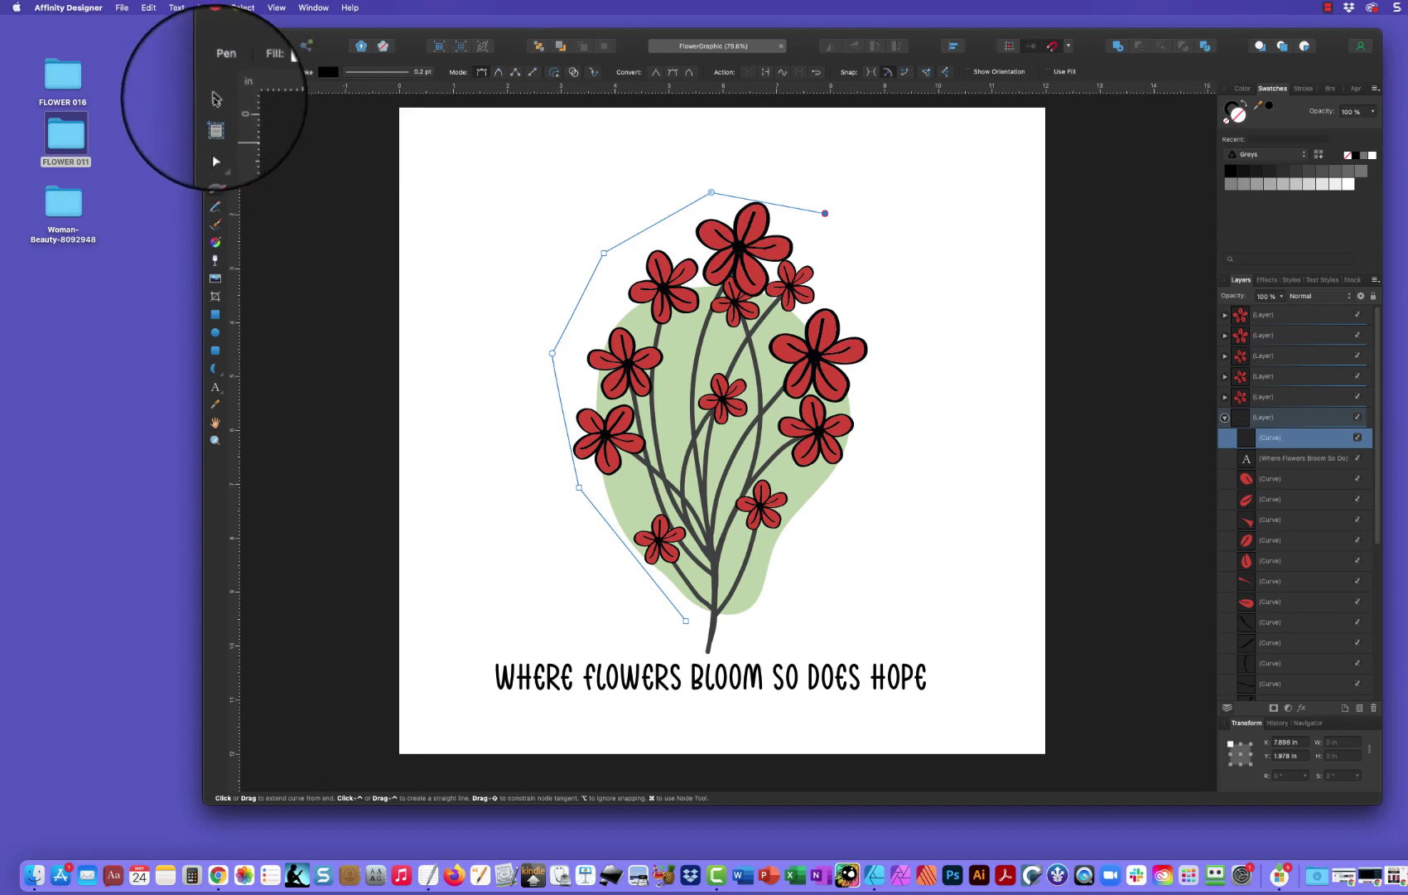
pyautogui.click(215, 97)
pyautogui.moveTo(564, 338); pyautogui.dragTo(551, 331)
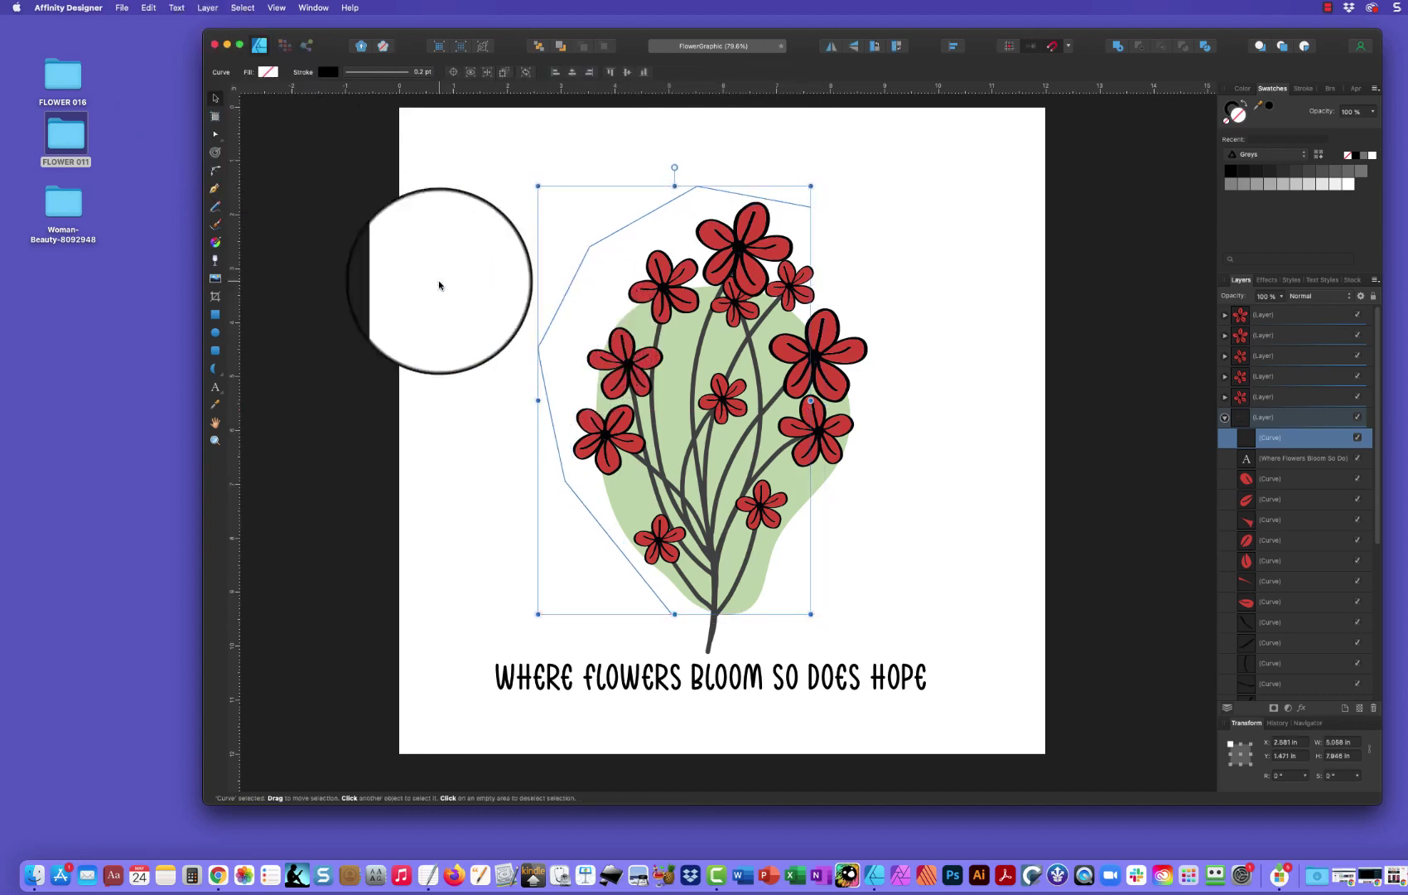
# Convert the curve's upper-left, left, lower-left and bottom end nodes to smooth nodes with the Node tool
pyautogui.press('p')
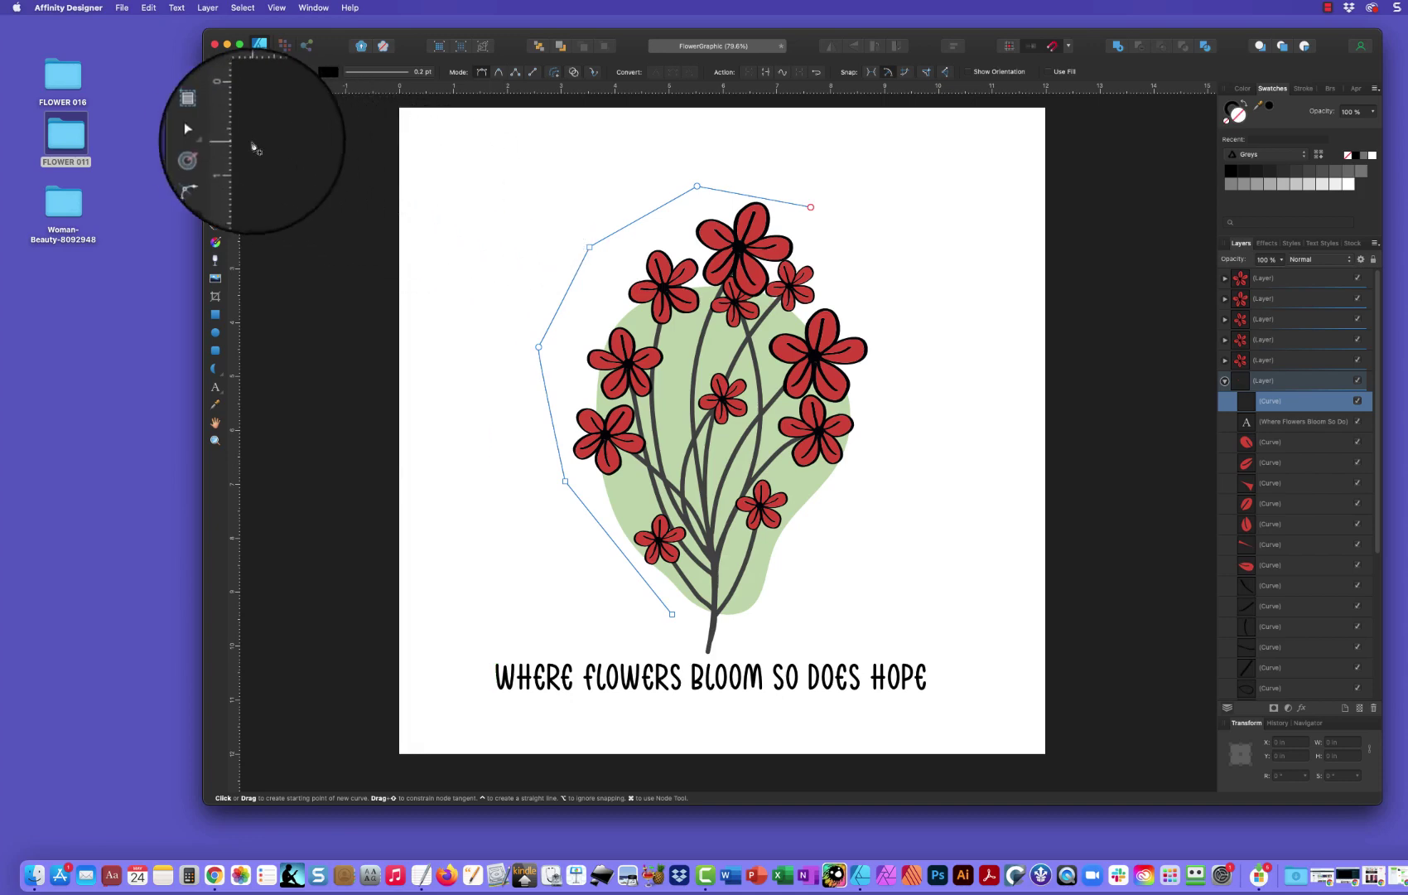
pyautogui.click(216, 135)
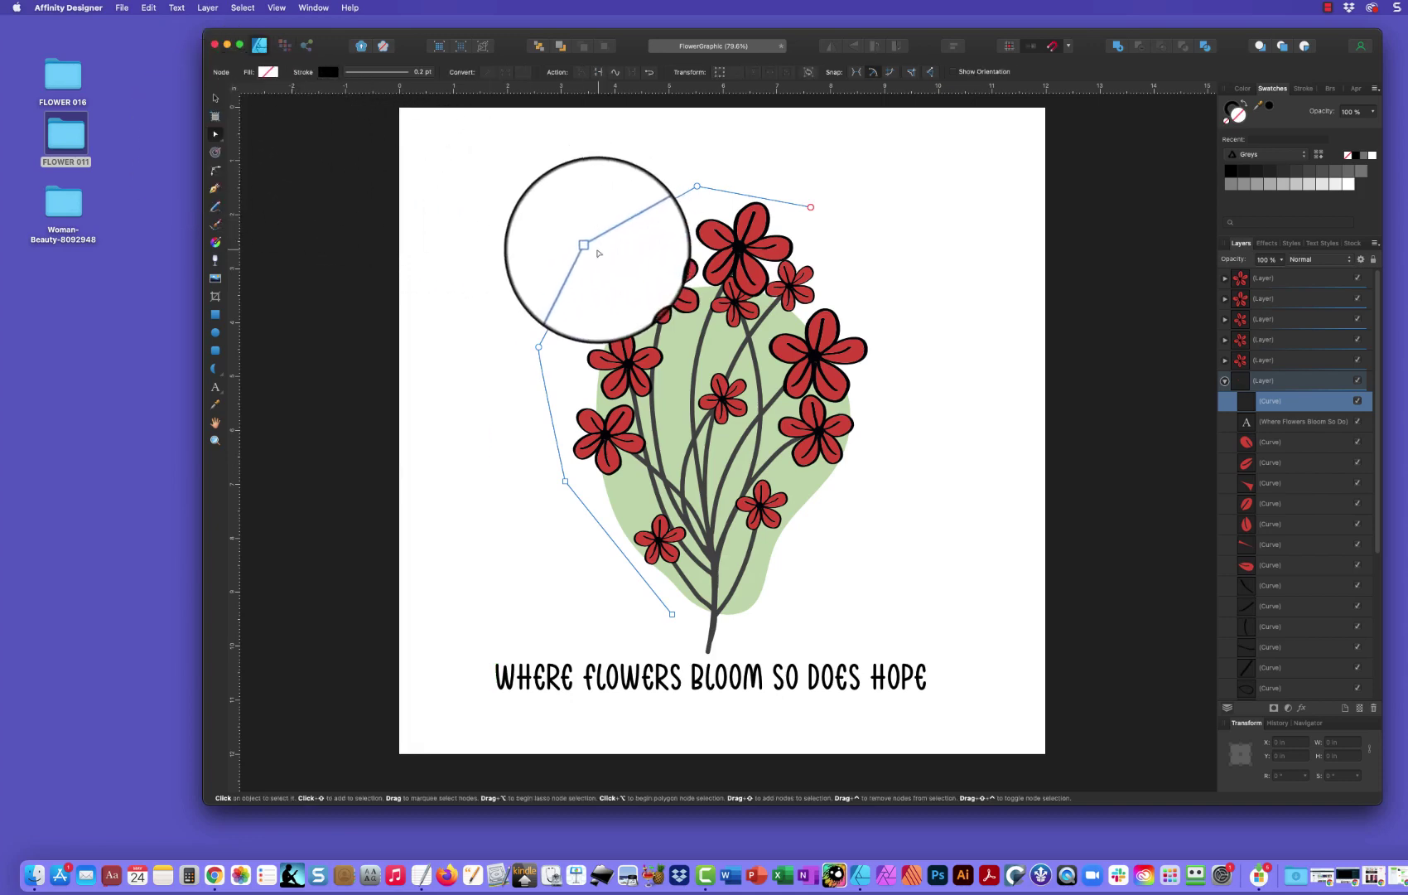
pyautogui.click(589, 246)
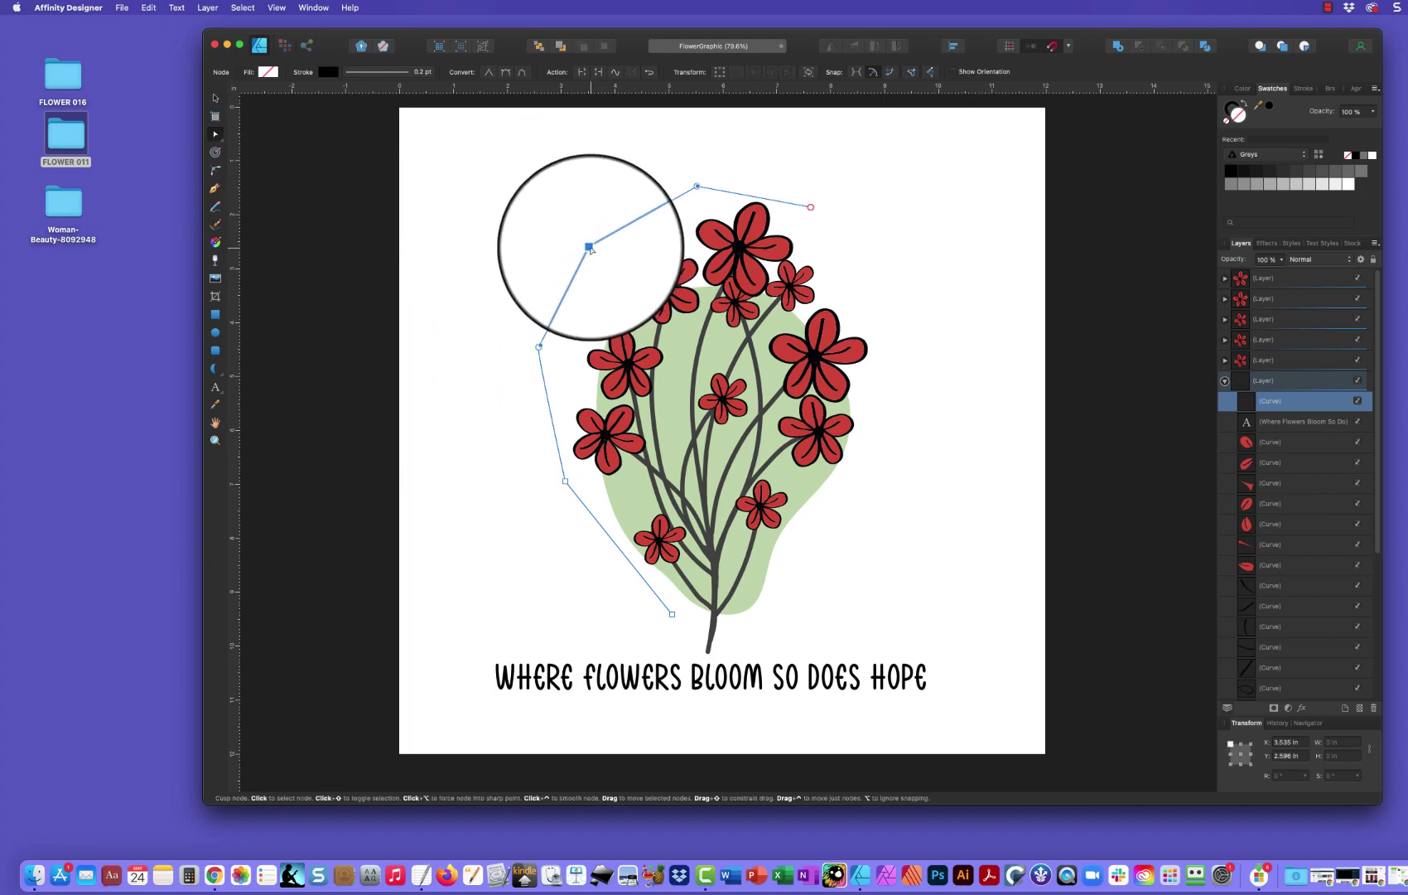
pyautogui.click(506, 74)
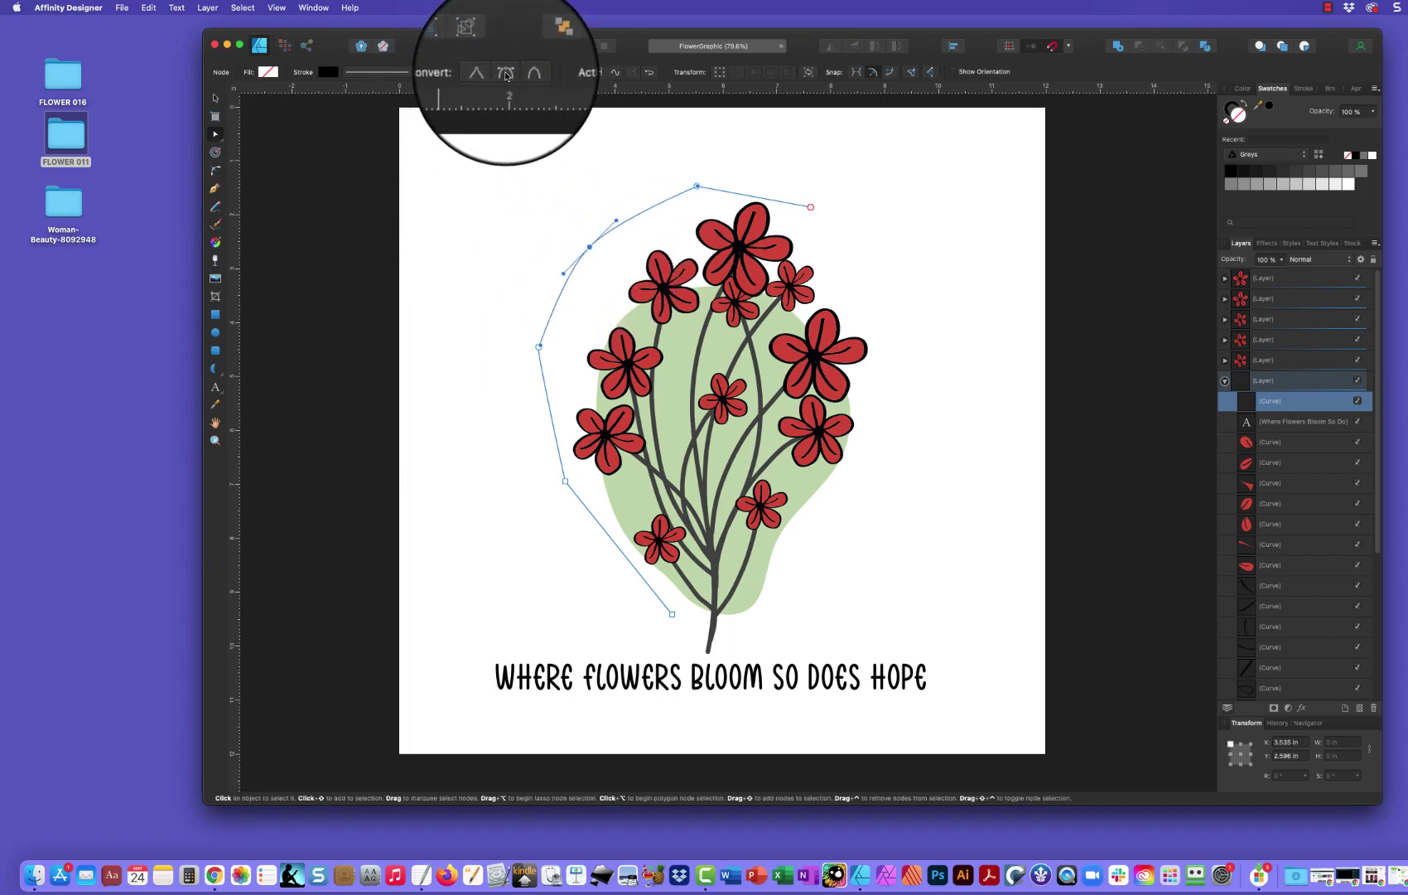
pyautogui.click(539, 347)
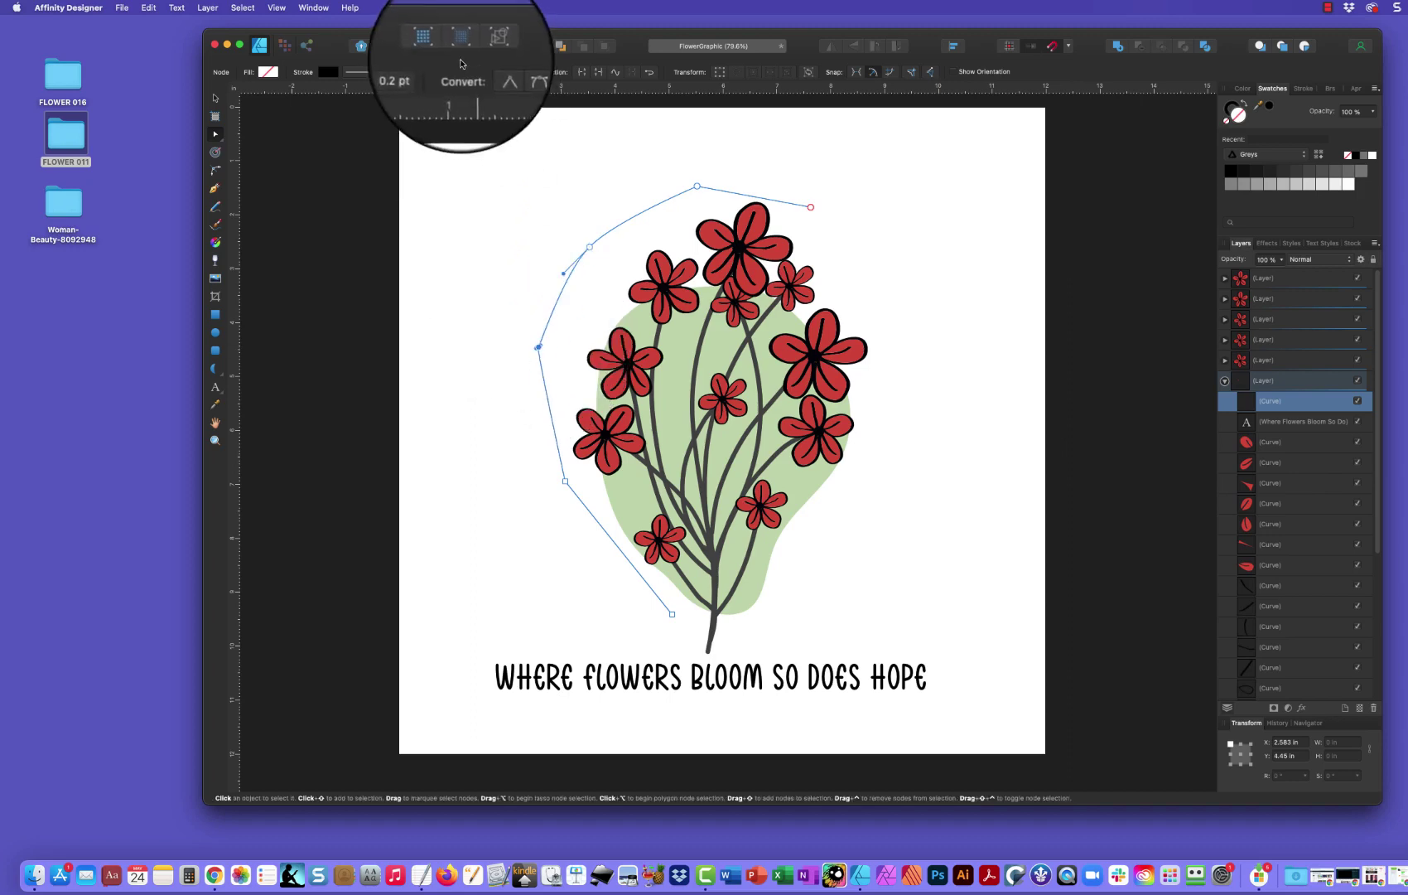
pyautogui.click(506, 73)
pyautogui.click(565, 481)
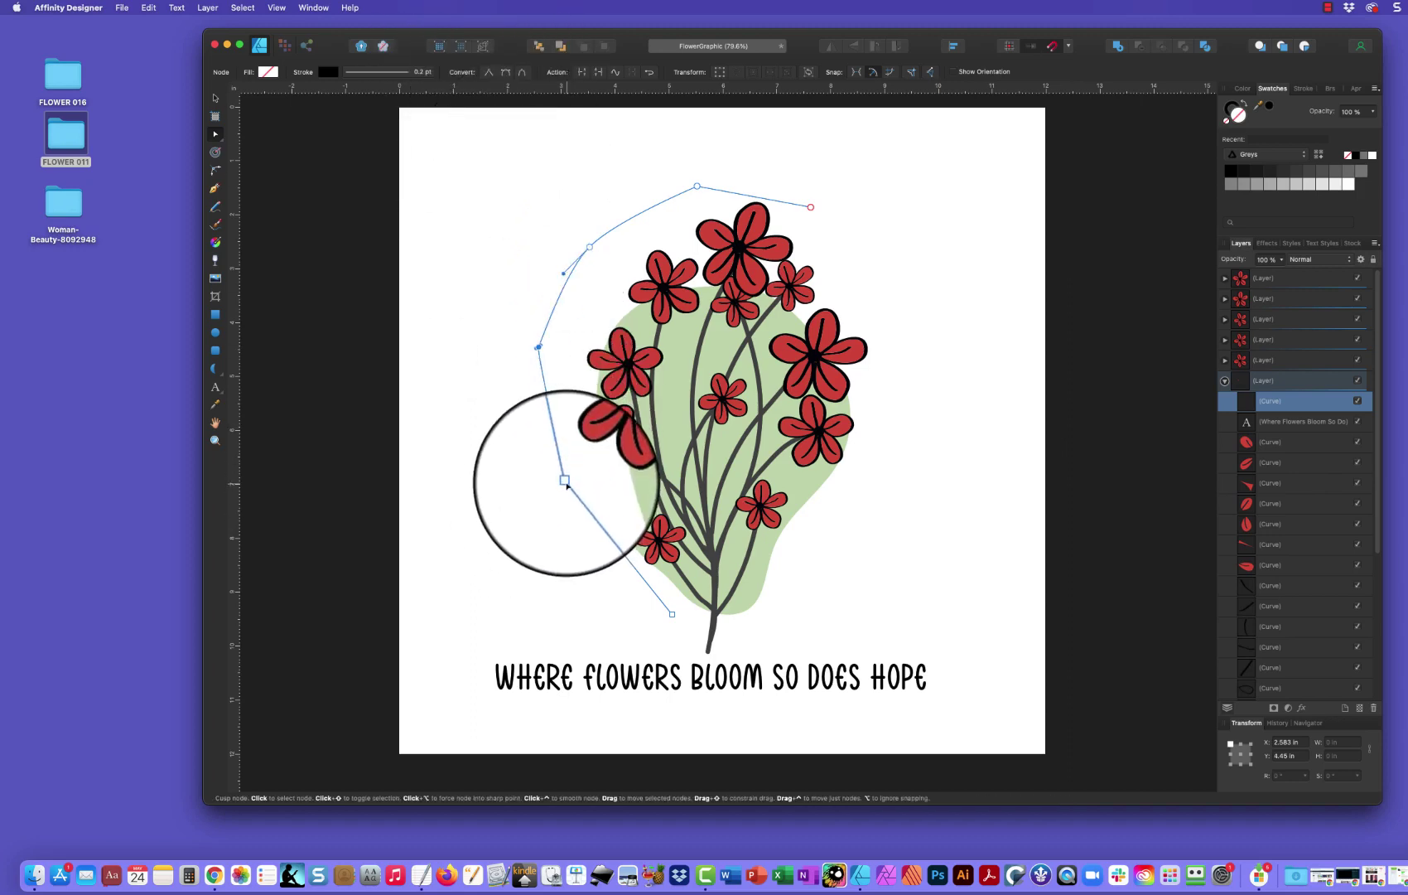
pyautogui.click(506, 73)
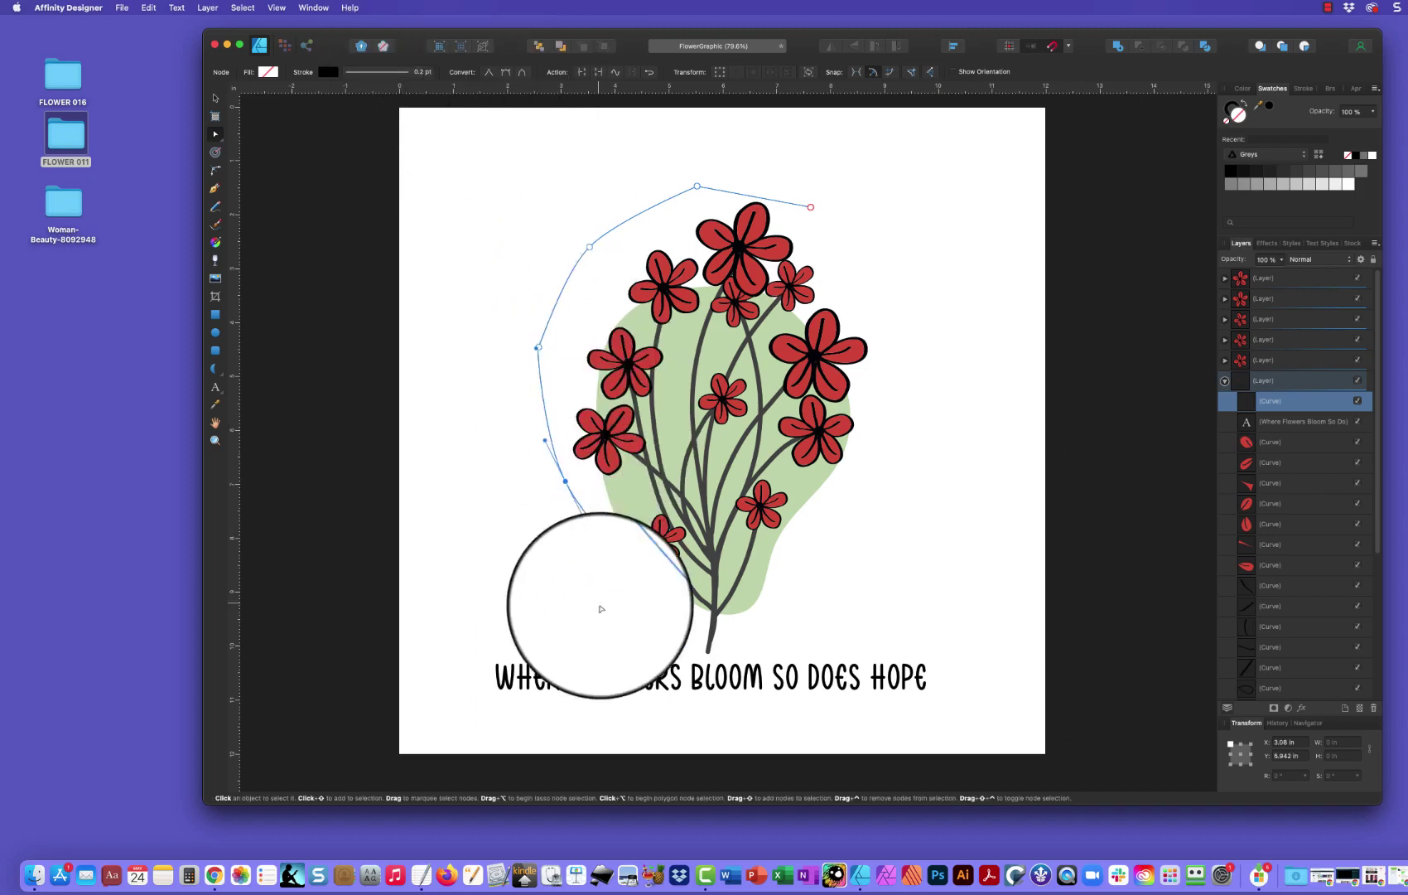
pyautogui.click(672, 614)
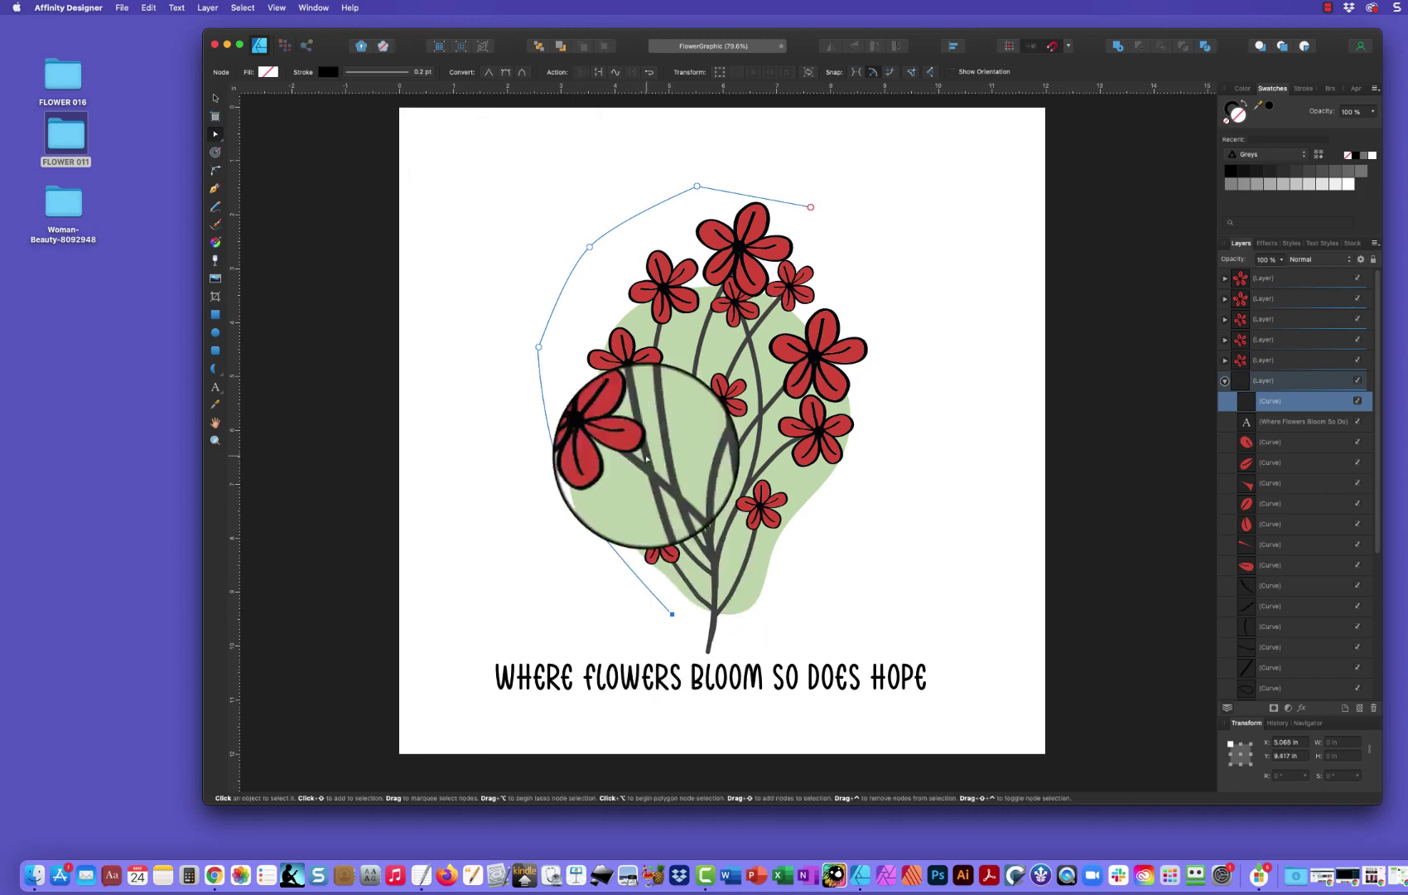
pyautogui.click(506, 73)
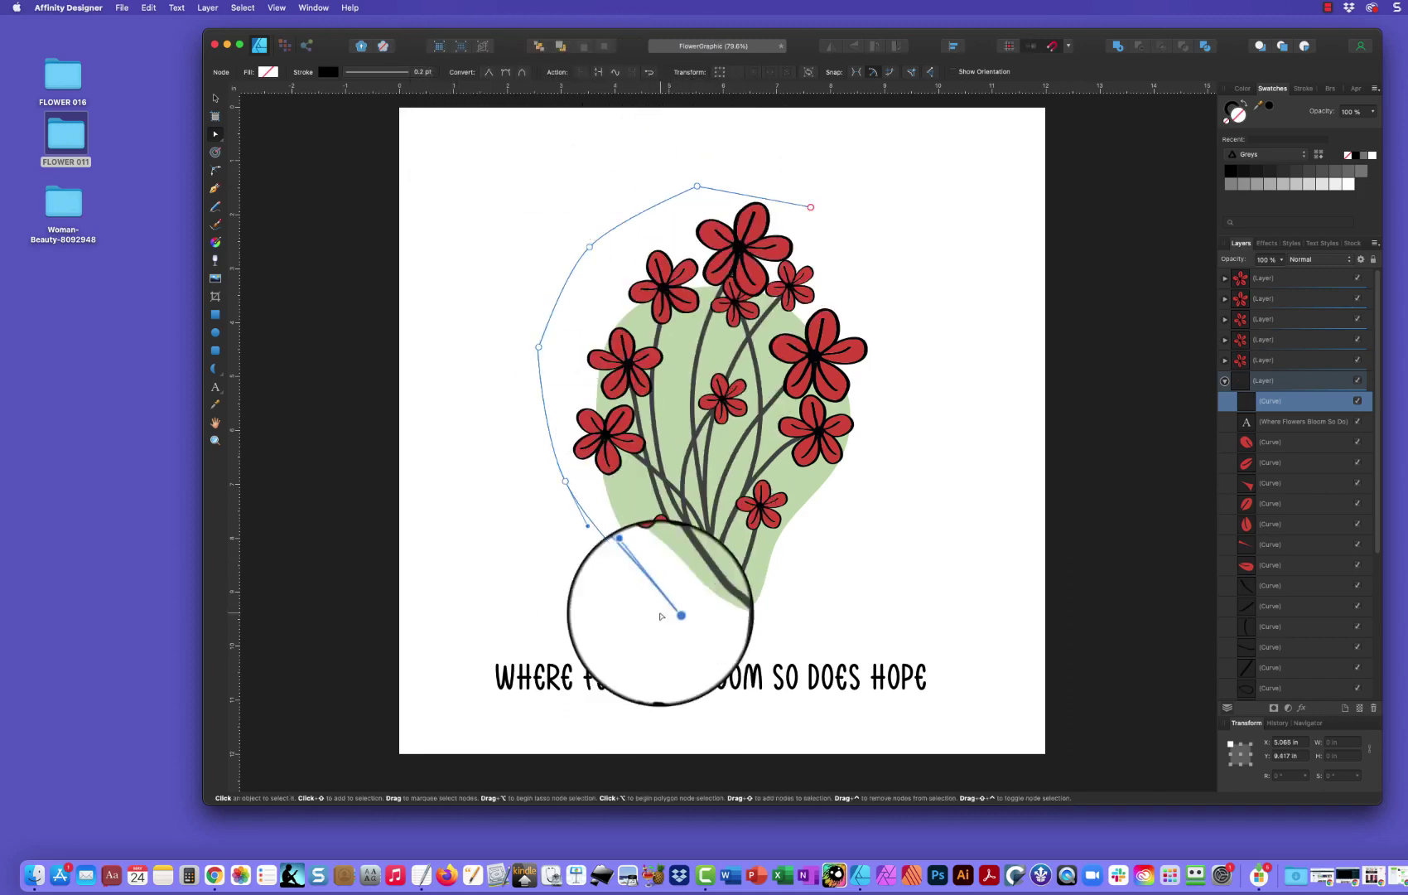
# Bow the curve outward around the bouquet by adjusting the handles at its lower end, left side and upper-left corner
pyautogui.moveTo(637, 572); pyautogui.dragTo(654, 573)
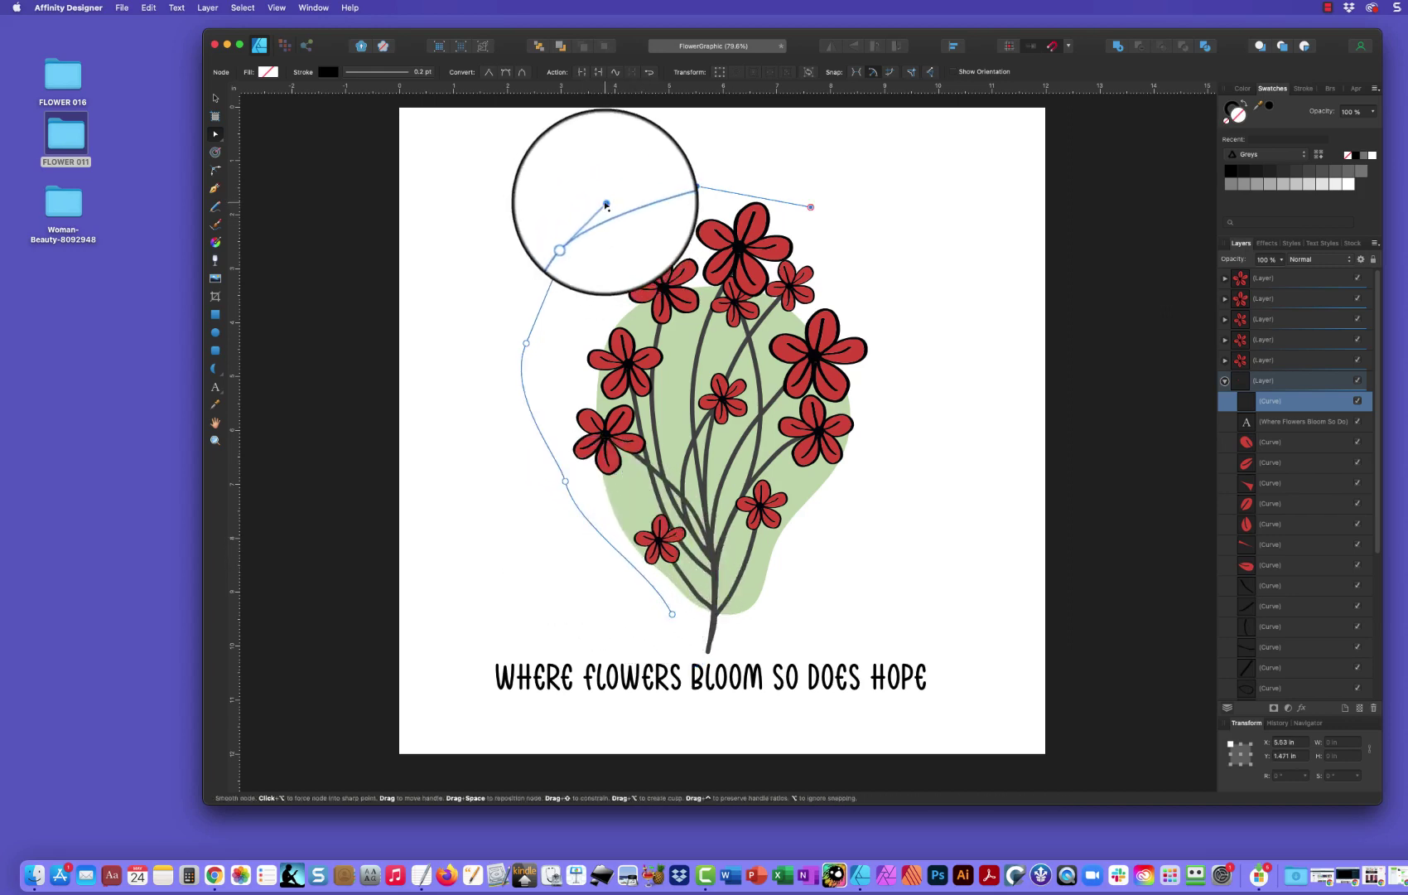
pyautogui.moveTo(607, 207); pyautogui.dragTo(596, 185)
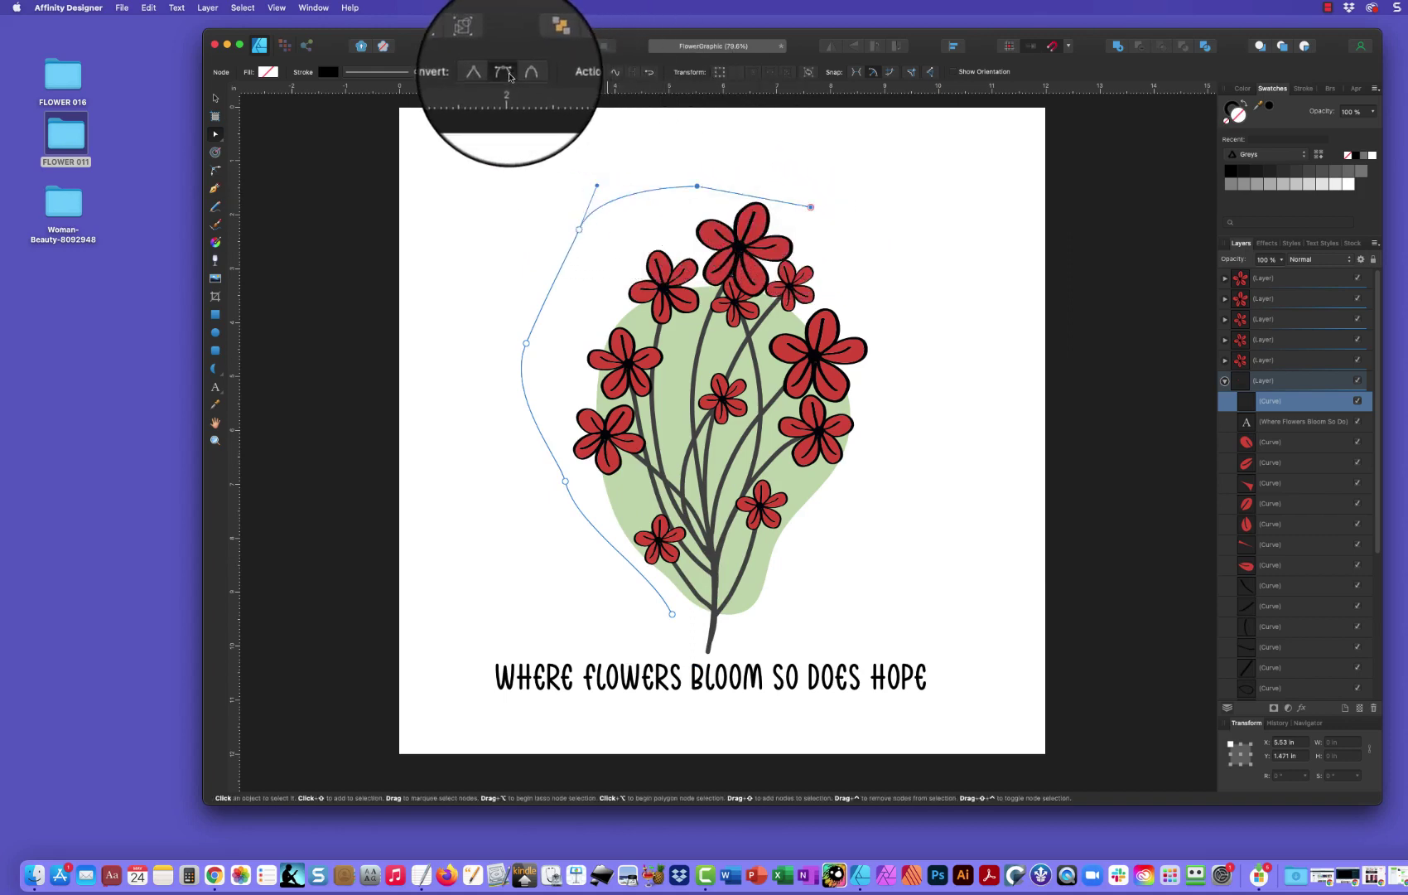
pyautogui.click(634, 170)
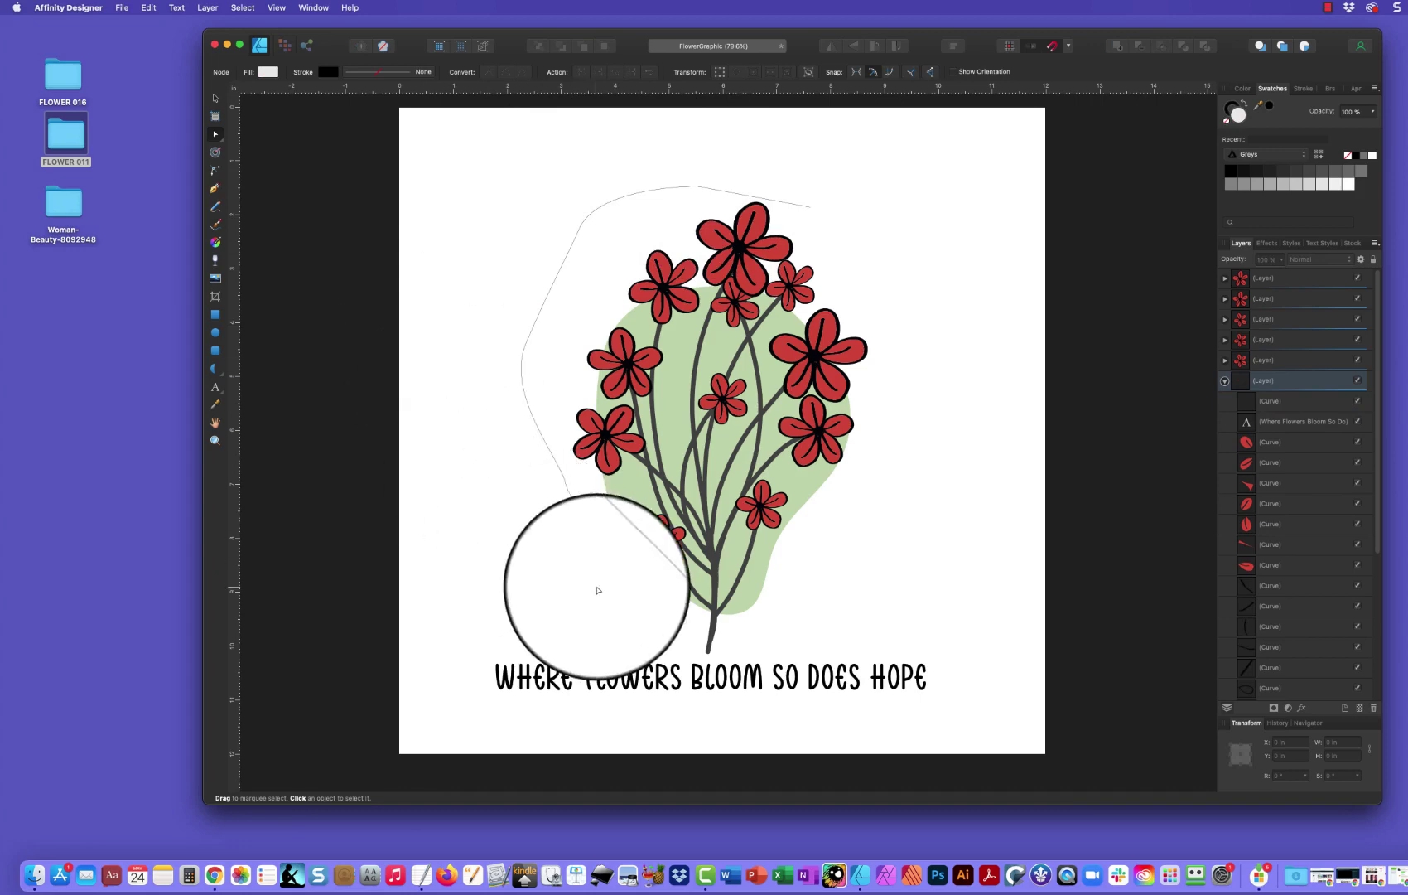
# Refine both ends of the curve by adding a node near each, lowering the bottom end and raising the top-right segment slightly
pyautogui.click(617, 551)
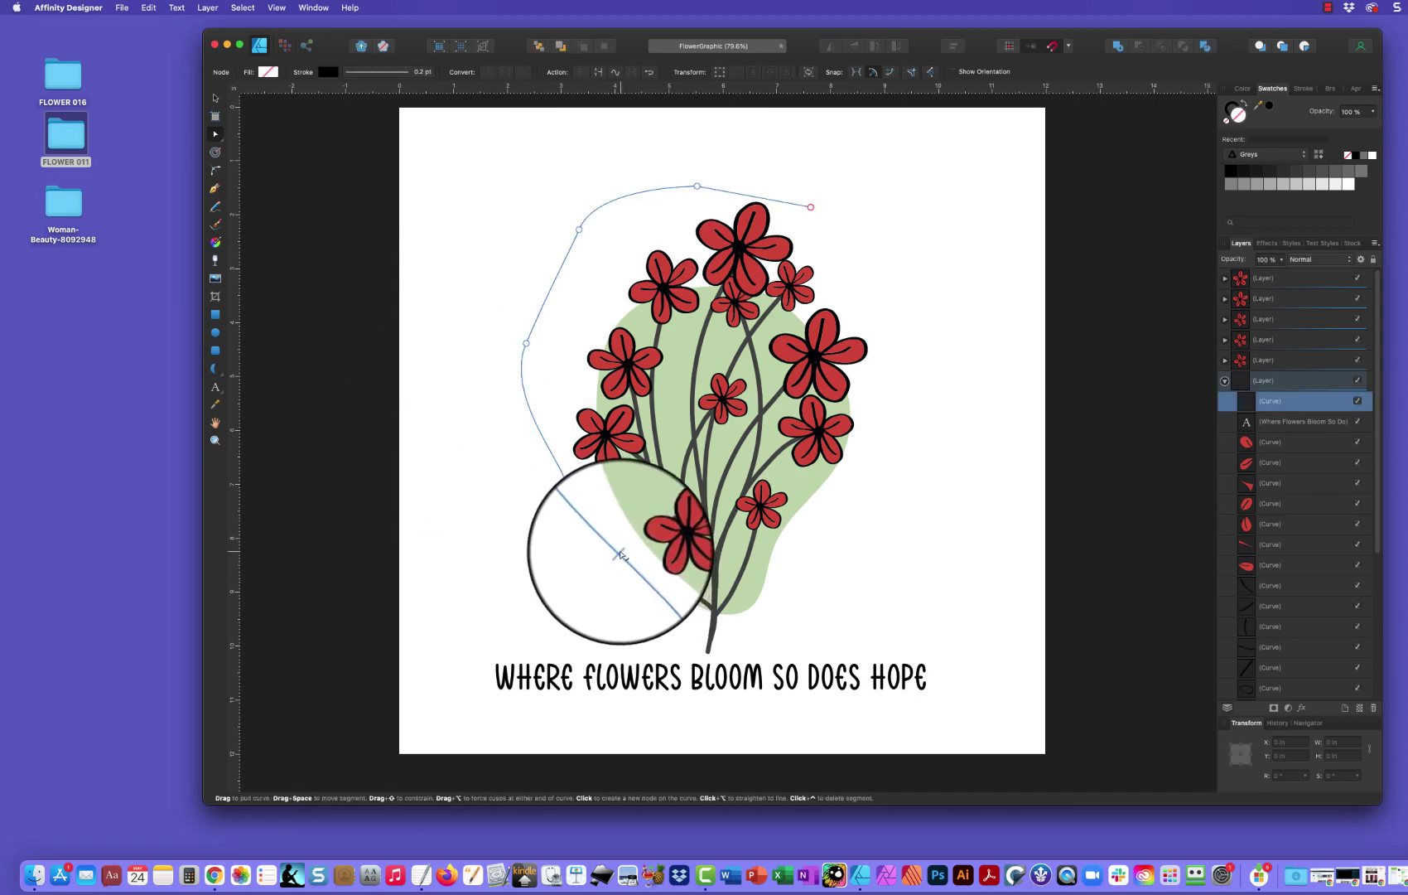
pyautogui.click(621, 549)
pyautogui.moveTo(617, 560); pyautogui.dragTo(679, 632)
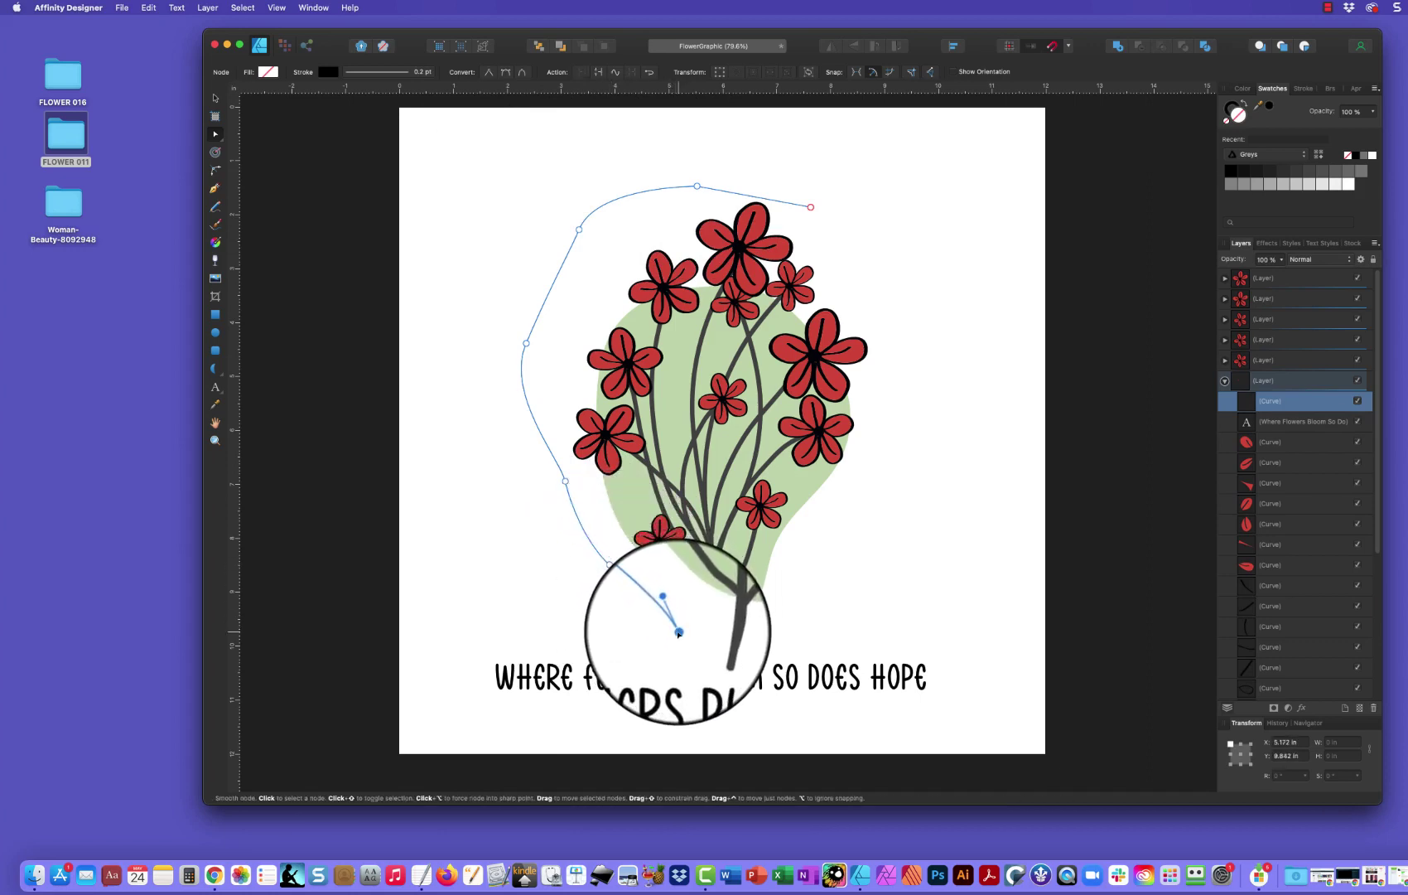
pyautogui.click(760, 197)
pyautogui.moveTo(760, 198); pyautogui.dragTo(763, 188)
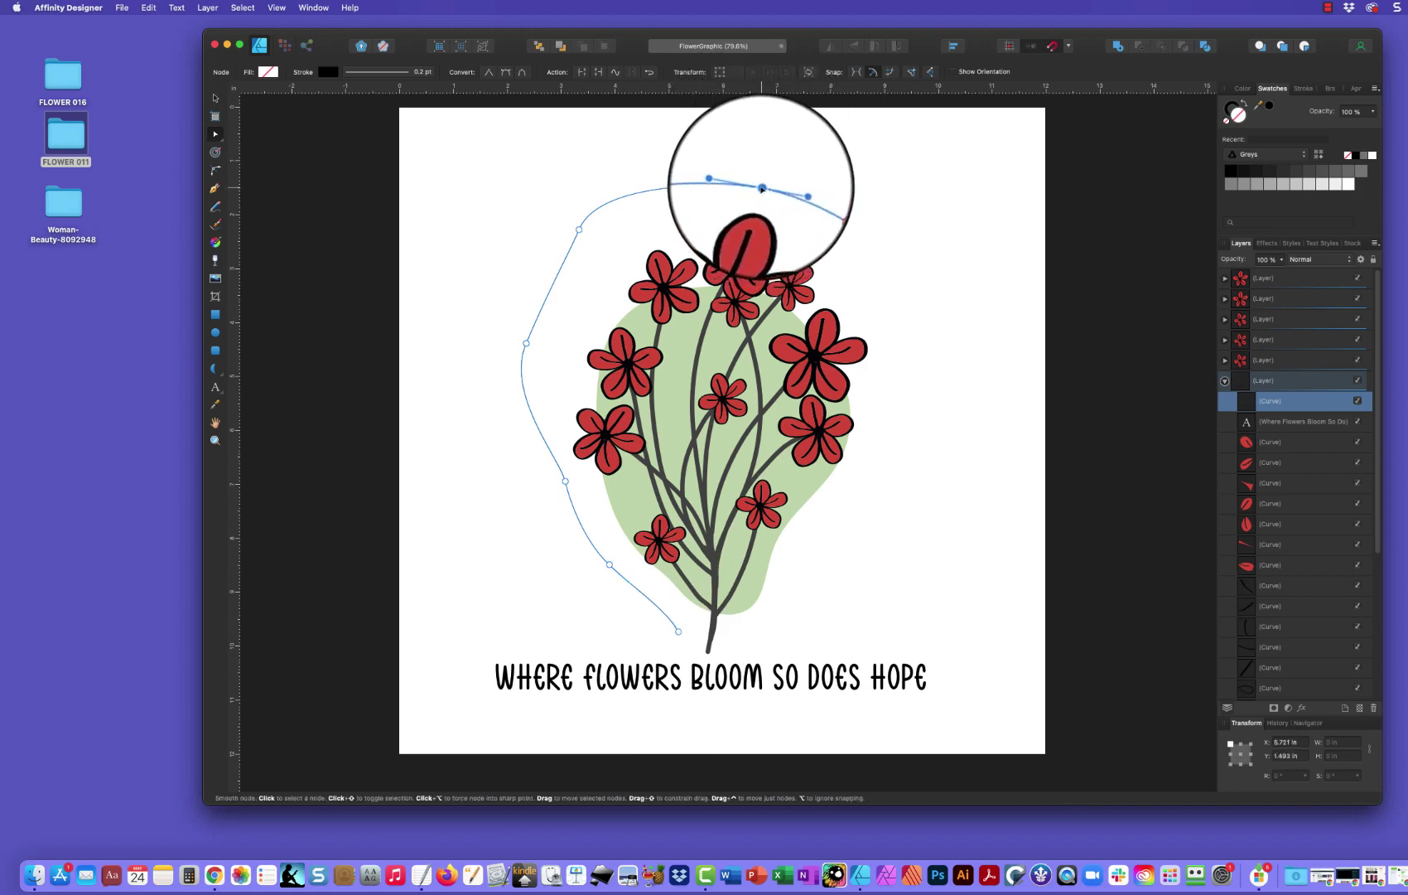
pyautogui.click(447, 192)
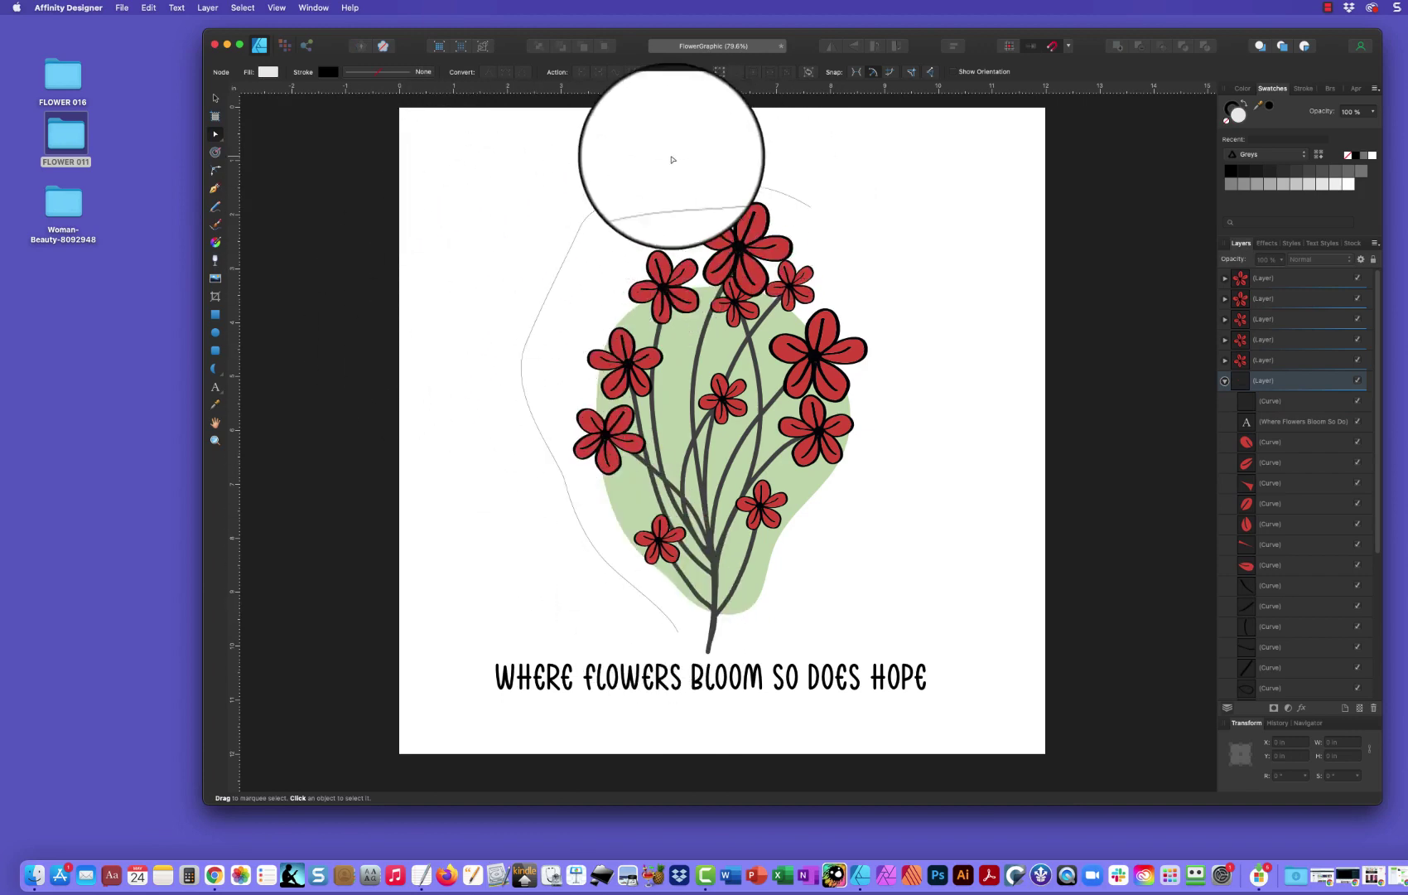
# Add the path text "Where Flowers Bloom So Does Hope" along the curve and slide its start point up the left side
pyautogui.click(215, 99)
pyautogui.click(580, 229)
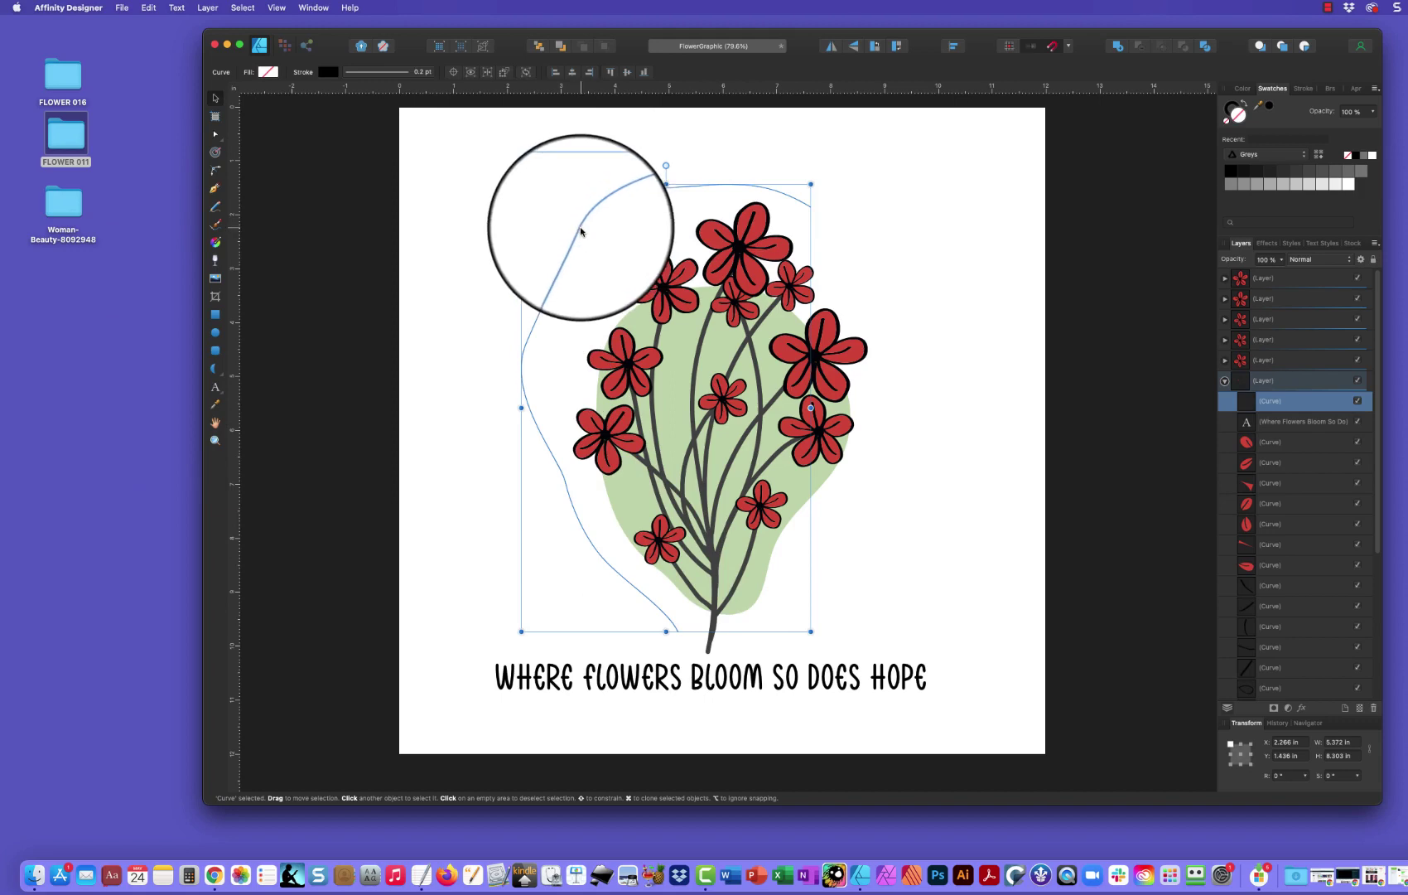
pyautogui.click(216, 388)
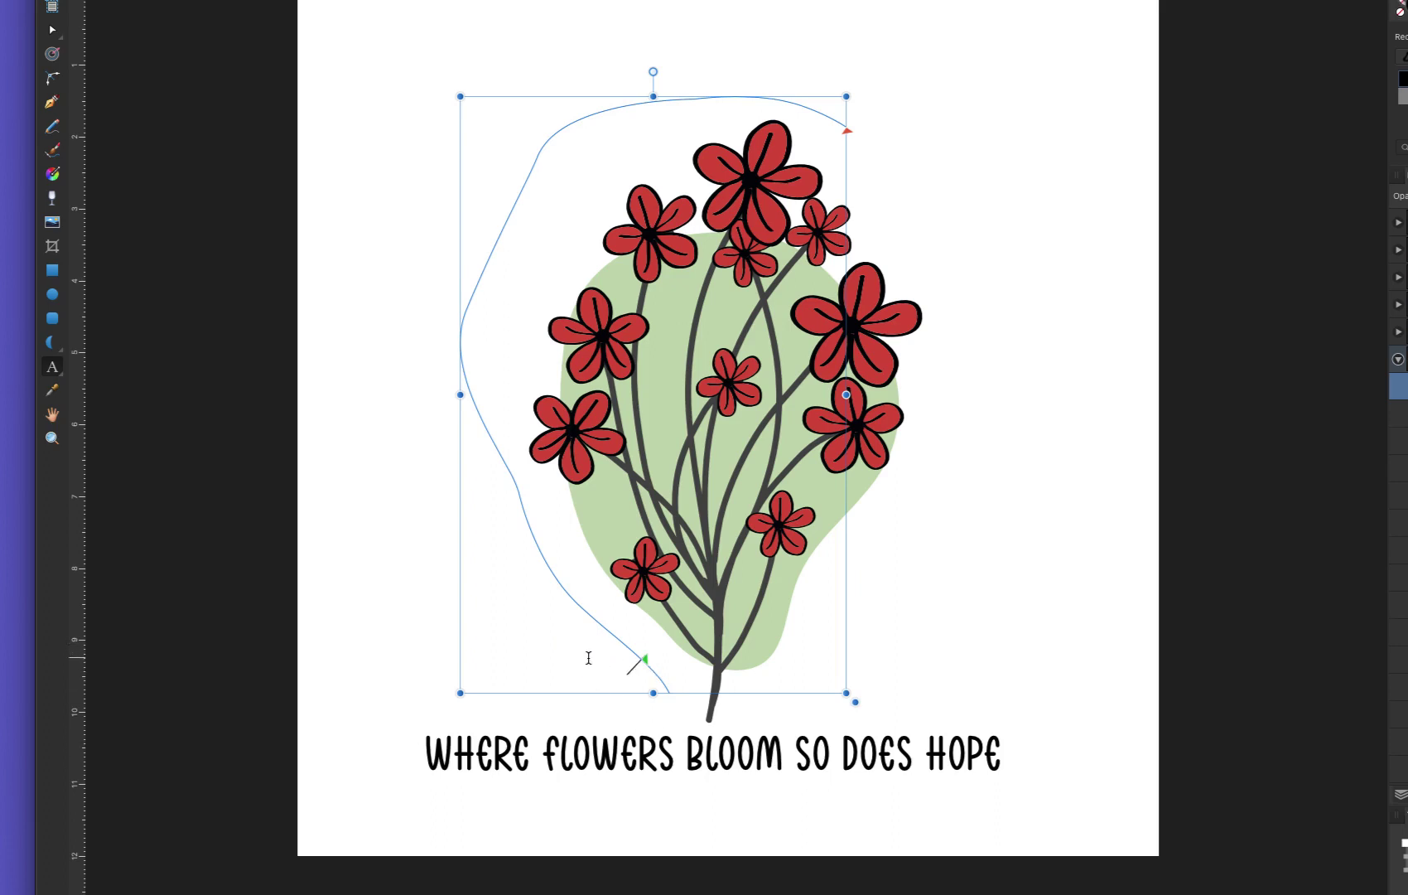
pyautogui.write('WHERE FLOWERS BLOOM SO DOES HOPE')
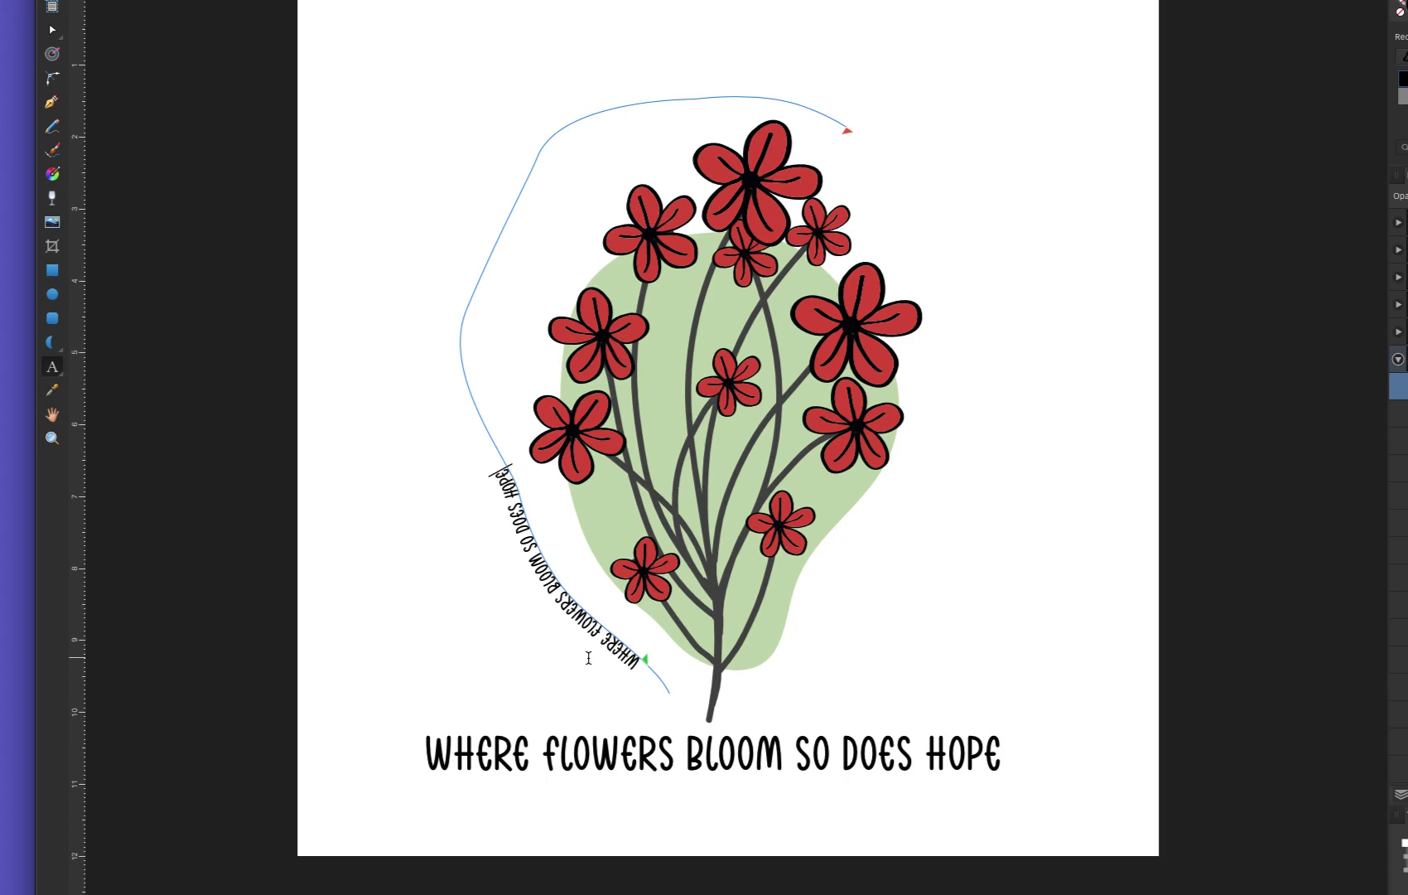
pyautogui.press('Escape')
pyautogui.moveTo(634, 667); pyautogui.dragTo(513, 451)
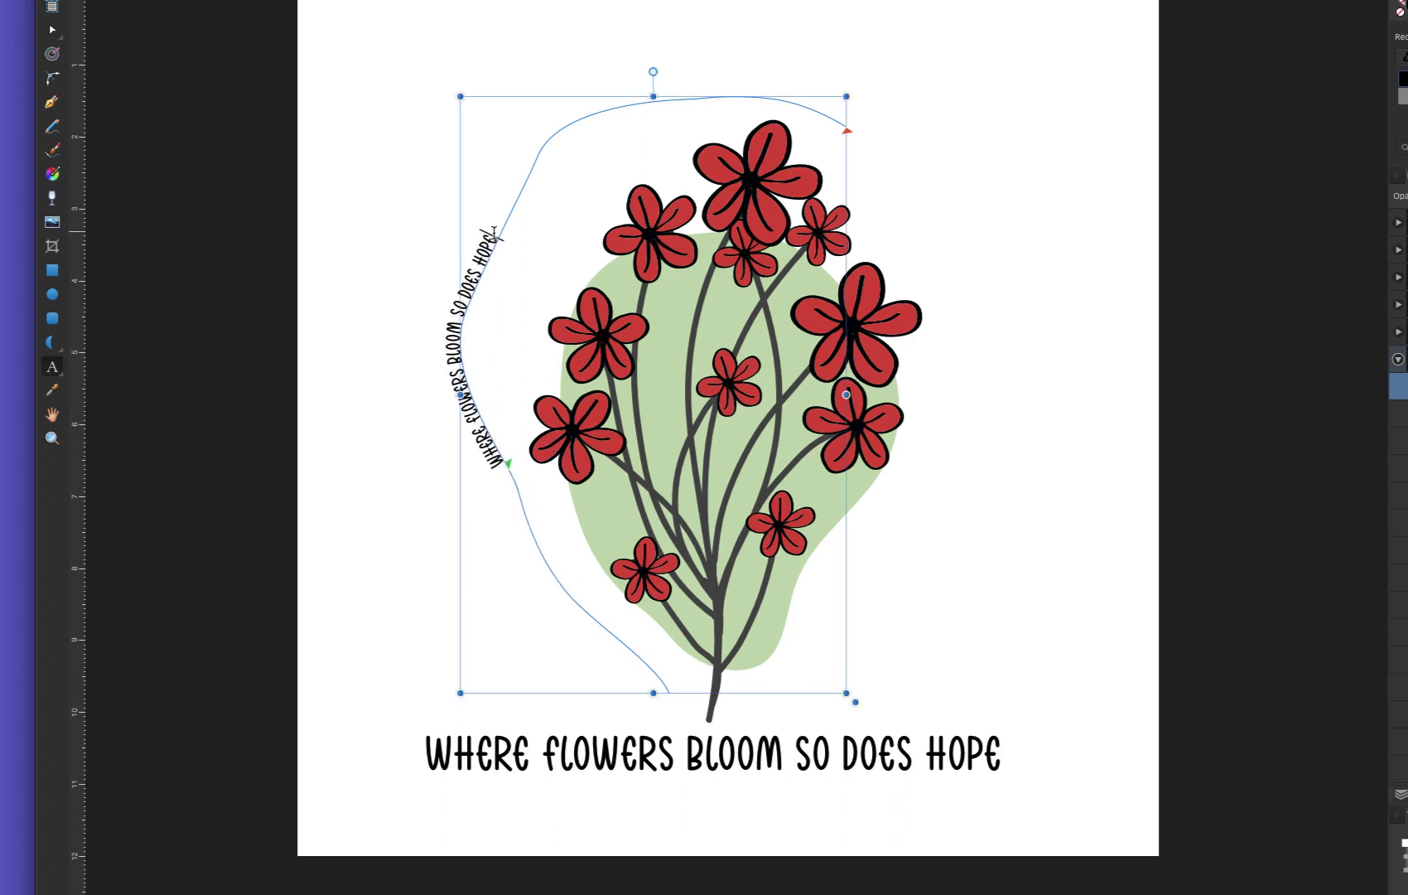
# Set the whole text on the curve to 72 pt
pyautogui.moveTo(495, 235); pyautogui.dragTo(464, 465)
pyautogui.click(307, 1)
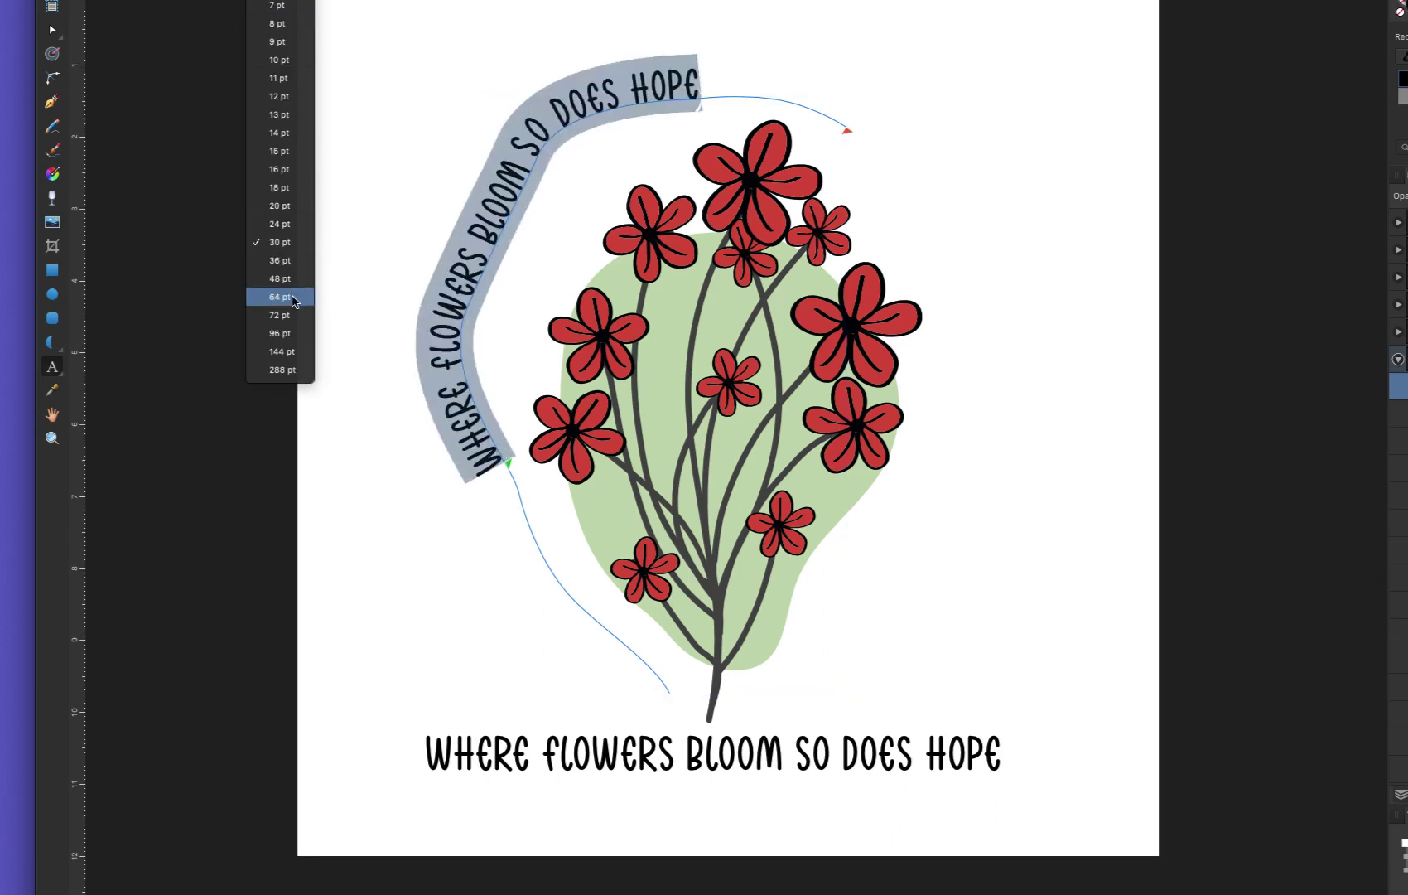
pyautogui.click(291, 320)
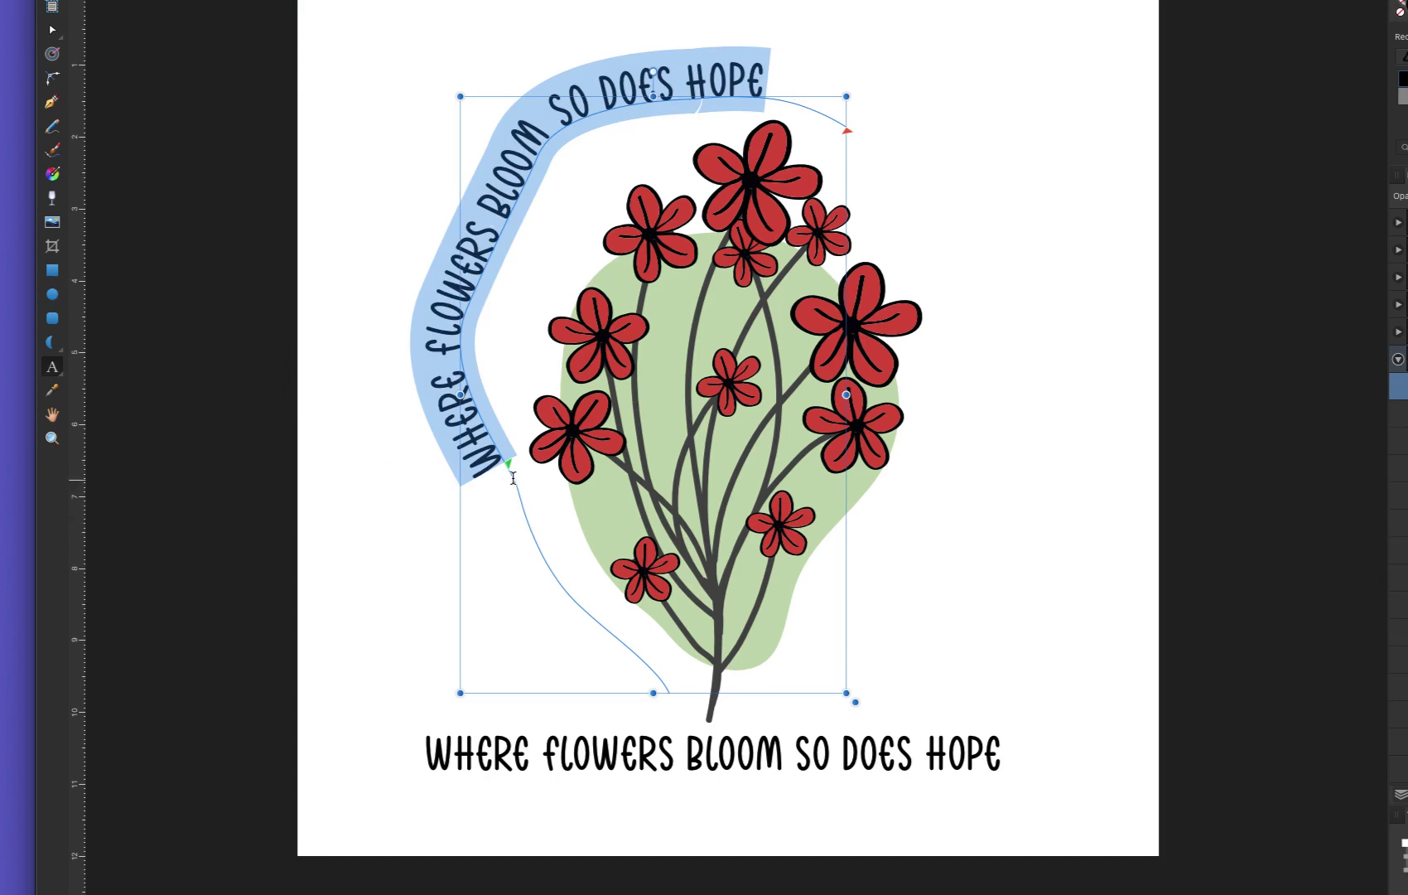
# Adjust the path text's start and end markers so it runs from the curve's left middle to its top-right end
pyautogui.moveTo(507, 466); pyautogui.dragTo(576, 536)
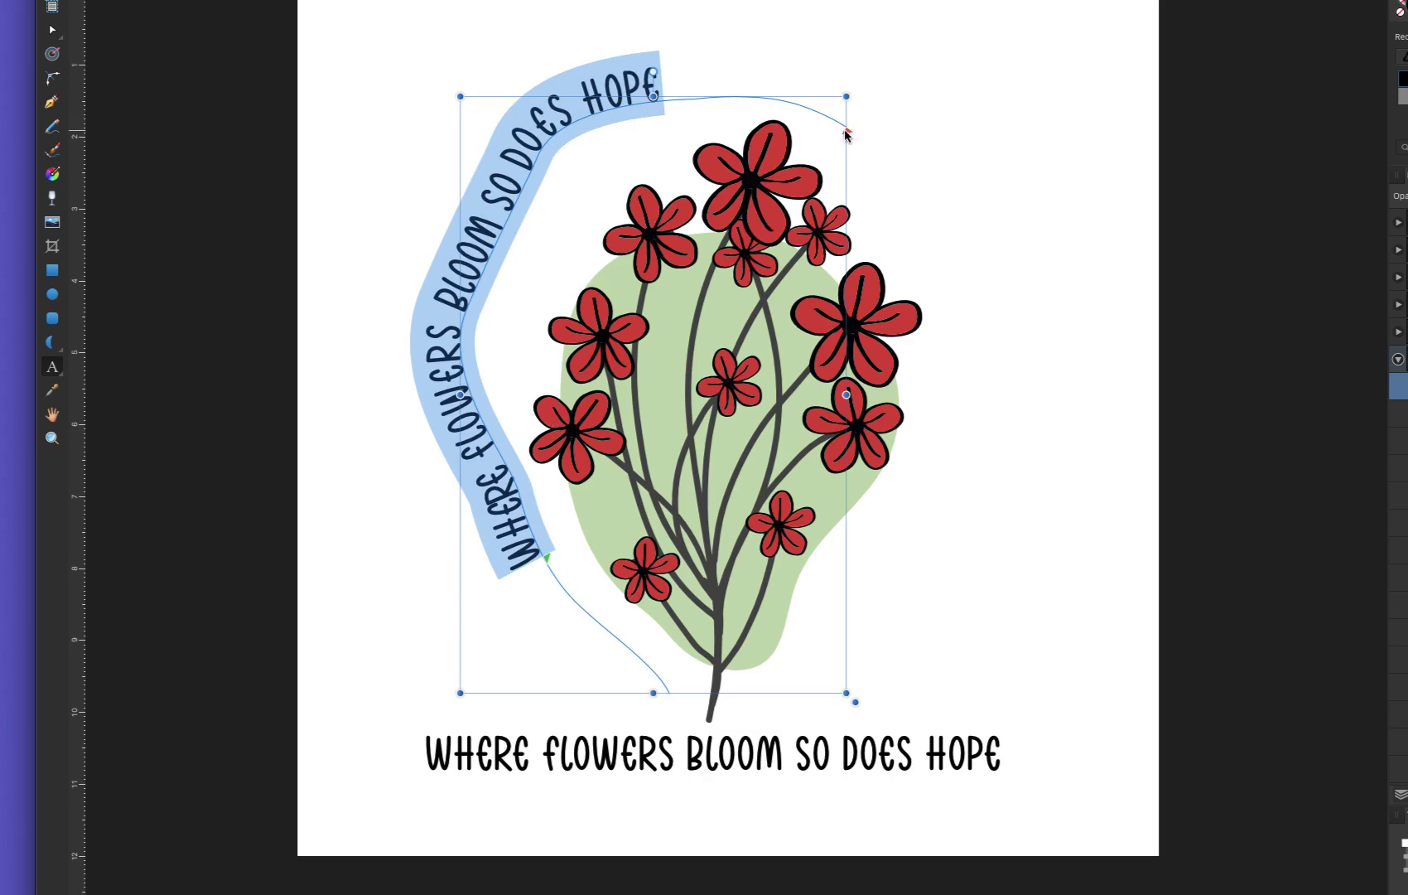
pyautogui.moveTo(846, 132); pyautogui.dragTo(827, 122)
pyautogui.moveTo(676, 101)
pyautogui.mouseDown()
pyautogui.moveTo(632, 110)
pyautogui.moveTo(702, 102)
pyautogui.mouseUp()
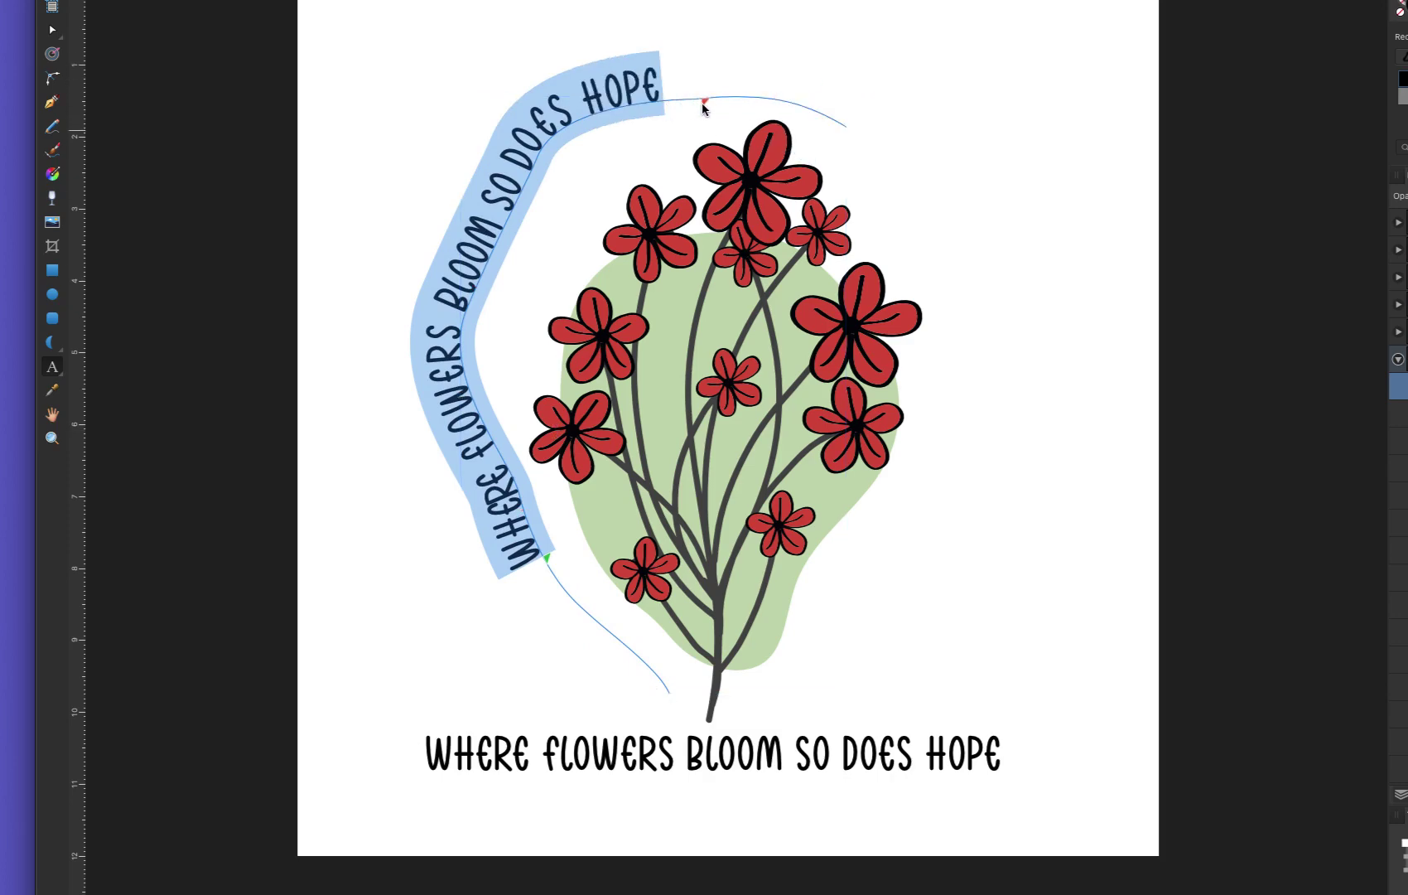
pyautogui.click(834, 128)
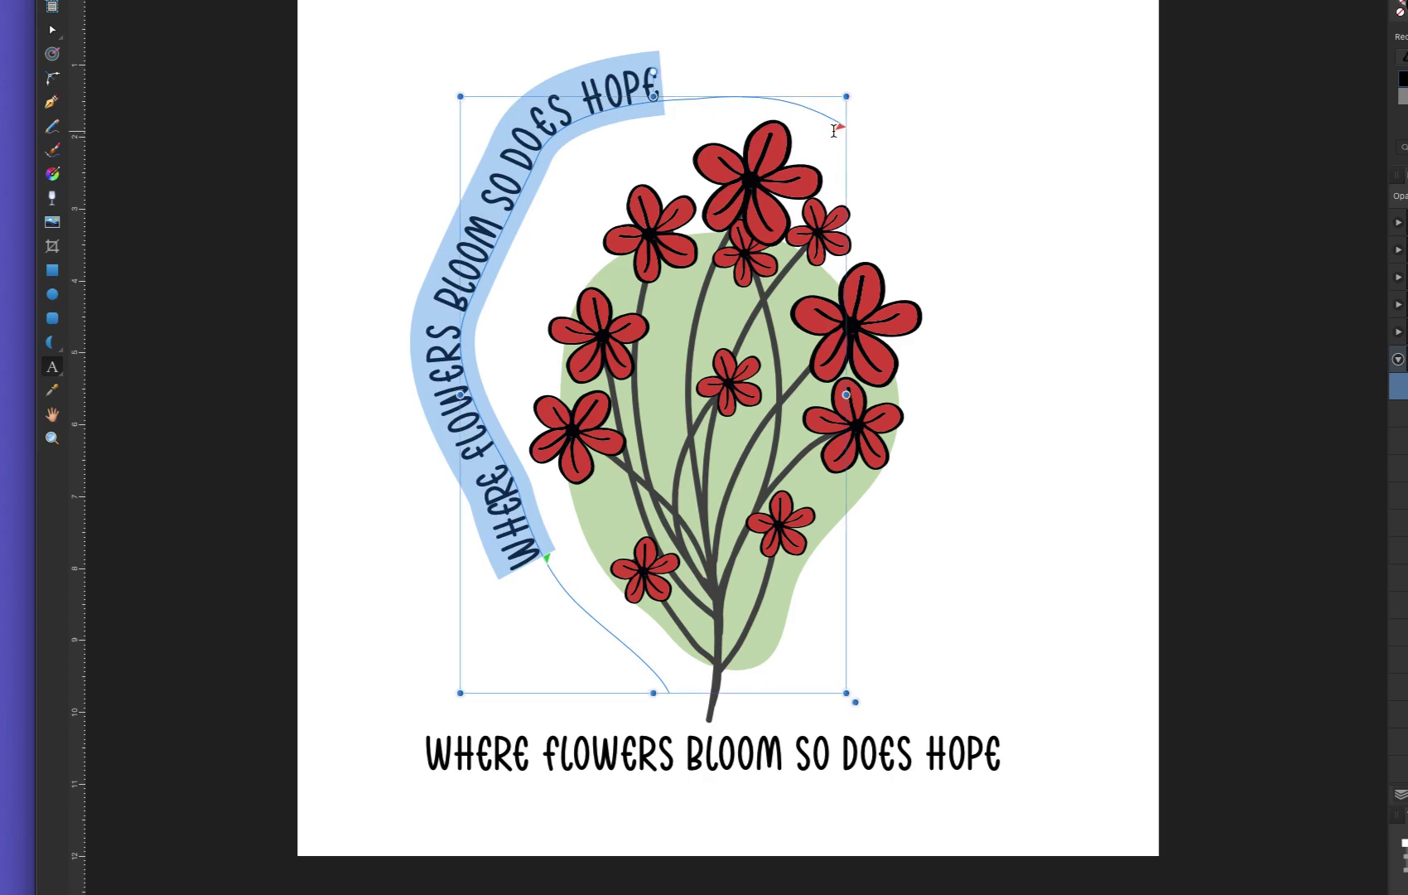
pyautogui.moveTo(544, 560); pyautogui.dragTo(485, 396)
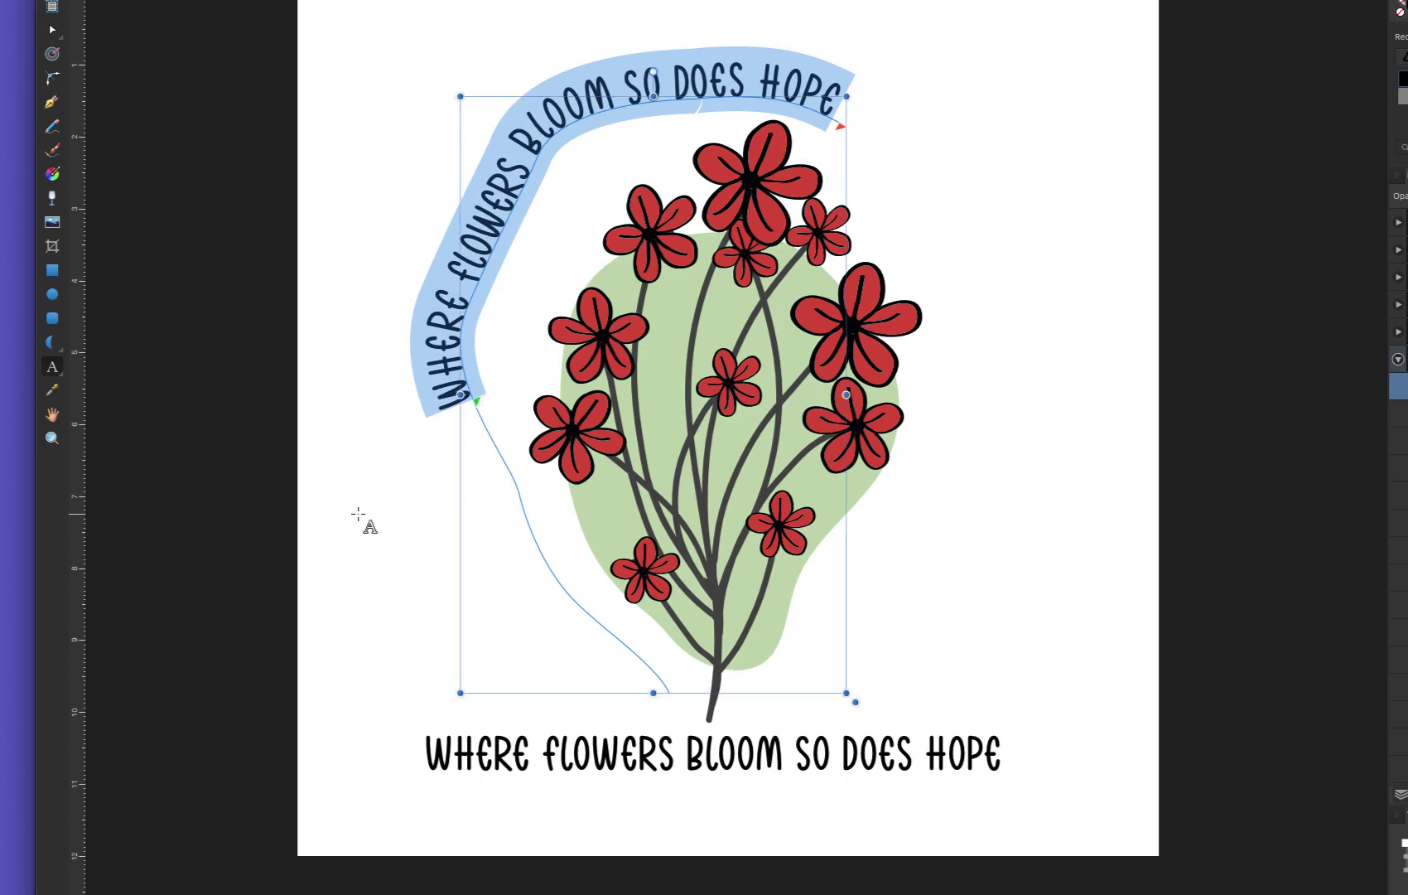
pyautogui.click(345, 550)
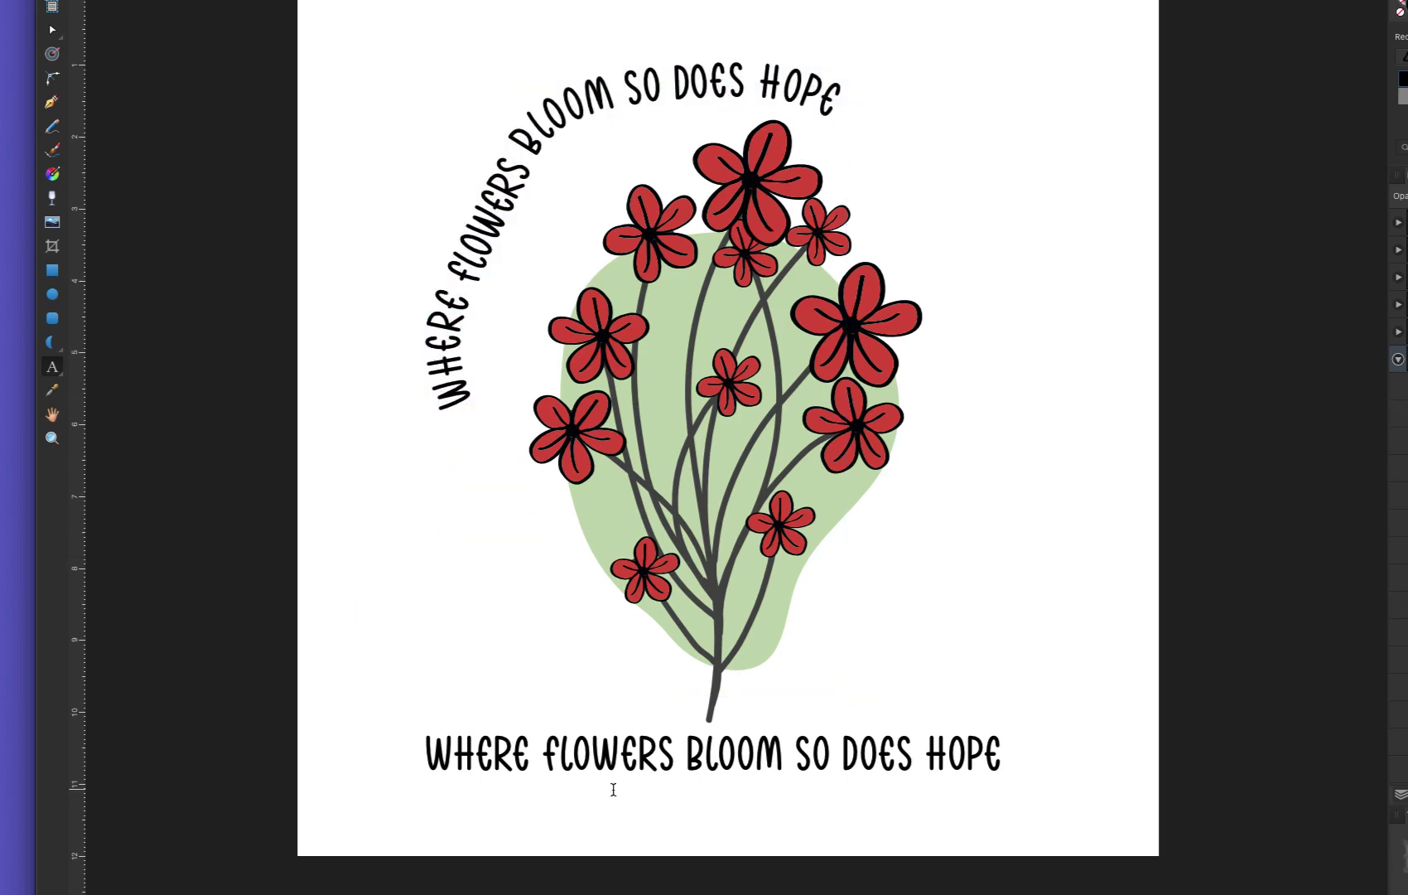
# Delete the straight caption line below the stem
pyautogui.click(620, 754)
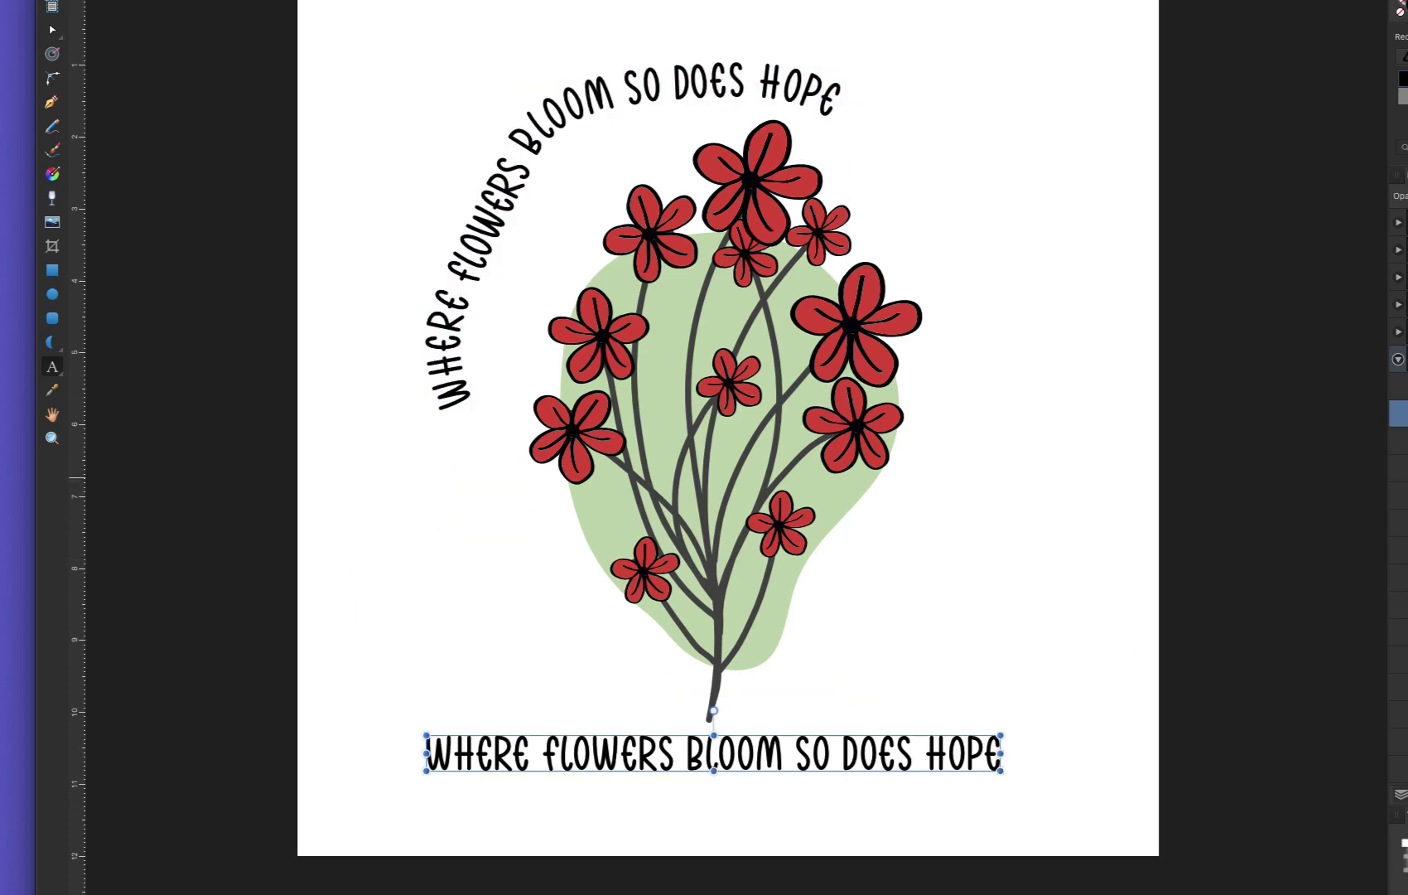
pyautogui.hotkey('ctrl', 'a')
pyautogui.press('BackSpace')
pyautogui.press('Escape')
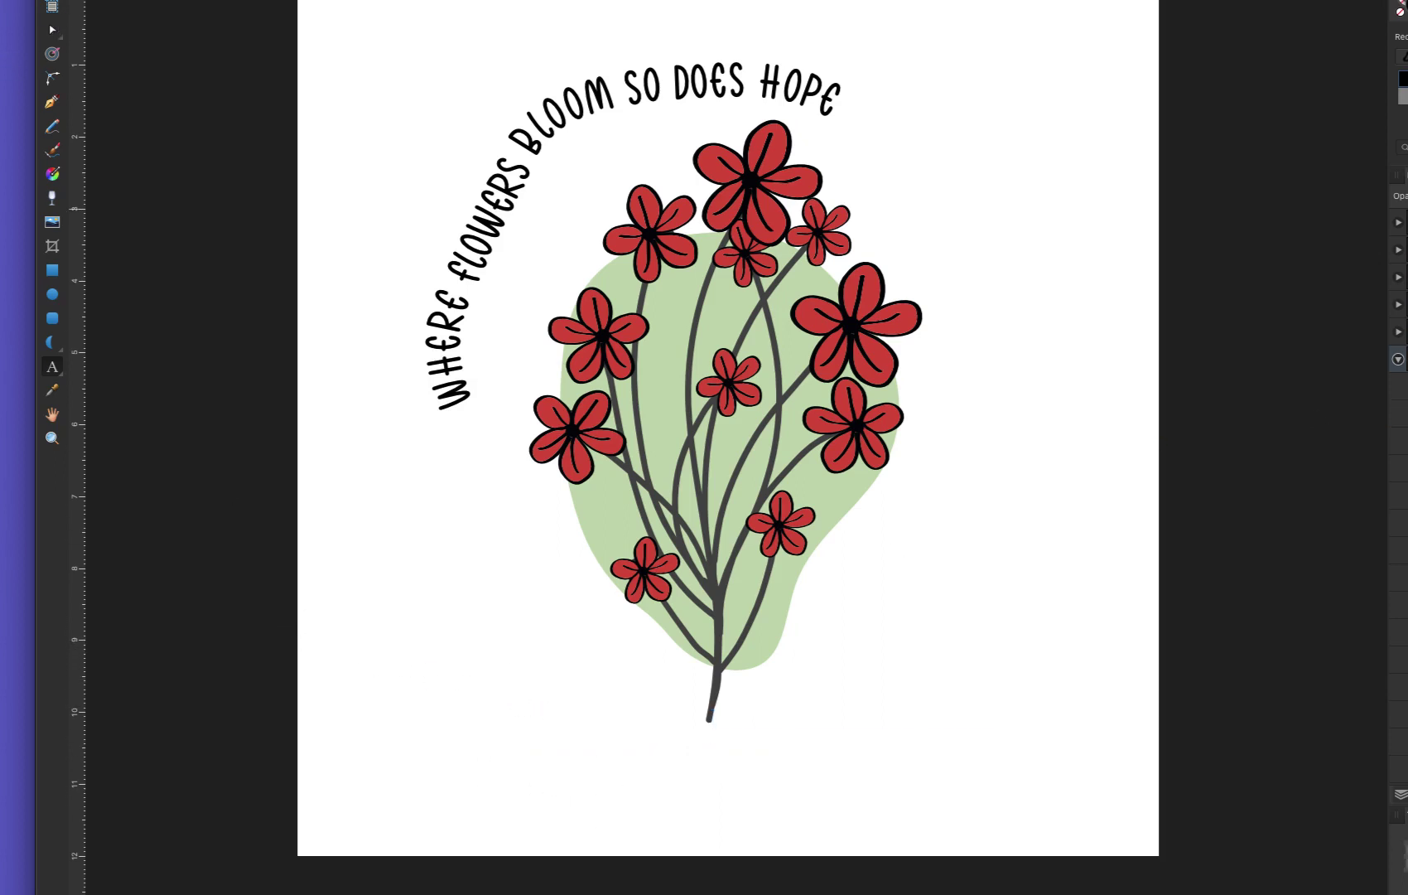
# Move the curved text slightly right and down, closer to the bouquet
pyautogui.click(500, 217)
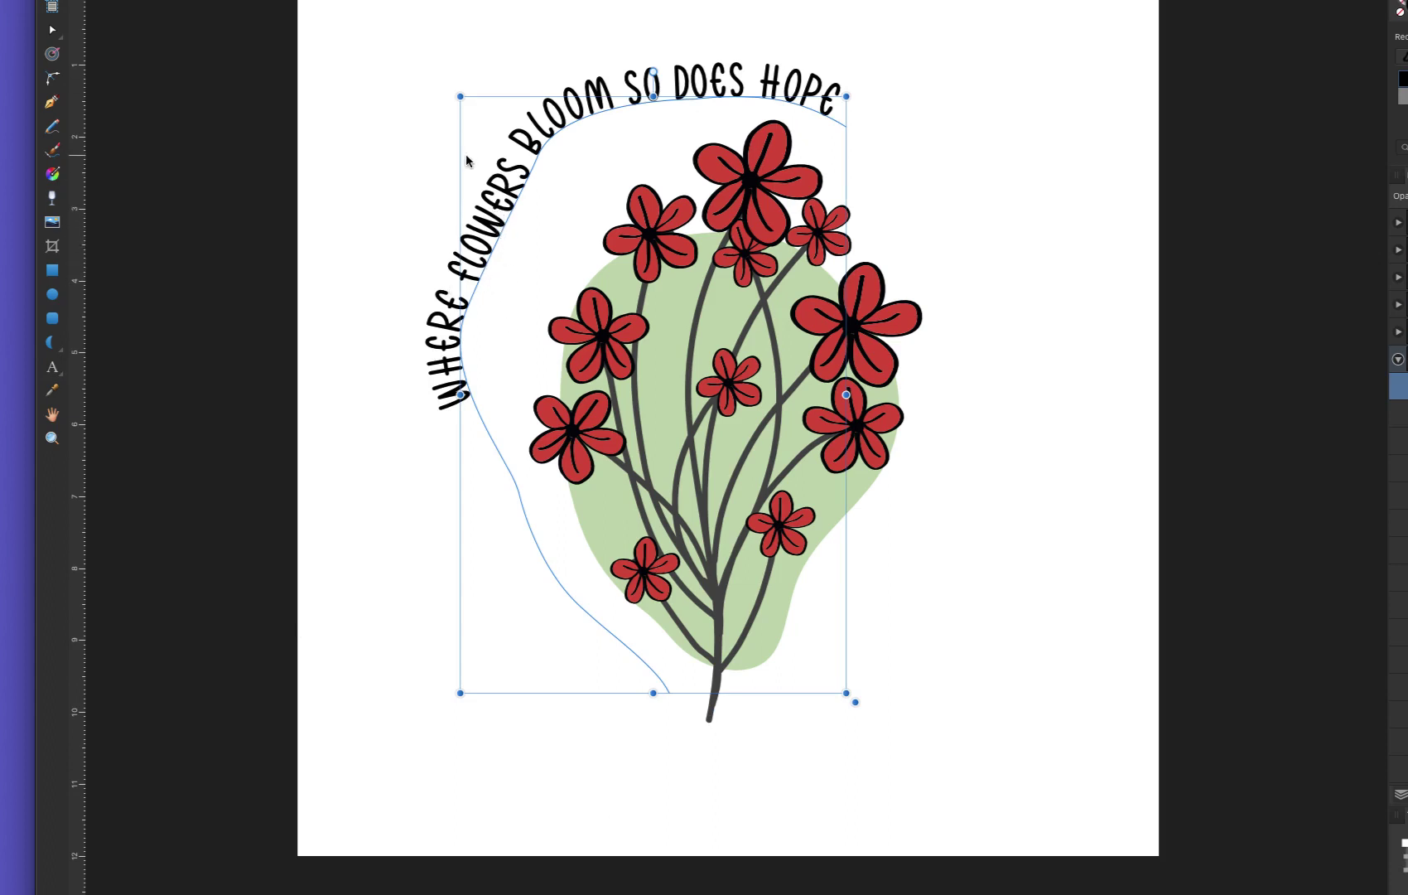
pyautogui.moveTo(515, 198); pyautogui.dragTo(549, 207)
pyautogui.click(384, 202)
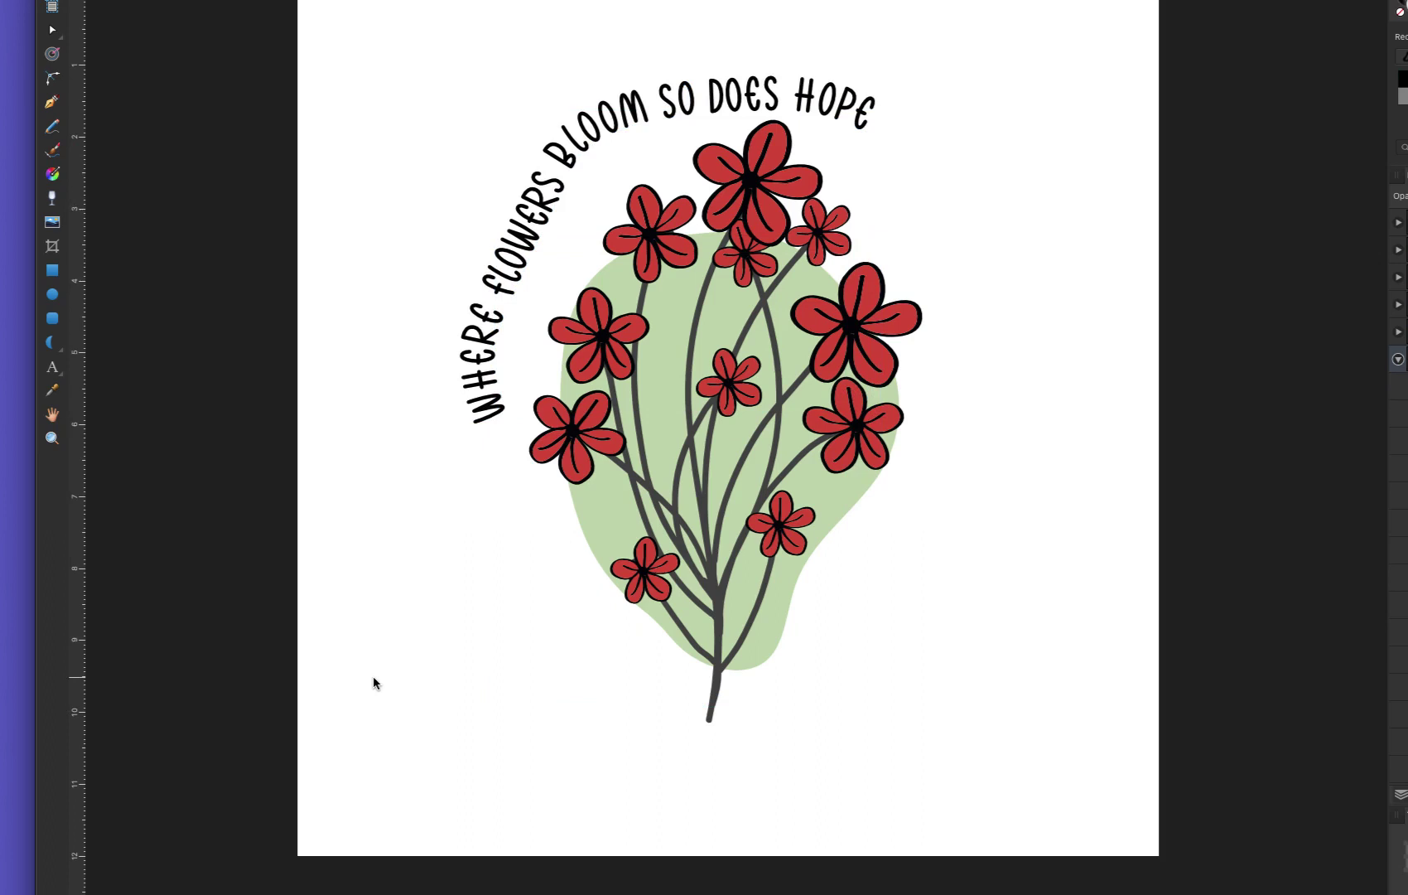
# Extend the text curve's top-right end down beside the large flower and bow the segment outward with an added node
pyautogui.click(491, 357)
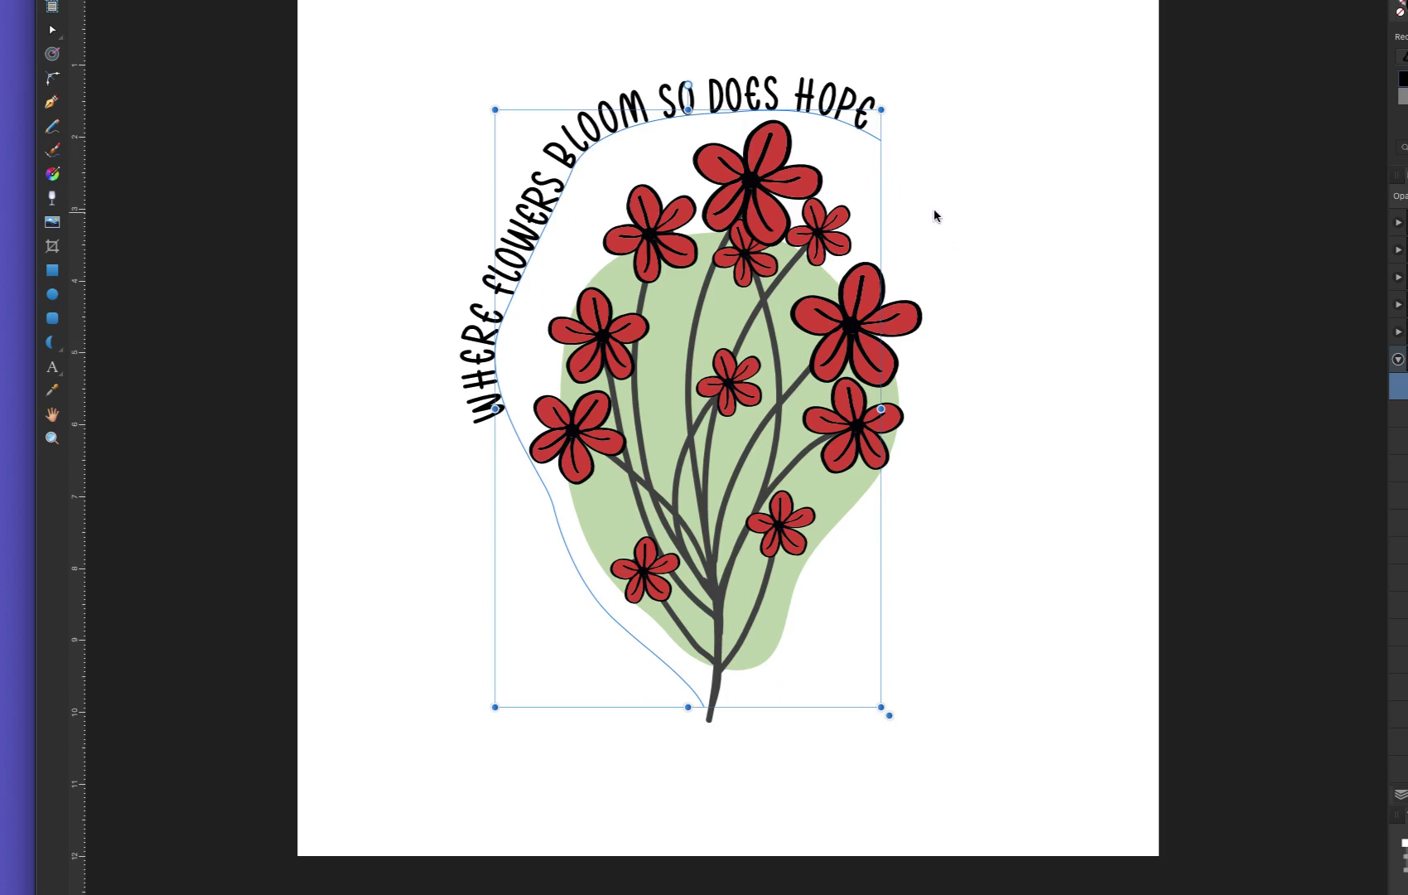
pyautogui.click(52, 31)
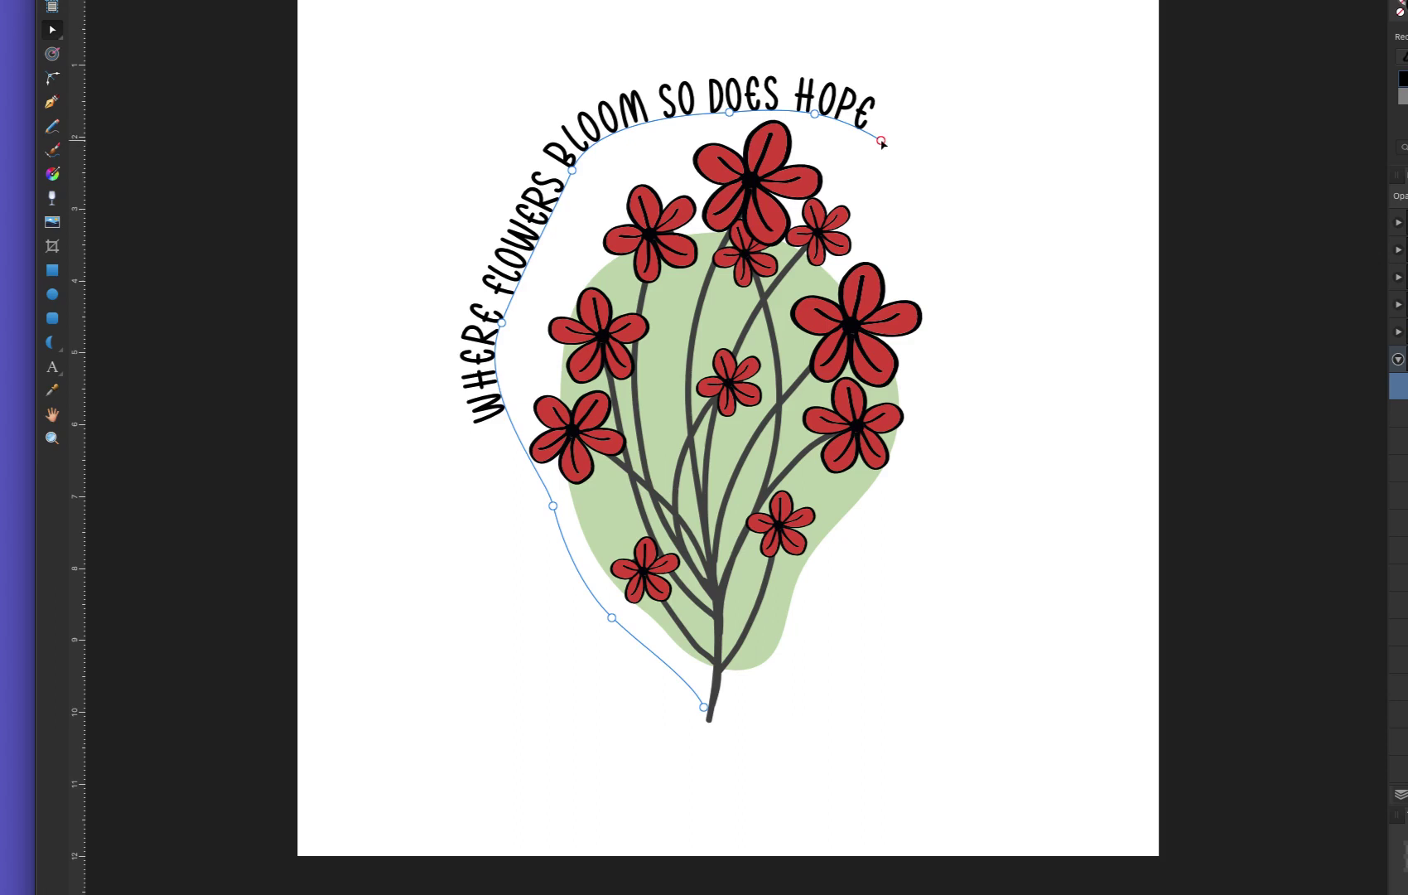
pyautogui.moveTo(882, 141); pyautogui.dragTo(955, 250)
pyautogui.click(893, 179)
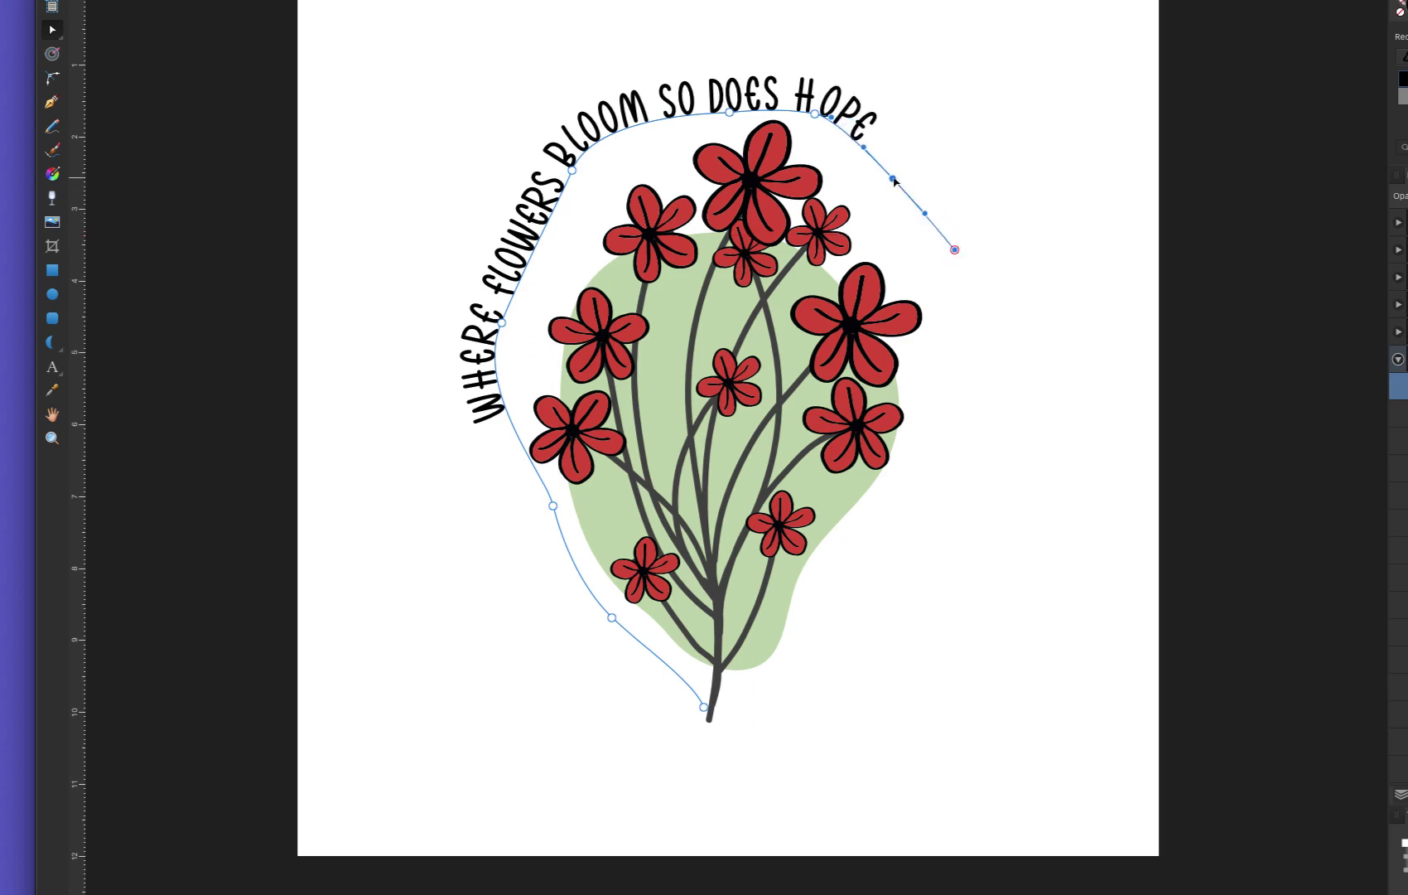
pyautogui.moveTo(893, 180); pyautogui.dragTo(915, 170)
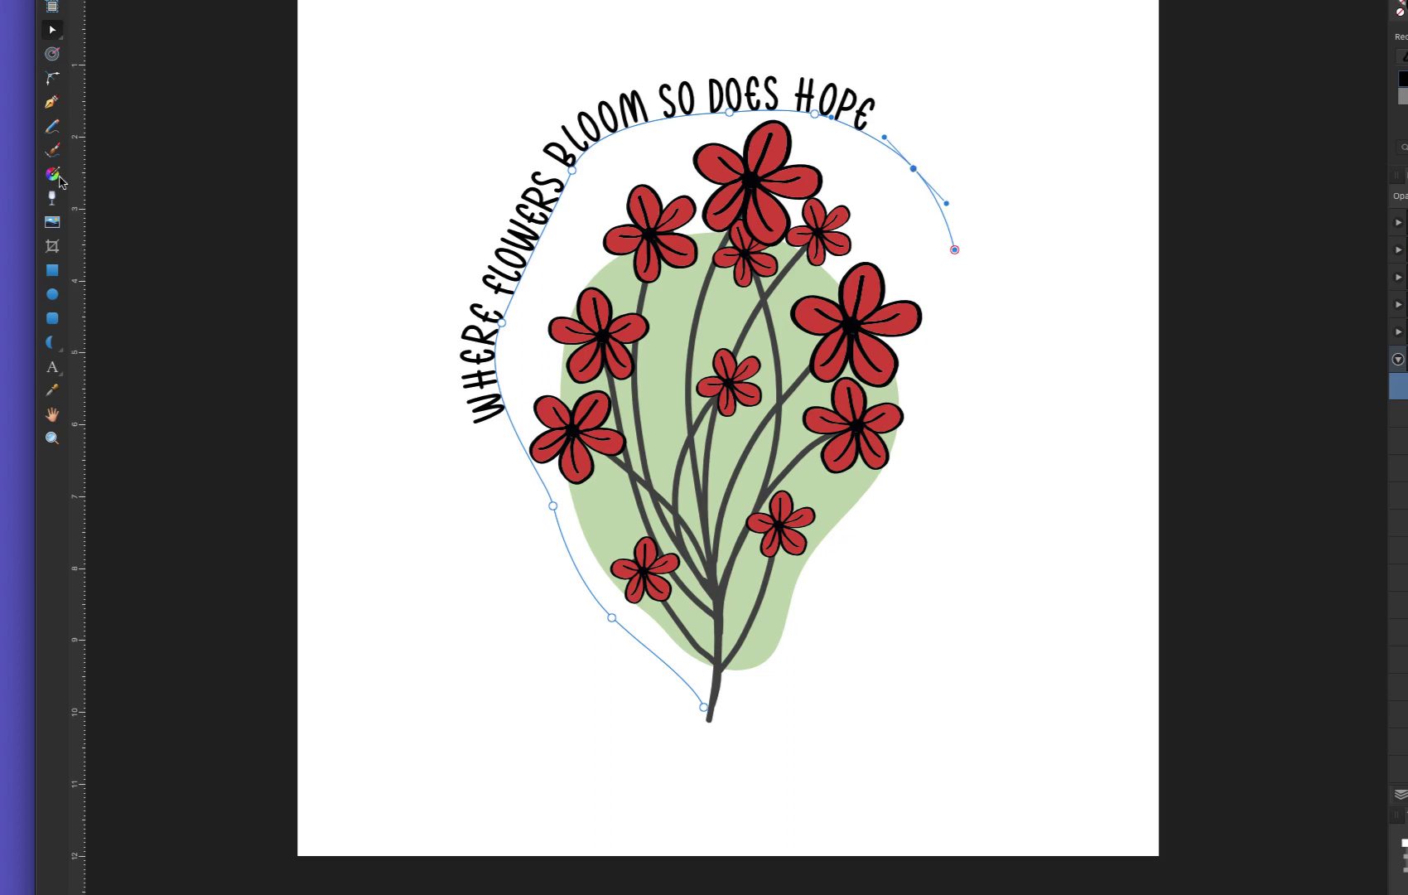
# Move the path text's start marker further up the curve so the caption starts beside the upper-left flowers
pyautogui.click(52, 29)
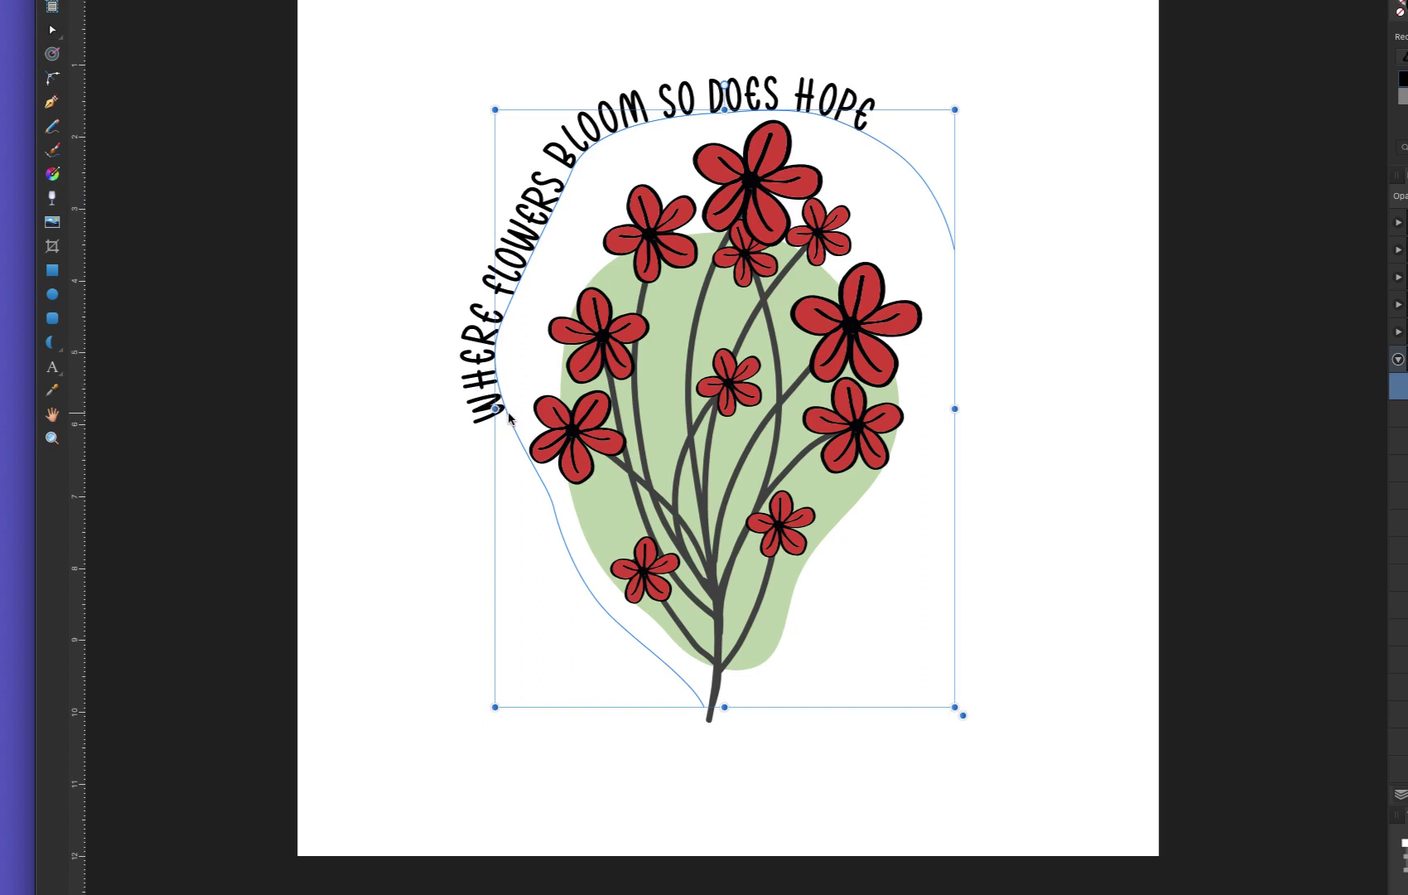
pyautogui.click(52, 367)
pyautogui.moveTo(511, 421)
pyautogui.mouseDown()
pyautogui.moveTo(501, 365)
pyautogui.moveTo(522, 289)
pyautogui.mouseUp()
pyautogui.click(428, 413)
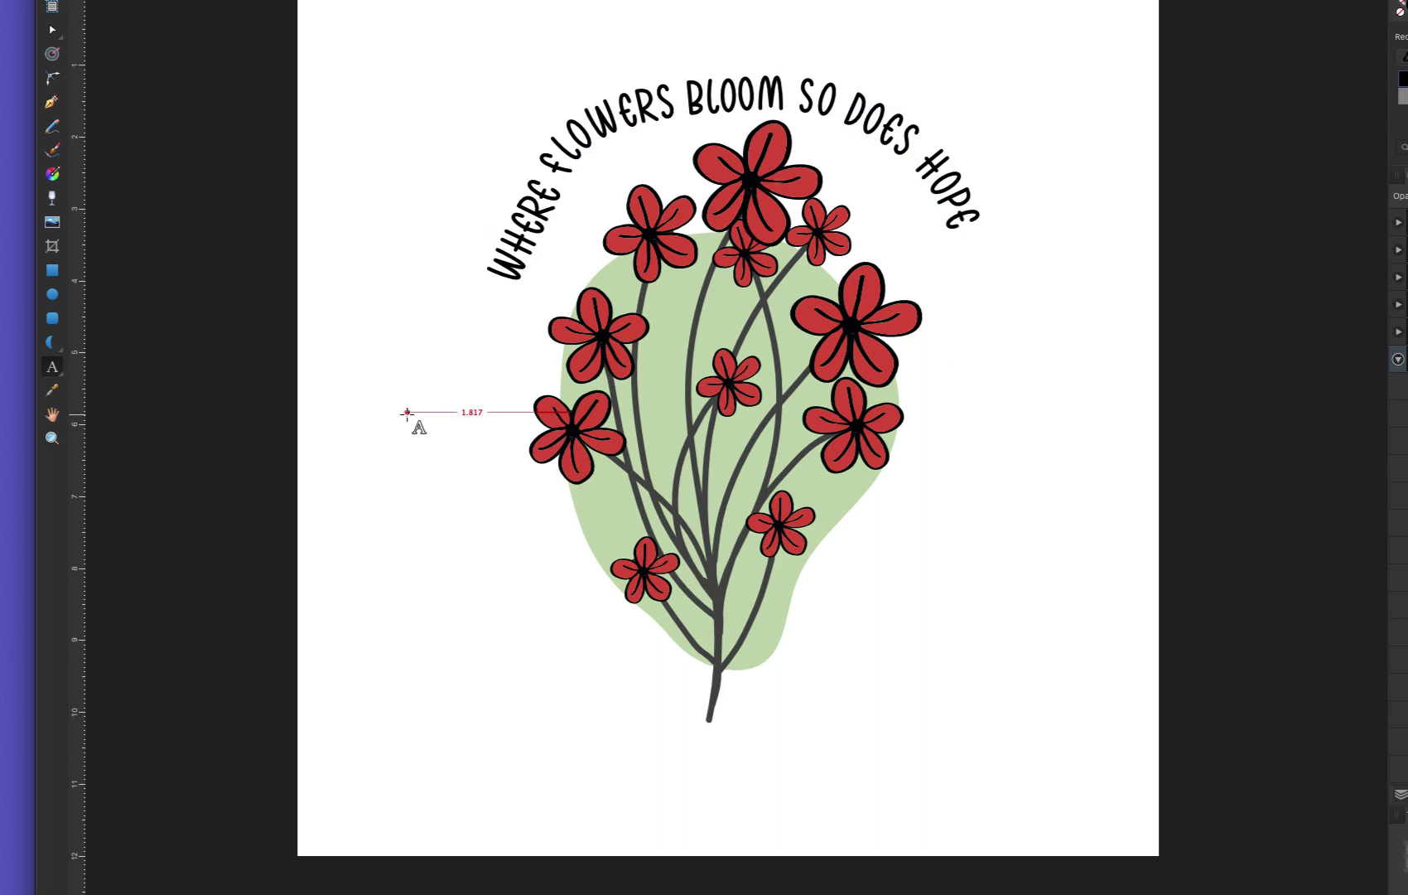
# Smooth the caption's curve by nudging its upper-left and upper-right nodes inward and extending its right end slightly down
pyautogui.click(556, 168)
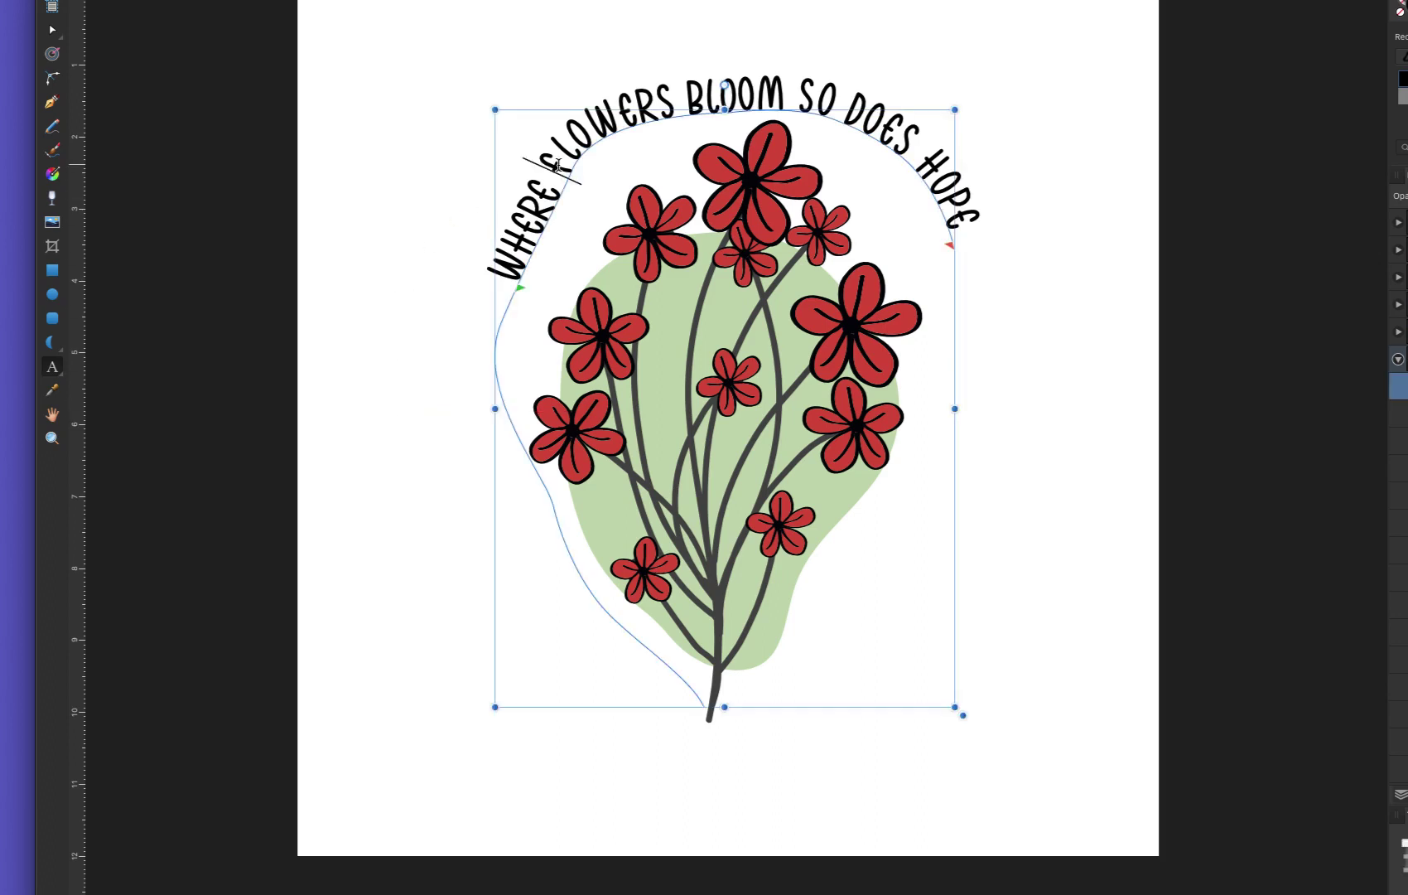
pyautogui.click(52, 30)
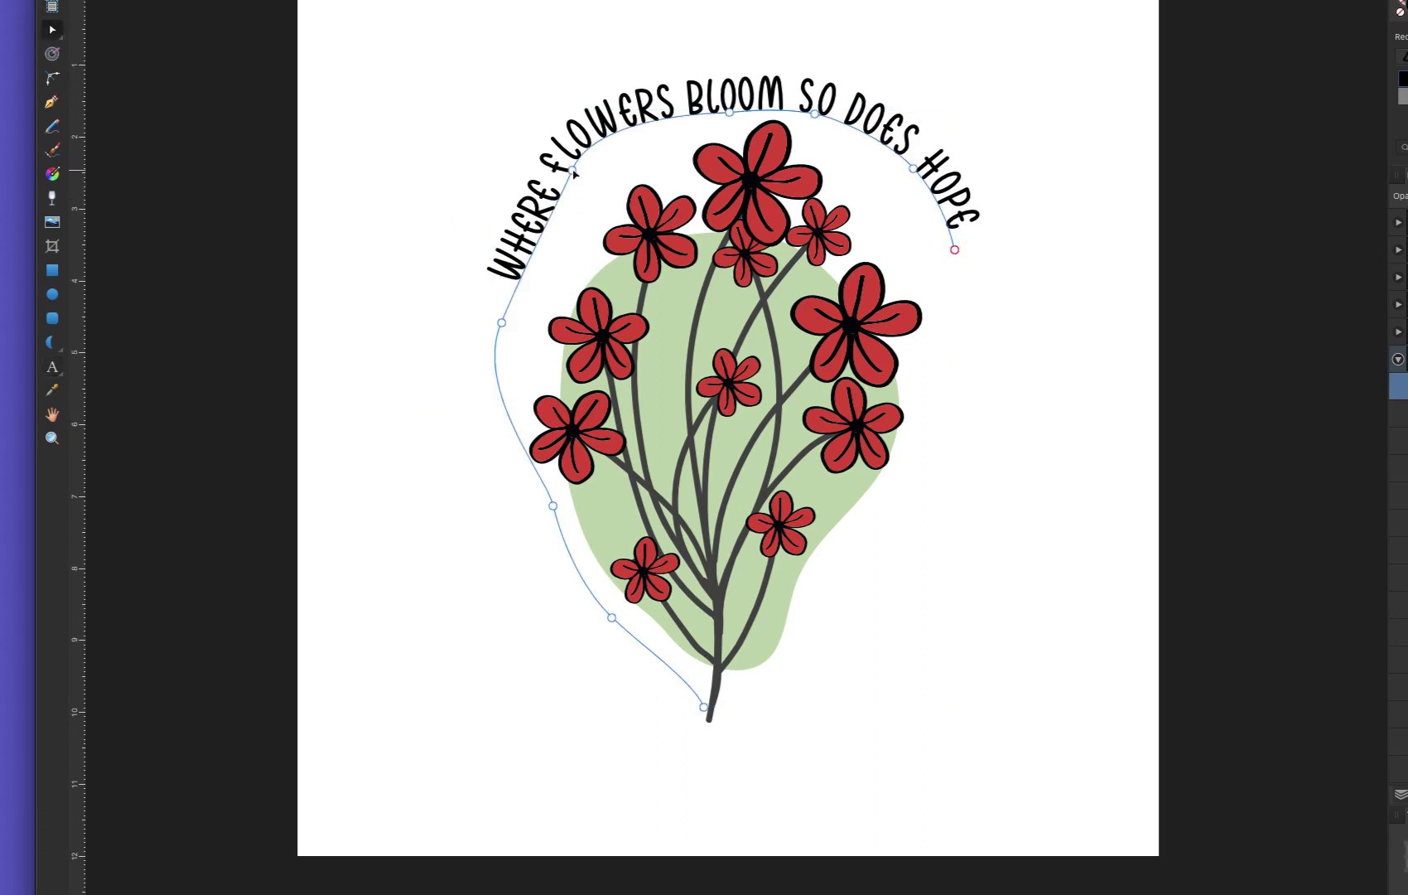
pyautogui.moveTo(575, 172); pyautogui.dragTo(596, 178)
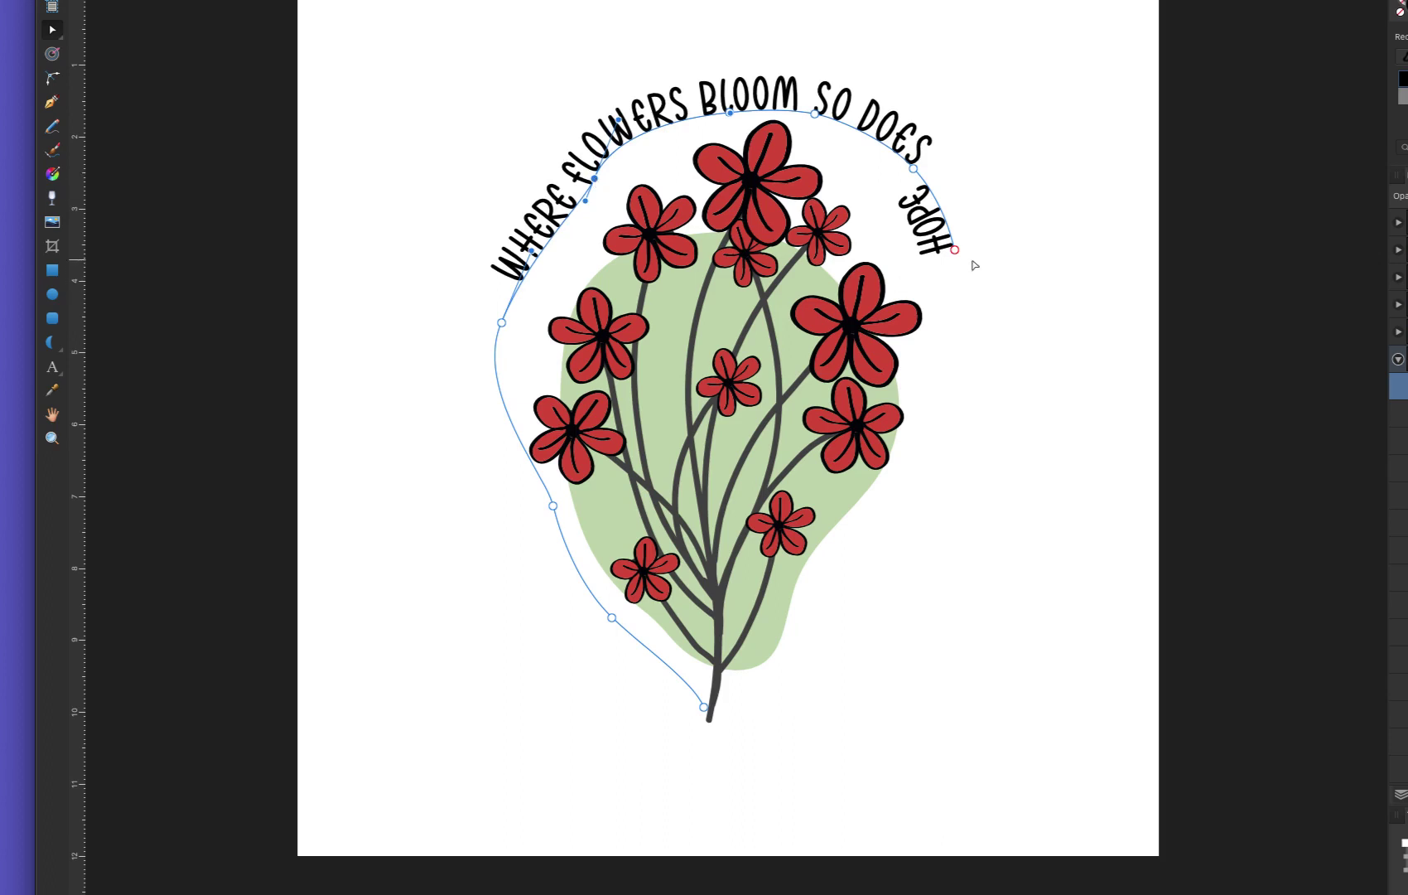
pyautogui.moveTo(957, 253); pyautogui.dragTo(962, 274)
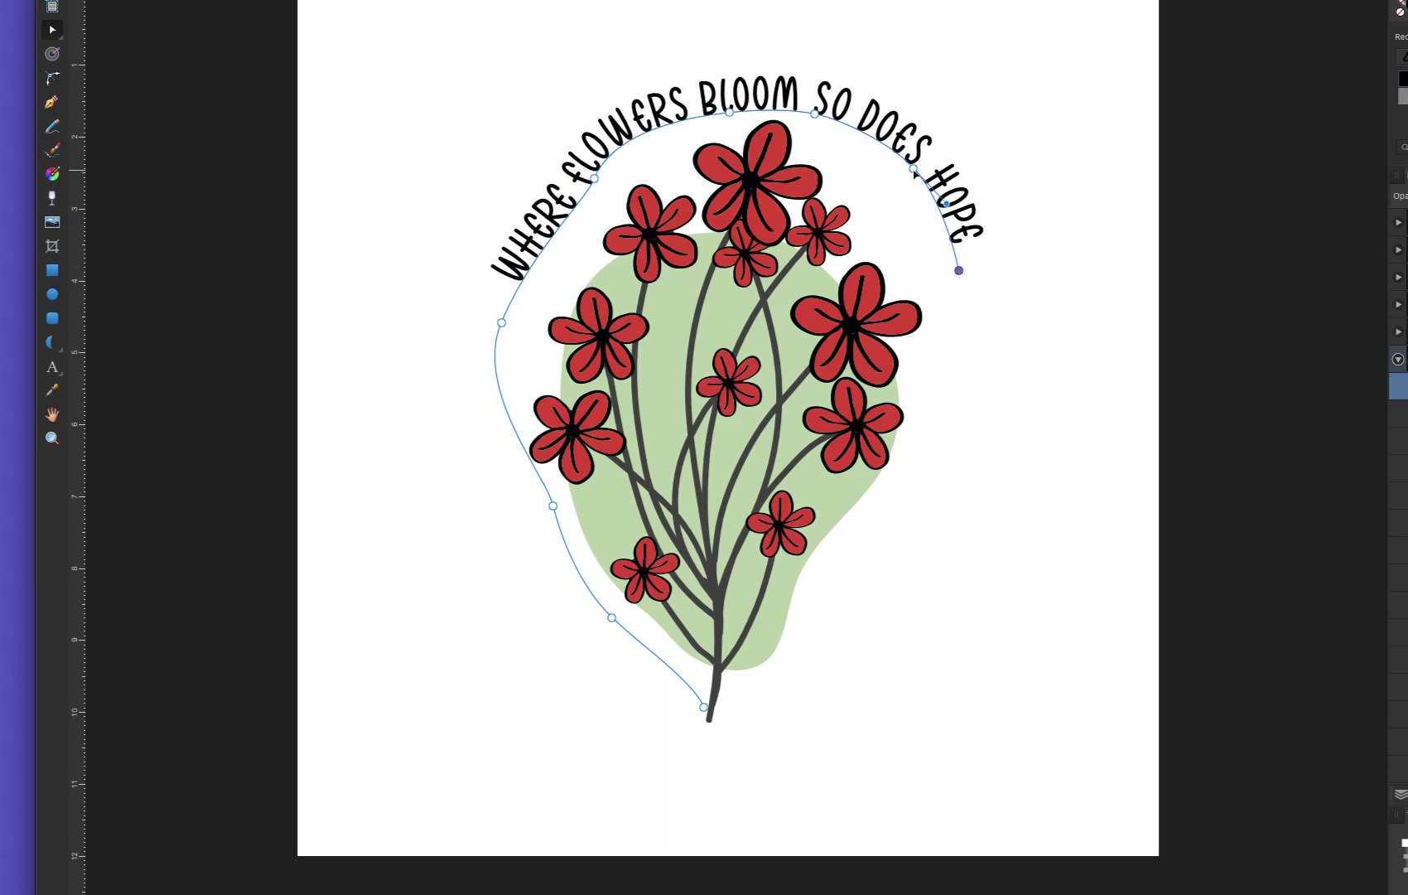
pyautogui.moveTo(913, 169); pyautogui.dragTo(908, 182)
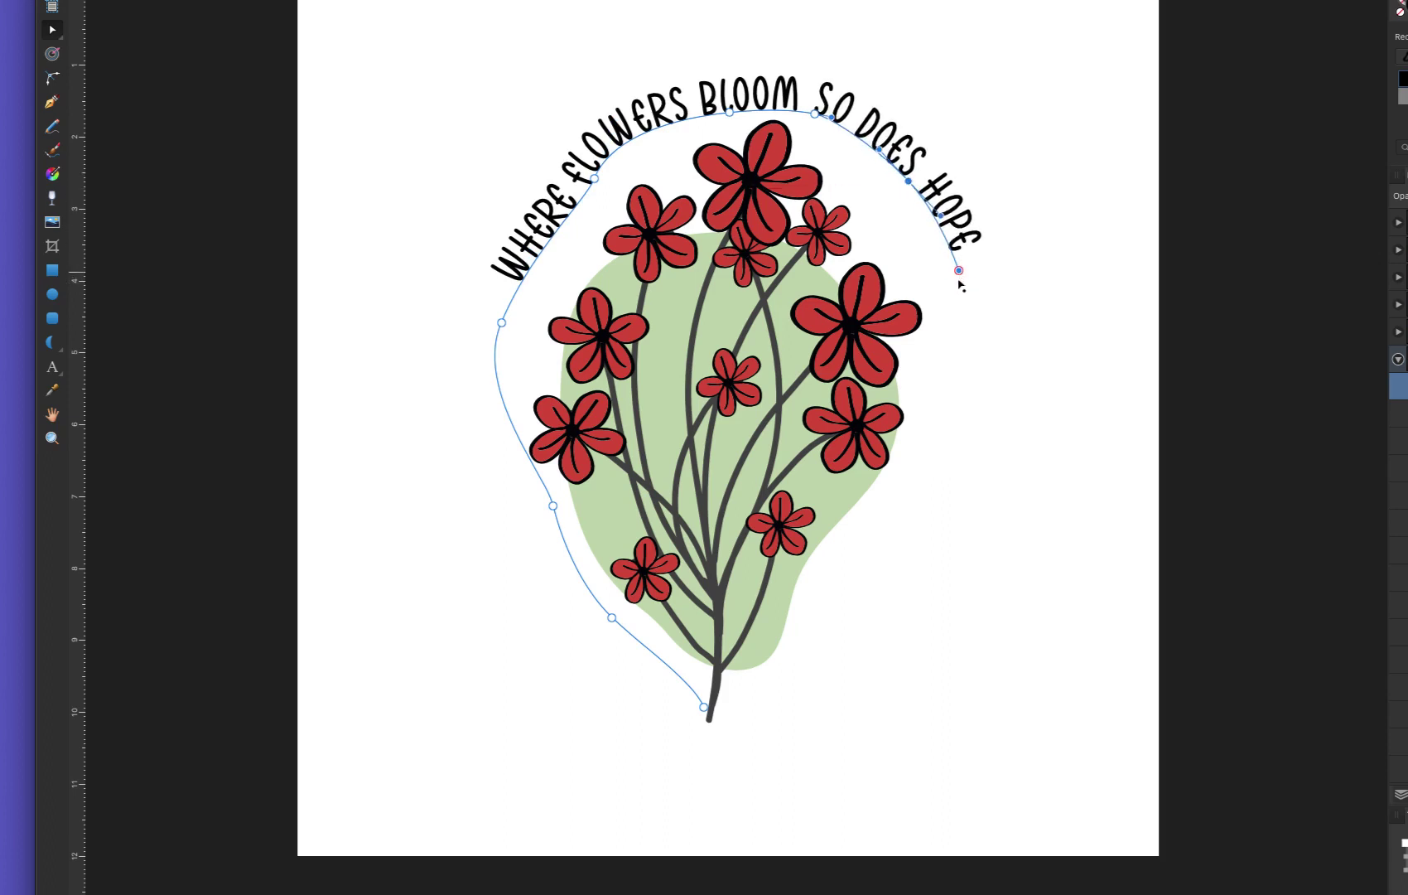
pyautogui.moveTo(958, 283); pyautogui.dragTo(958, 289)
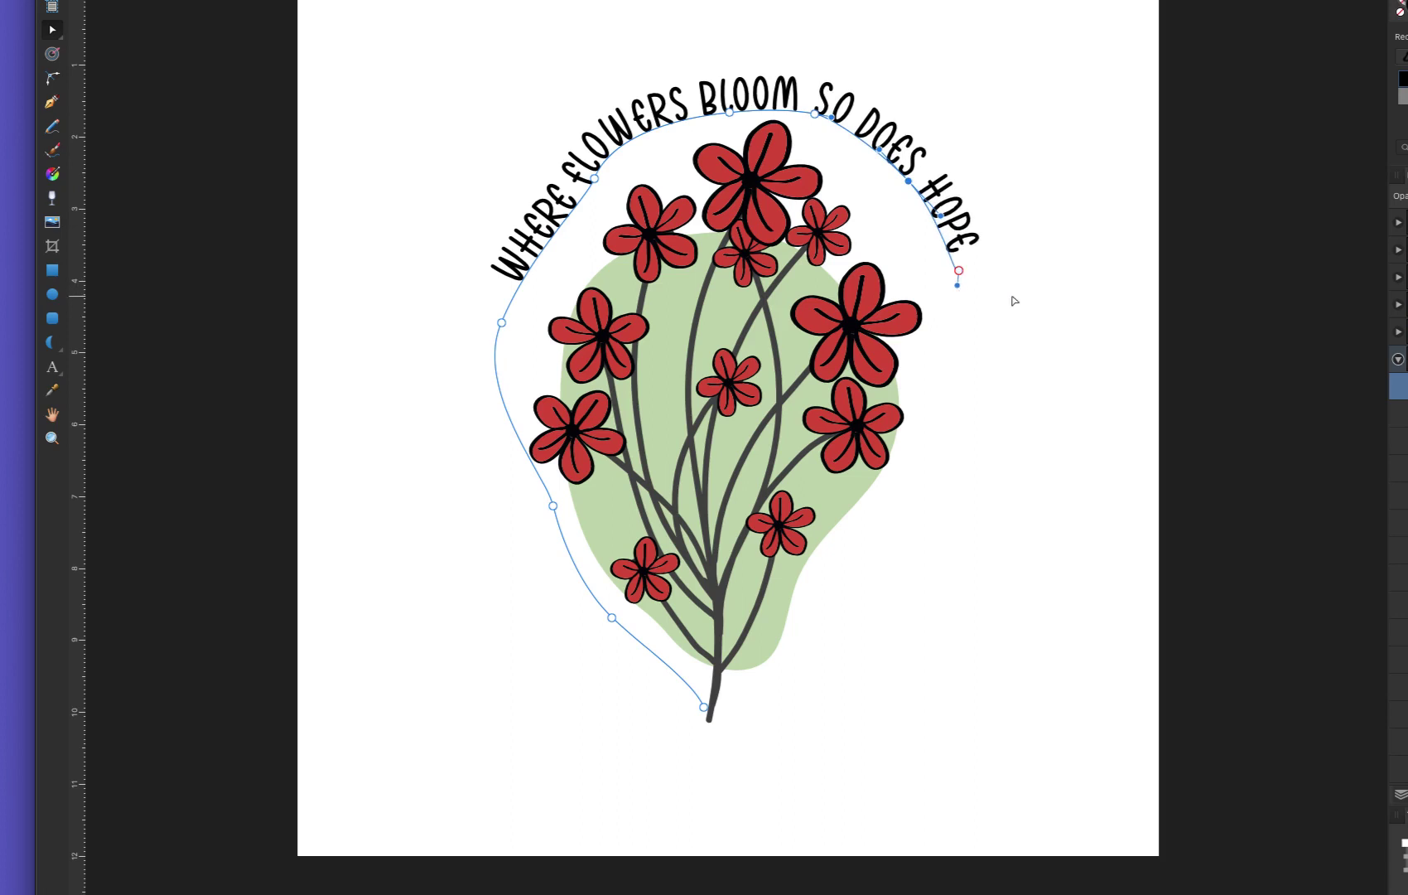
pyautogui.click(1117, 316)
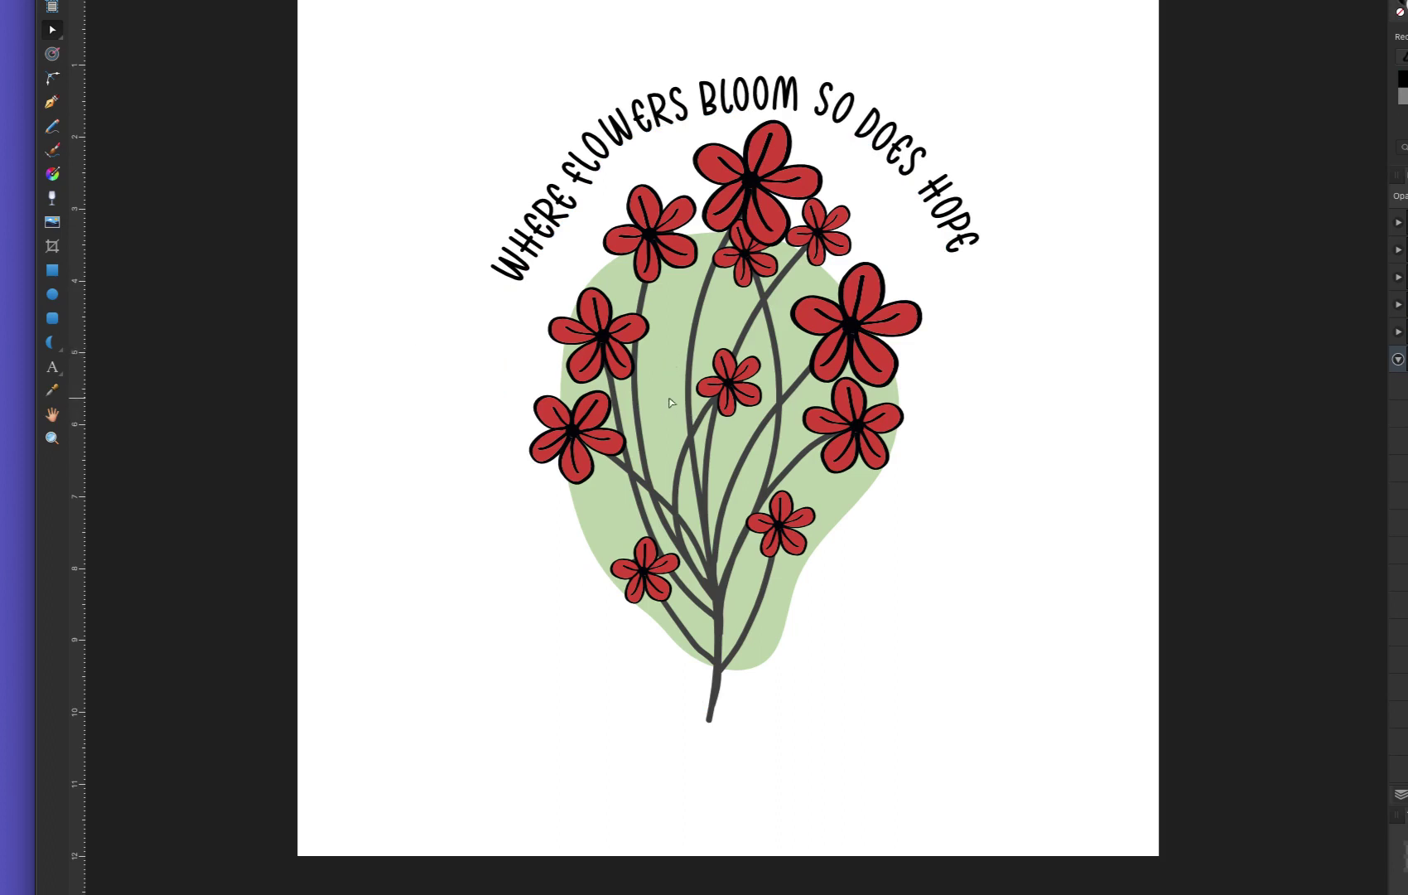
# Enlarge the green background blob by pulling its top and right-hand nodes outward past the large flowers
pyautogui.click(671, 334)
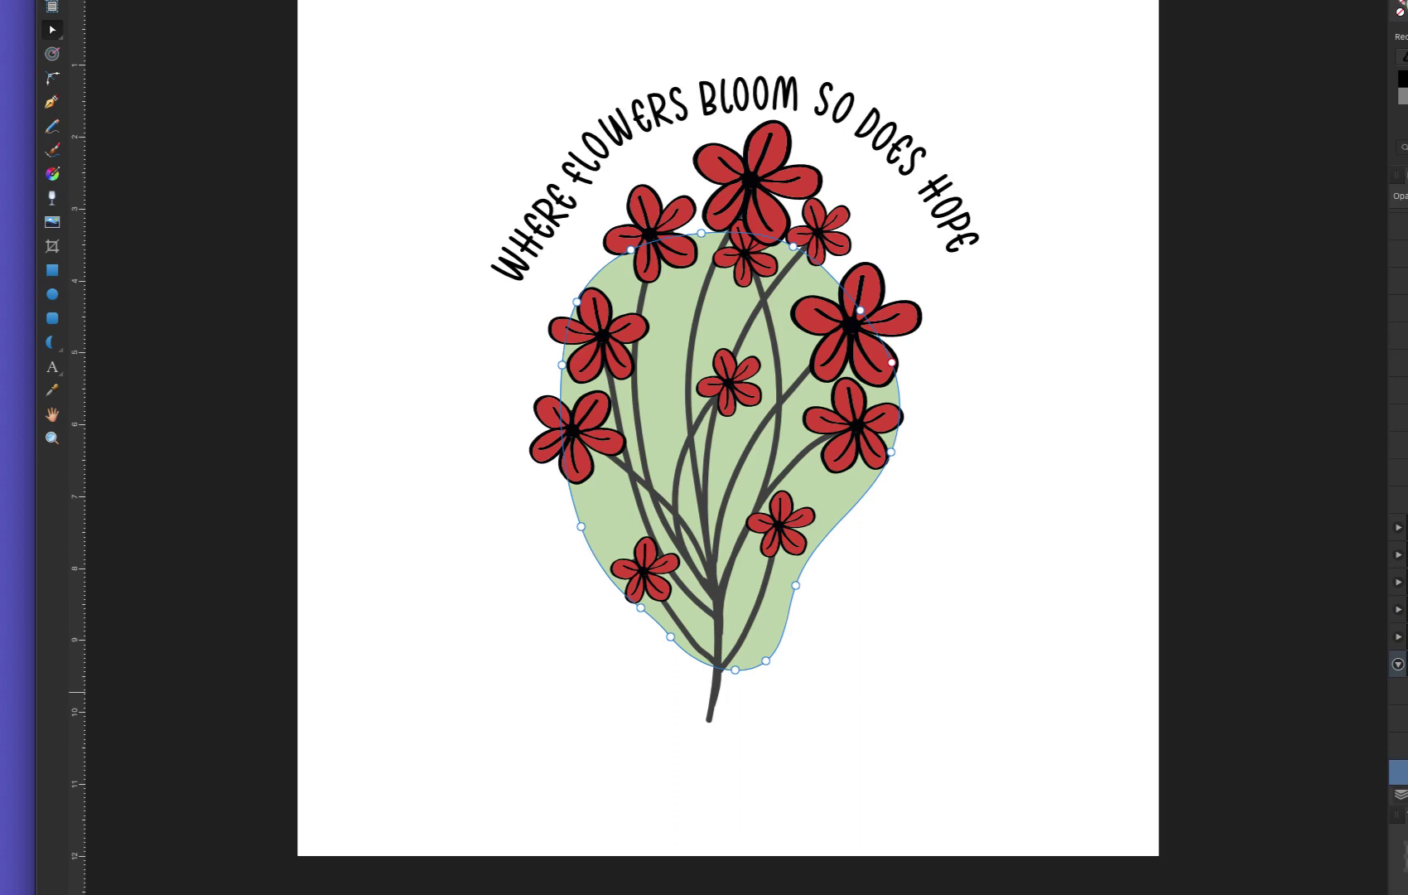
pyautogui.scroll(-2, 1406, 761)
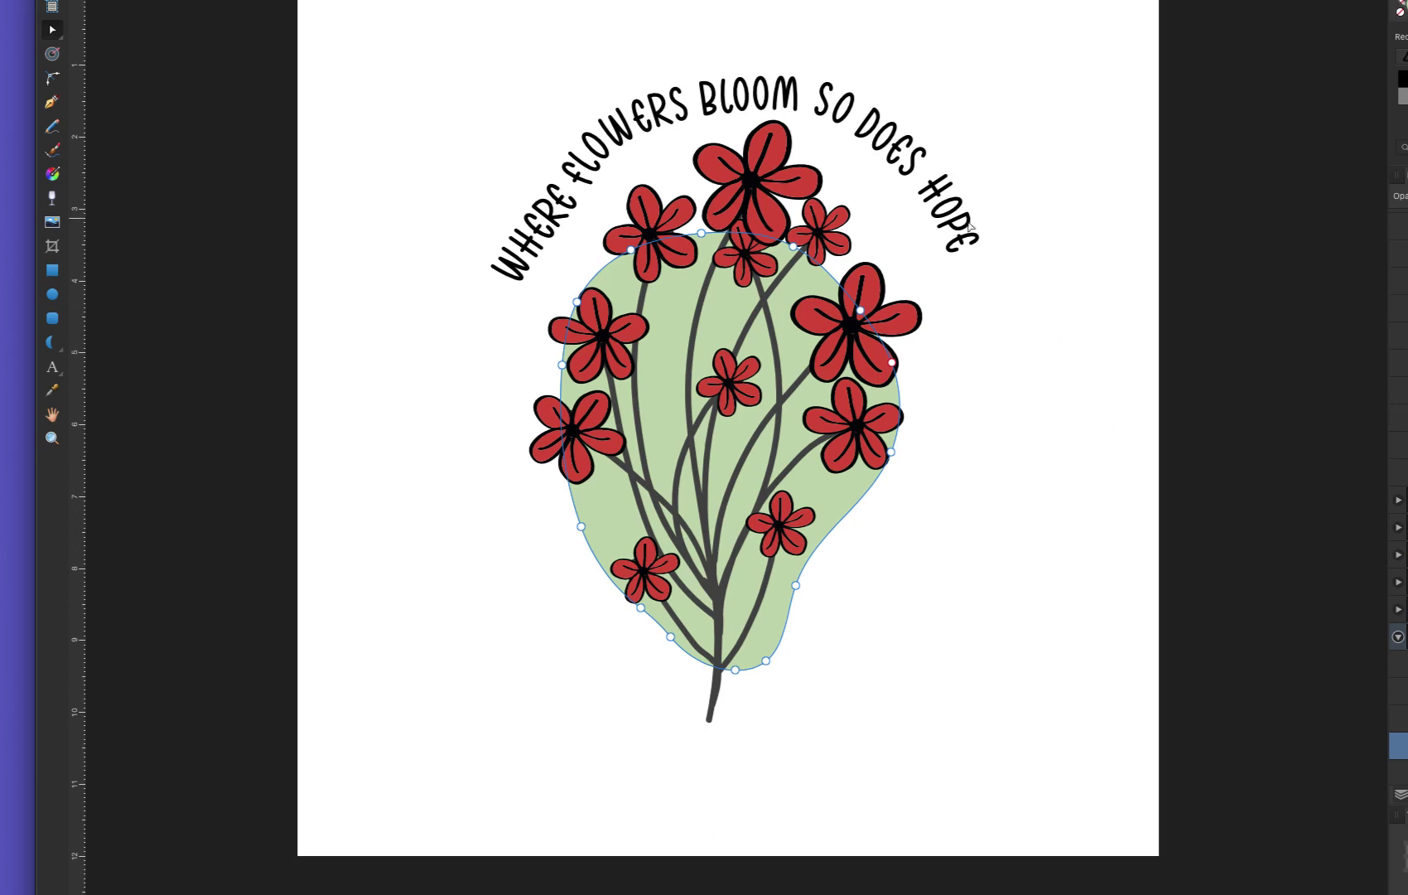
pyautogui.click(702, 235)
pyautogui.moveTo(701, 233); pyautogui.dragTo(728, 153)
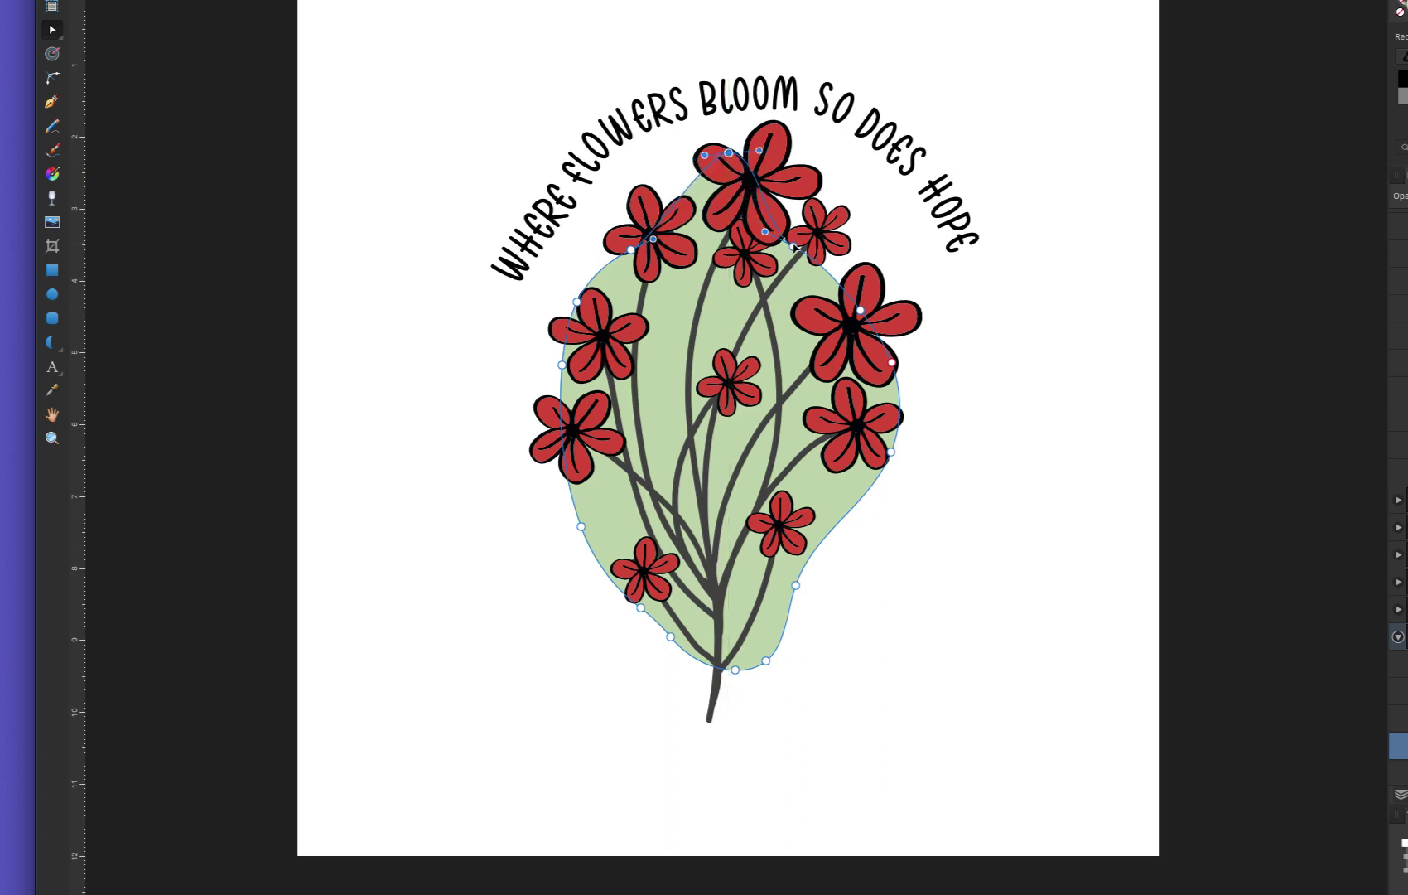
pyautogui.moveTo(794, 247); pyautogui.dragTo(885, 170)
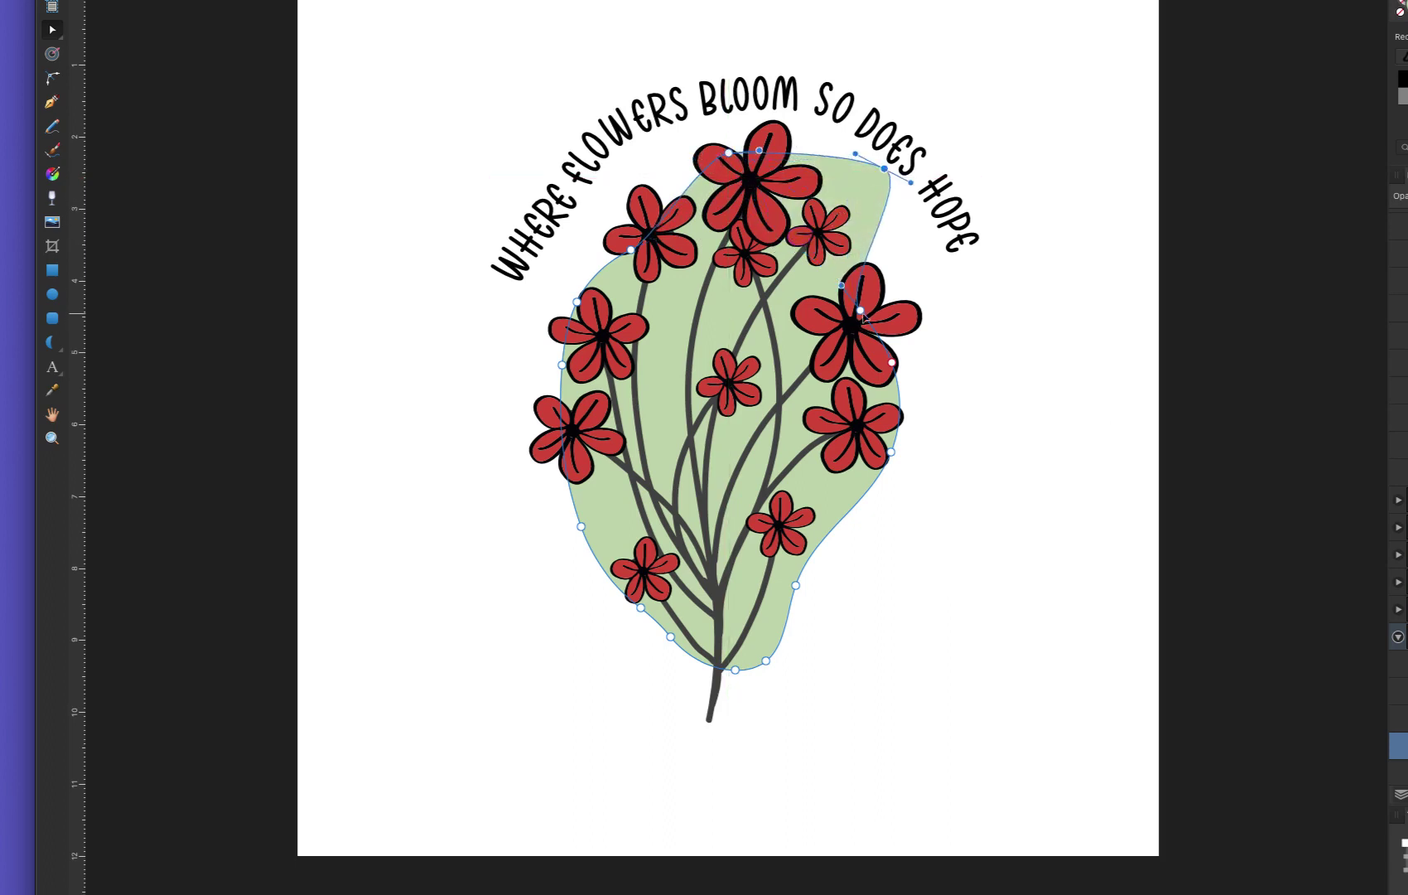
pyautogui.moveTo(860, 309); pyautogui.dragTo(974, 244)
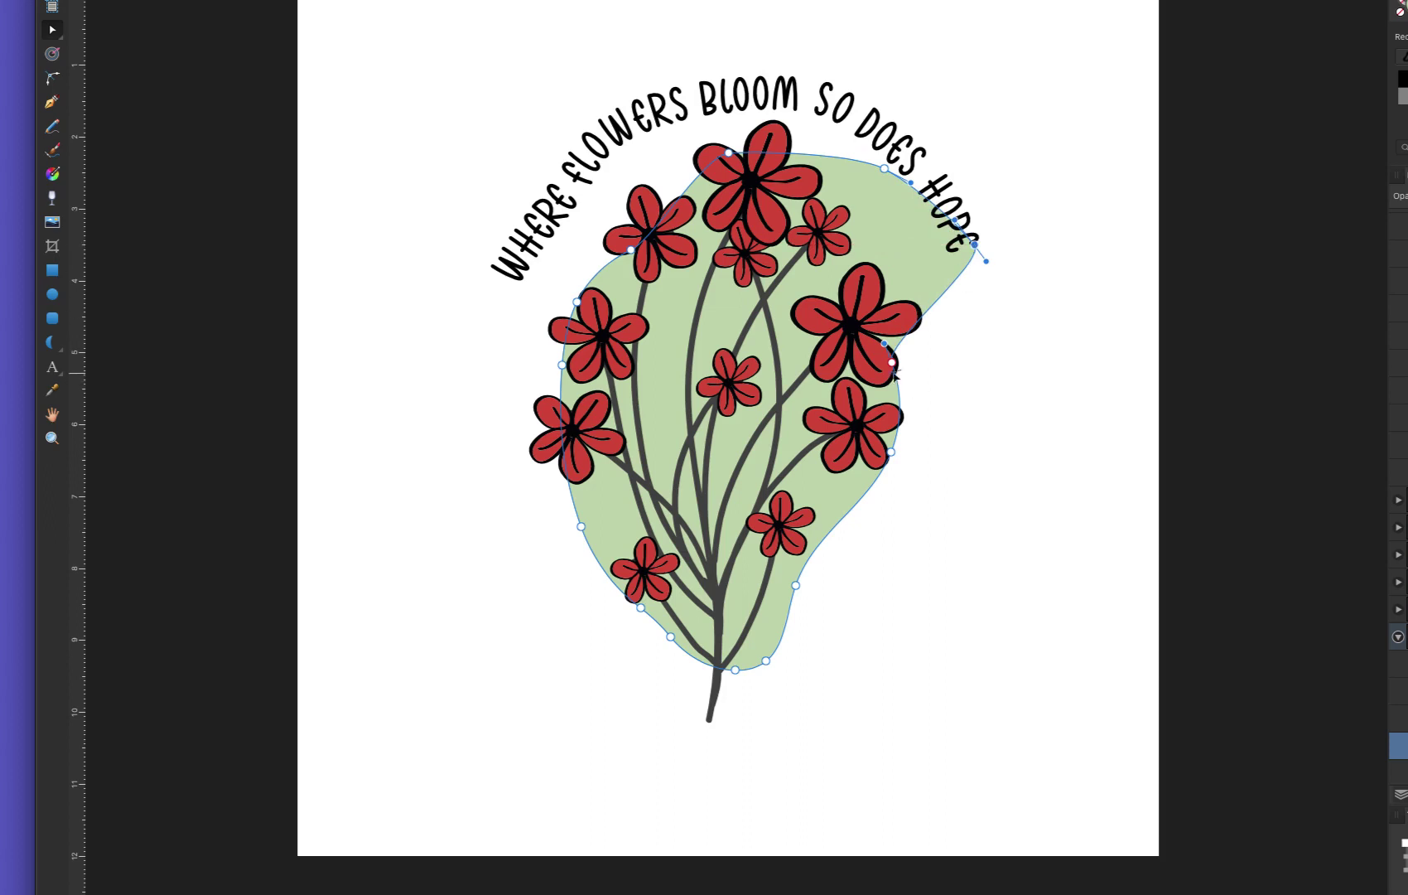
pyautogui.moveTo(892, 363); pyautogui.dragTo(1000, 369)
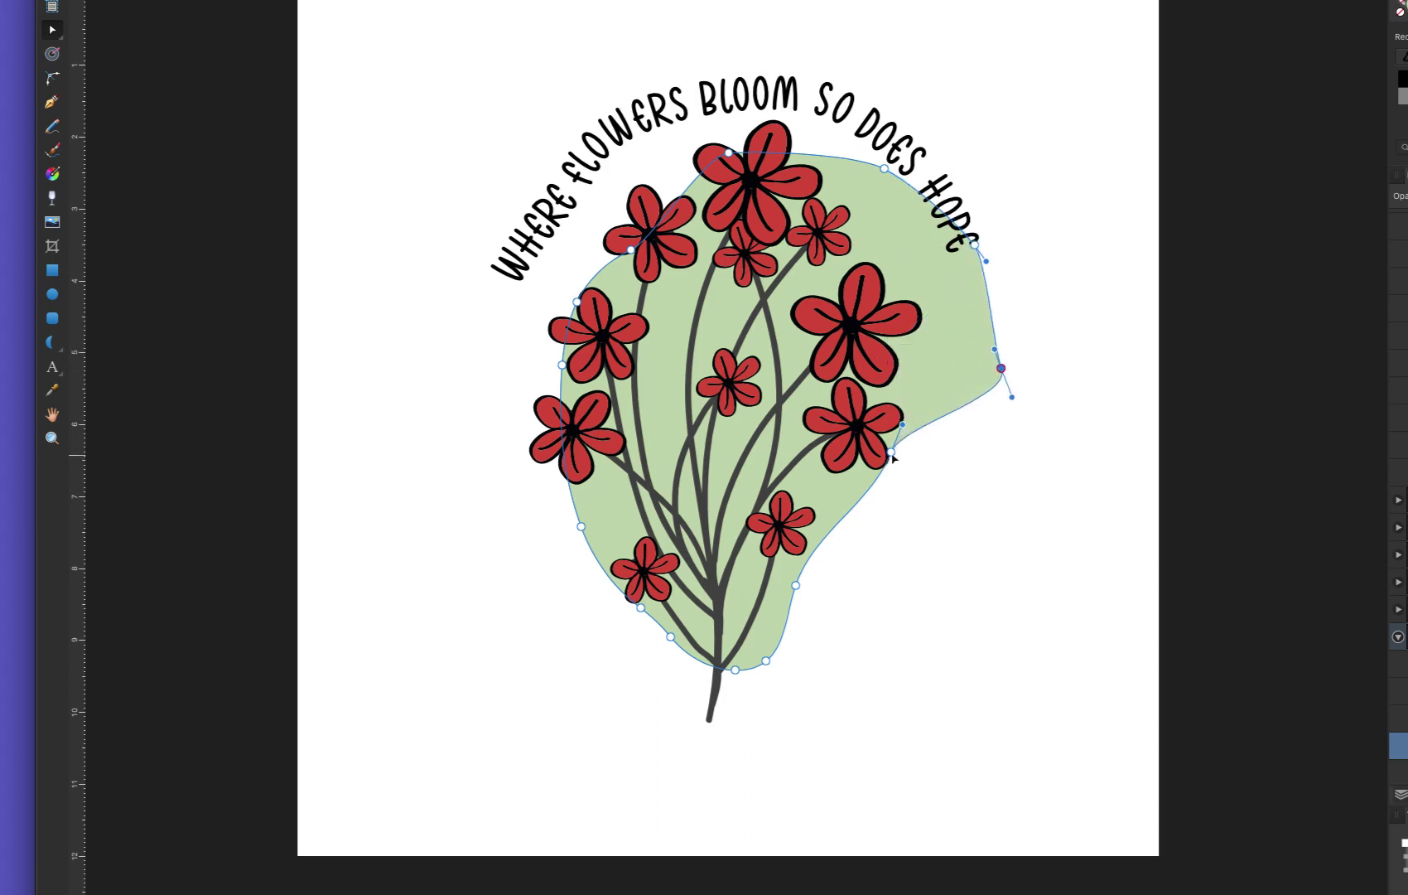
pyautogui.moveTo(892, 454); pyautogui.dragTo(927, 471)
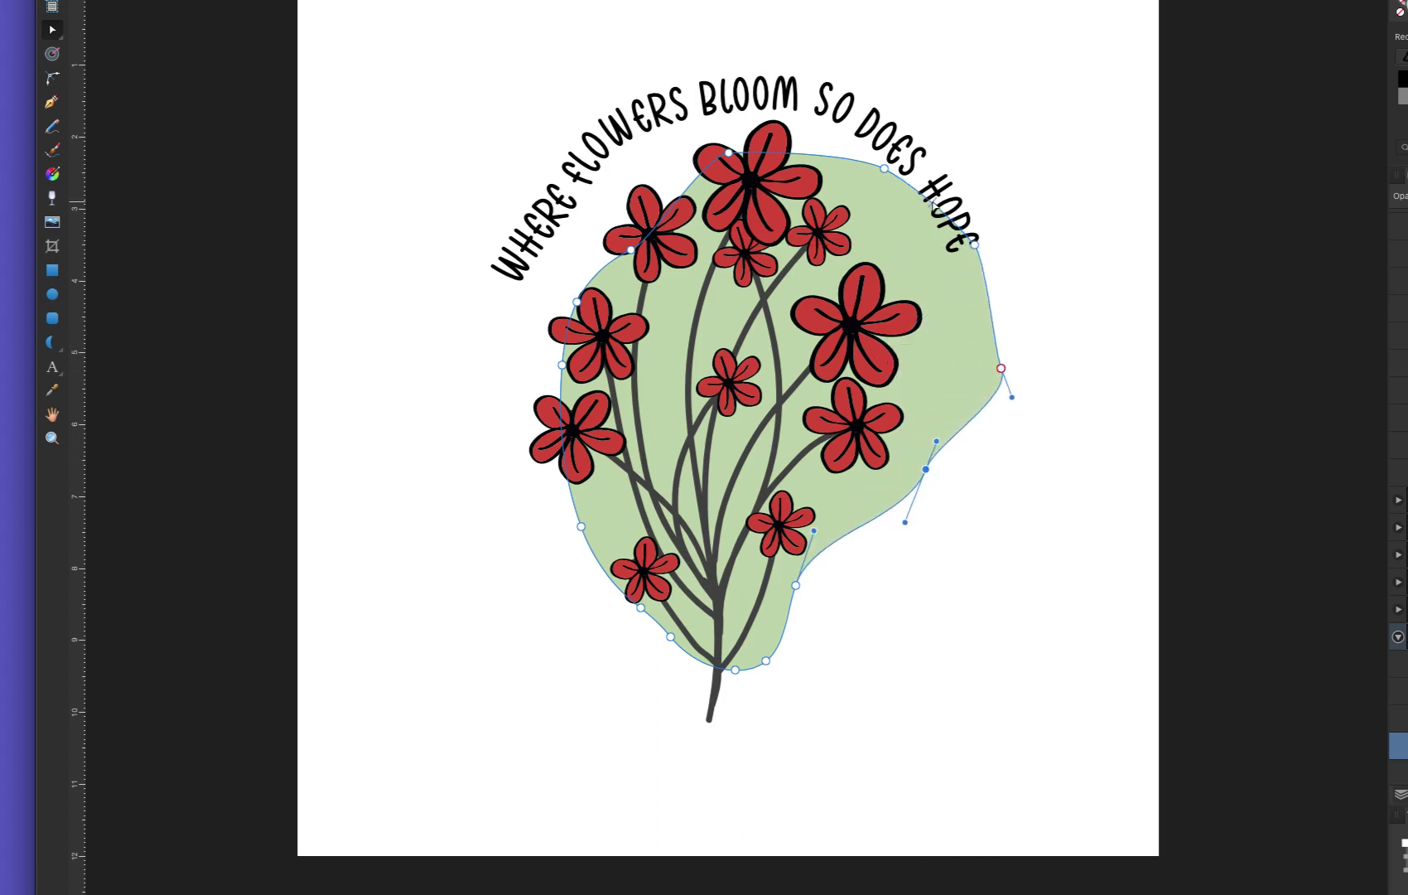
# Raise the green blob's top edge above the curved caption, adding a node above the word FLOWERS
pyautogui.moveTo(884, 169); pyautogui.dragTo(903, 102)
pyautogui.moveTo(975, 246); pyautogui.dragTo(996, 226)
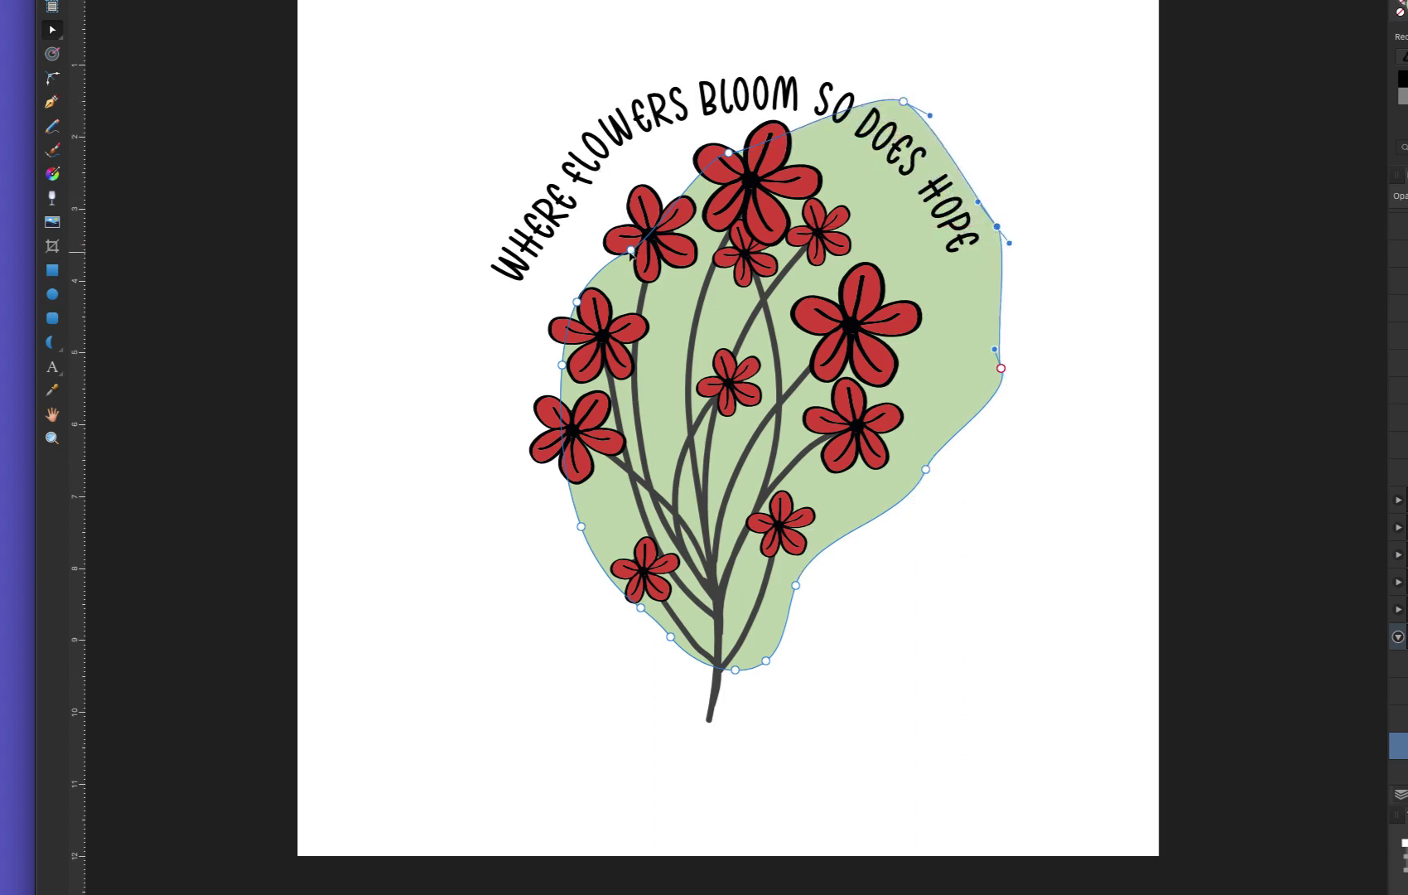
pyautogui.moveTo(632, 249); pyautogui.dragTo(587, 178)
pyautogui.moveTo(703, 155); pyautogui.dragTo(698, 75)
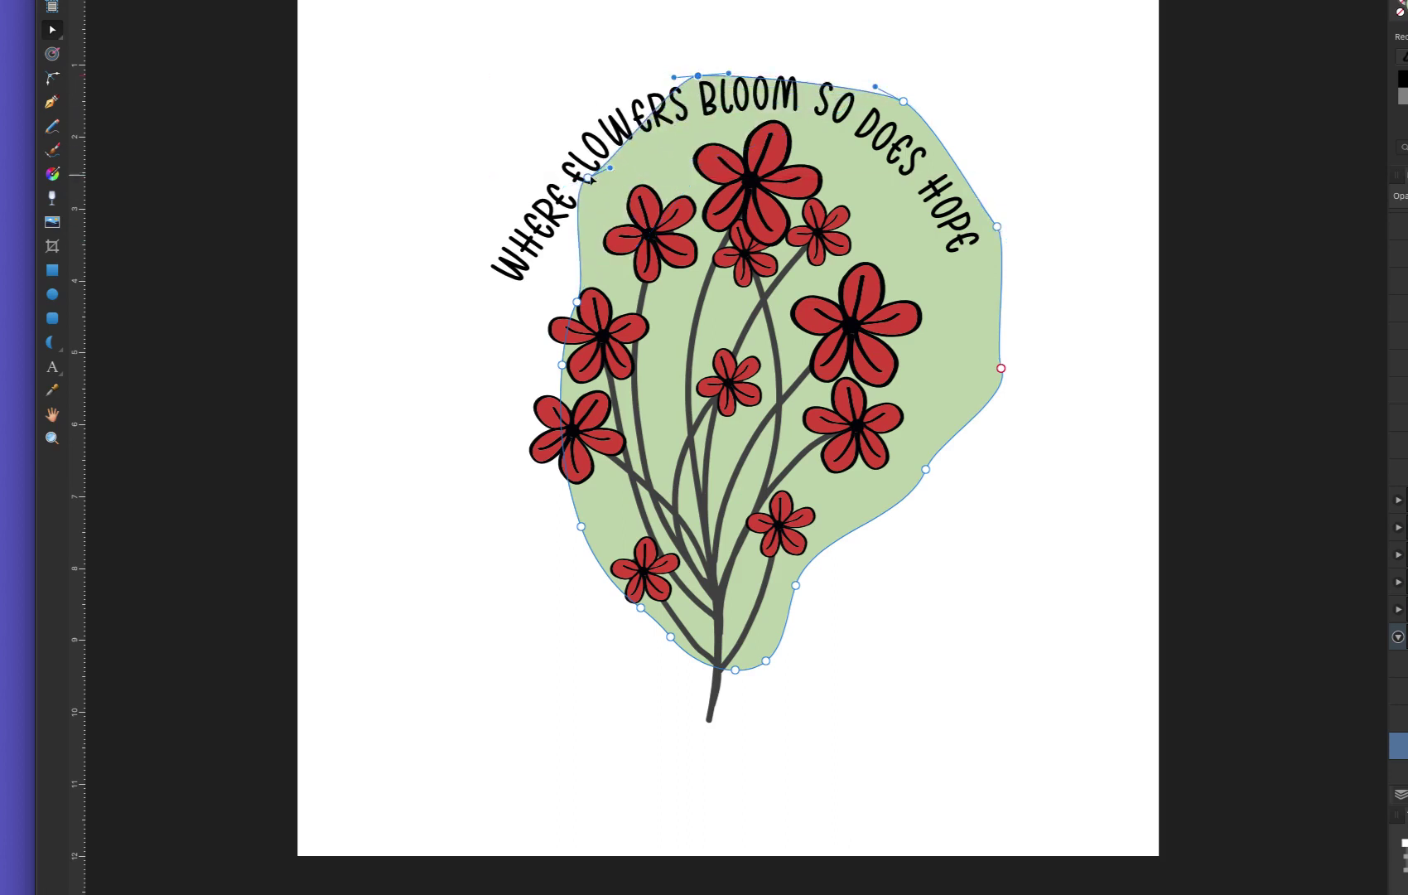
pyautogui.moveTo(589, 178); pyautogui.dragTo(570, 168)
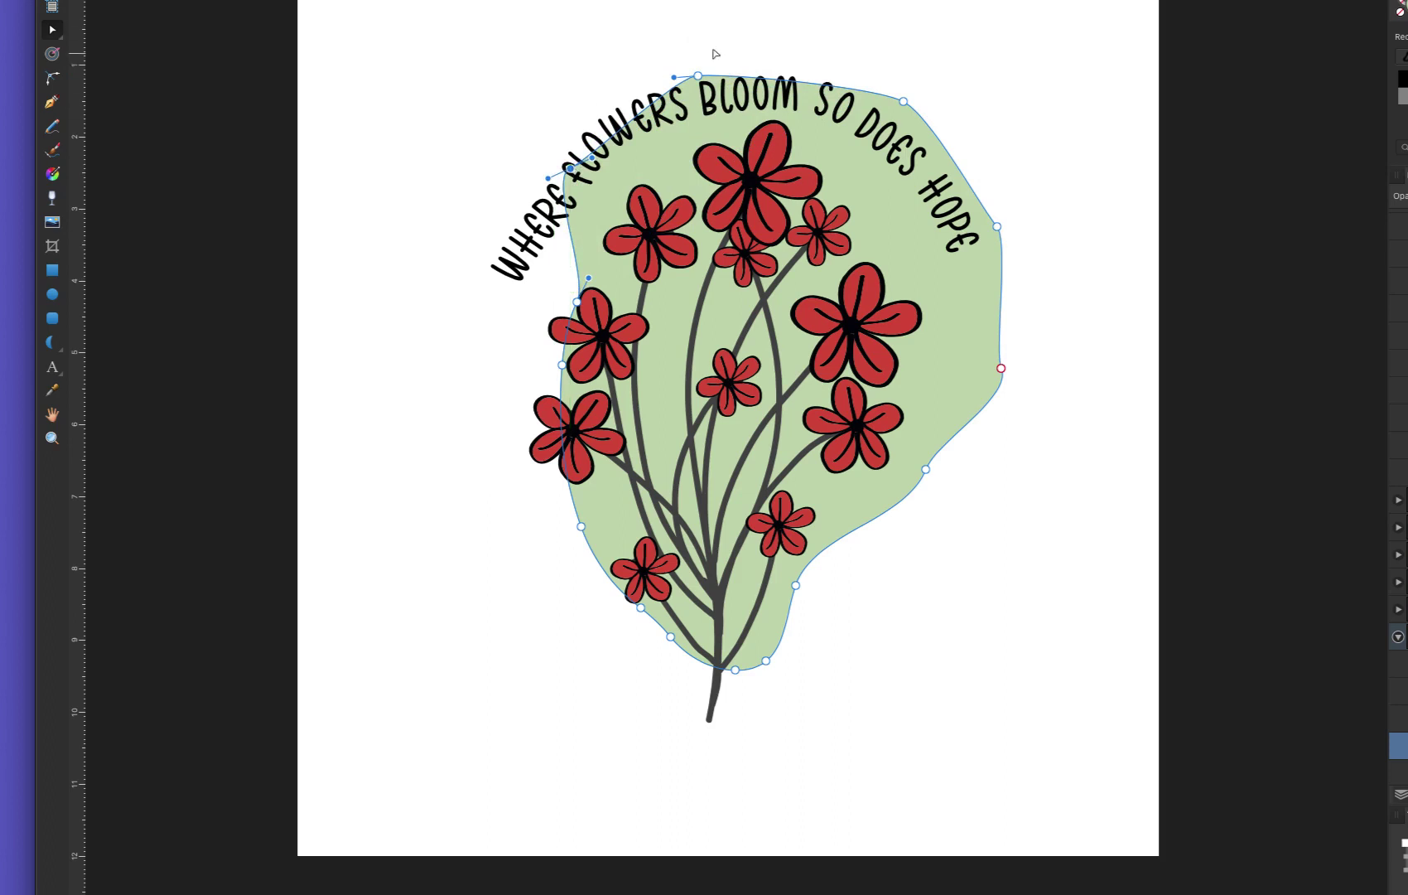
pyautogui.moveTo(698, 80); pyautogui.dragTo(788, 55)
pyautogui.moveTo(678, 116); pyautogui.dragTo(635, 77)
# Add a node on the green blob's right edge and bow it outward into a rounder curve
pyautogui.click(999, 315)
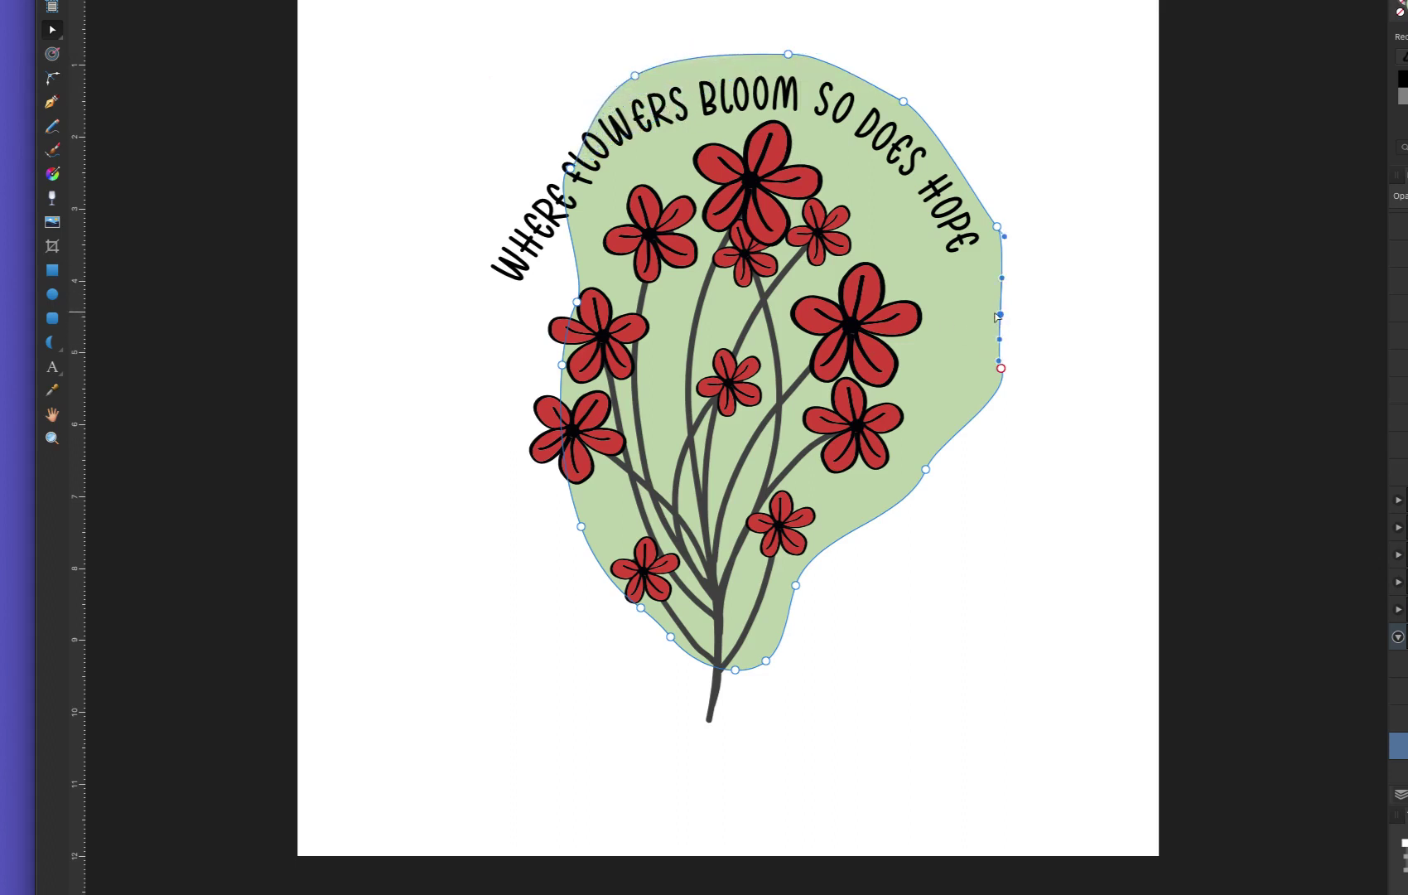
pyautogui.moveTo(1000, 316); pyautogui.dragTo(1021, 316)
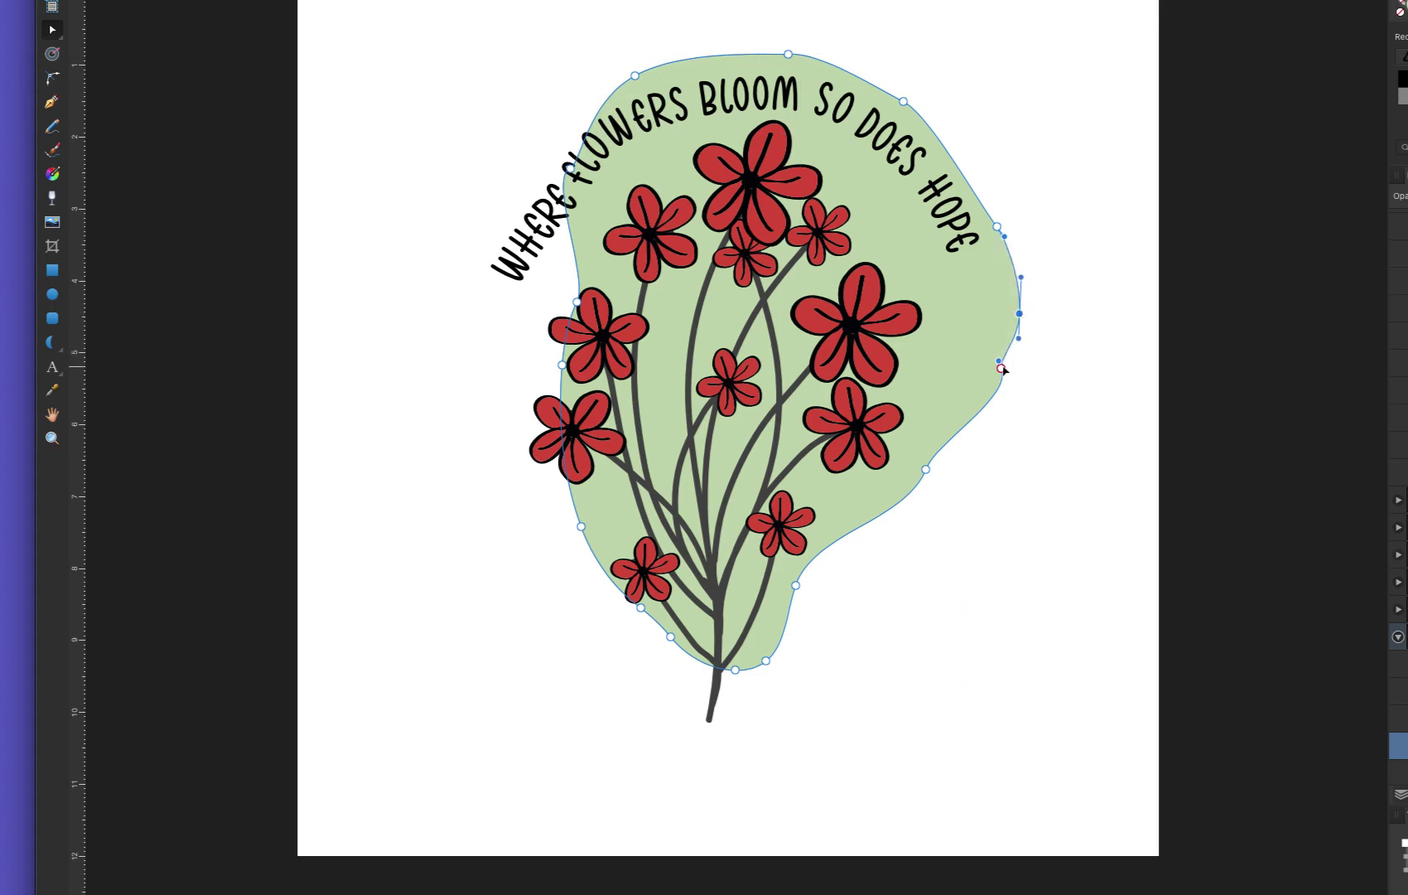
pyautogui.moveTo(1010, 372); pyautogui.dragTo(995, 407)
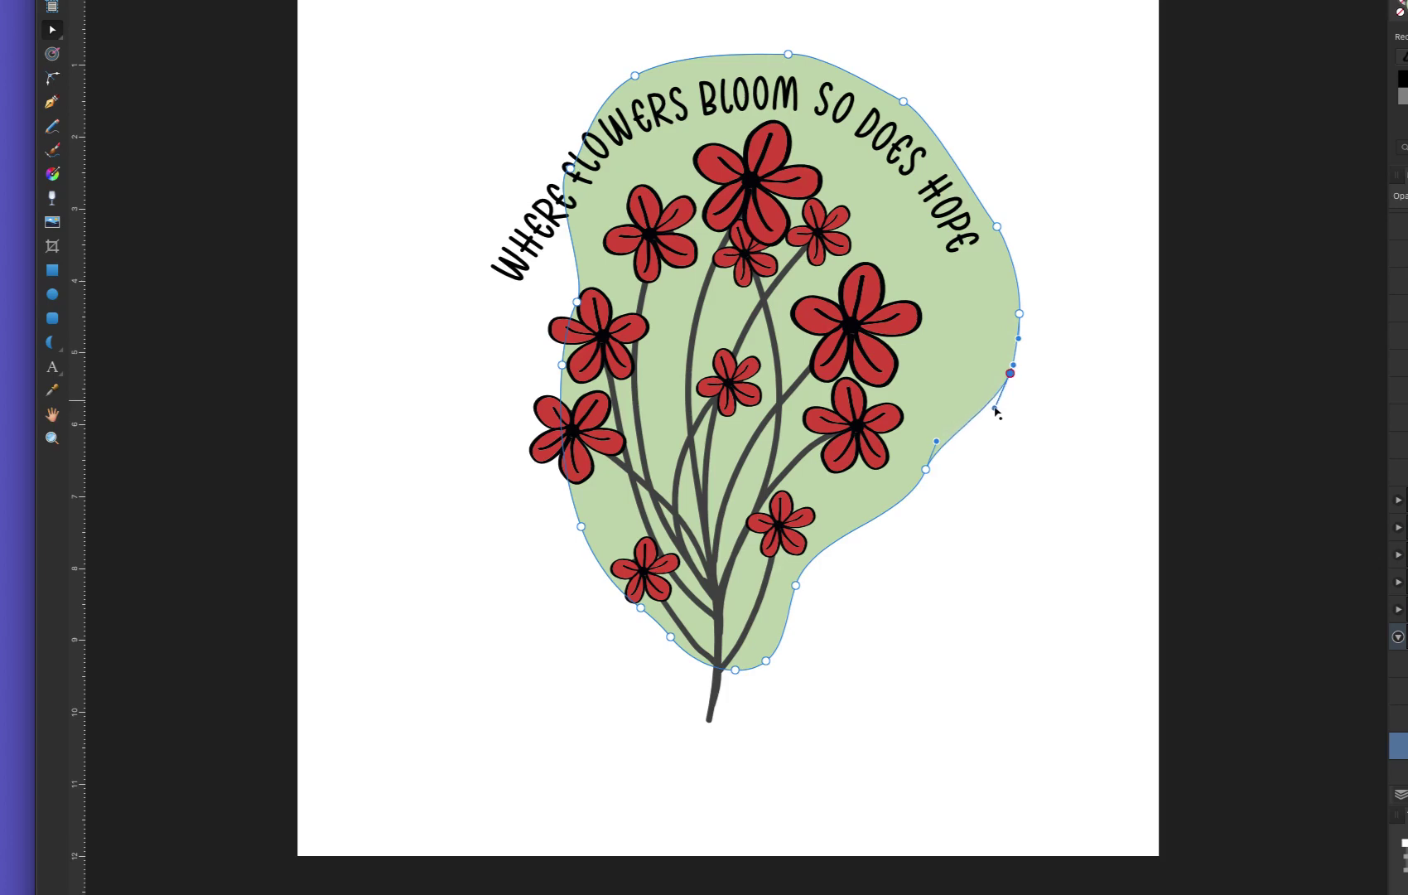
# Pull the green blob's left edge outward until it encloses the word WHERE and the upper-left flowers
pyautogui.click(562, 364)
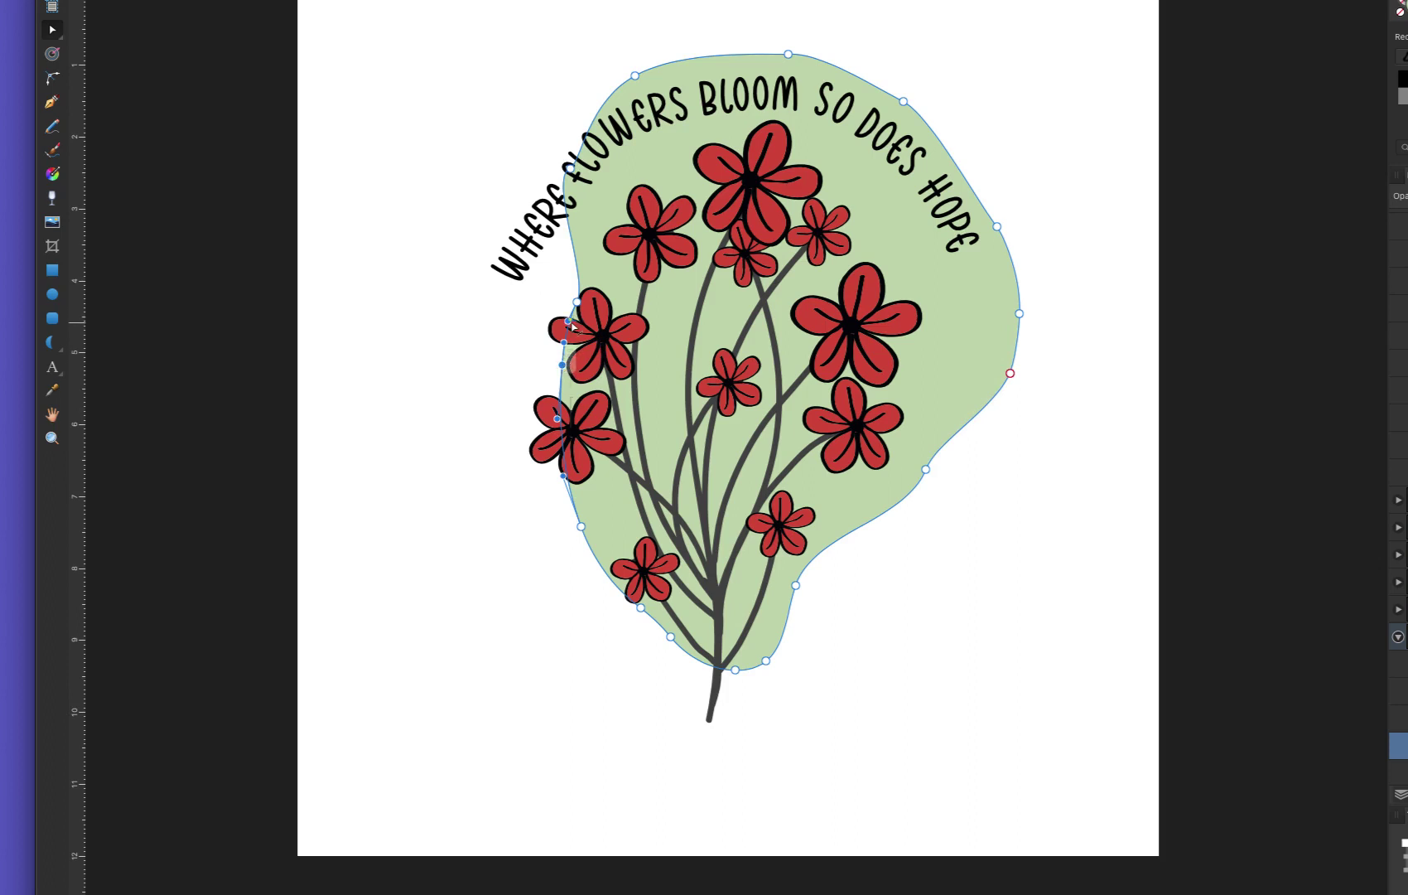
pyautogui.moveTo(568, 323); pyautogui.dragTo(508, 305)
pyautogui.moveTo(564, 368); pyautogui.dragTo(509, 373)
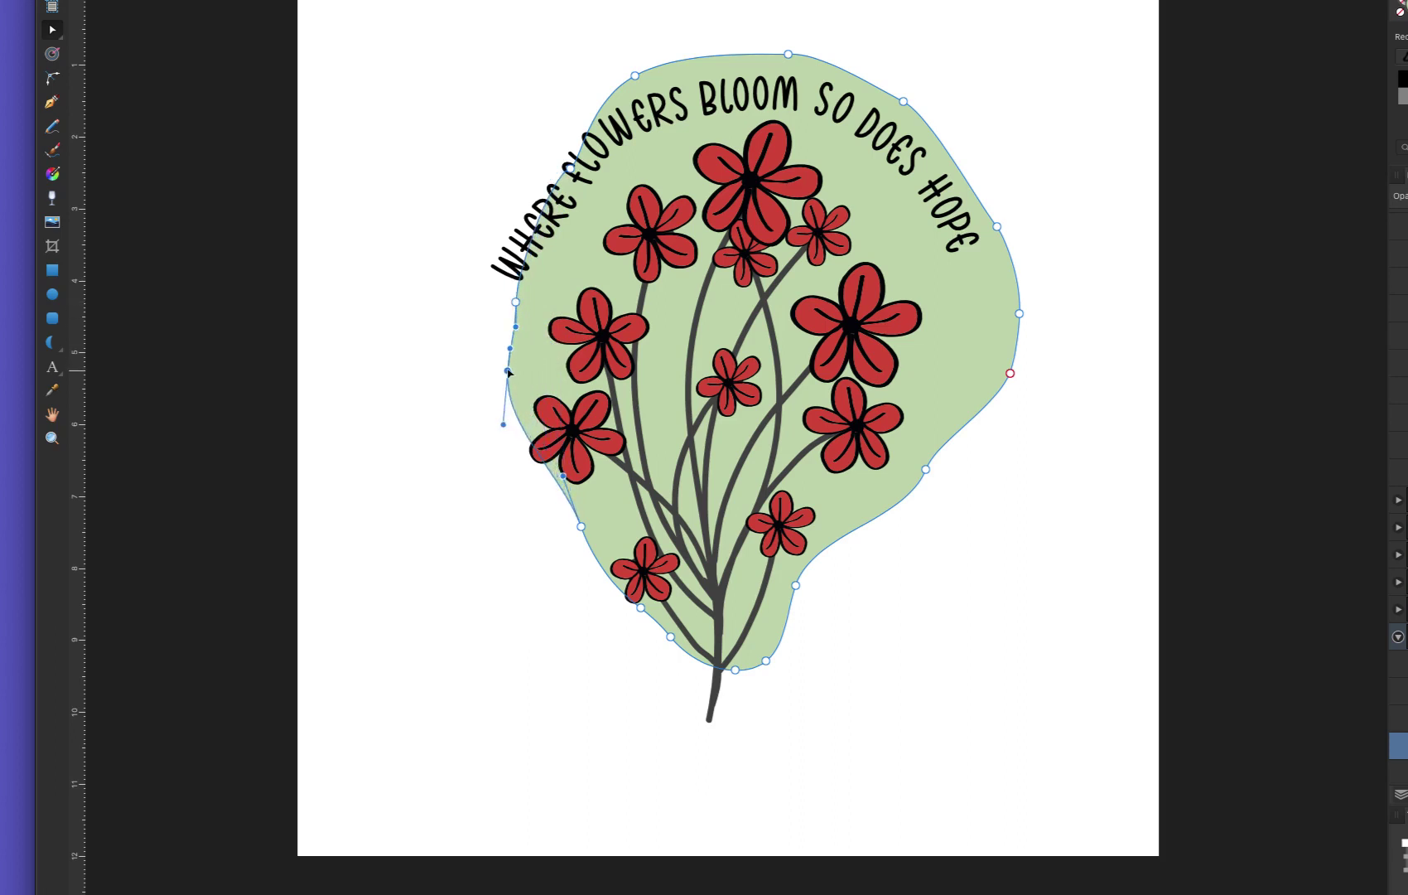
pyautogui.moveTo(567, 170); pyautogui.dragTo(540, 130)
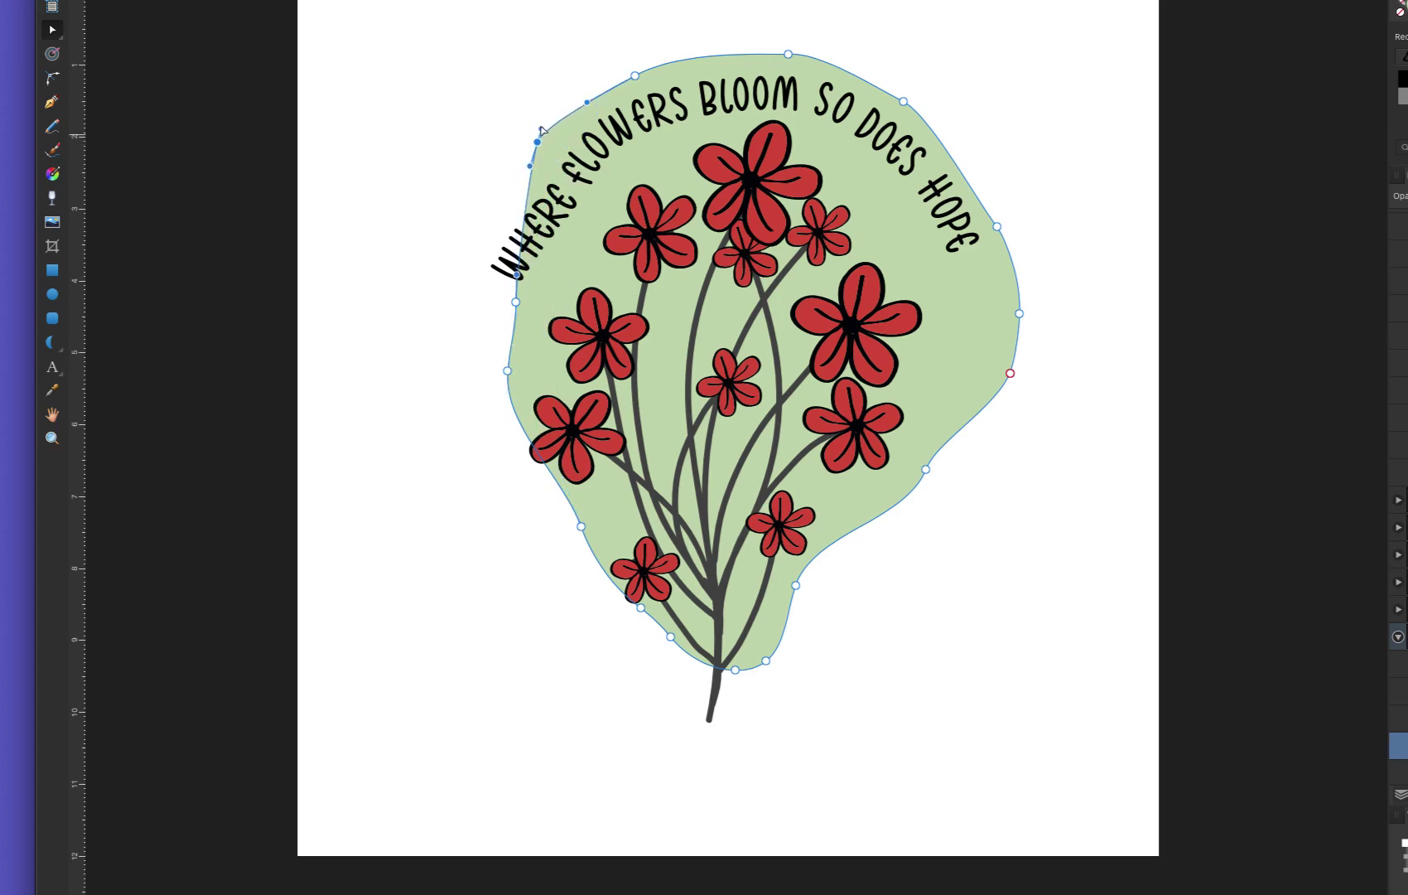
pyautogui.moveTo(518, 280); pyautogui.dragTo(428, 268)
pyautogui.moveTo(516, 304); pyautogui.dragTo(492, 342)
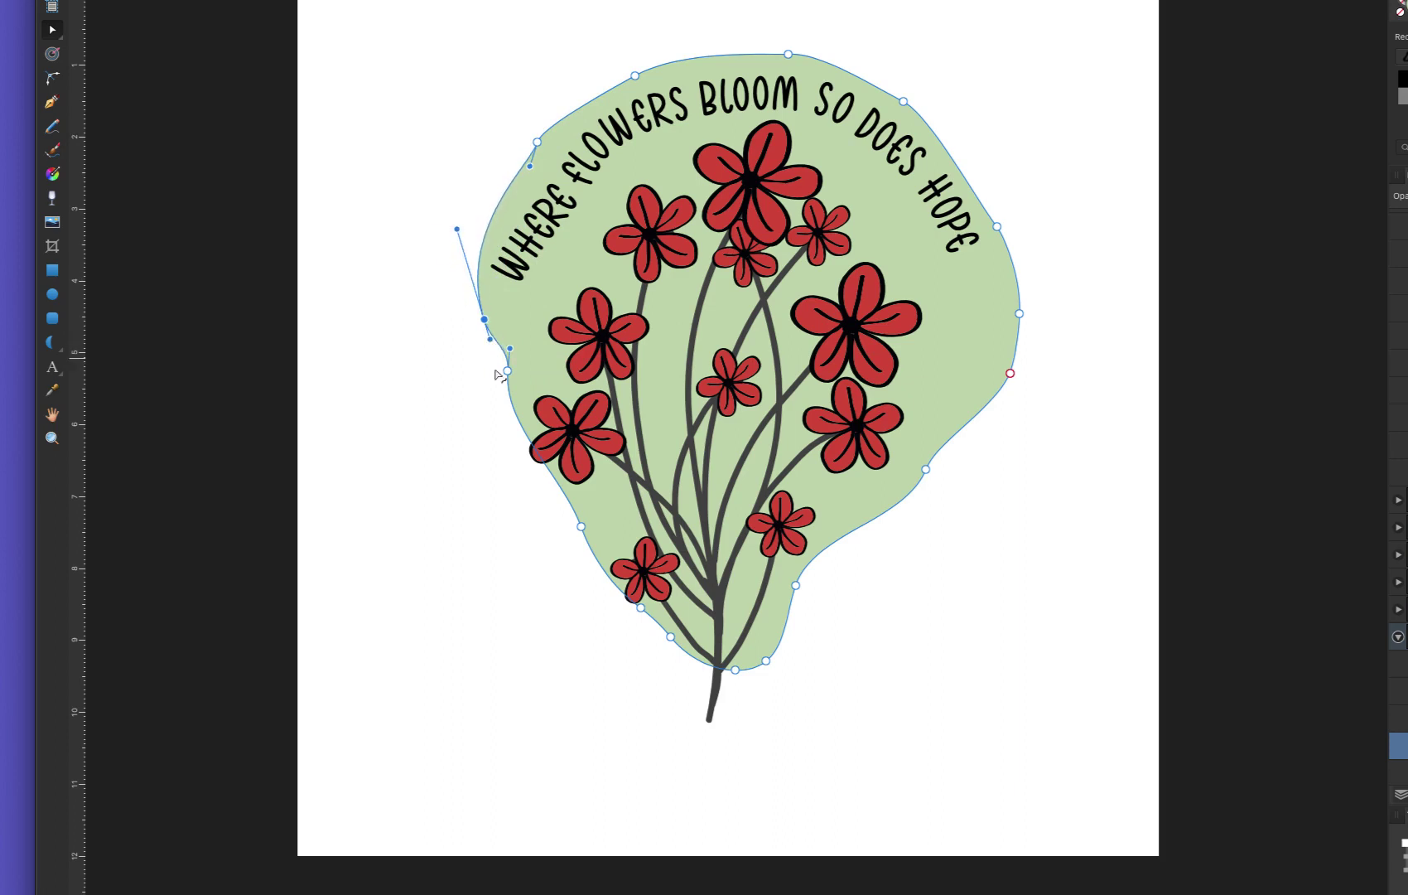
# Smooth the green blob's left edge beside the two left flowers by repositioning its node and curve handles
pyautogui.click(500, 396)
pyautogui.moveTo(500, 396); pyautogui.dragTo(491, 389)
pyautogui.moveTo(487, 445); pyautogui.dragTo(513, 445)
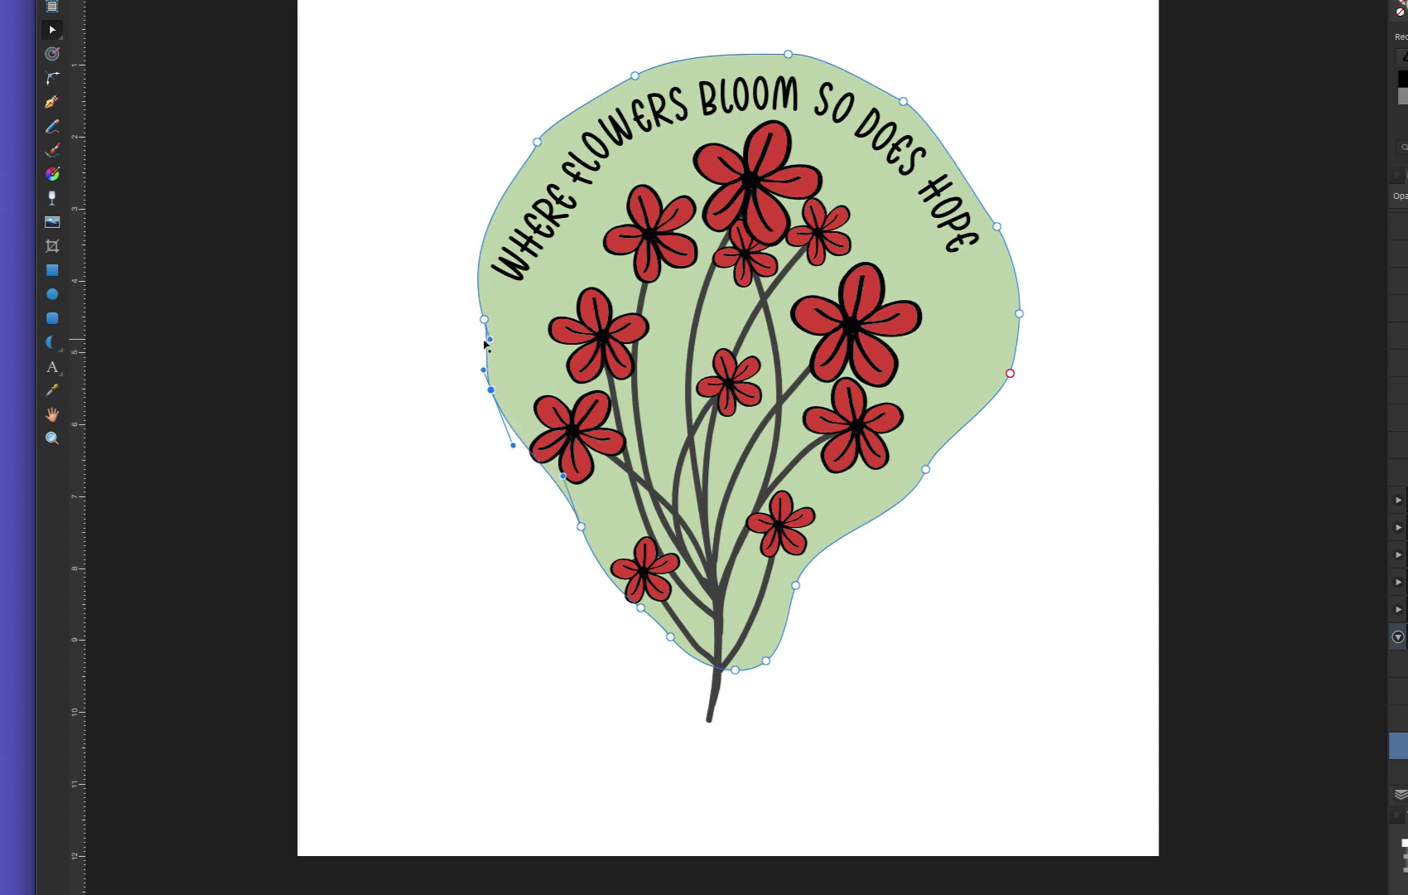
pyautogui.moveTo(486, 344); pyautogui.dragTo(493, 341)
pyautogui.moveTo(564, 477); pyautogui.dragTo(556, 481)
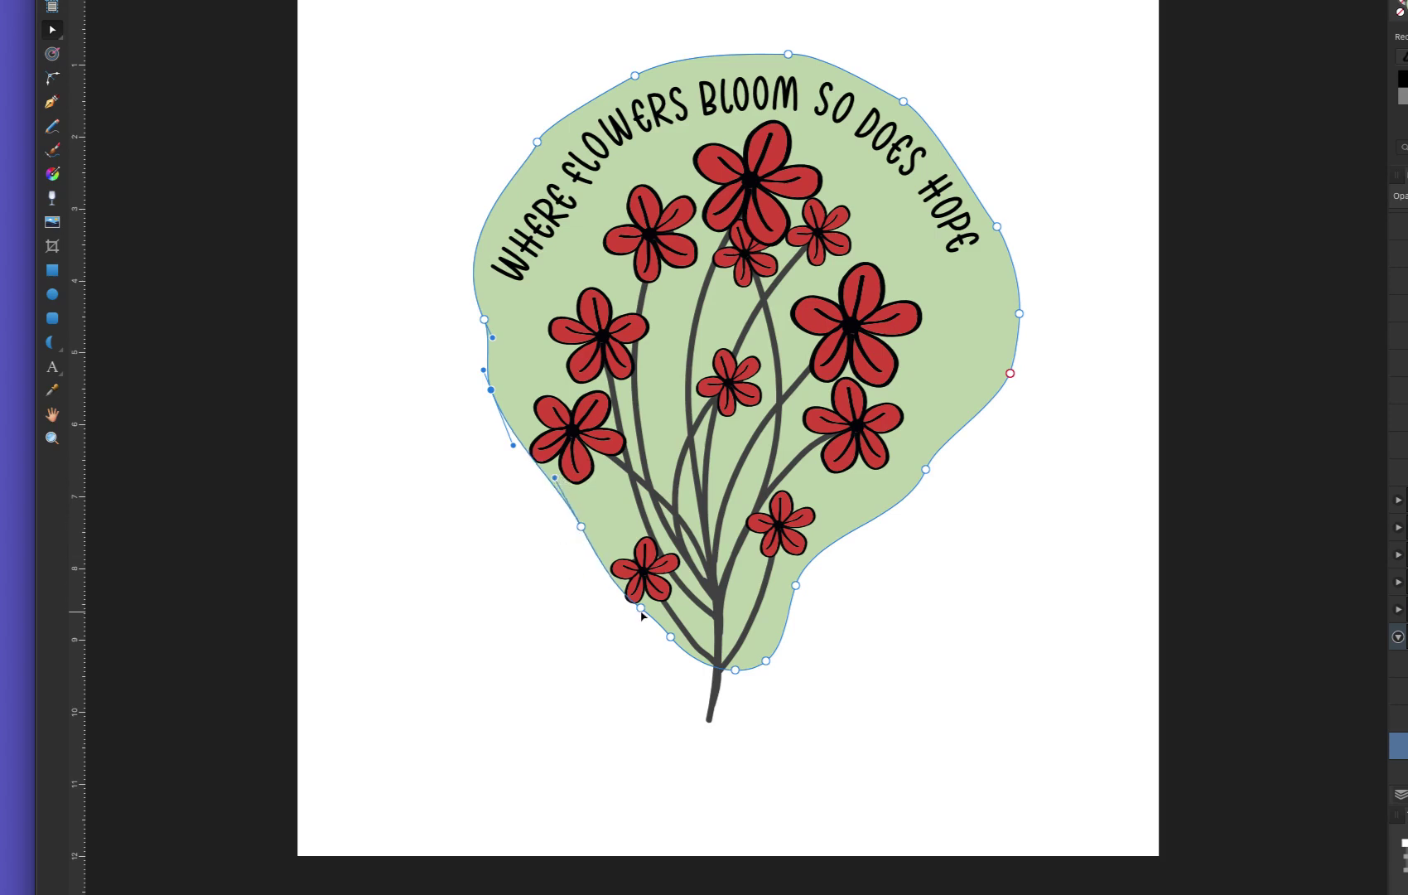
# Push the green blob's lower-left edge outward around the lower flowers, adding a node beside the left one
pyautogui.moveTo(641, 610); pyautogui.dragTo(627, 613)
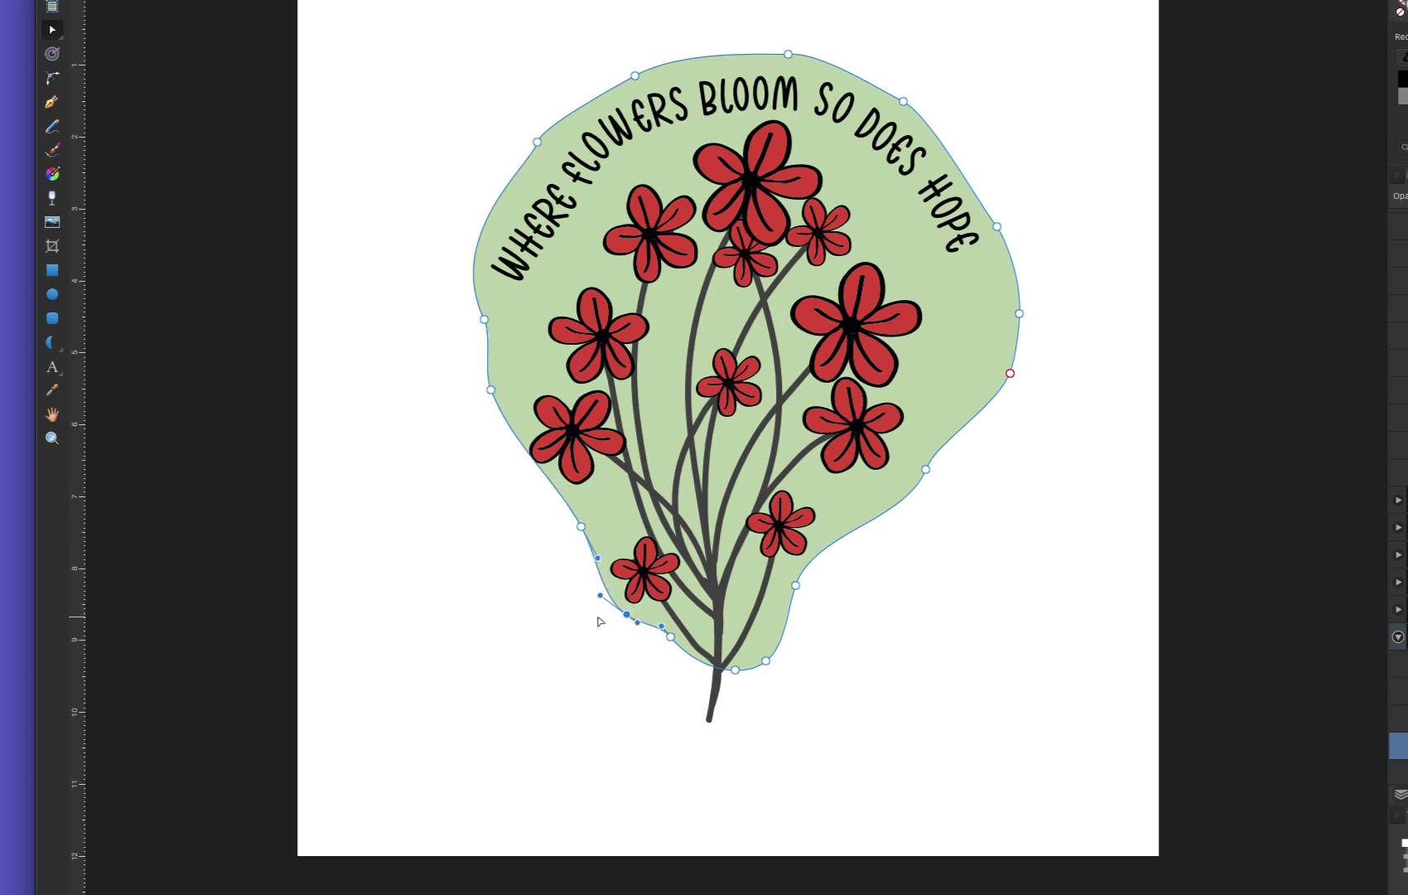
pyautogui.click(546, 477)
pyautogui.moveTo(541, 480); pyautogui.dragTo(530, 487)
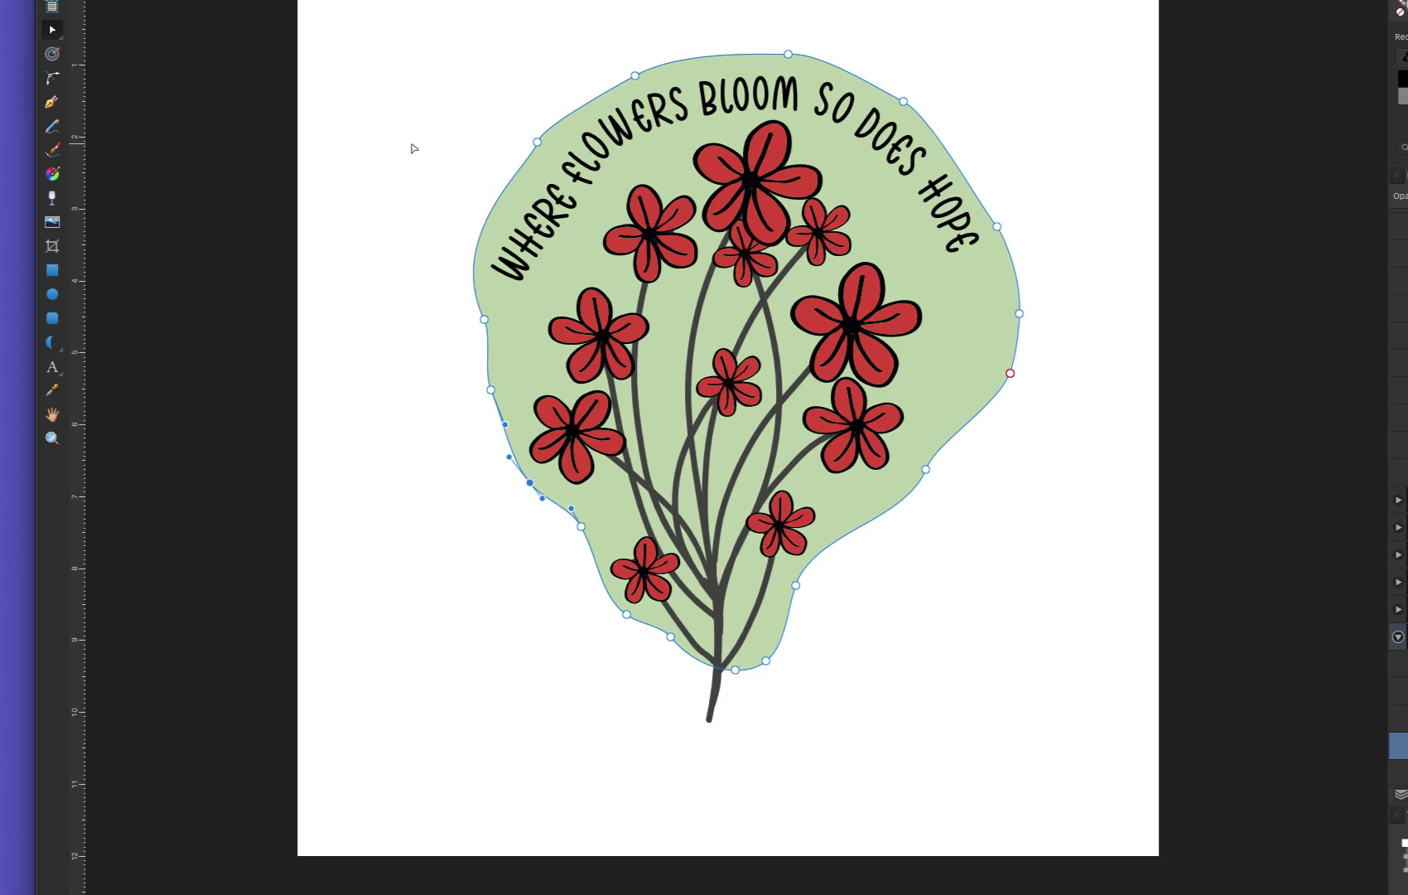
pyautogui.click(373, 214)
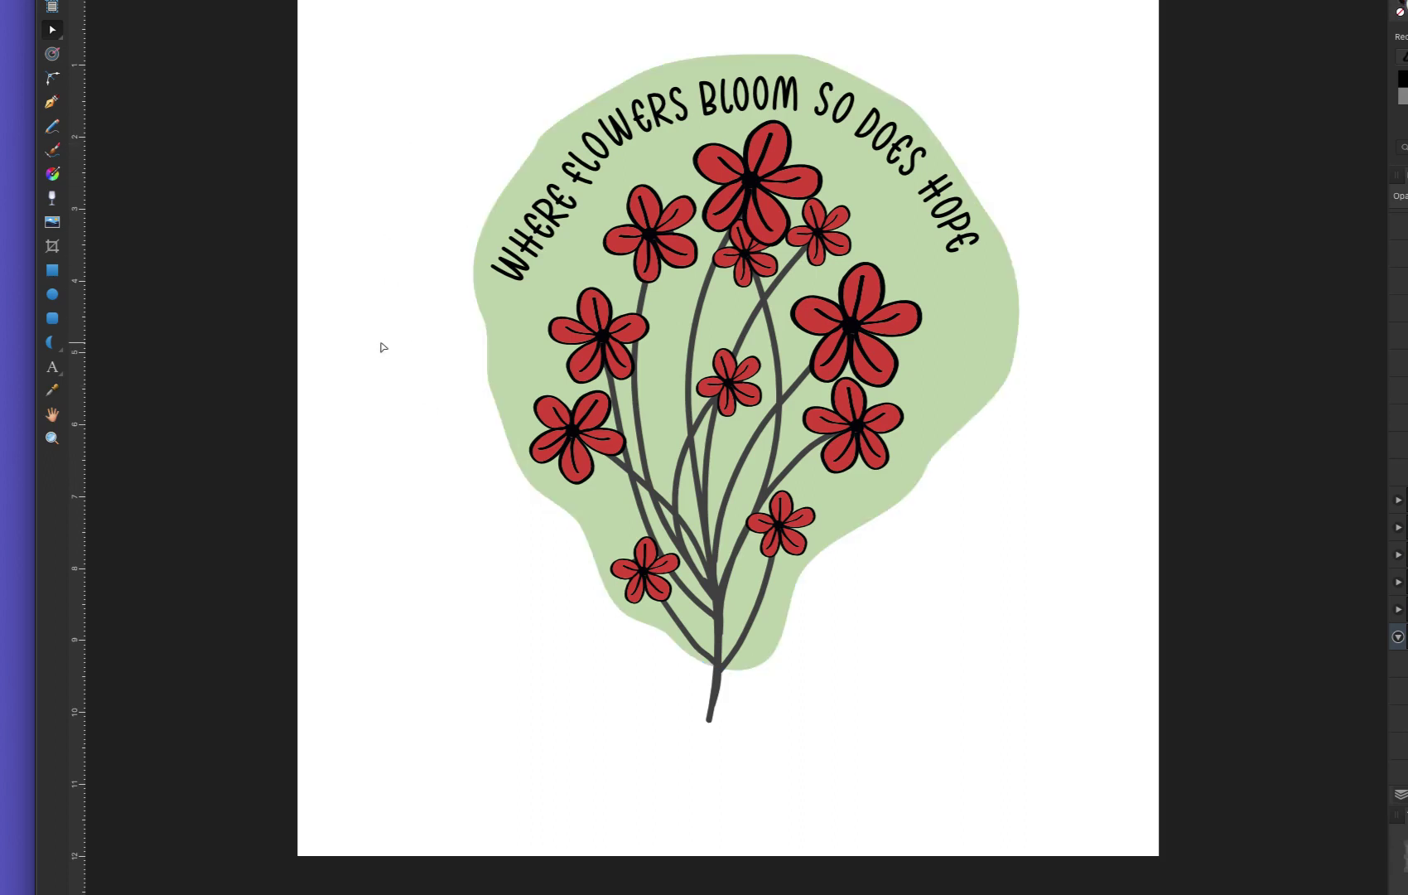
# Move the green blob's left node below the word WHERE outward to even out the dent
pyautogui.click(496, 343)
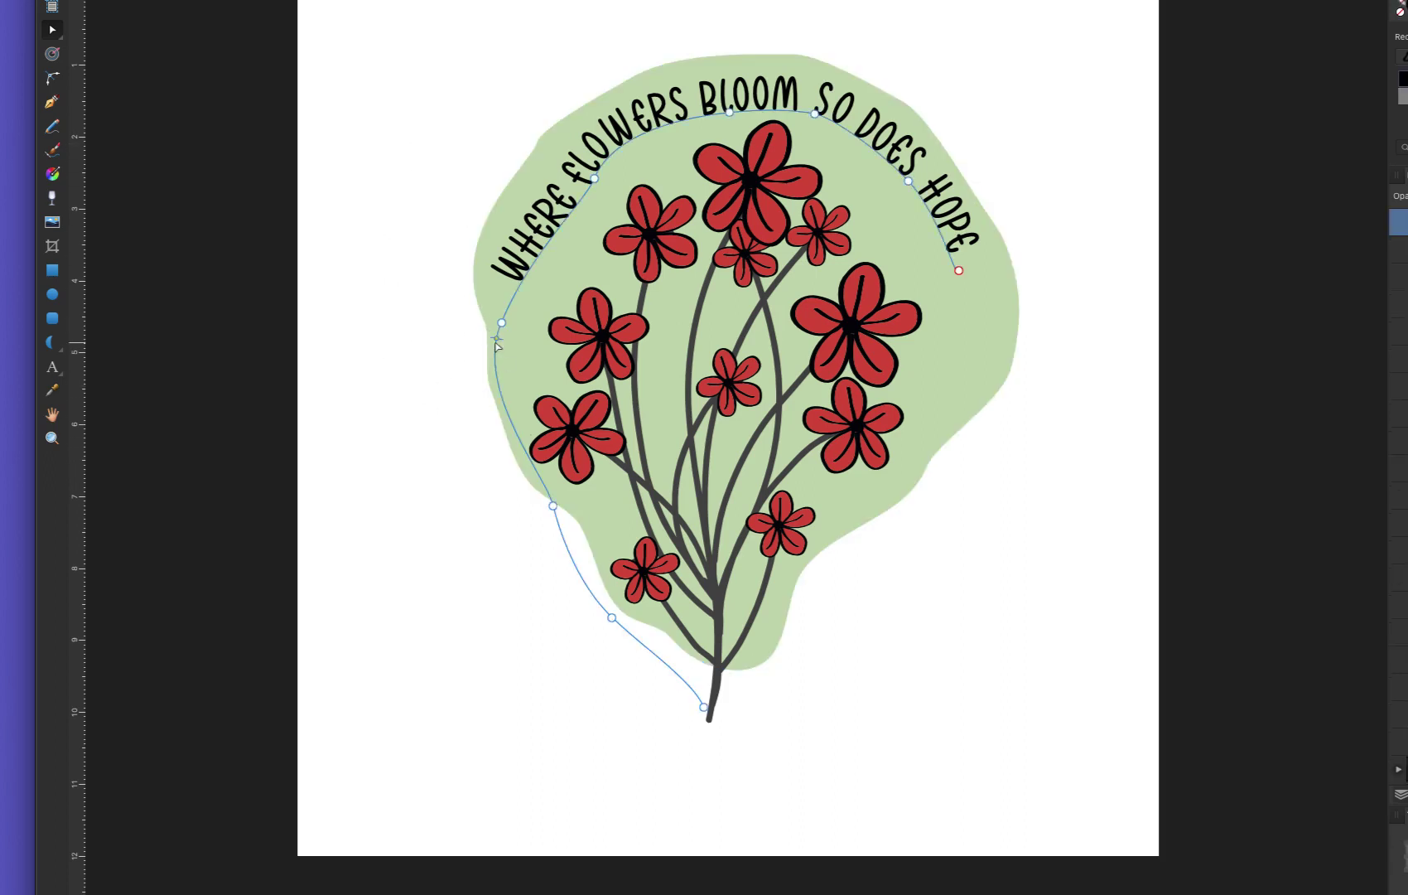
pyautogui.click(483, 325)
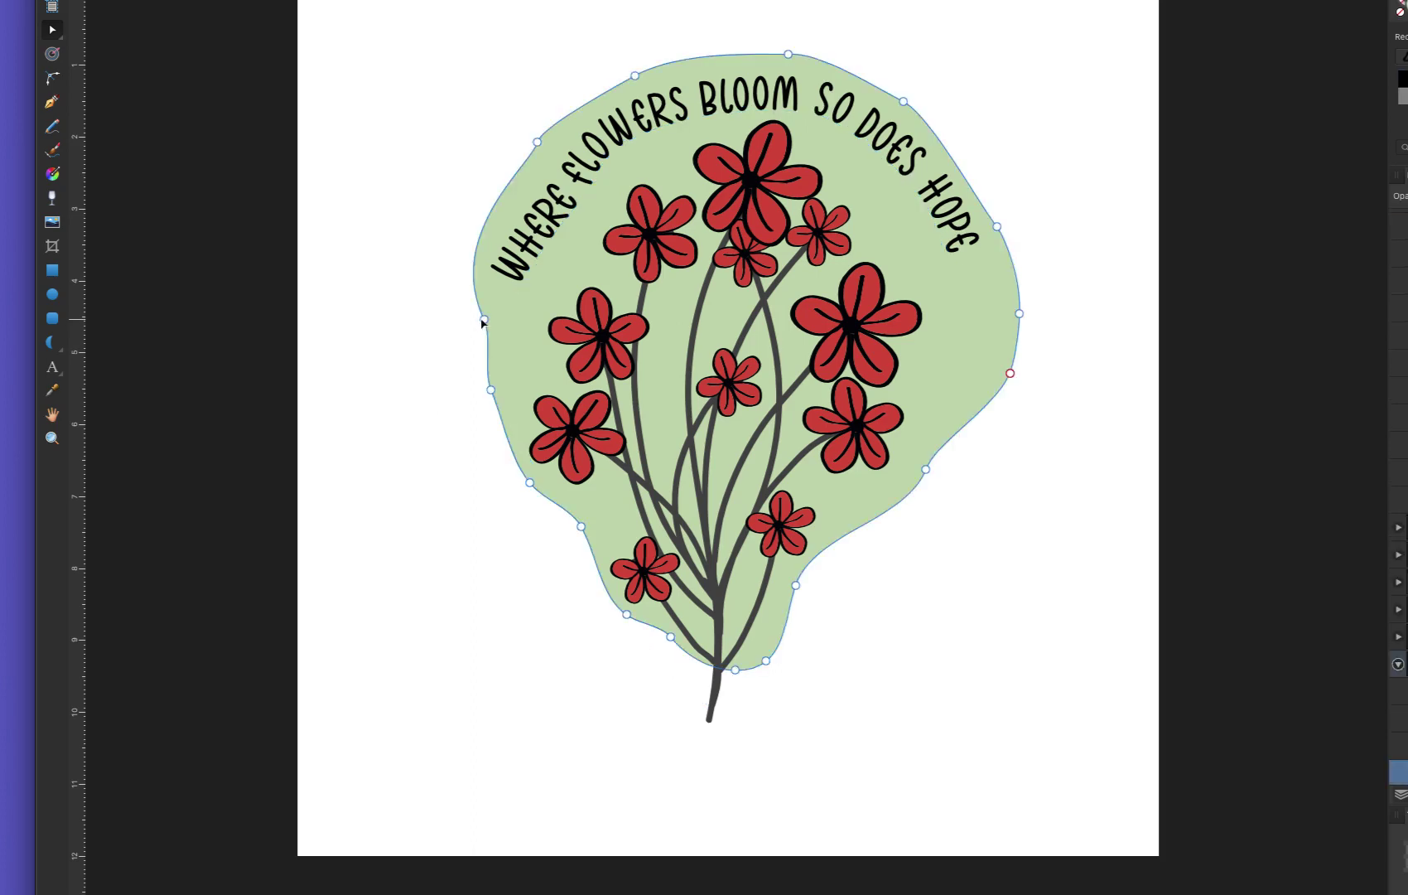
pyautogui.moveTo(483, 324)
pyautogui.mouseDown()
pyautogui.moveTo(470, 316)
pyautogui.moveTo(475, 339)
pyautogui.mouseUp()
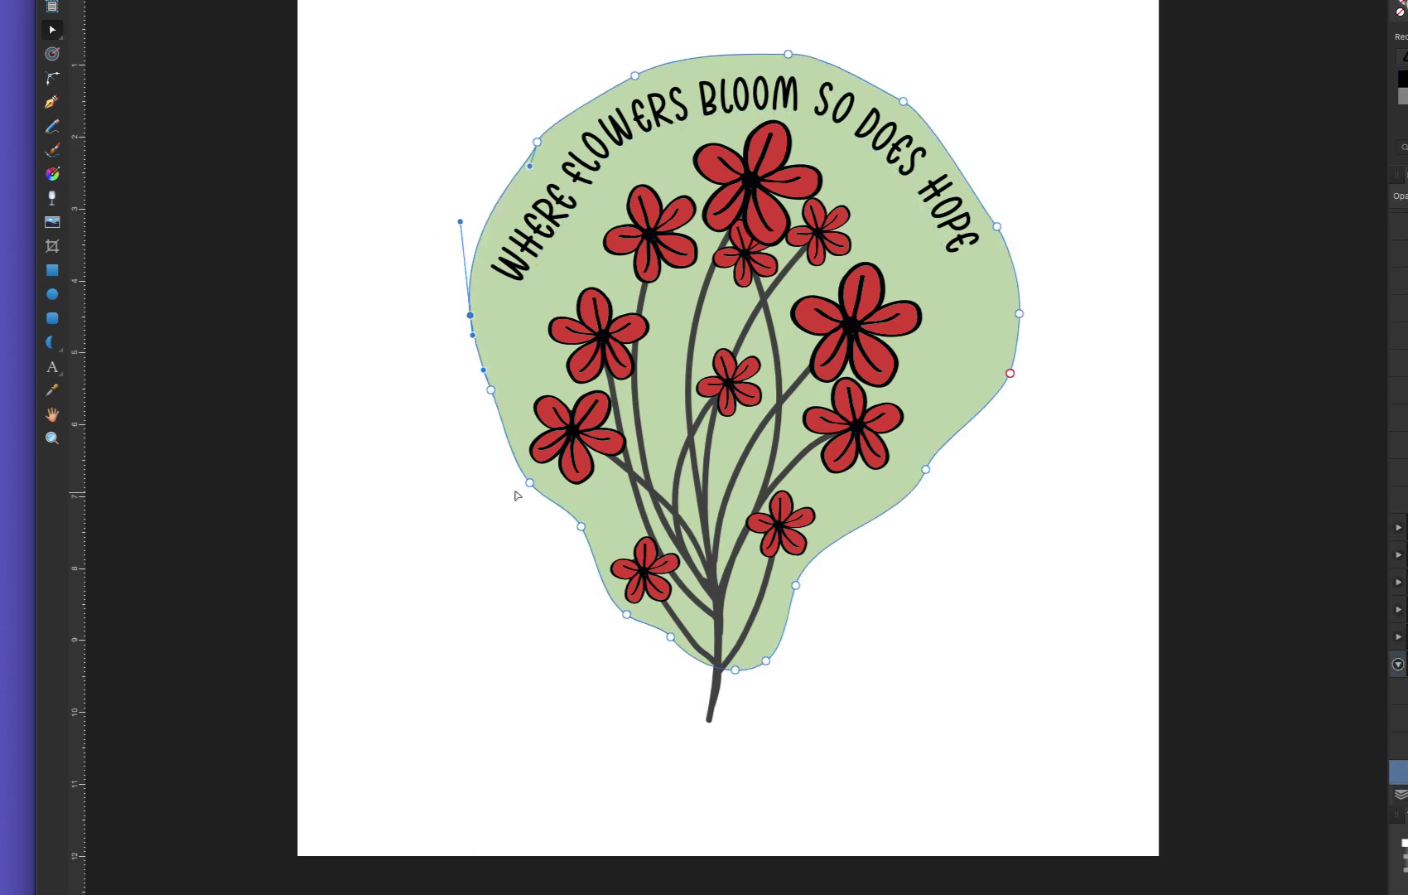
pyautogui.click(447, 437)
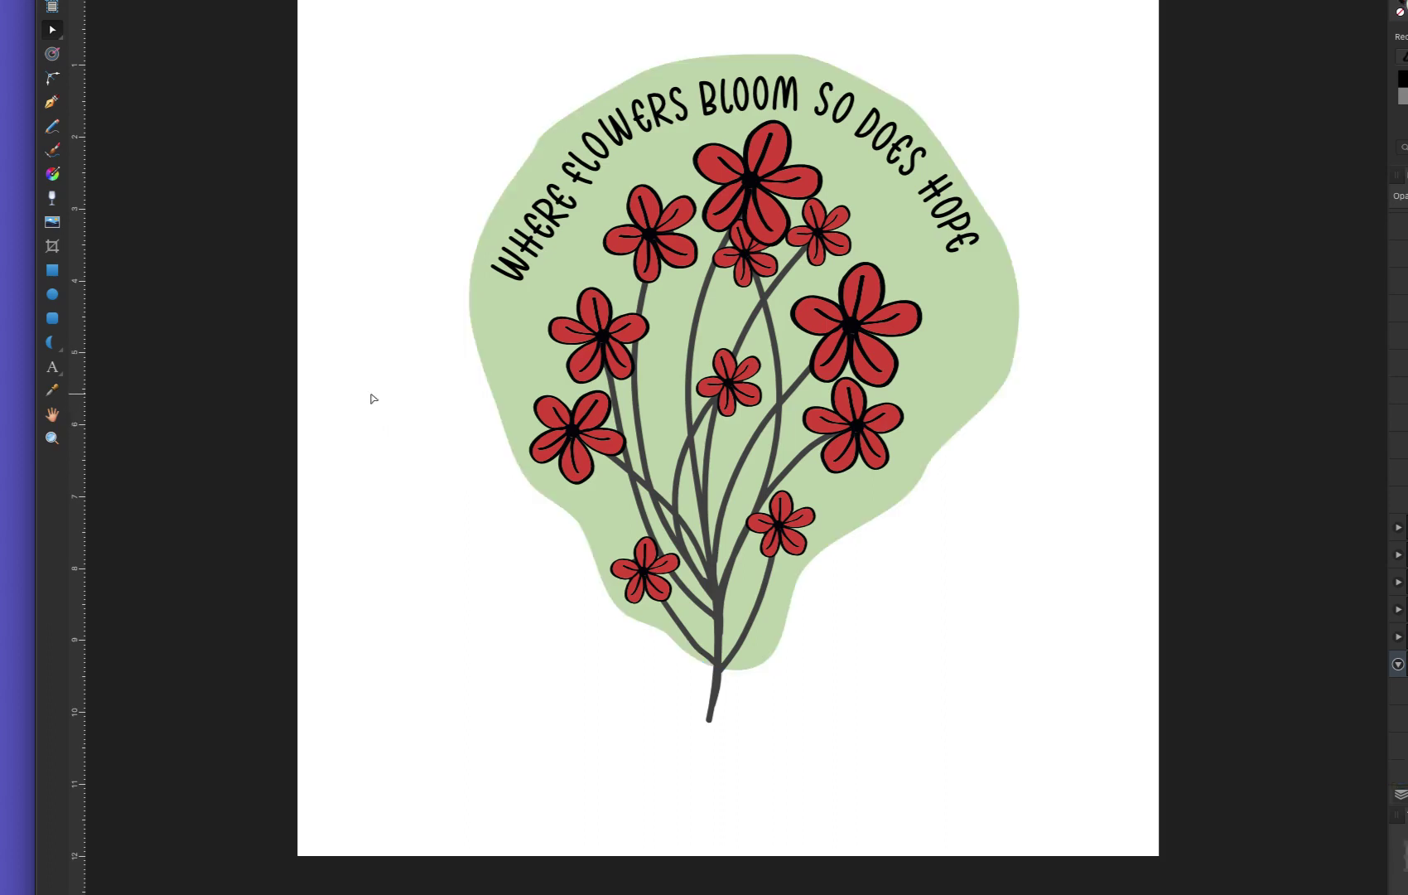
# Pull the two nodes on the green blob's right edge slightly inward to round off the bulge
pyautogui.click(1018, 301)
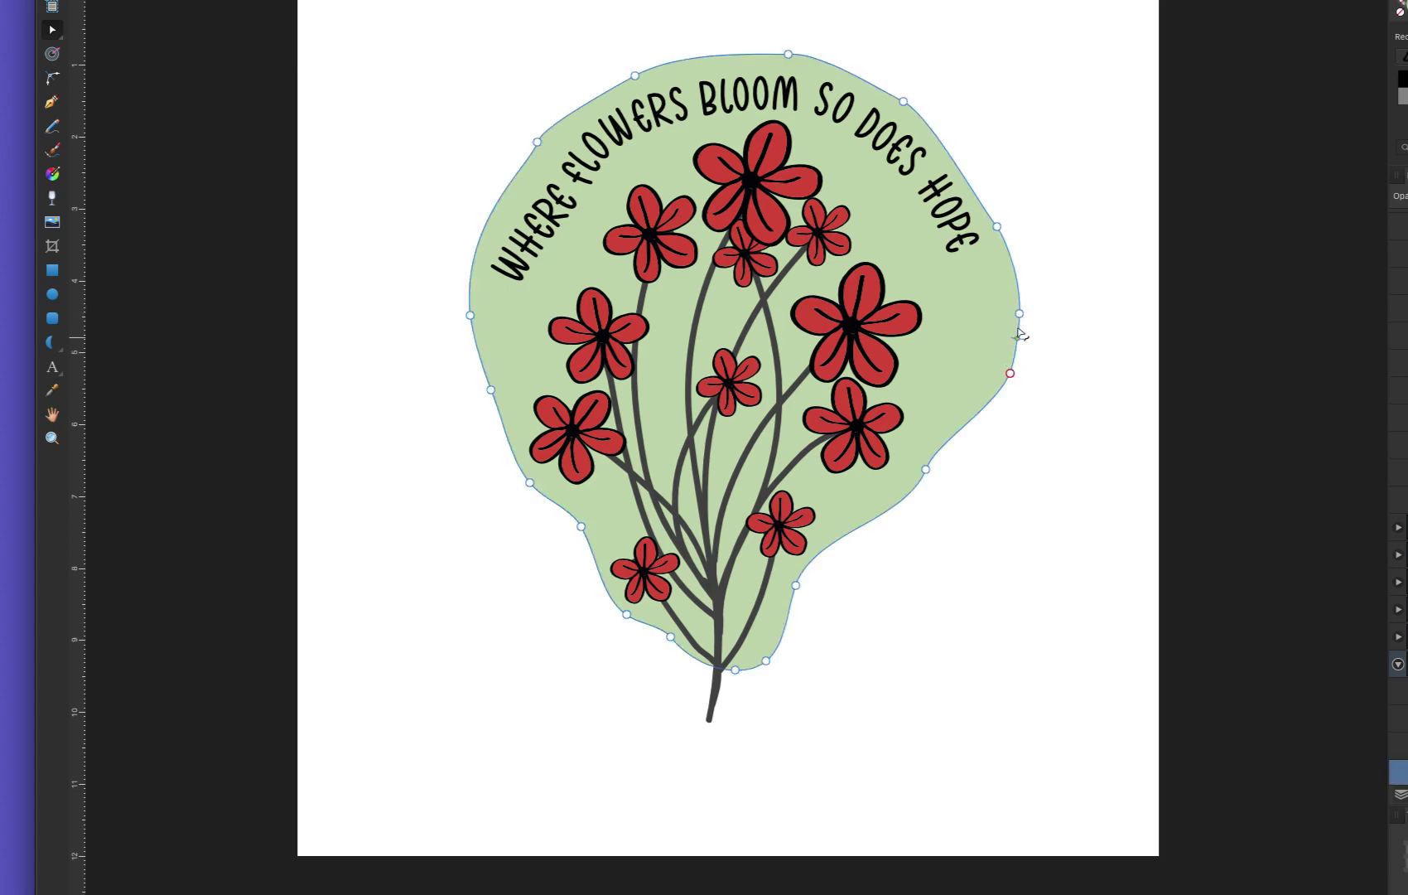
pyautogui.click(1019, 313)
pyautogui.moveTo(1020, 313); pyautogui.dragTo(1011, 317)
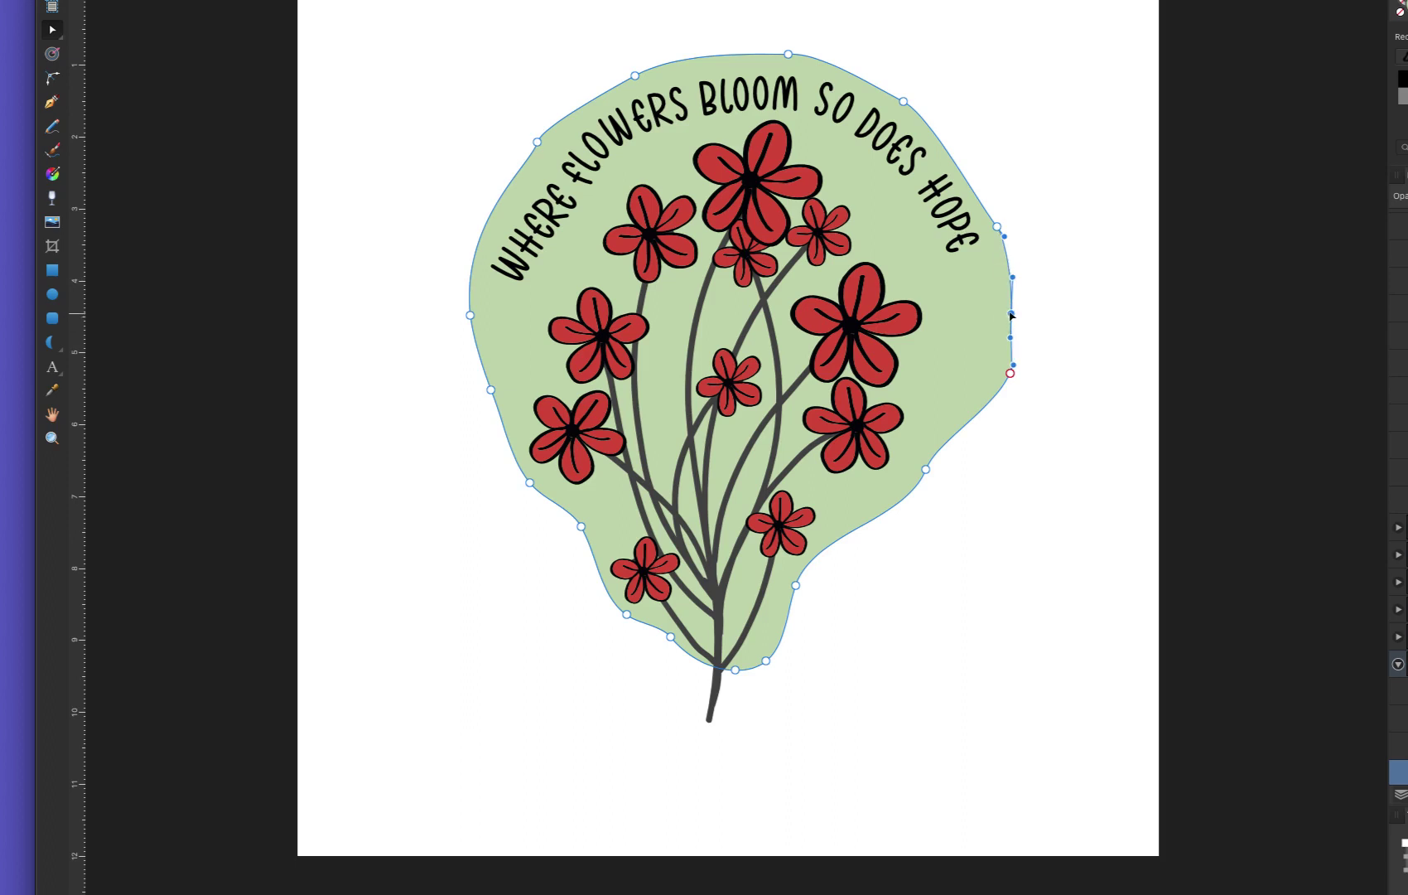
pyautogui.moveTo(1010, 373); pyautogui.dragTo(992, 373)
pyautogui.moveTo(1009, 312); pyautogui.dragTo(1007, 307)
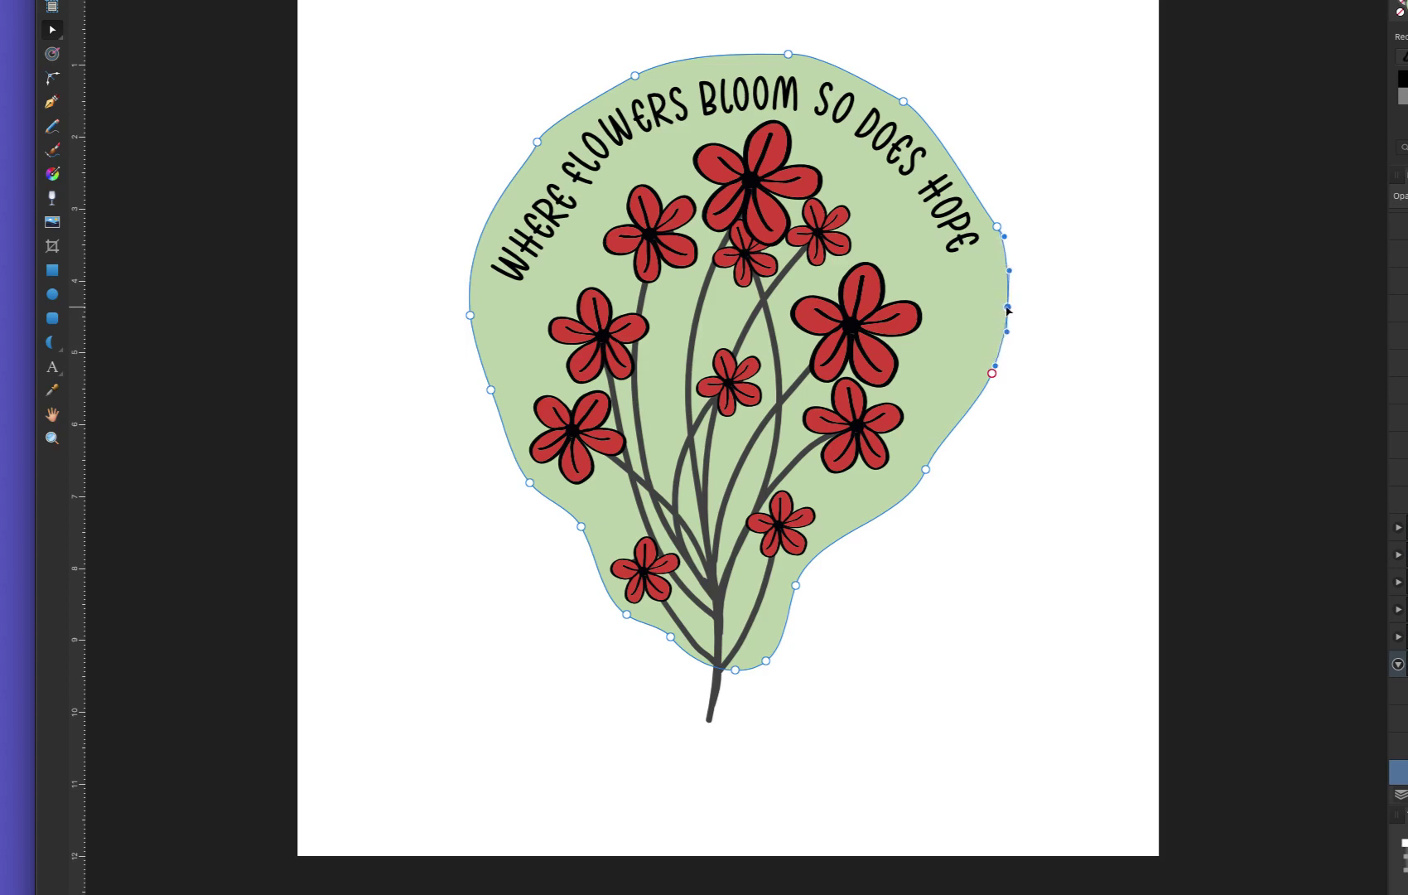
pyautogui.click(1085, 401)
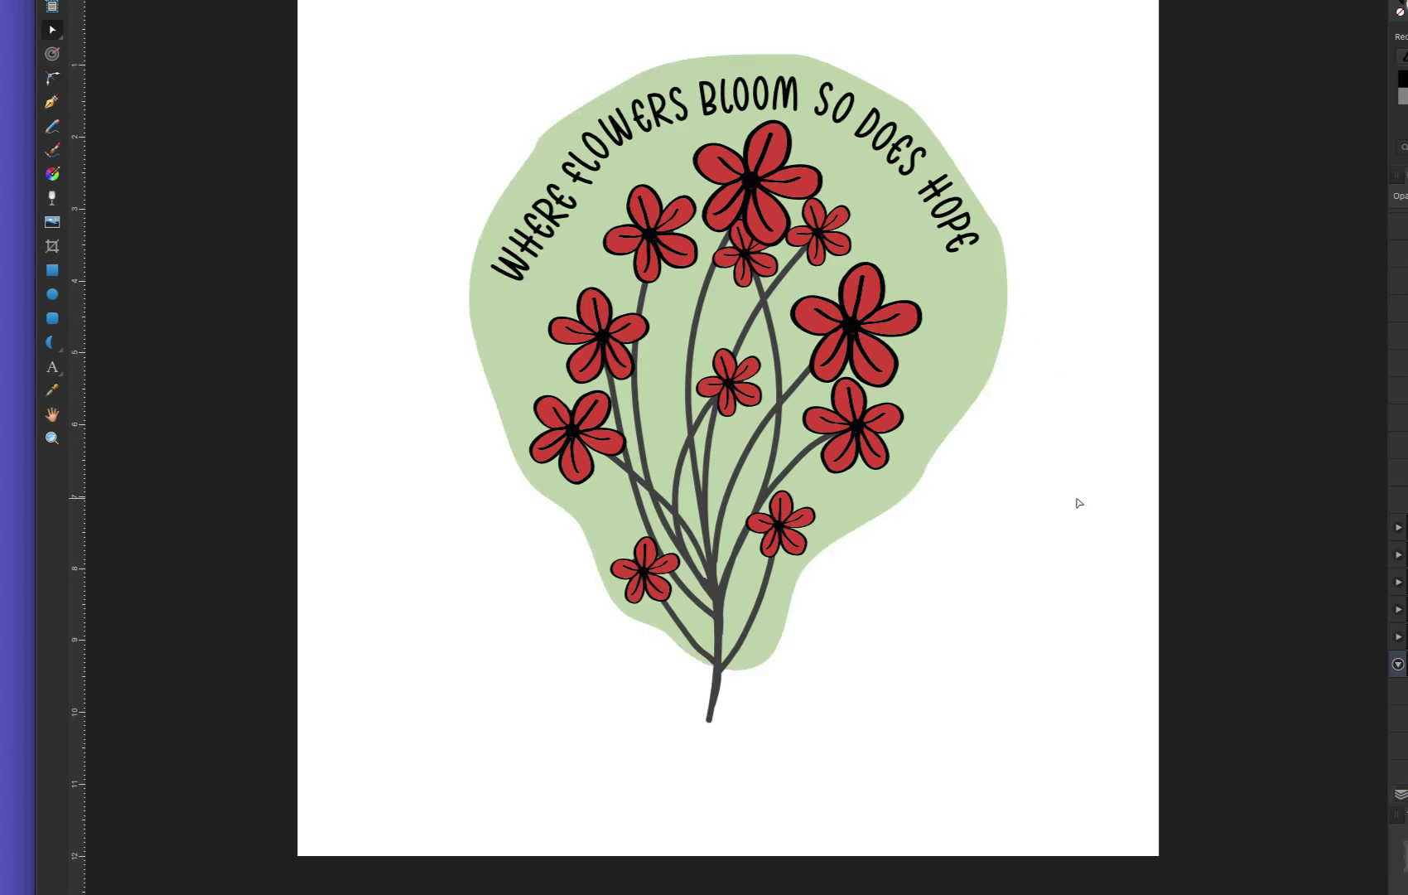